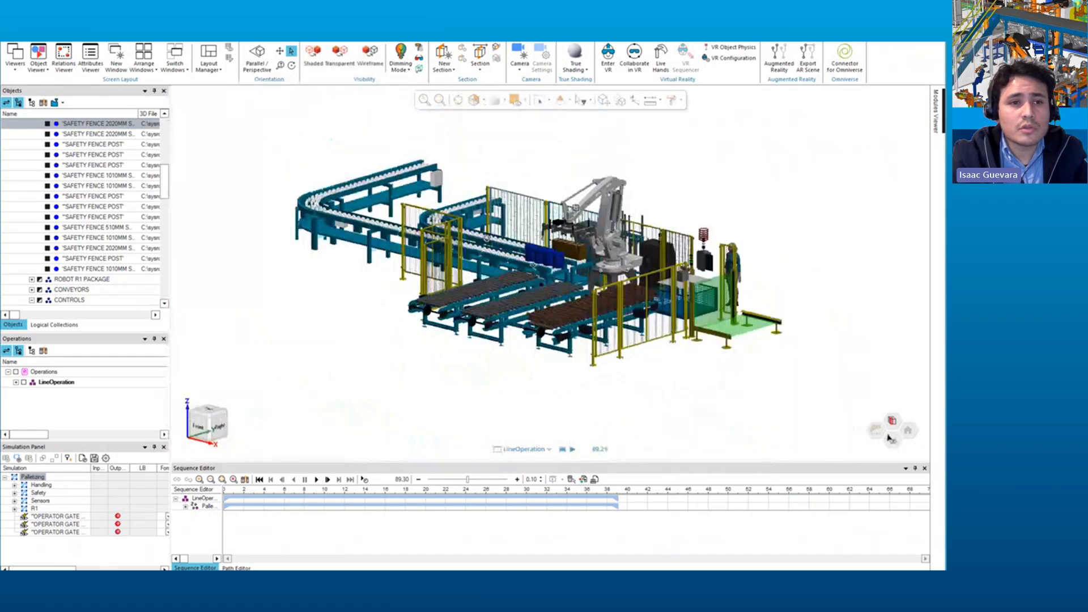
Step: Look through the resources of the Pallet Station in the object tree, including its facilities and guarding
scroll(76, 198, up, 5)
click(76, 164)
click(54, 145)
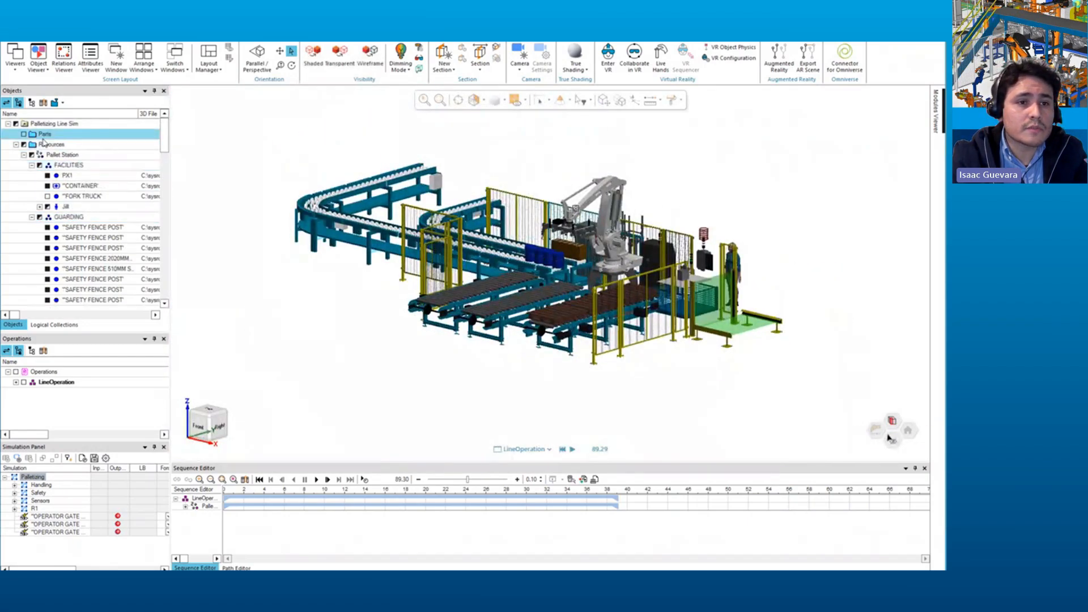
scroll(64, 158, down, 10)
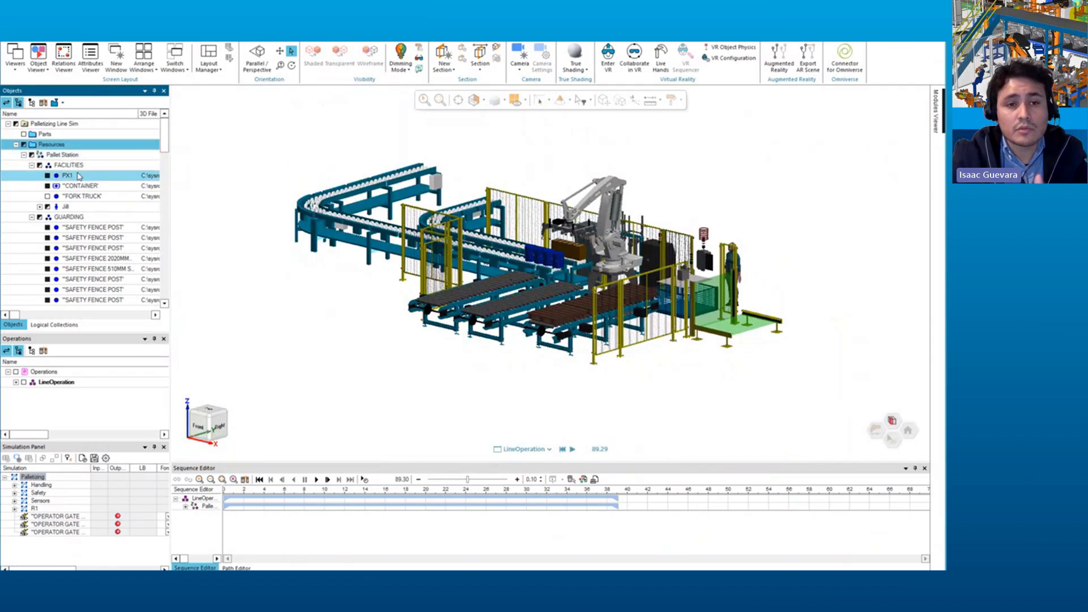
middle_drag(304, 265, 419, 265)
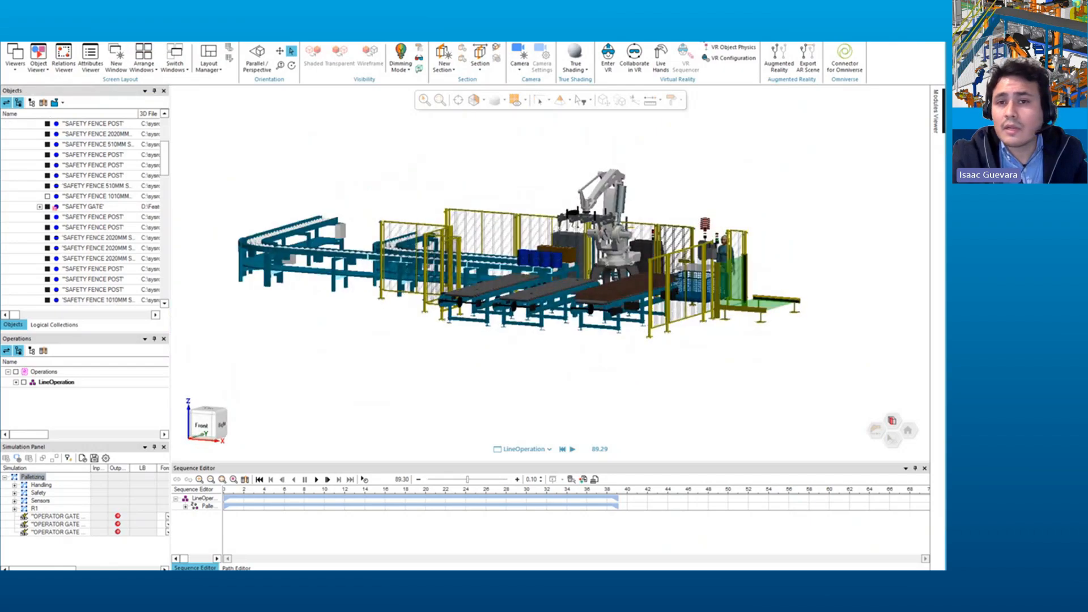
scroll(453, 63, down, 4)
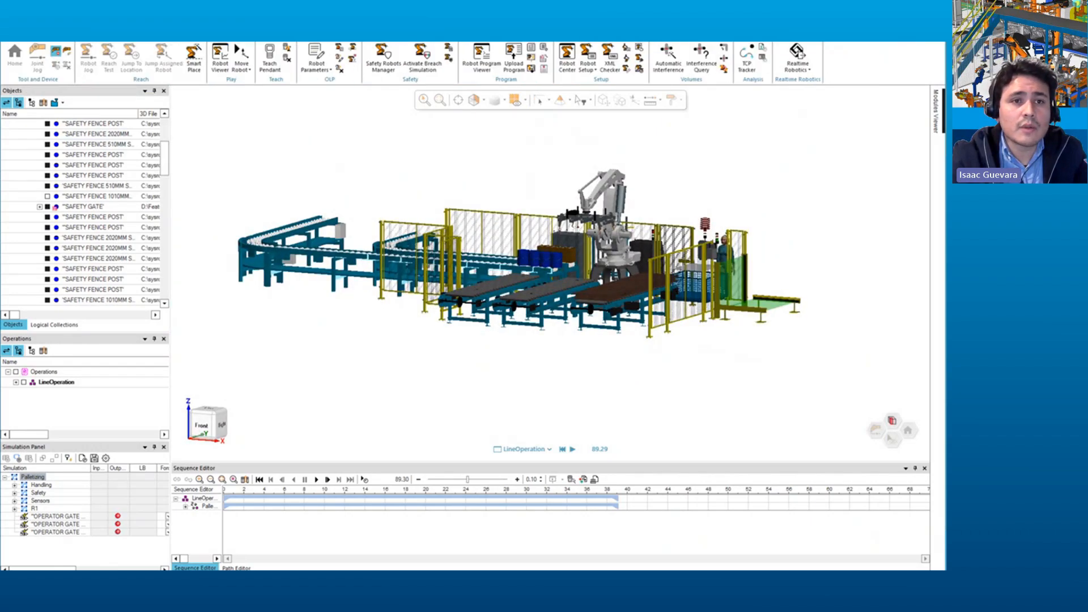
scroll(453, 62, down, 4)
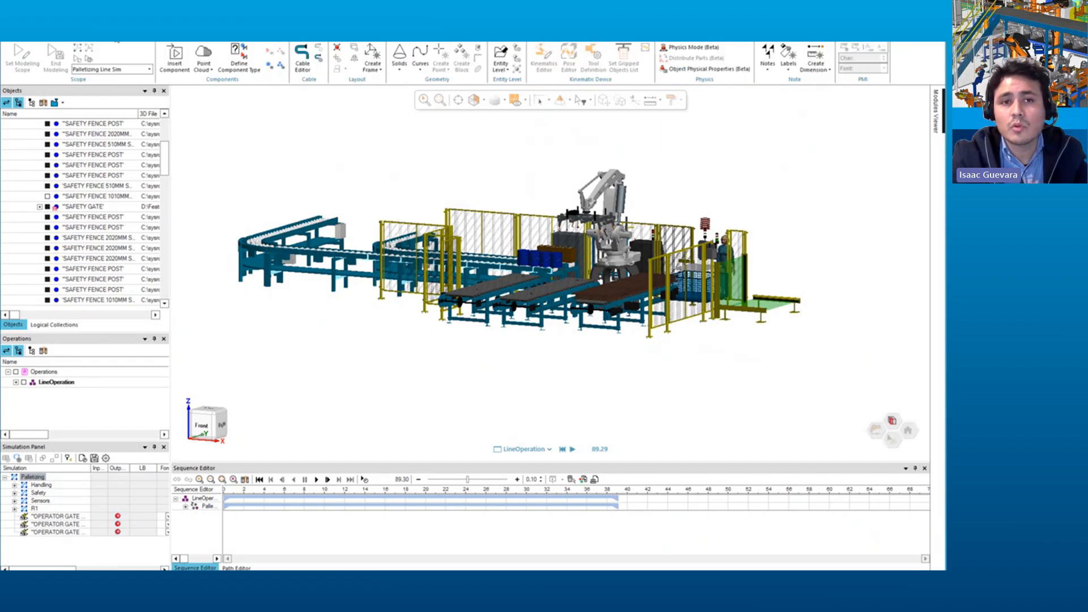
scroll(147, 39, down, 3)
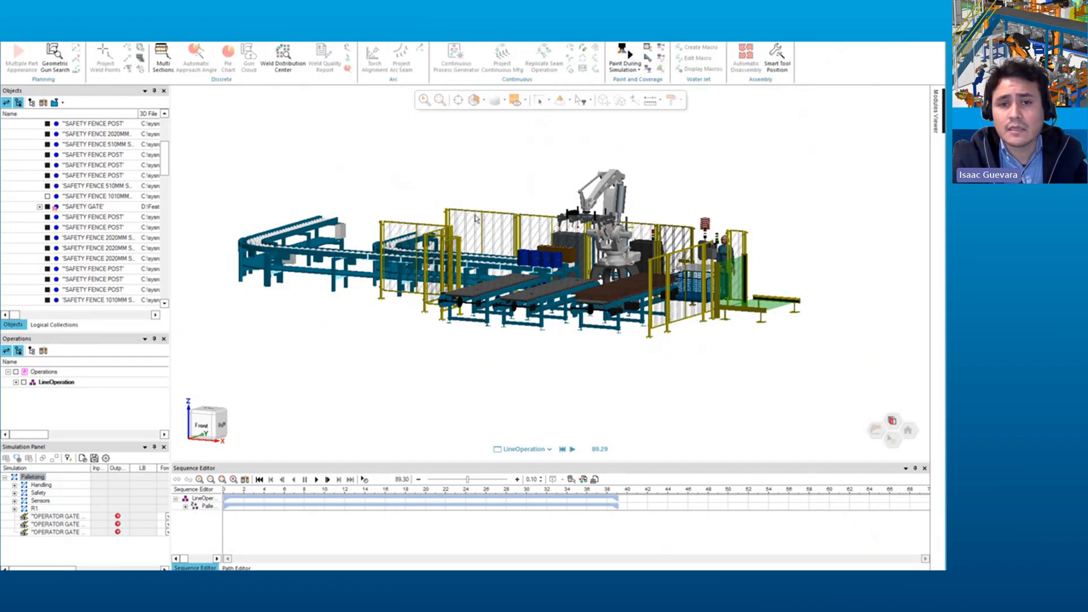
middle_drag(475, 218, 552, 208)
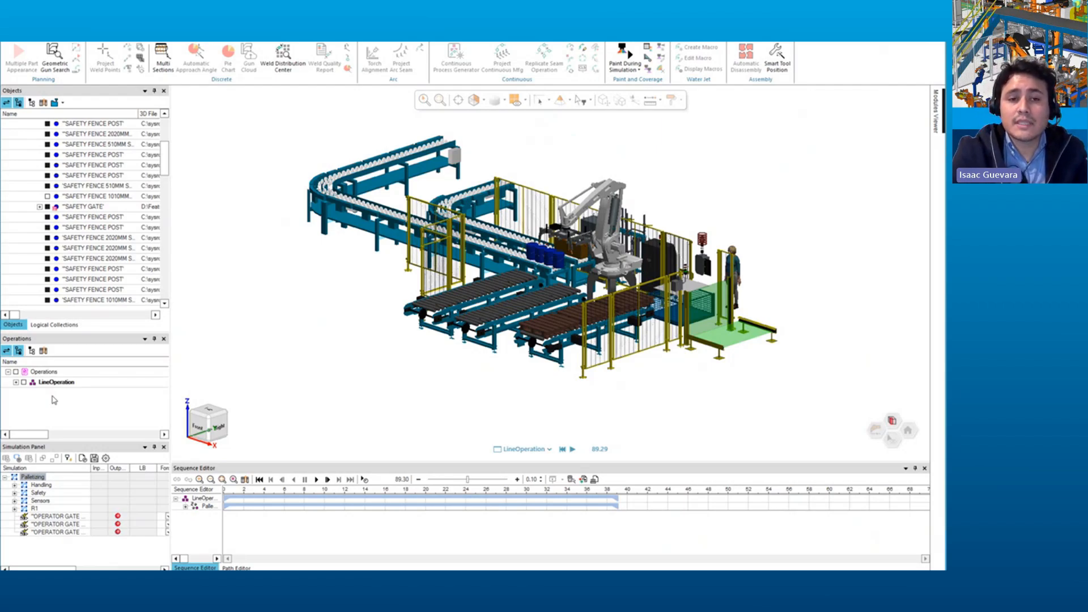
Step: Select the whole robot R1 in the cell view and bring up the list of available viewers
click(606, 203)
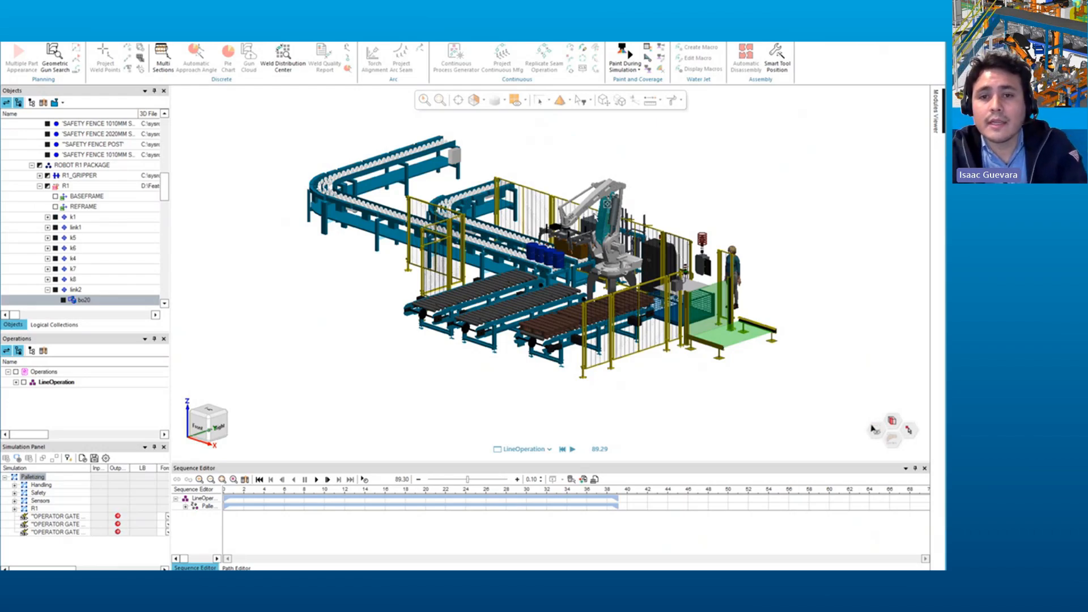
click(606, 216)
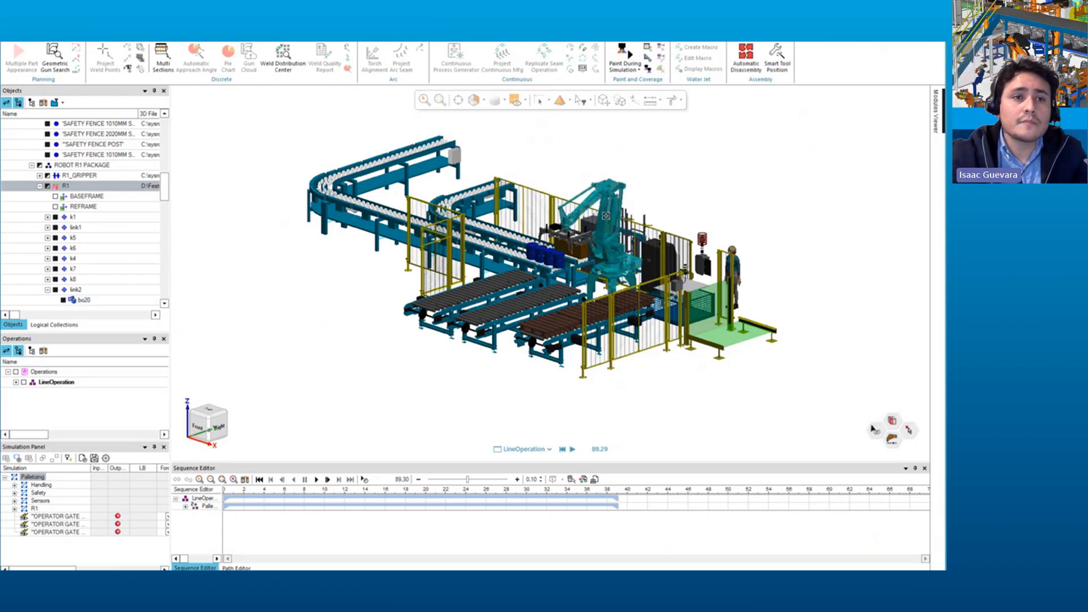
click(64, 36)
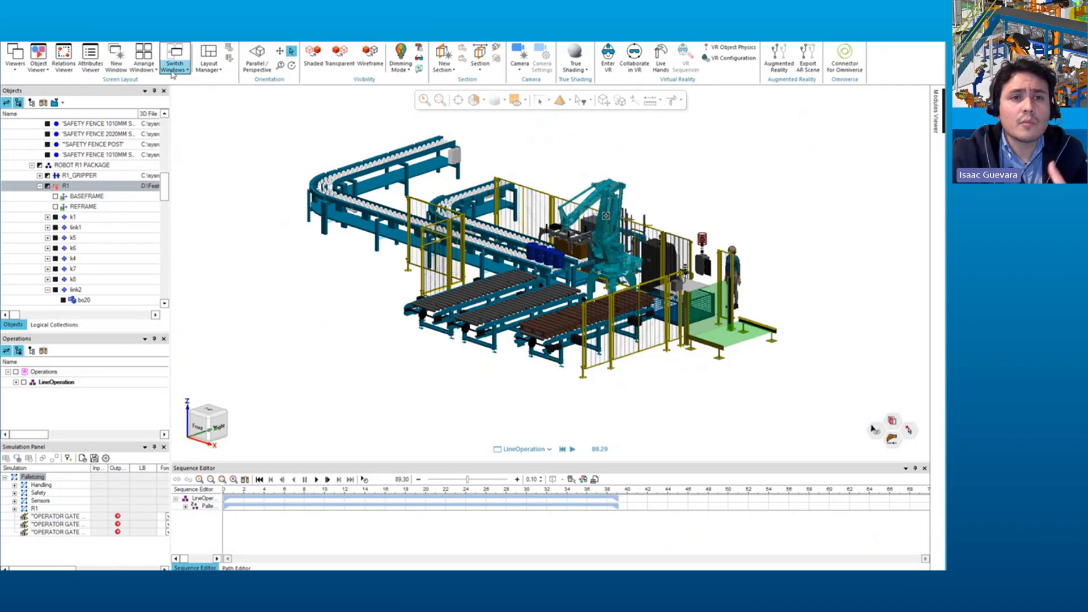
click(15, 66)
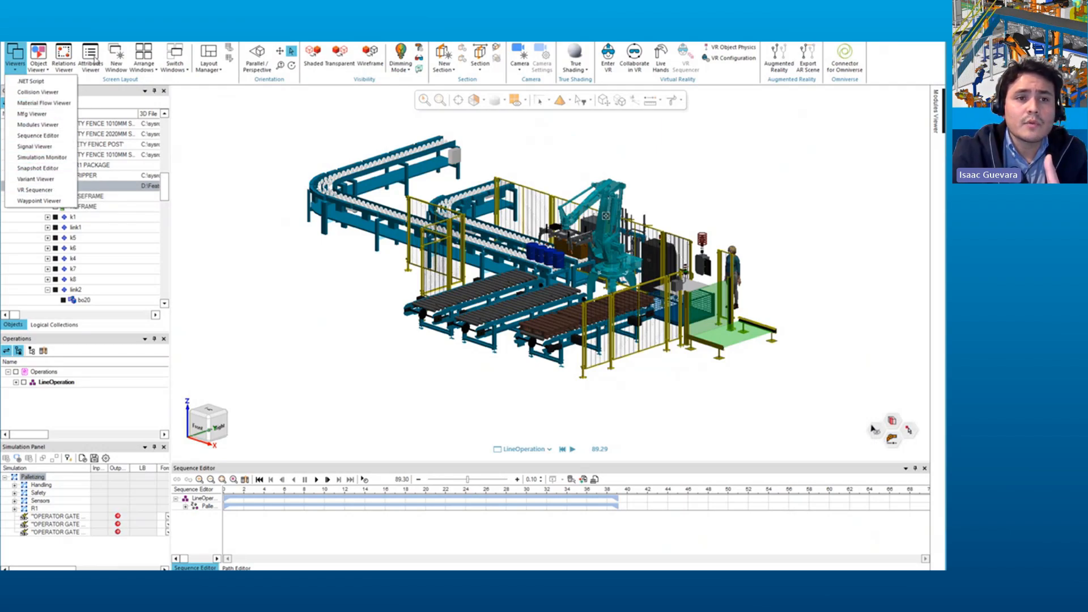
click(189, 81)
Step: Identify the R1 gripper, the long 90-degree conveyor and the C2 roller conveyor by selecting each one
scroll(658, 251, up, 3)
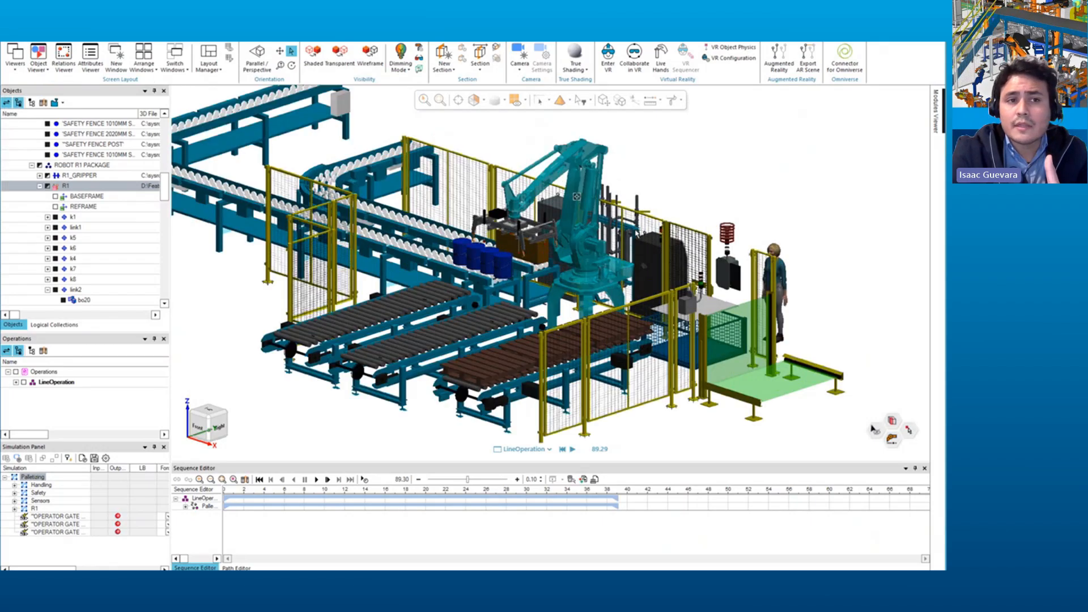
middle_drag(585, 232, 527, 232)
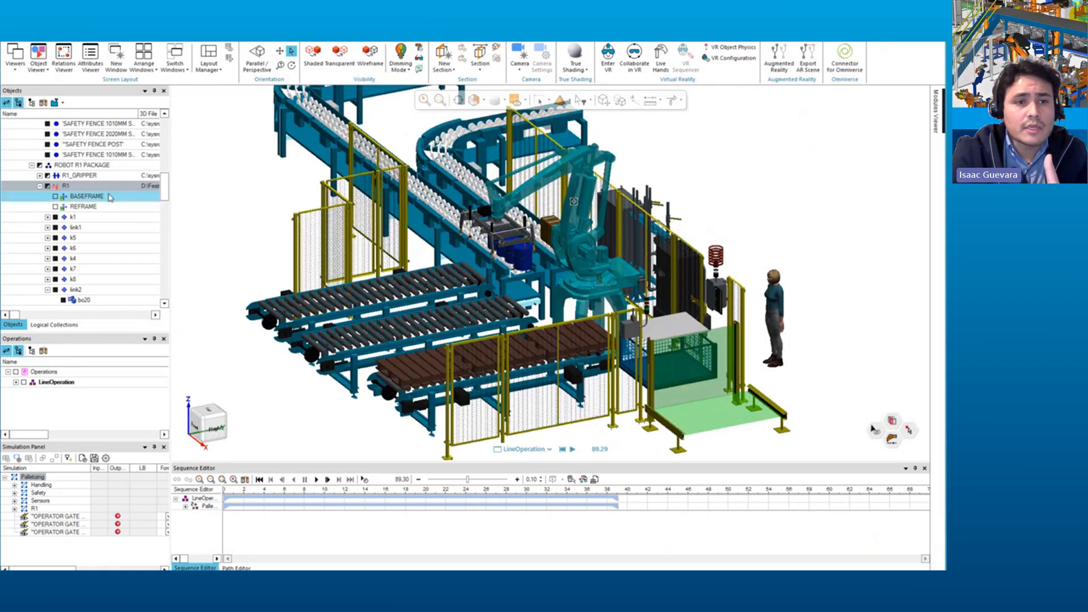
click(79, 175)
scroll(443, 228, up, 3)
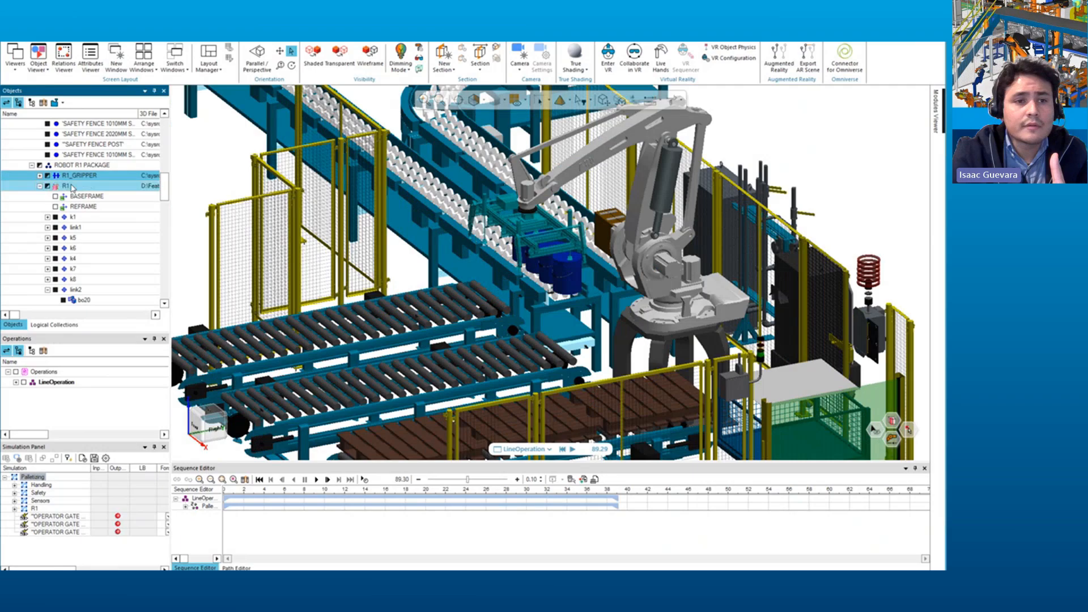
scroll(148, 205, down, 1)
click(446, 213)
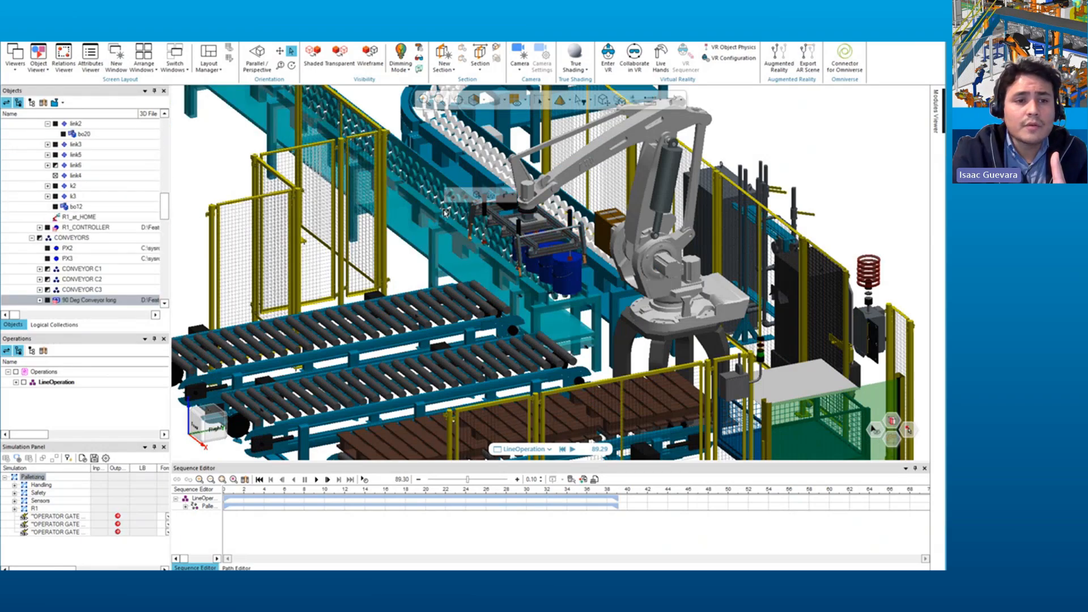
click(430, 291)
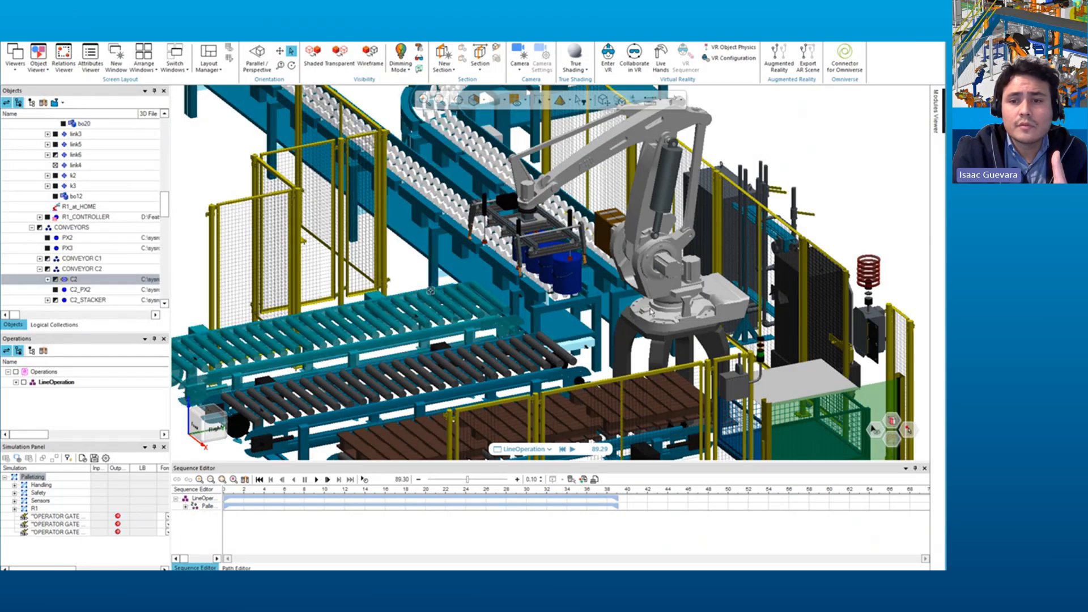
Step: Identify the human operator, the R1 controller and the PLC cabinet by selecting each one in the cell
middle_drag(650, 312, 758, 276)
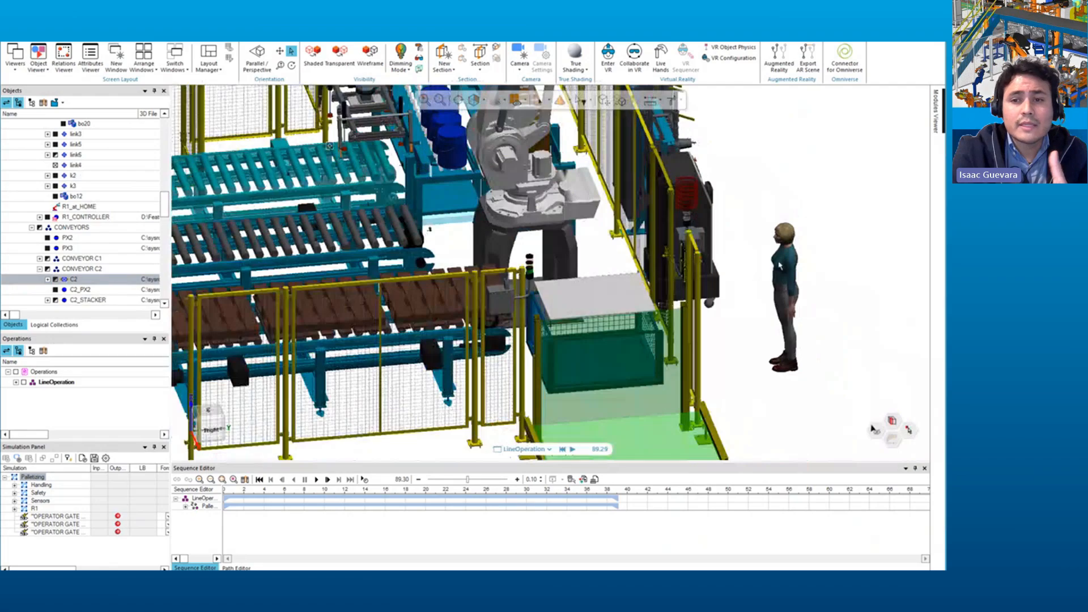
click(779, 264)
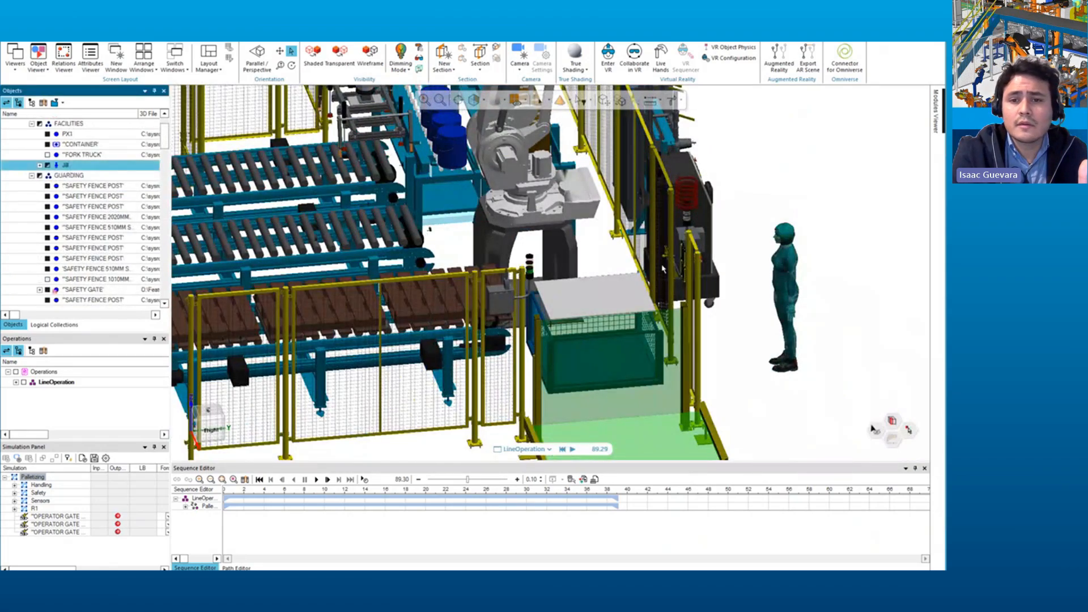
middle_drag(662, 268, 586, 260)
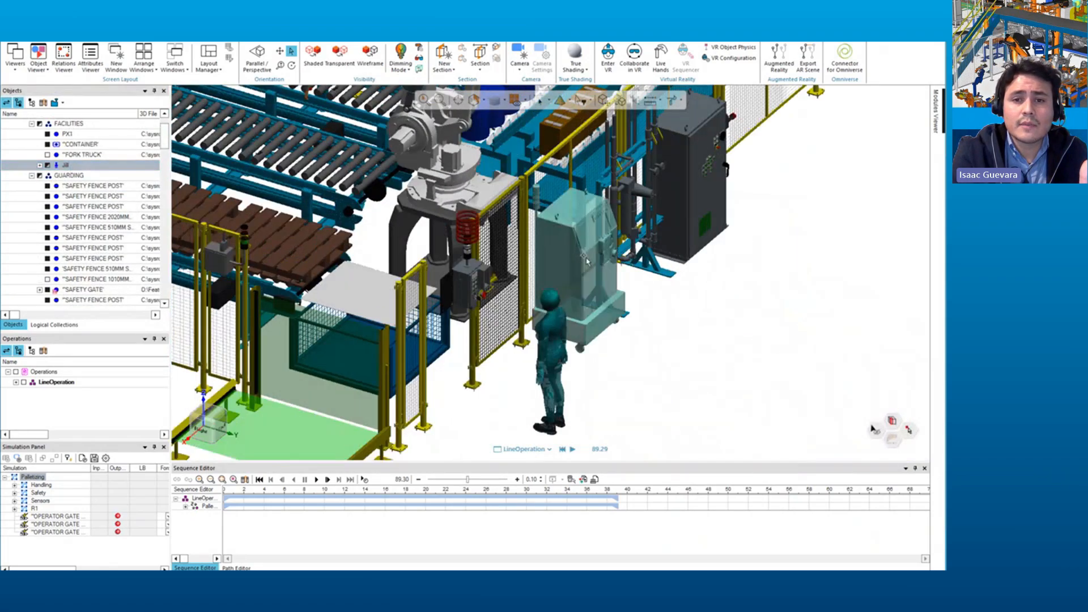
click(587, 260)
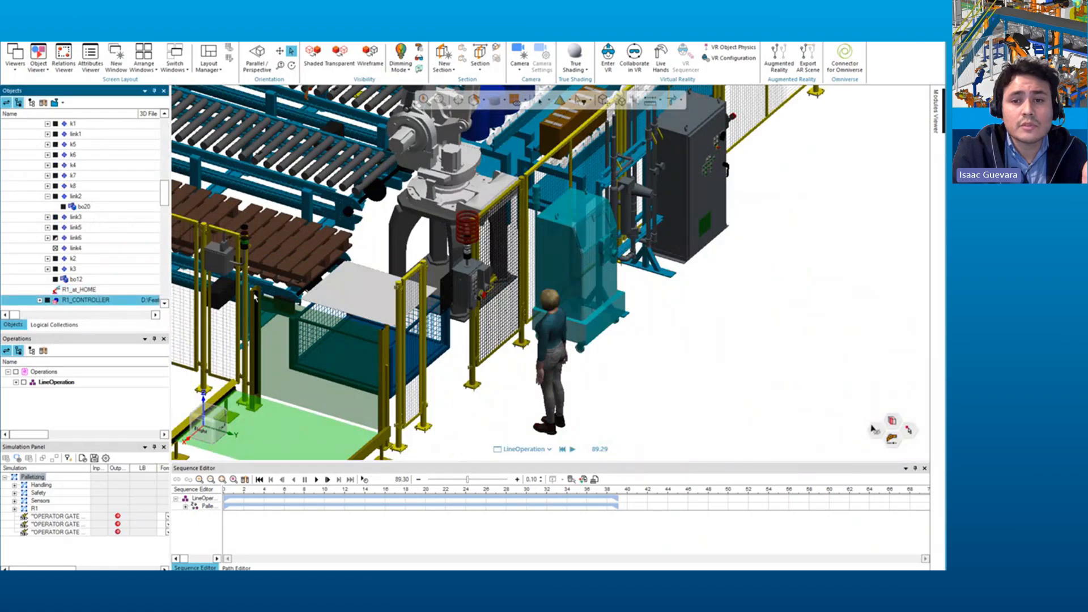
click(667, 193)
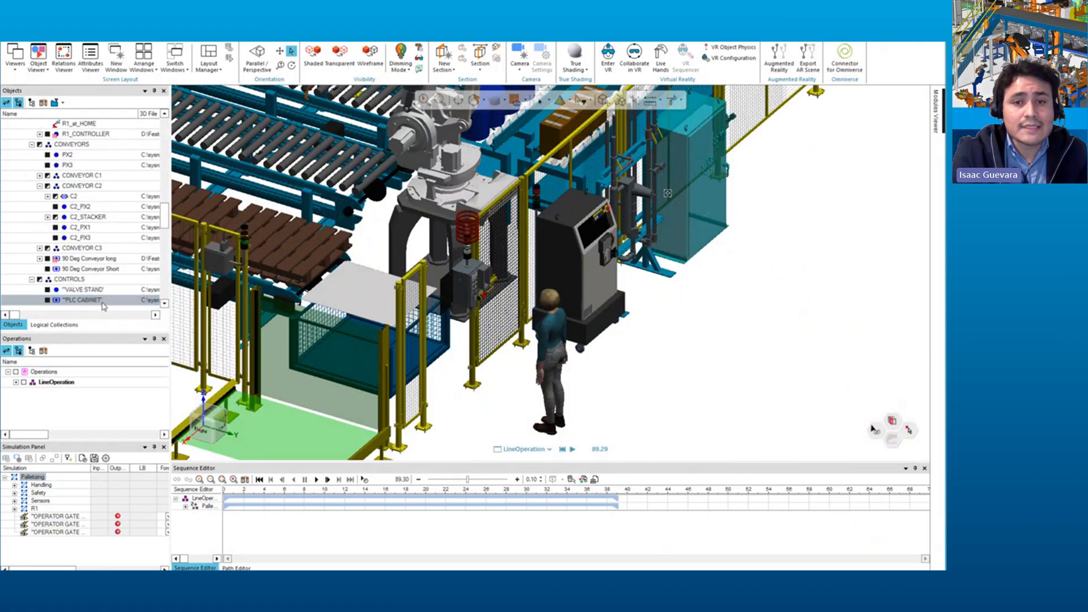
Step: Select robot R1 in the cell and show its relations in the Relations Viewer
scroll(416, 267, down, 5)
middle_drag(243, 268, 352, 264)
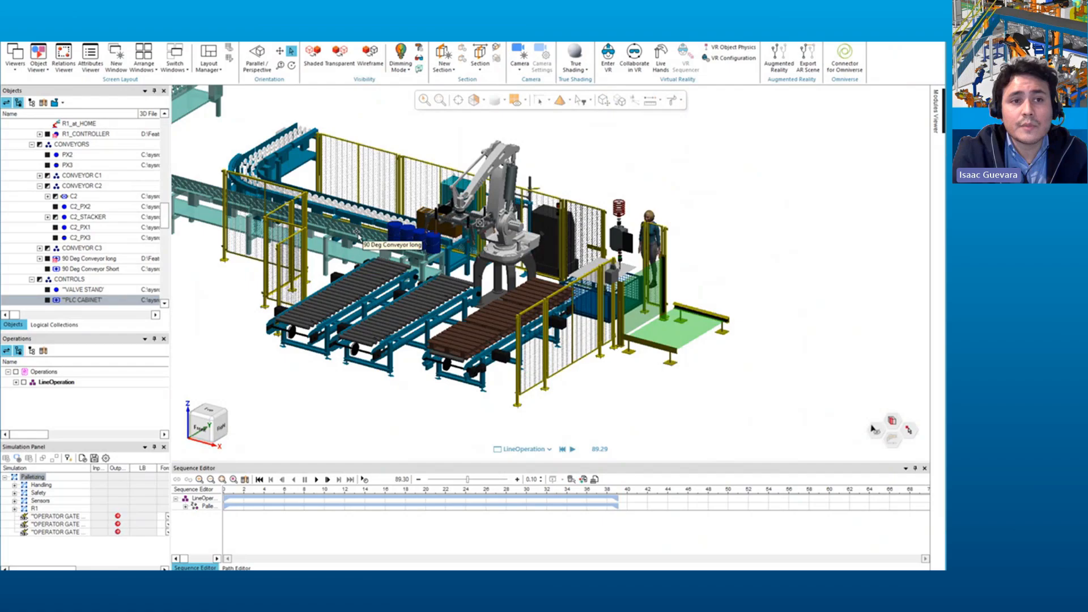
click(503, 223)
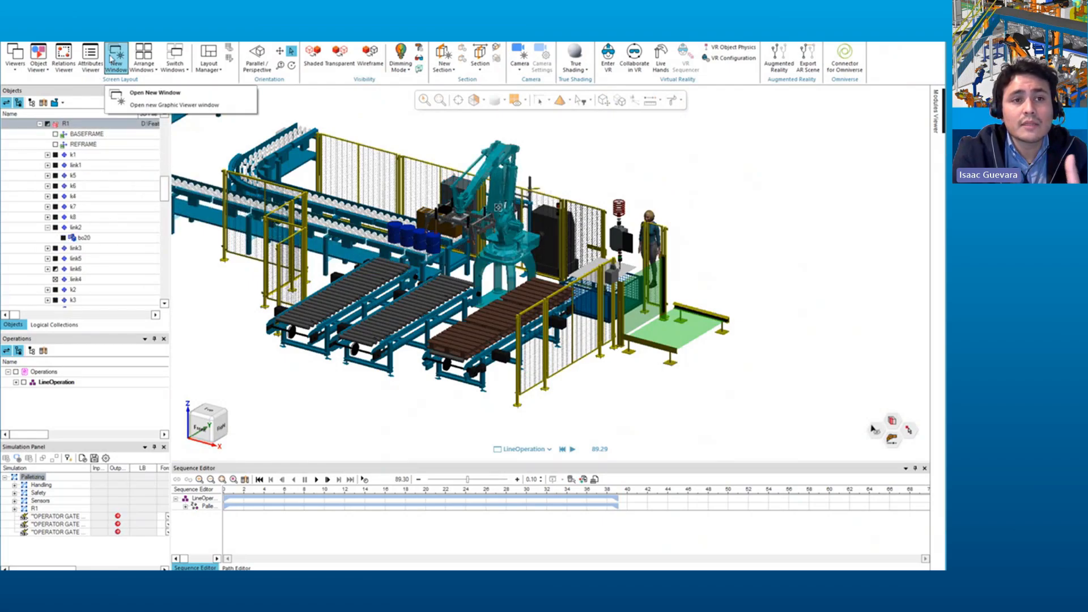
click(70, 59)
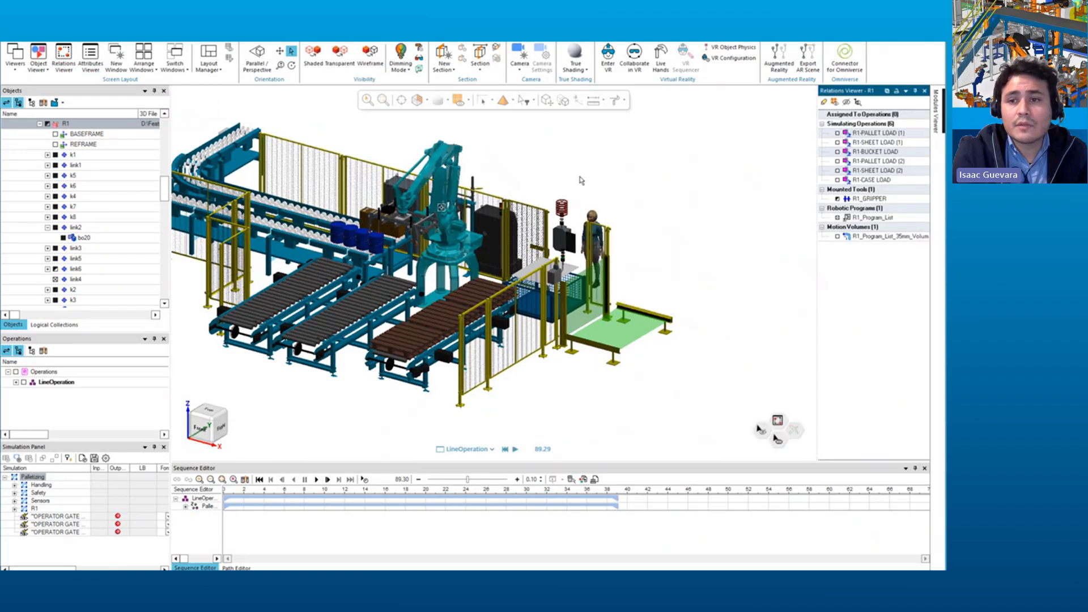
Step: Examine R1's related items: the R1-PALLET LOAD (1) operation, the mounted R1_GRIPPER tool and the R1_Program_List program
scroll(498, 210, up, 3)
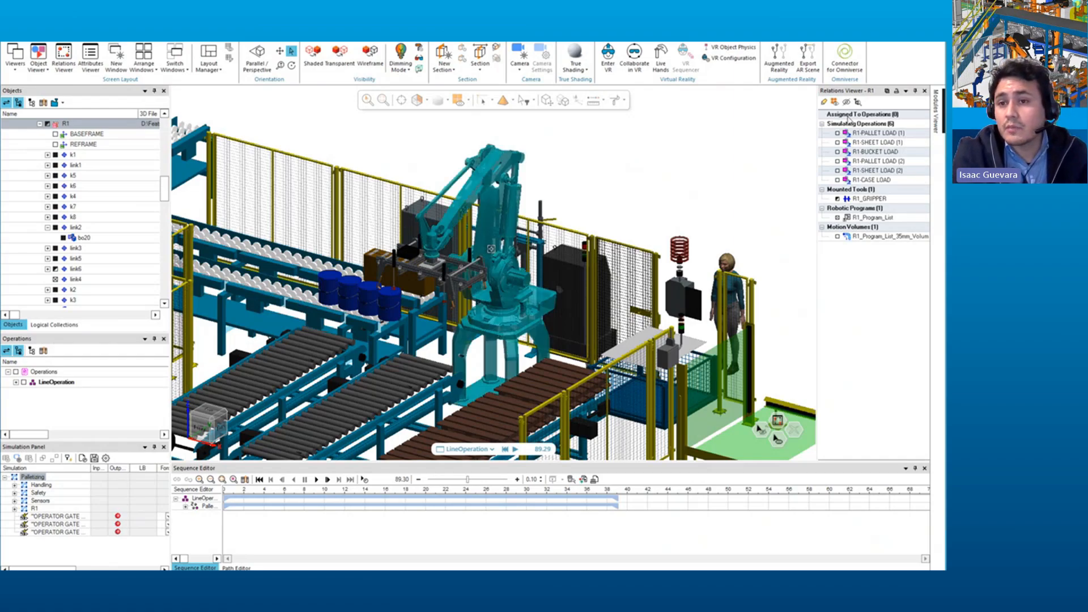
click(871, 134)
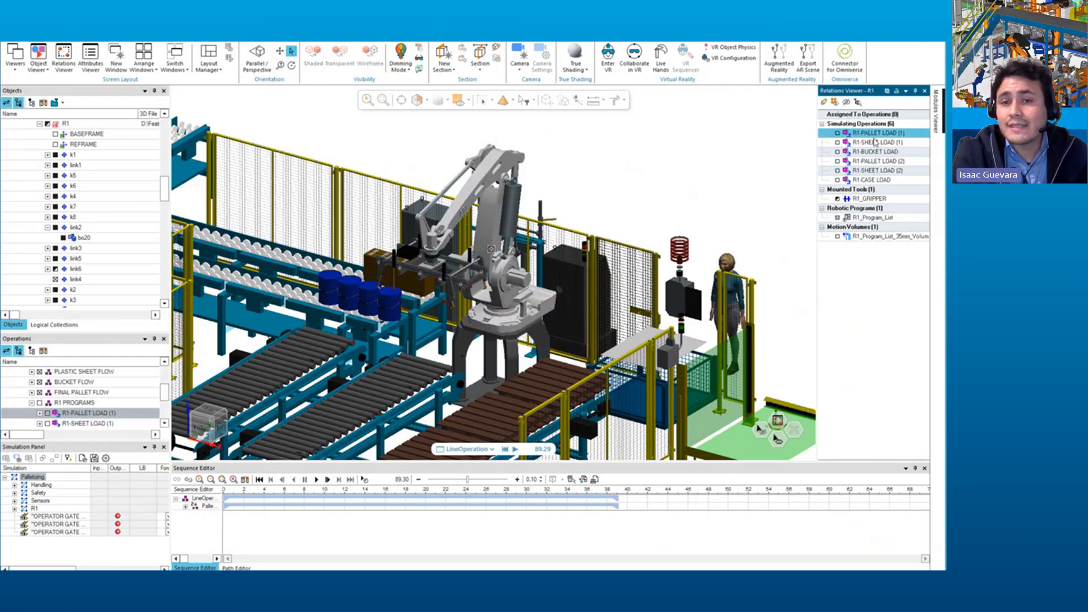
click(867, 199)
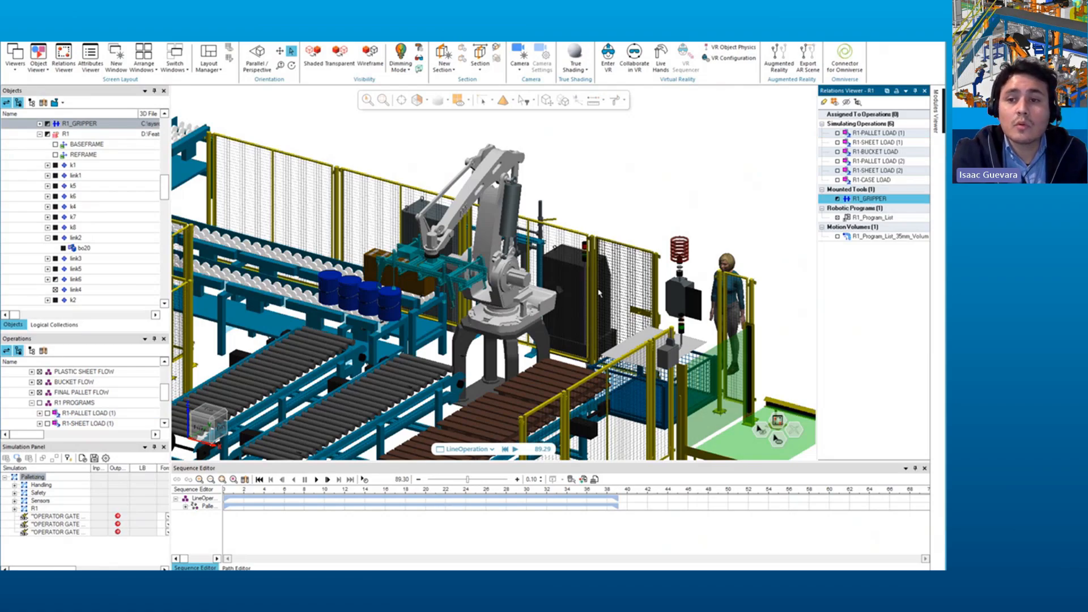
middle_drag(599, 293, 733, 258)
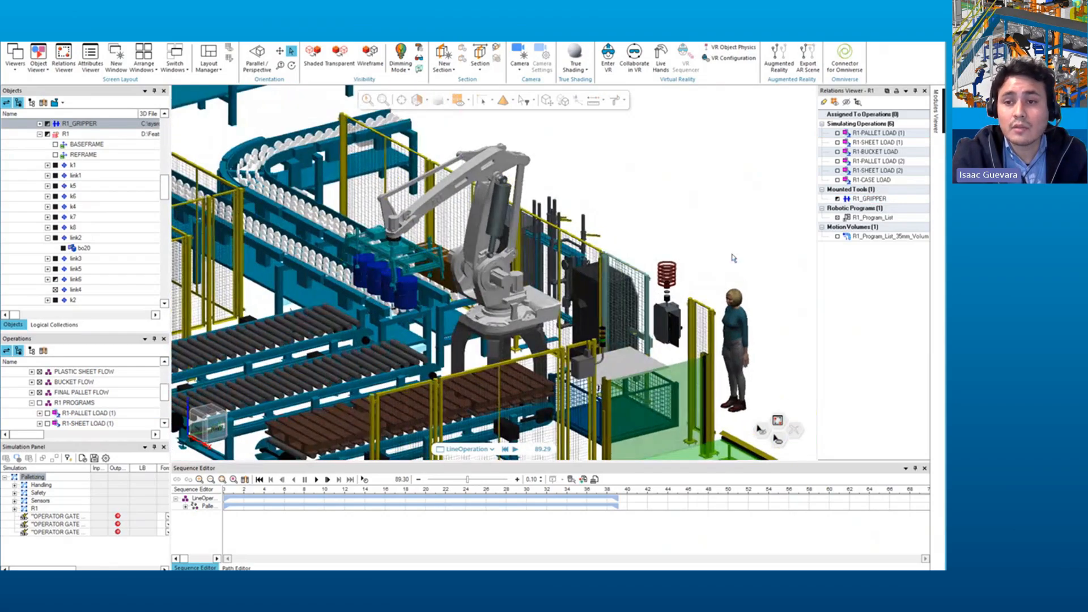
click(844, 218)
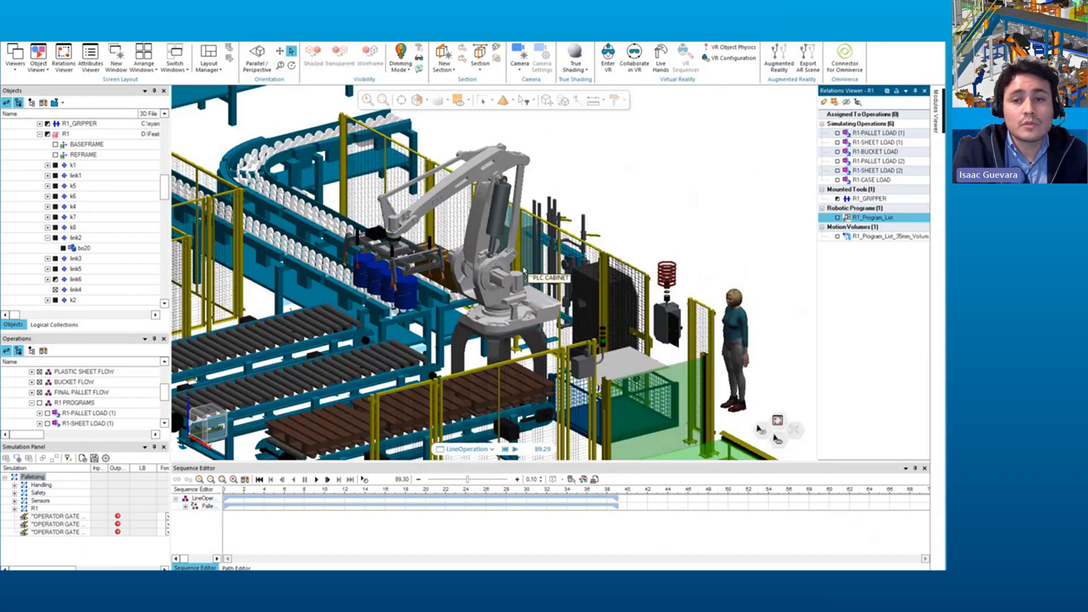
Step: Display R1's 35 mm motion volume, inspect it around the cell, and hide it again
click(837, 237)
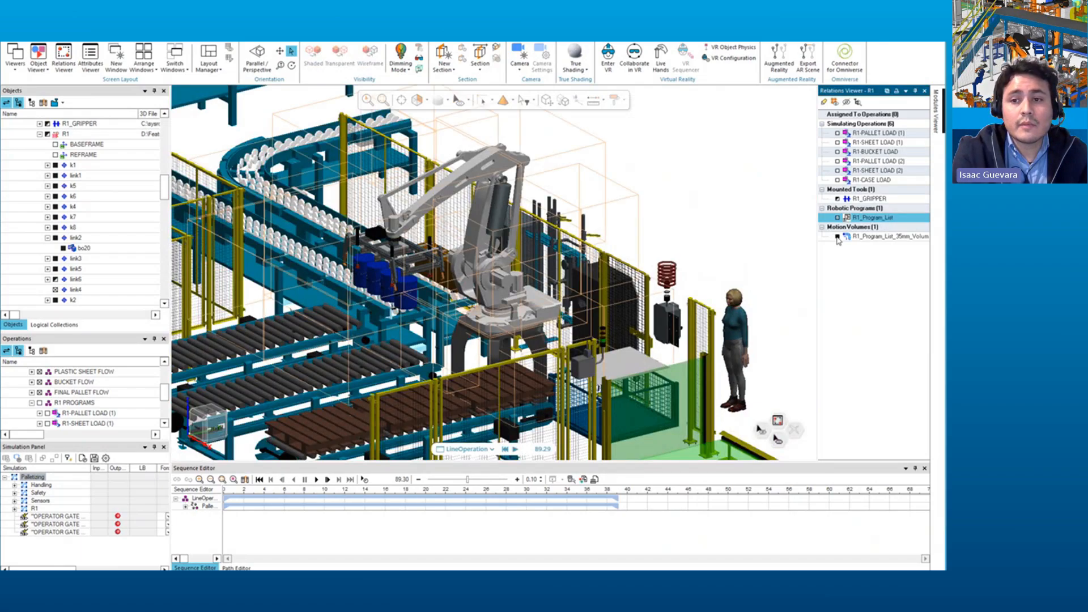
middle_drag(580, 249, 307, 274)
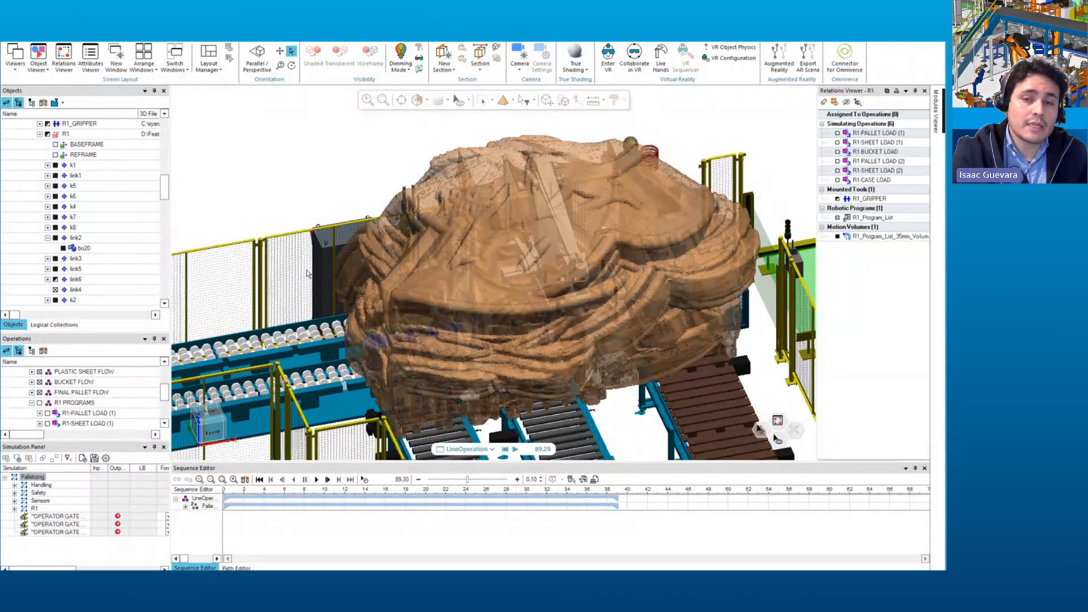
middle_drag(450, 269, 513, 262)
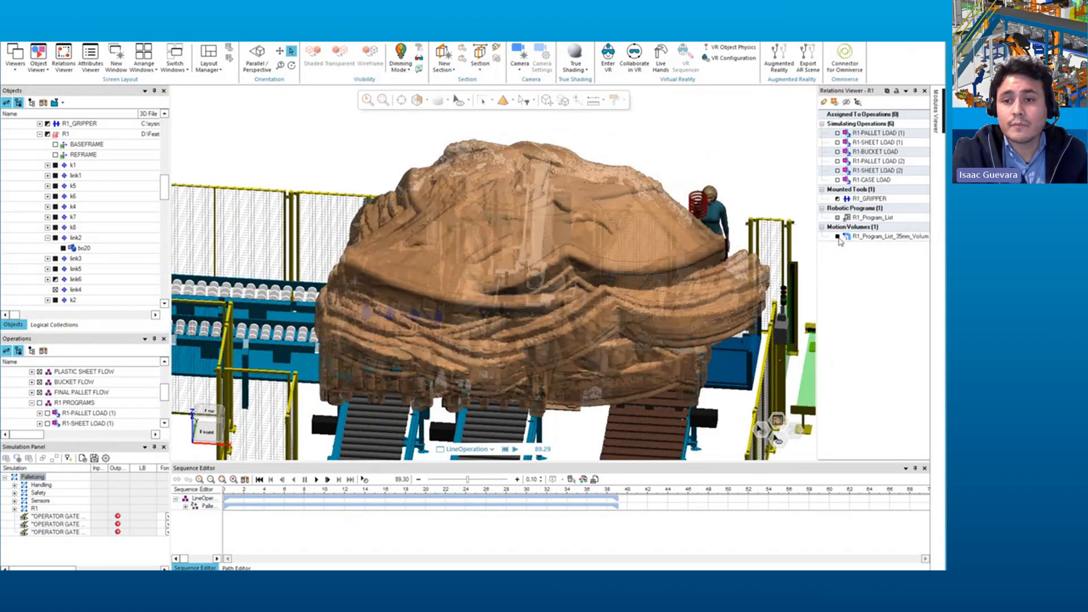
click(837, 236)
middle_drag(431, 278, 215, 258)
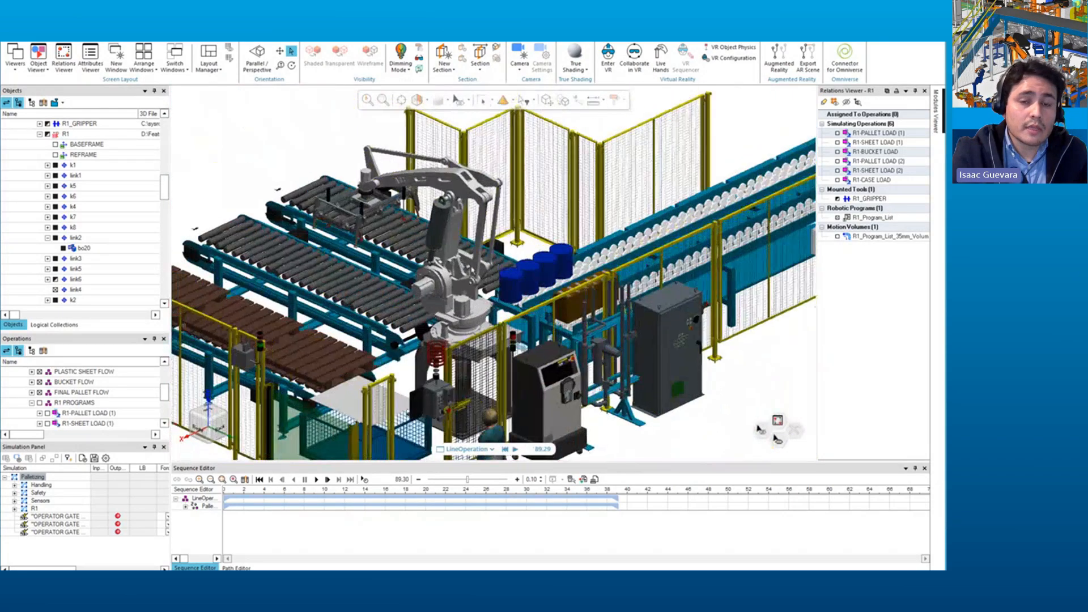
click(136, 34)
click(158, 34)
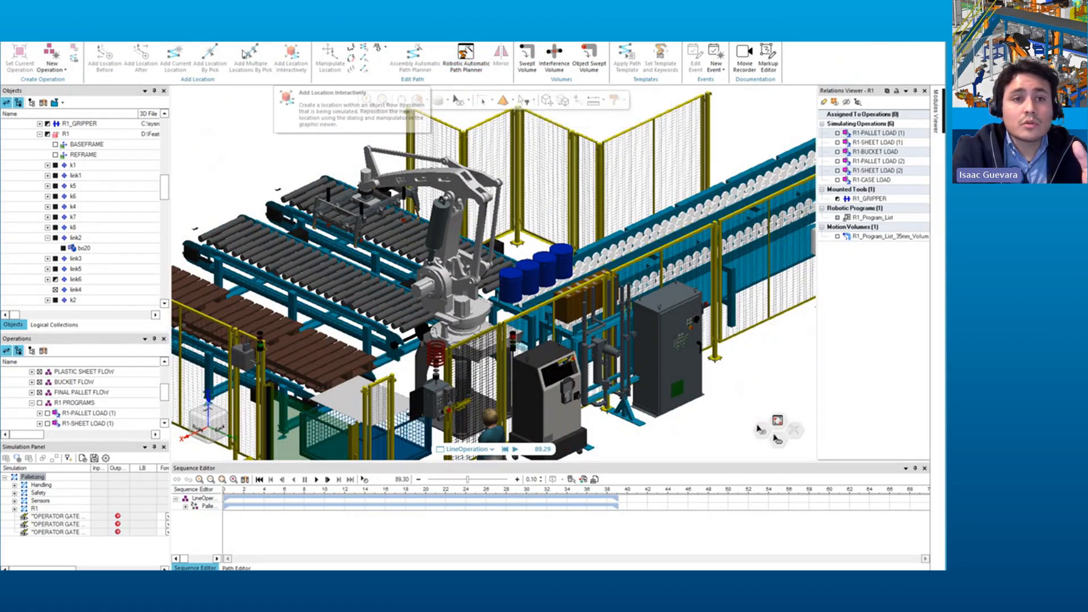
click(183, 34)
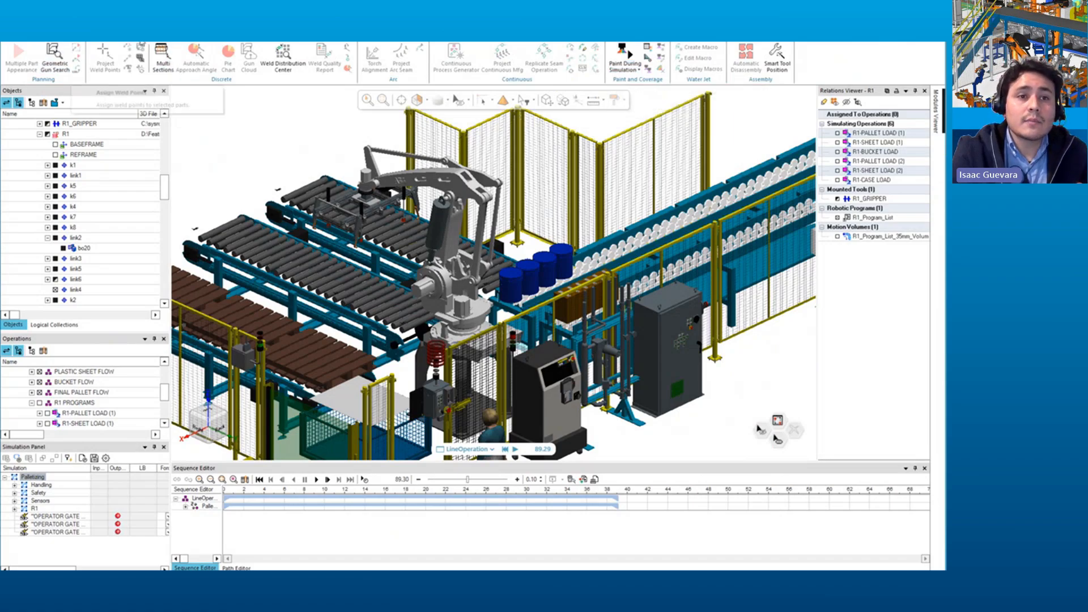
click(157, 34)
click(52, 62)
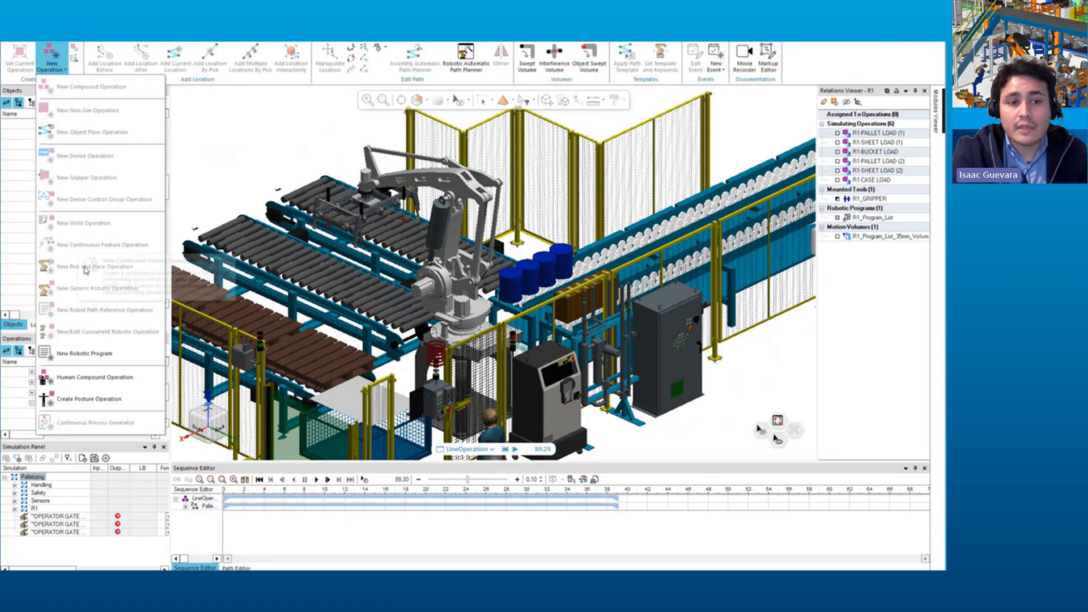
click(263, 136)
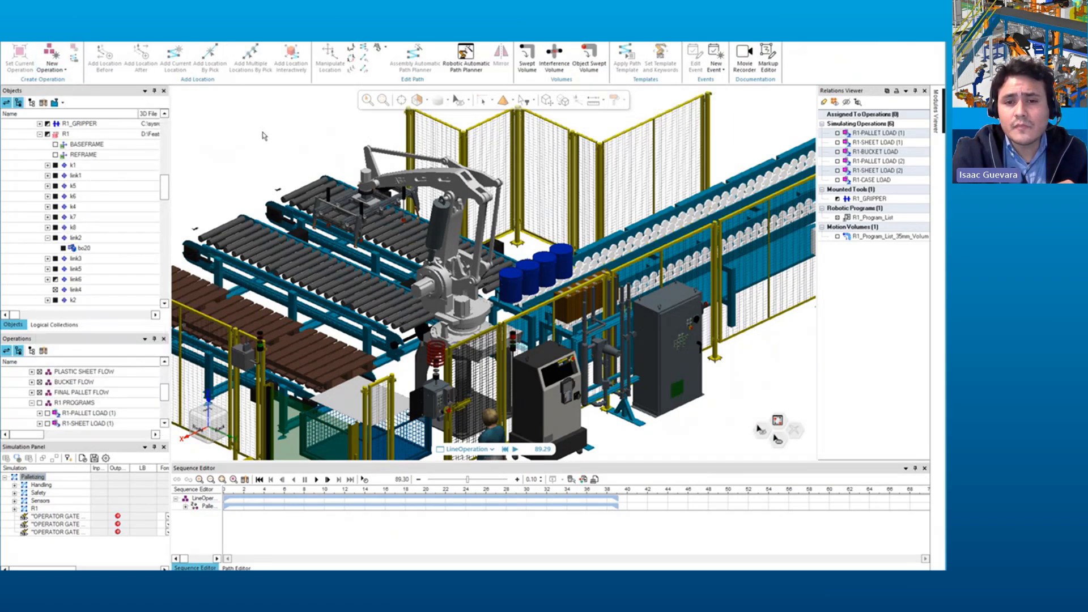
Step: Run the line simulation and switch on key switch KSW1 on the operator gate control box
click(316, 480)
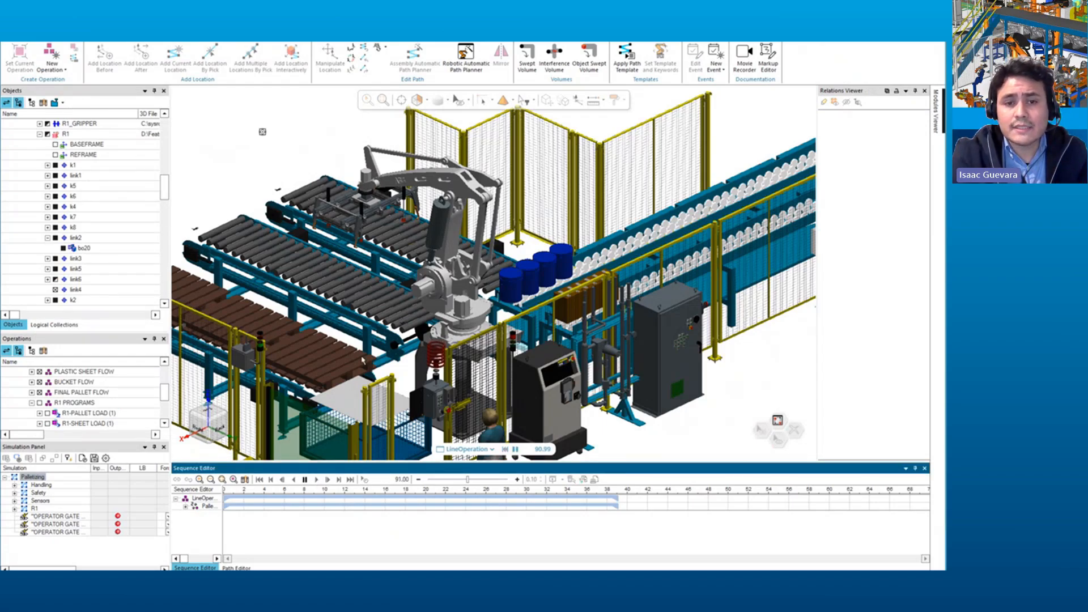
middle_drag(327, 453, 431, 451)
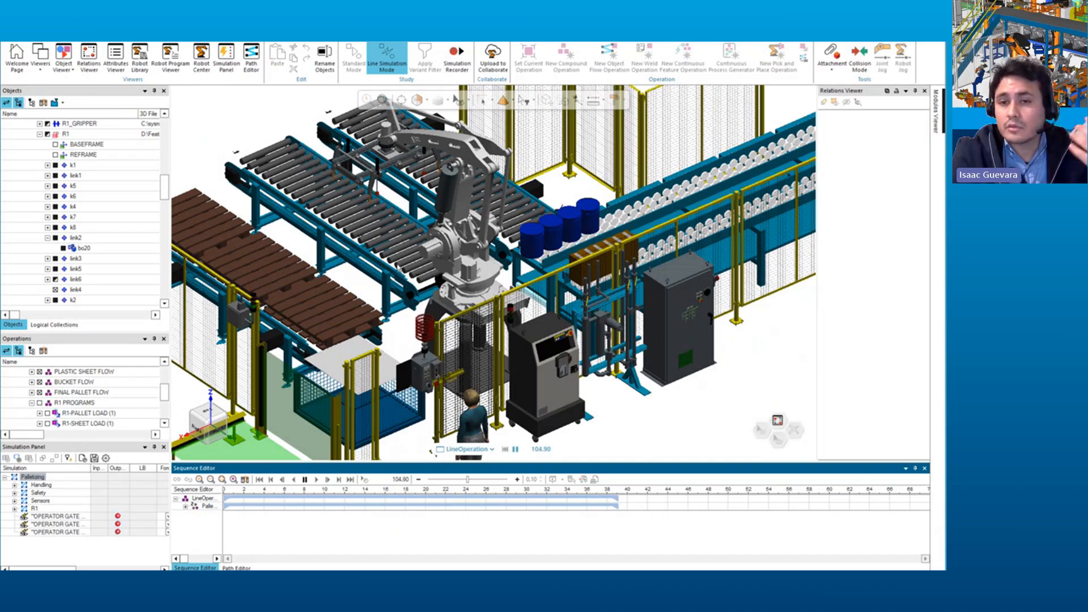
middle_drag(398, 266, 392, 238)
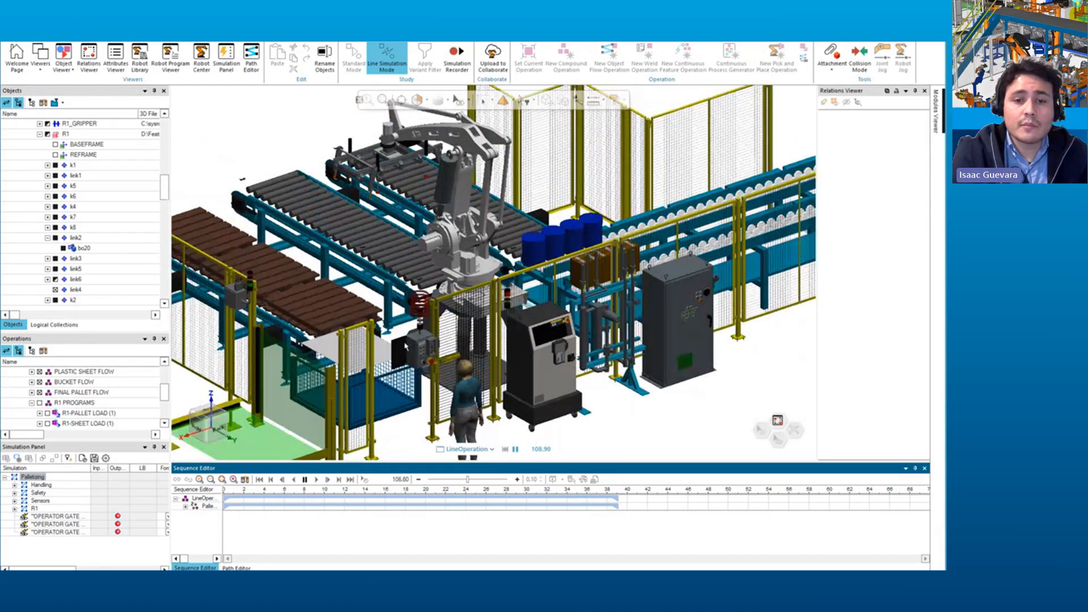
scroll(436, 373, up, 10)
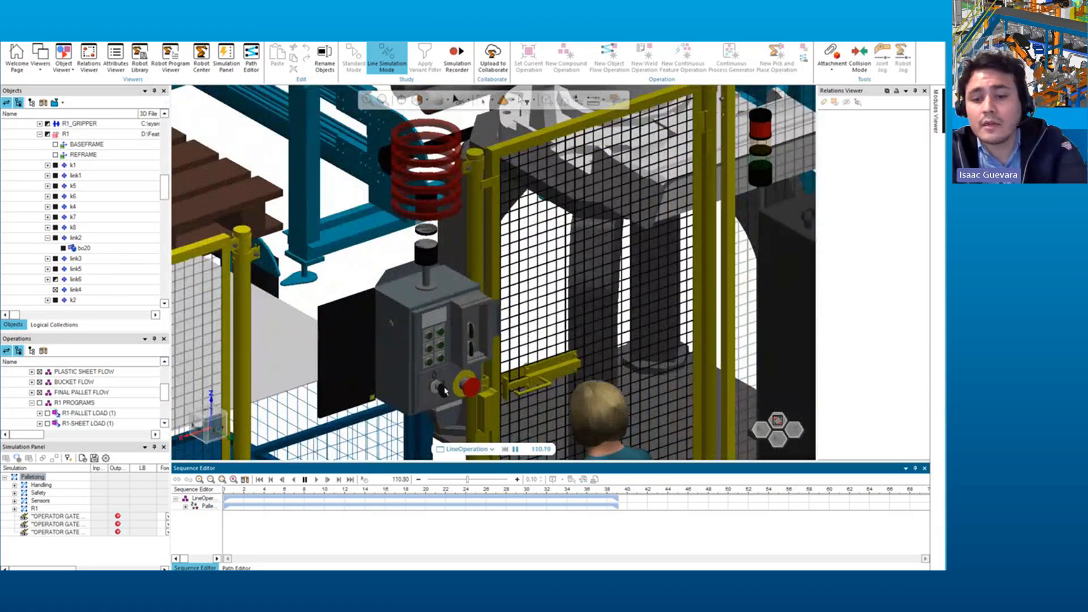
click(442, 389)
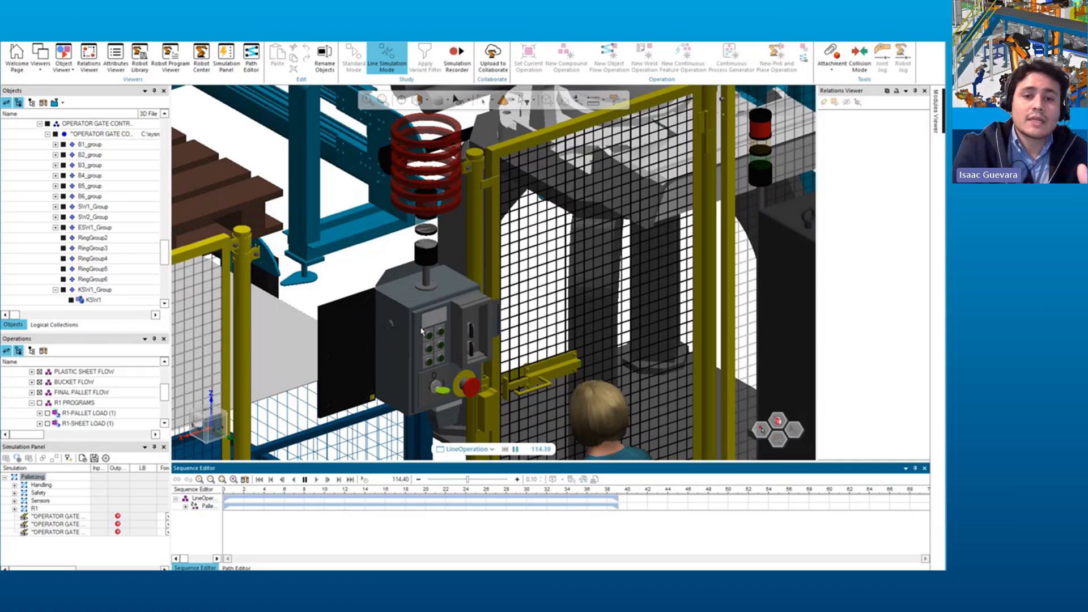
Step: Actuate pushbutton B1 on the operator gate control box and watch robot R1 load the first pallet
scroll(451, 300, down, 3)
mouse_move(451, 300)
middle_down()
mouse_move(425, 292)
mouse_move(450, 298)
middle_up()
scroll(451, 299, up, 3)
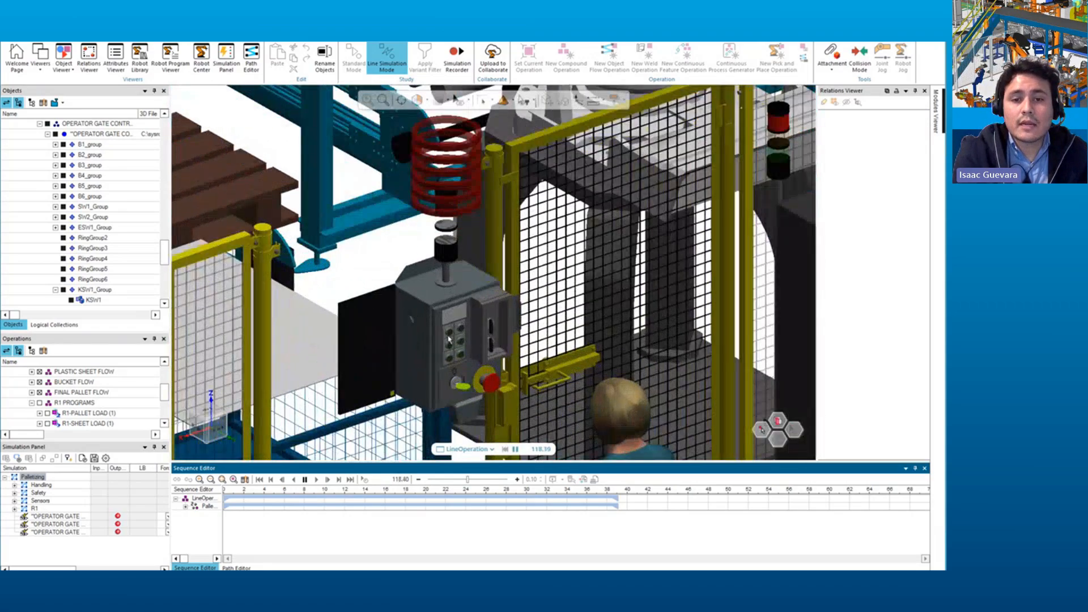
click(451, 333)
click(386, 277)
scroll(387, 279, down, 5)
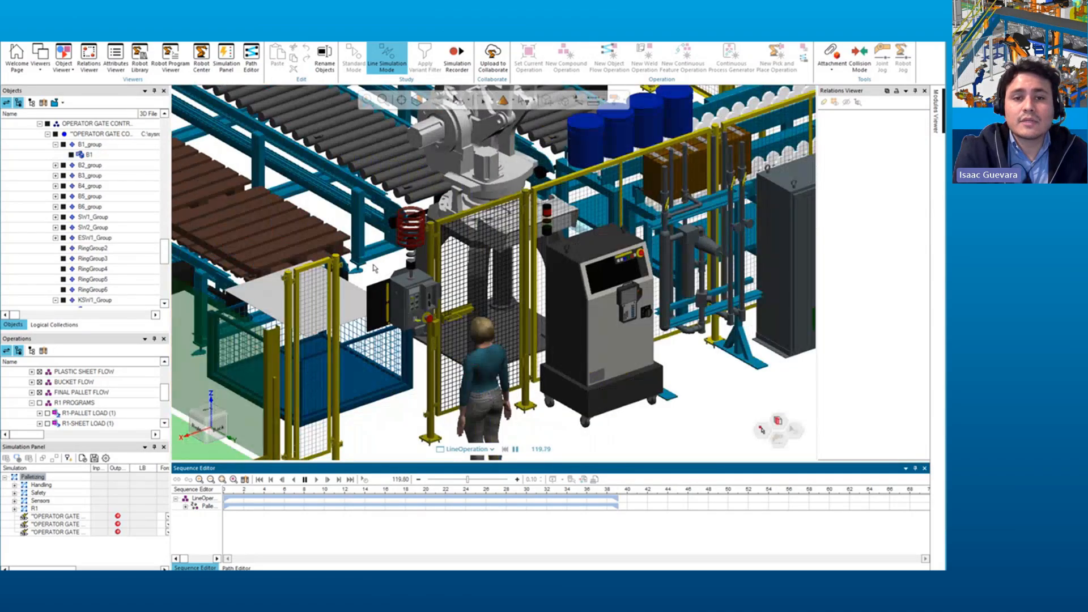
middle_drag(387, 279, 514, 304)
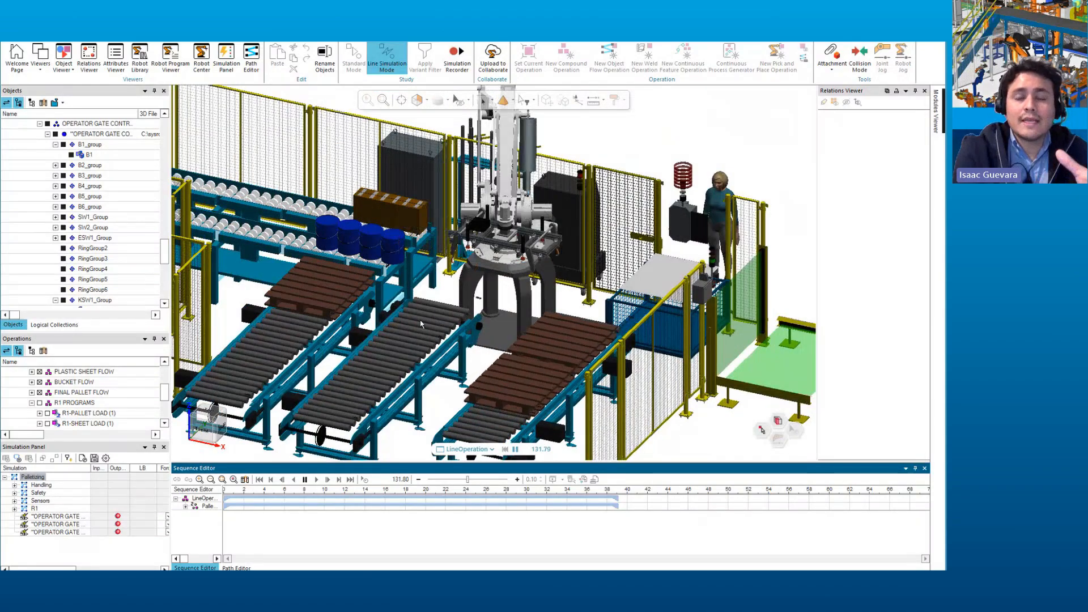
Step: Inspect the pallet and plastic sheet stations, and actuate pushbutton B2 on the operator gate control box
middle_drag(422, 323, 512, 296)
scroll(418, 319, up, 4)
scroll(540, 320, up, 2)
scroll(541, 320, up, 3)
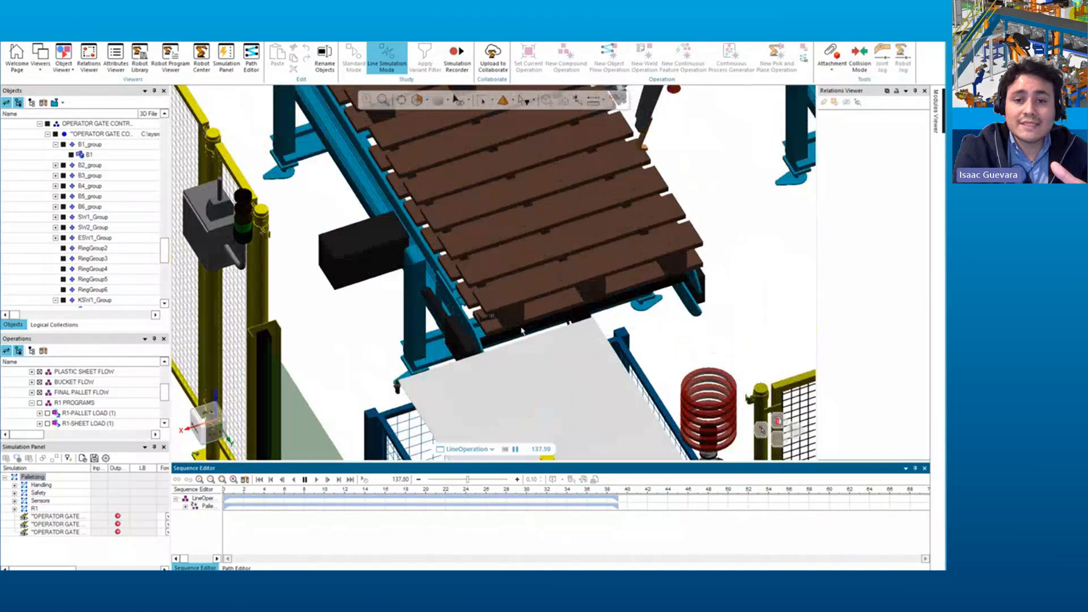
scroll(531, 324, down, 5)
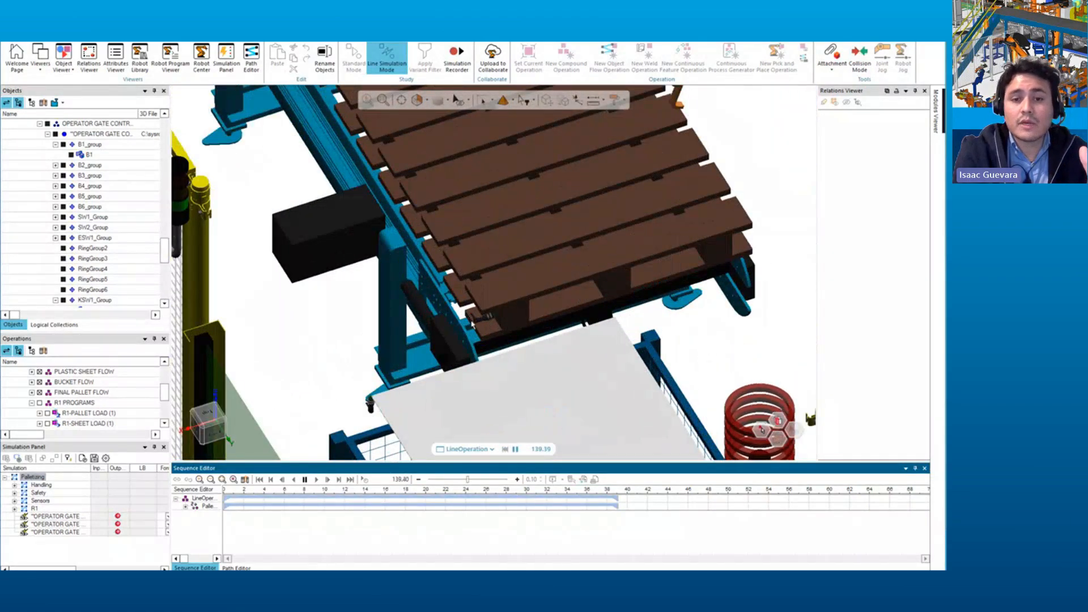
scroll(531, 324, up, 5)
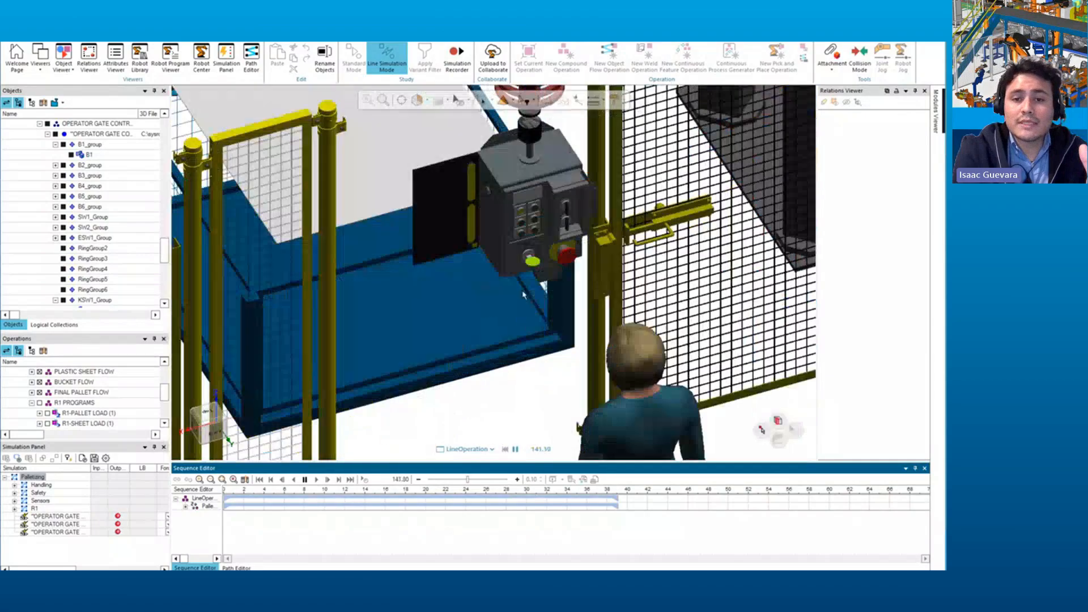
click(522, 208)
Step: Watch robot R1 place the plastic sheet on the loaded pallet from around the cell
scroll(522, 210, down, 4)
middle_drag(419, 238, 156, 413)
scroll(520, 244, down, 5)
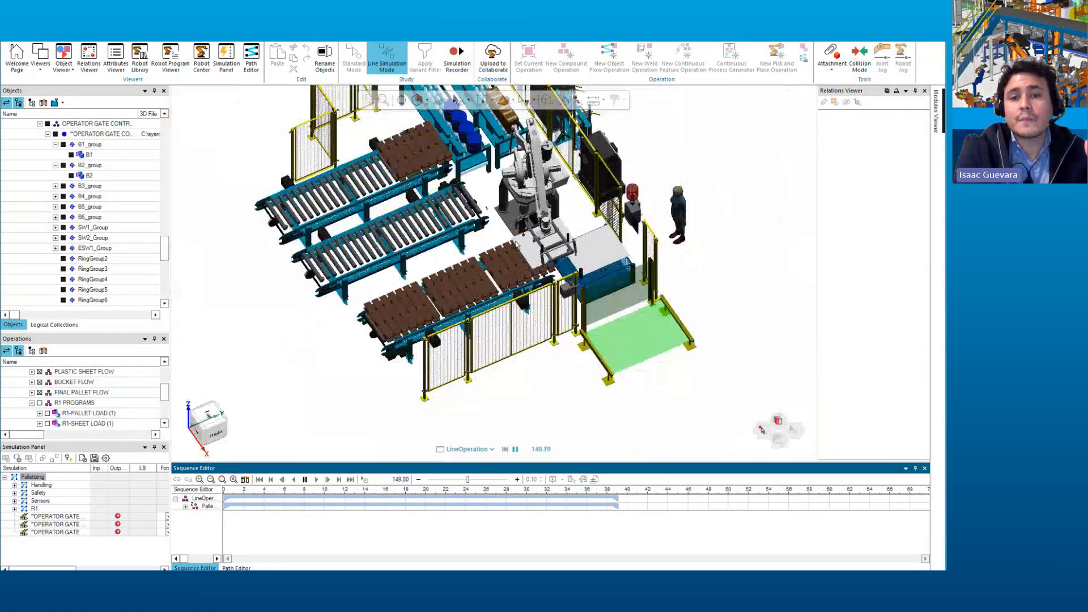
middle_drag(516, 244, 450, 268)
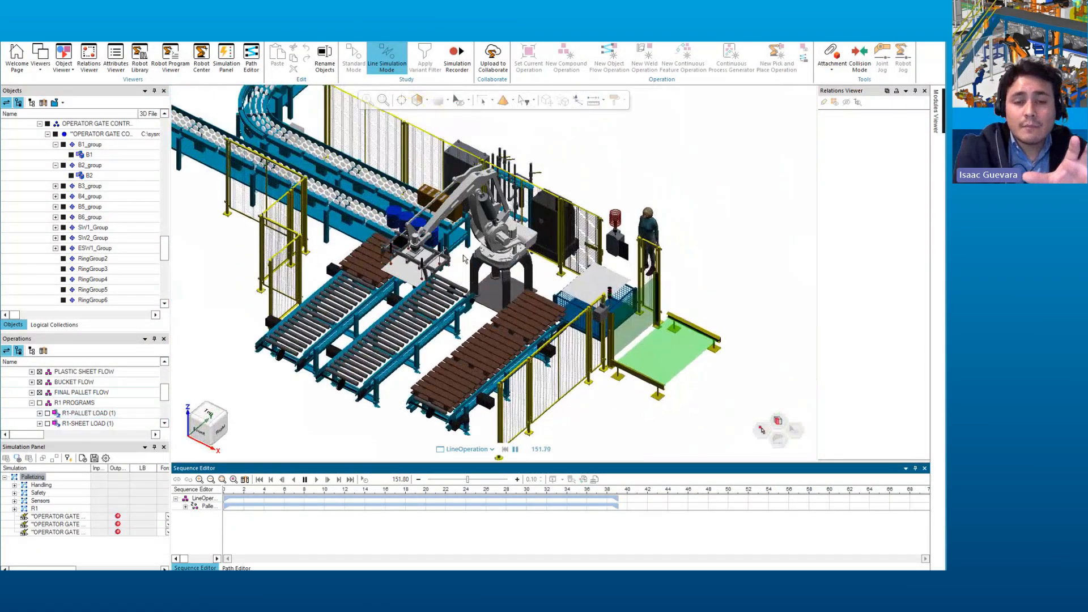
scroll(451, 291, up, 3)
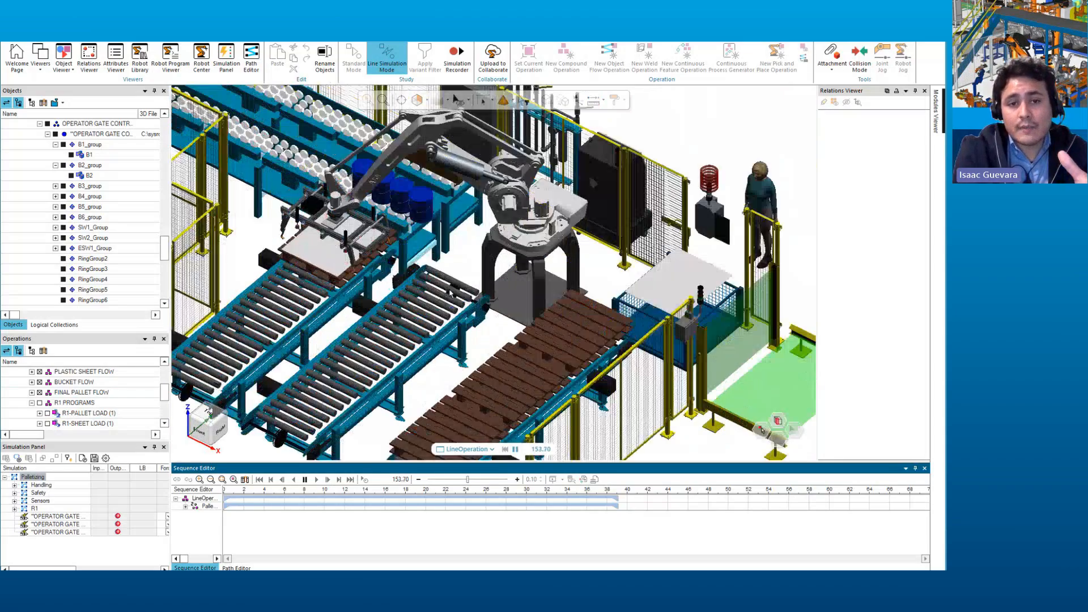
middle_drag(452, 292, 443, 289)
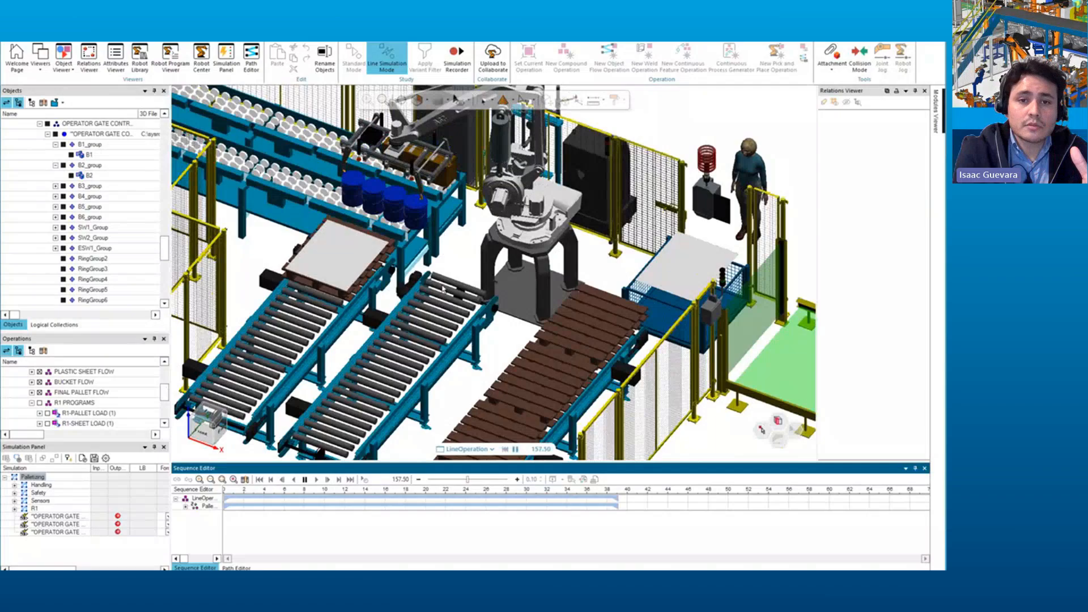
middle_drag(442, 289, 677, 306)
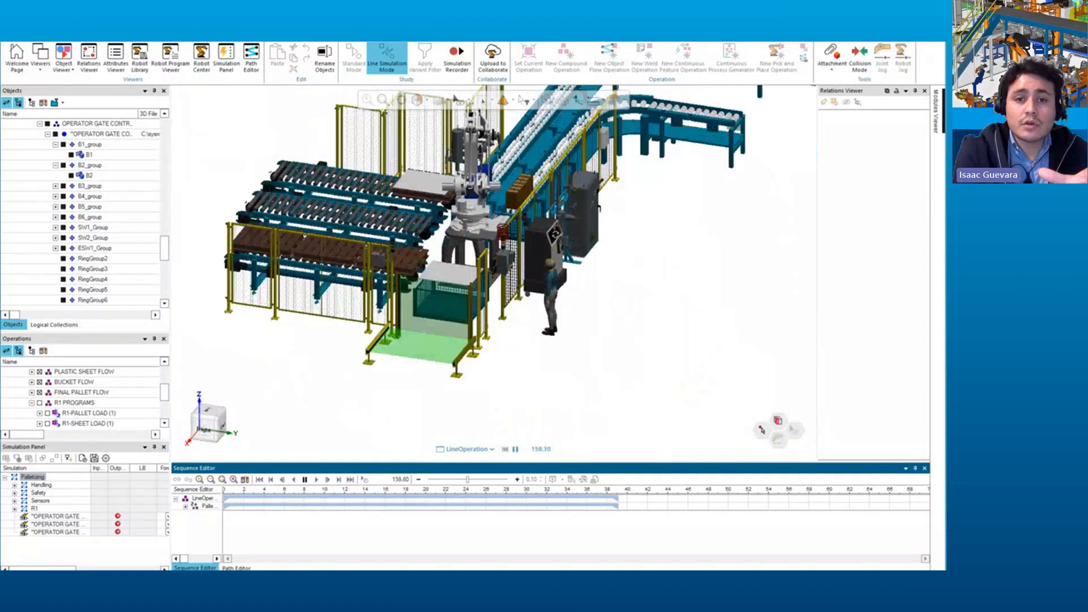
Step: Actuate pushbutton B3 on the operator gate control box to start the bucket load
middle_drag(304, 237, 415, 226)
scroll(415, 226, up, 6)
right_drag(400, 390, 417, 283)
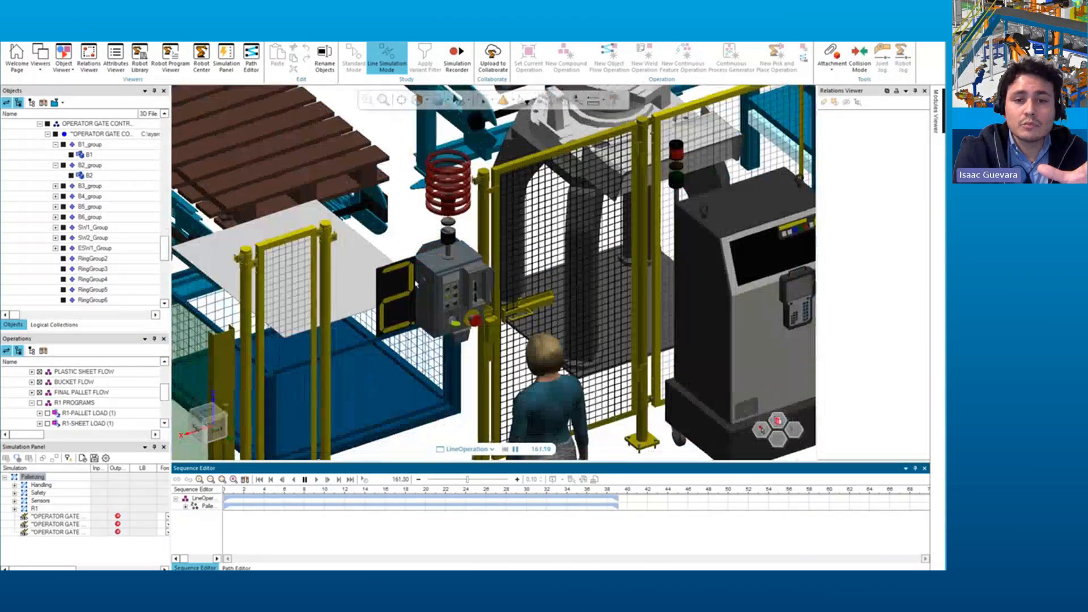
scroll(415, 283, up, 3)
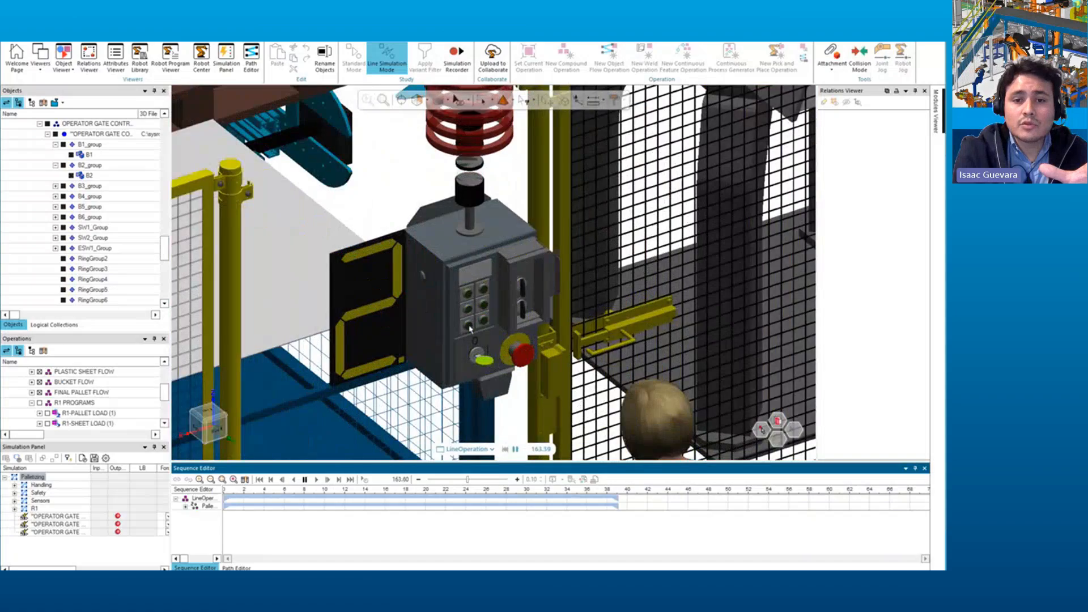
click(469, 328)
Step: Examine from overview and close range how robot R1 stacks the blue buckets on the sheet-covered pallet
scroll(469, 327, down, 5)
middle_drag(397, 223, 522, 266)
scroll(477, 235, down, 6)
right_drag(309, 255, 424, 213)
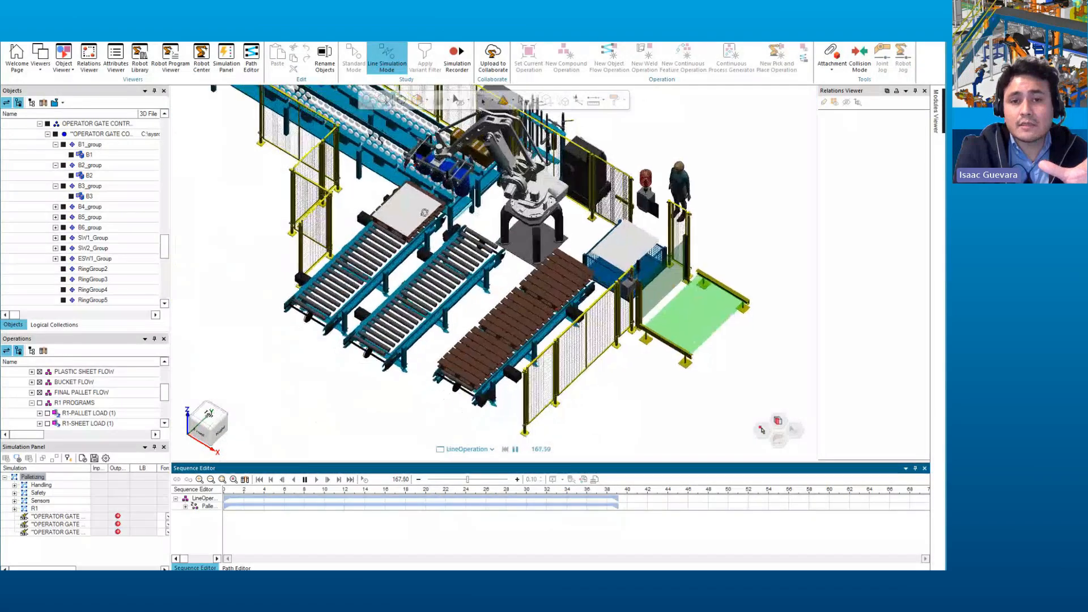
middle_drag(424, 212, 482, 190)
scroll(379, 241, up, 4)
scroll(446, 221, down, 5)
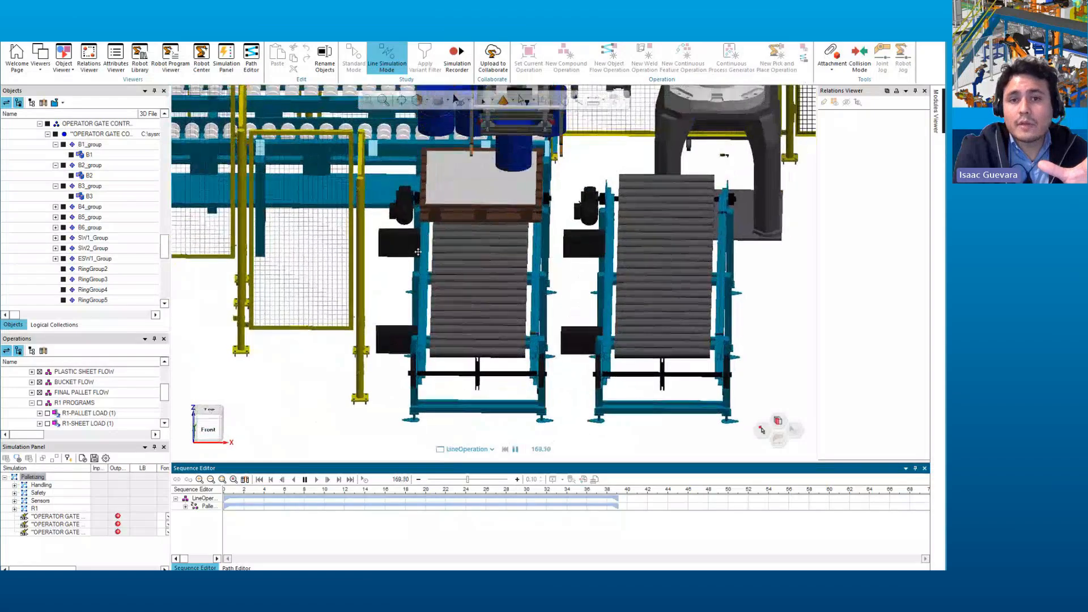
scroll(478, 256, down, 4)
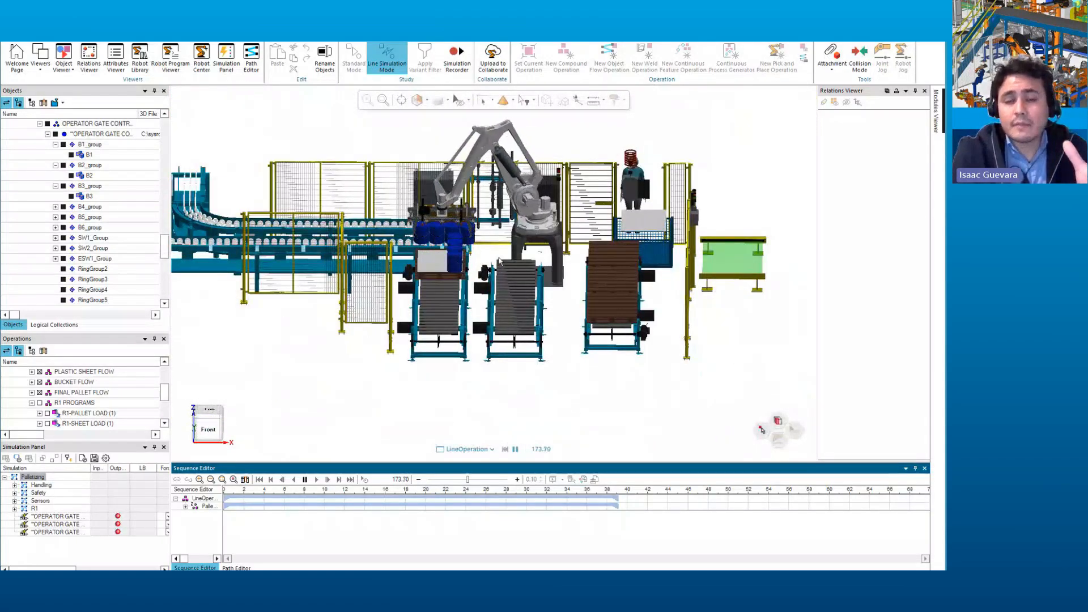
middle_drag(499, 261, 412, 255)
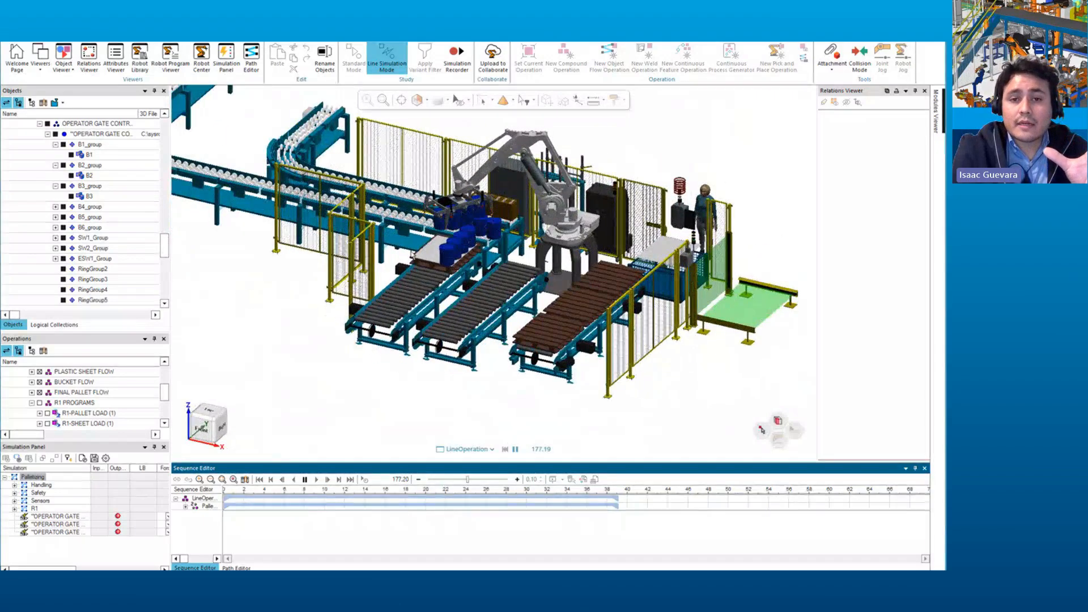
scroll(572, 182, up, 5)
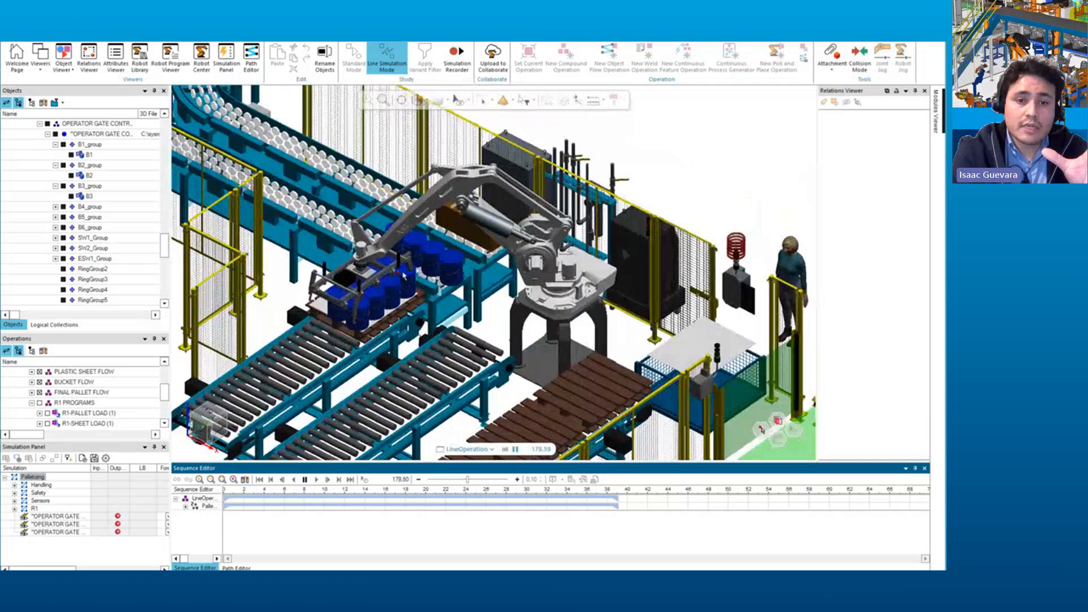
scroll(383, 249, up, 5)
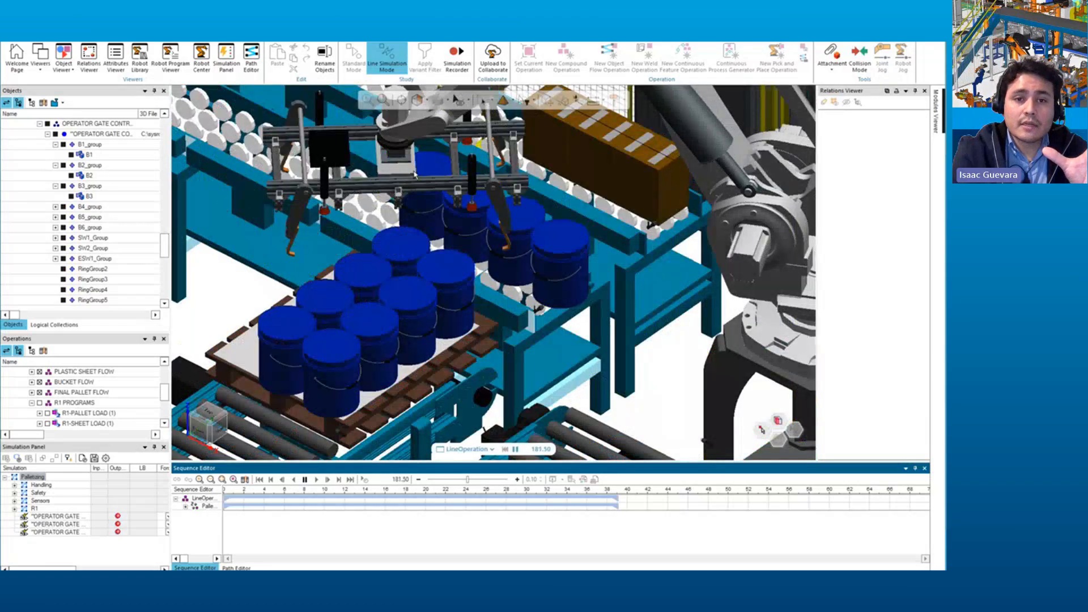
scroll(482, 230, down, 5)
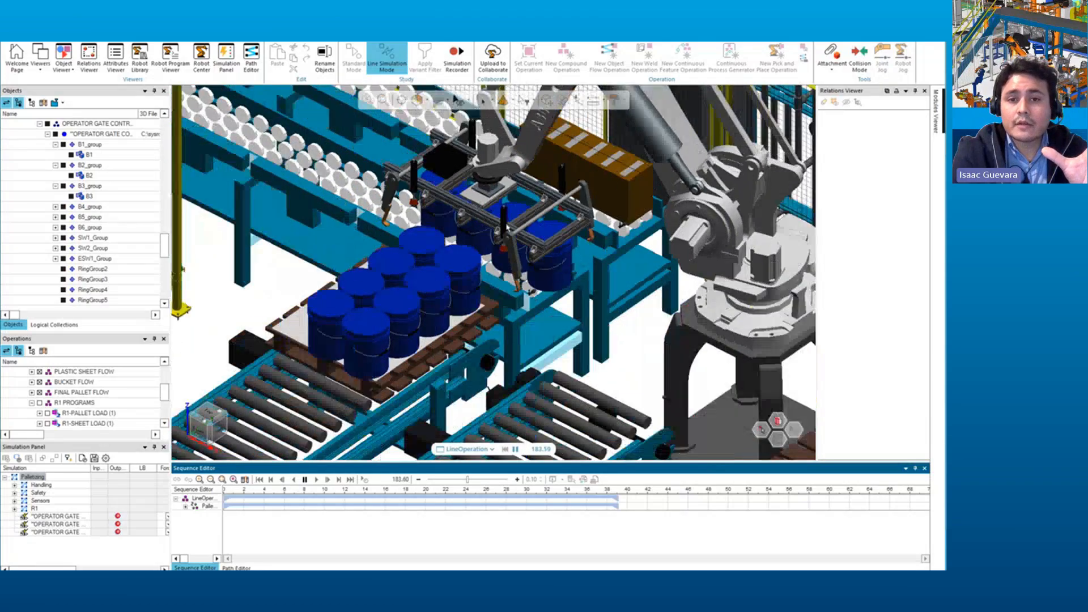
scroll(570, 256, up, 4)
scroll(571, 256, down, 3)
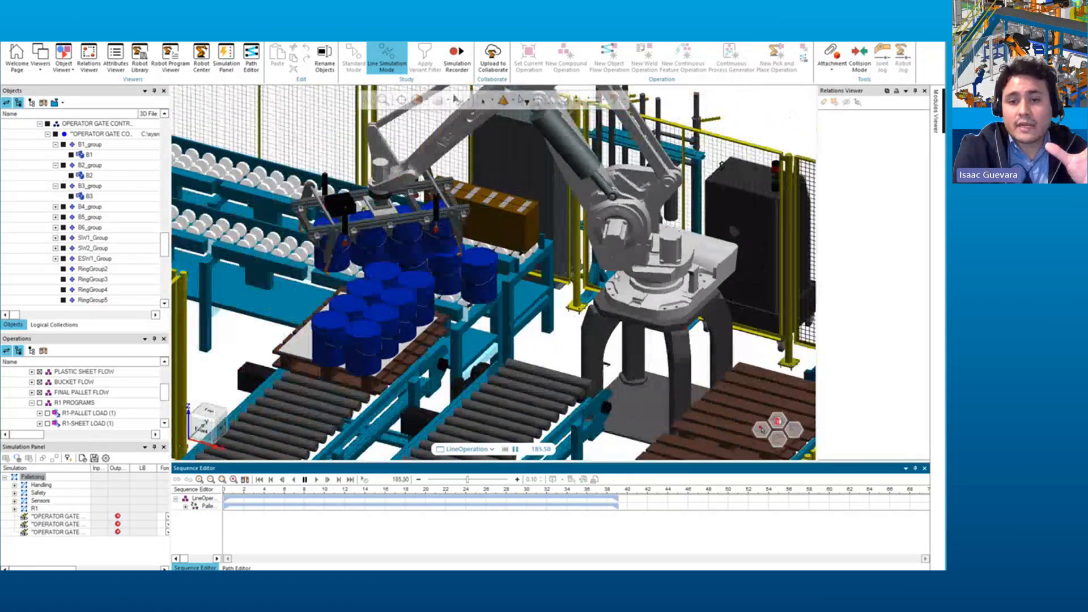
scroll(550, 314, down, 5)
scroll(549, 315, up, 5)
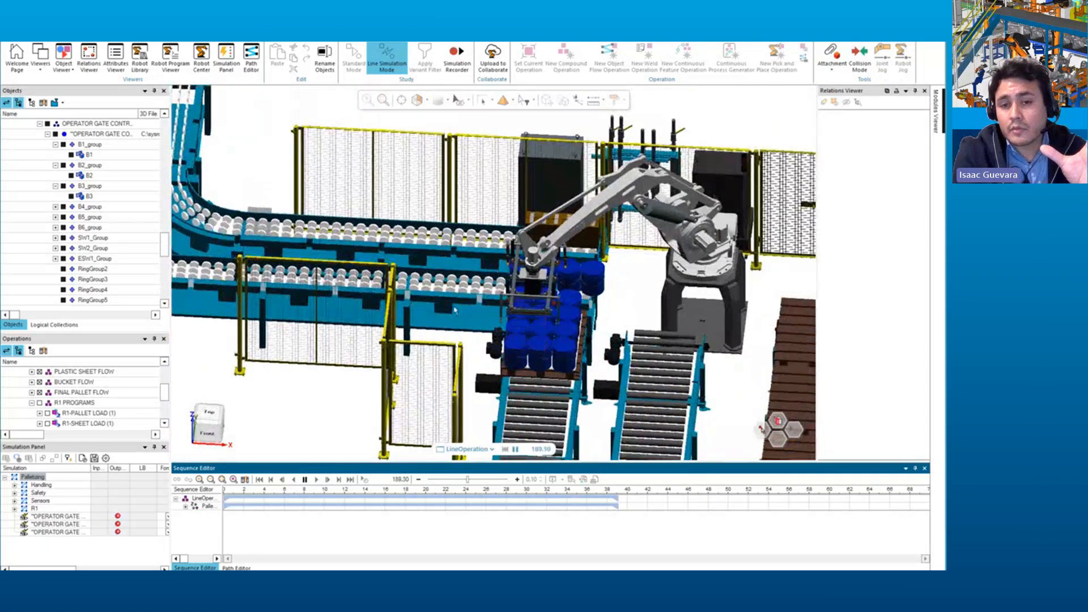
Step: Show the Joint Jog values for robot R1 and place the dialog clear of the cell
middle_drag(456, 318, 545, 225)
click(544, 218)
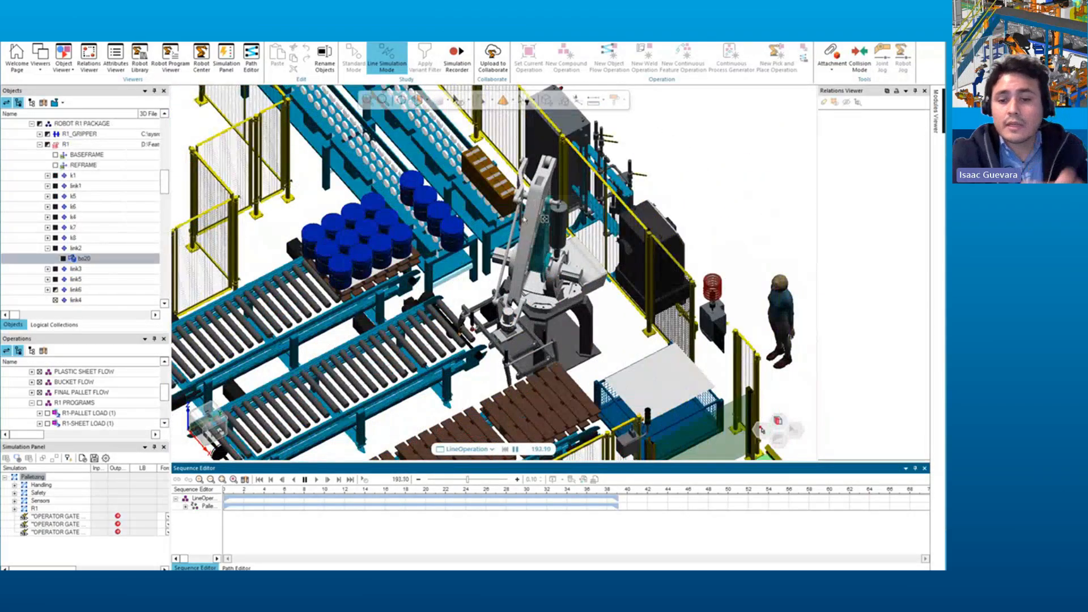
right_click(532, 221)
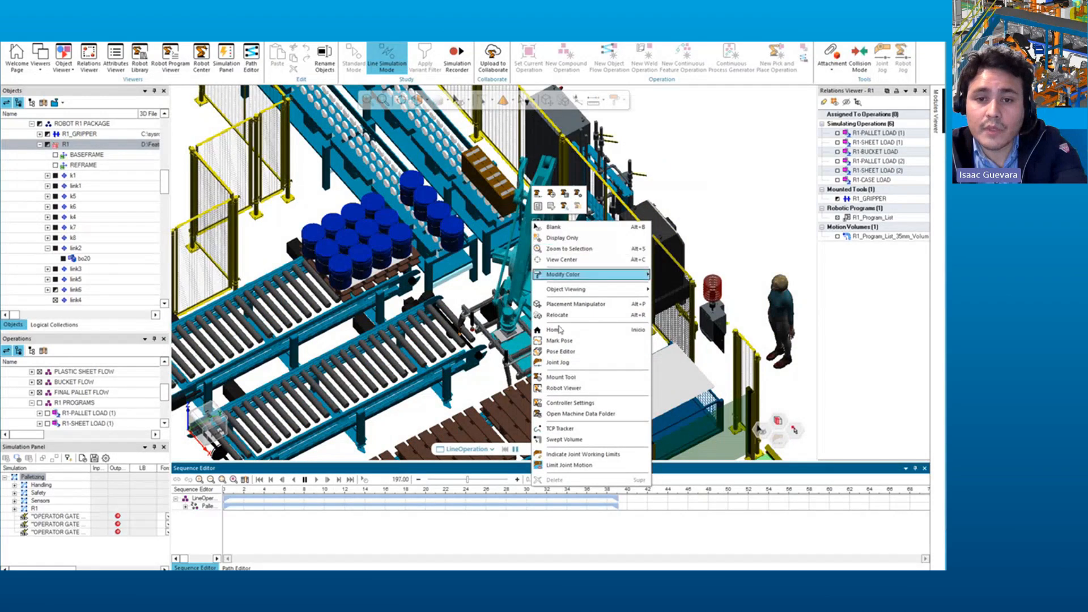
click(562, 363)
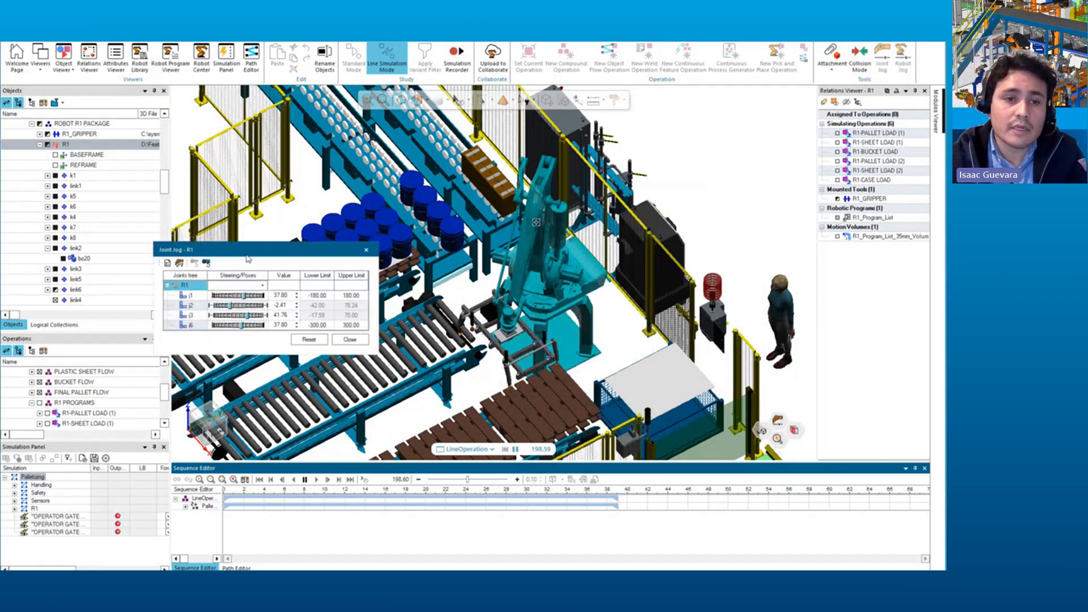
drag(247, 255, 211, 162)
Step: Actuate pushbutton B4 on the operator gate control box and watch robot R1 and its joint values during the next pallet load
middle_drag(536, 222, 535, 101)
scroll(486, 311, up, 5)
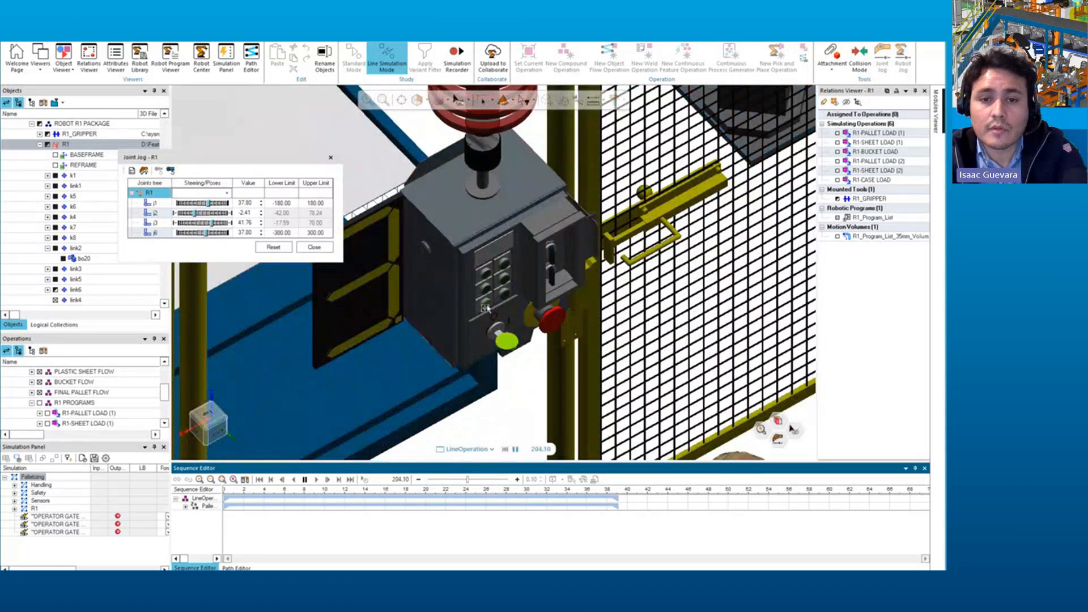
click(501, 258)
scroll(506, 266, down, 8)
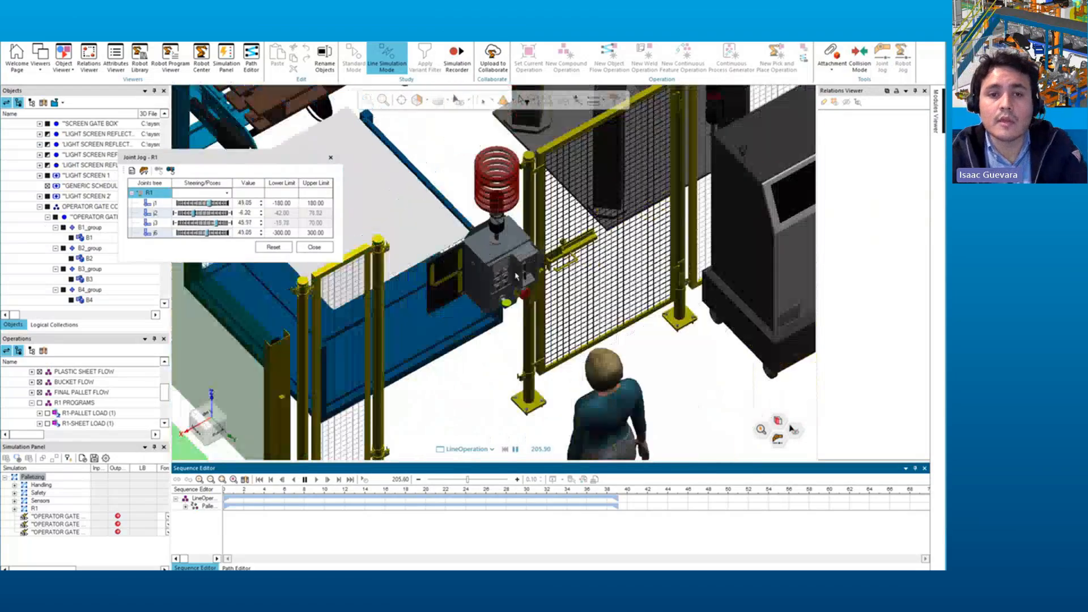
middle_drag(493, 272, 754, 363)
scroll(558, 266, down, 8)
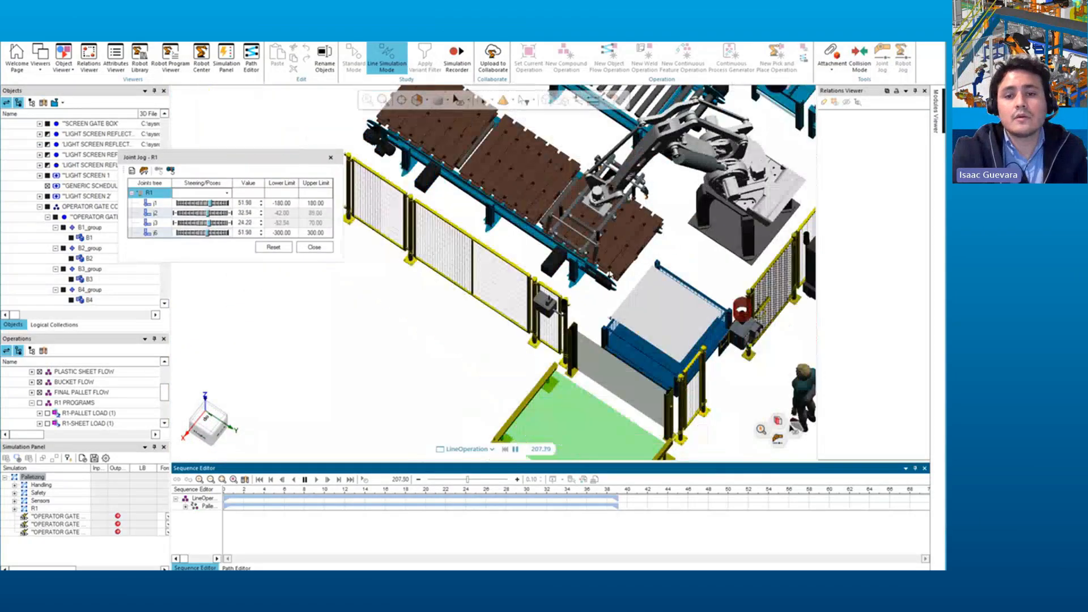
Step: Examine robot R1's pallet load up close and the whole palletizing cell from several sides while the simulation runs
middle_drag(552, 260, 439, 277)
middle_drag(578, 170, 473, 244)
scroll(454, 271, up, 8)
scroll(455, 272, down, 10)
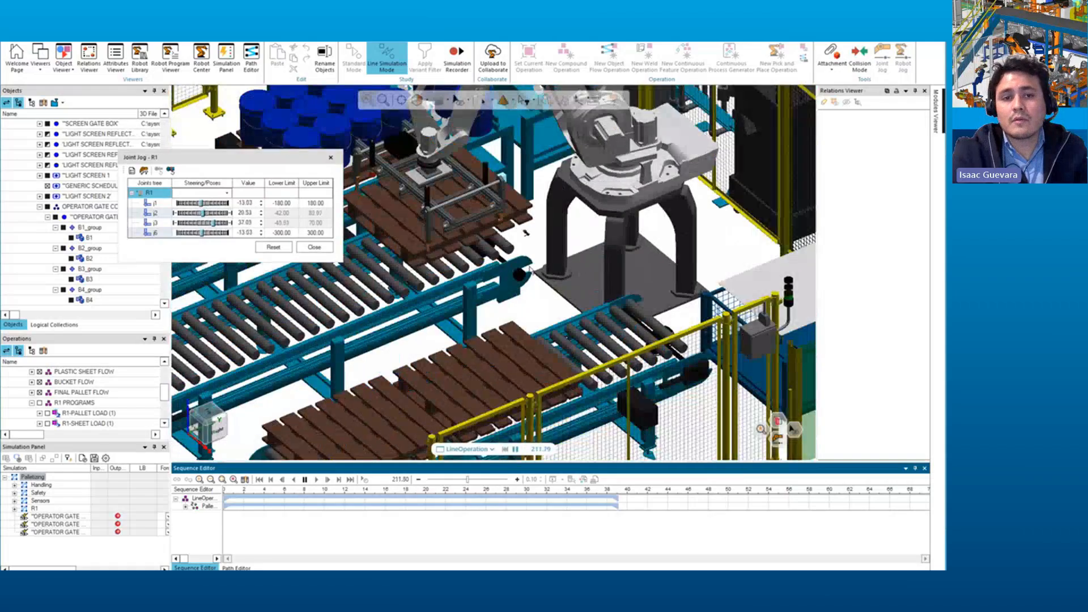
scroll(418, 262, up, 6)
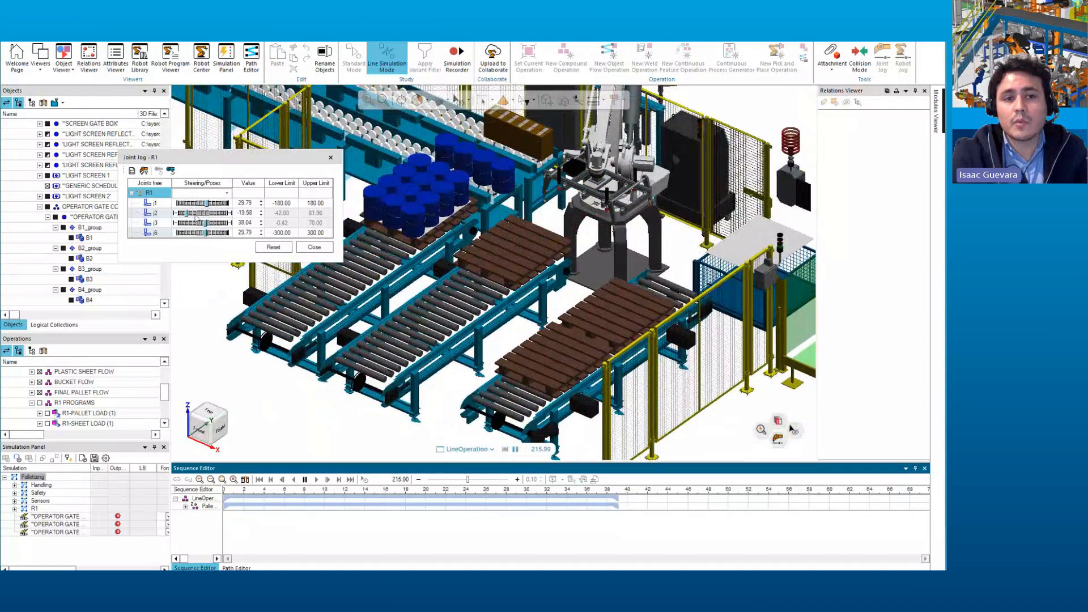
scroll(537, 280, down, 4)
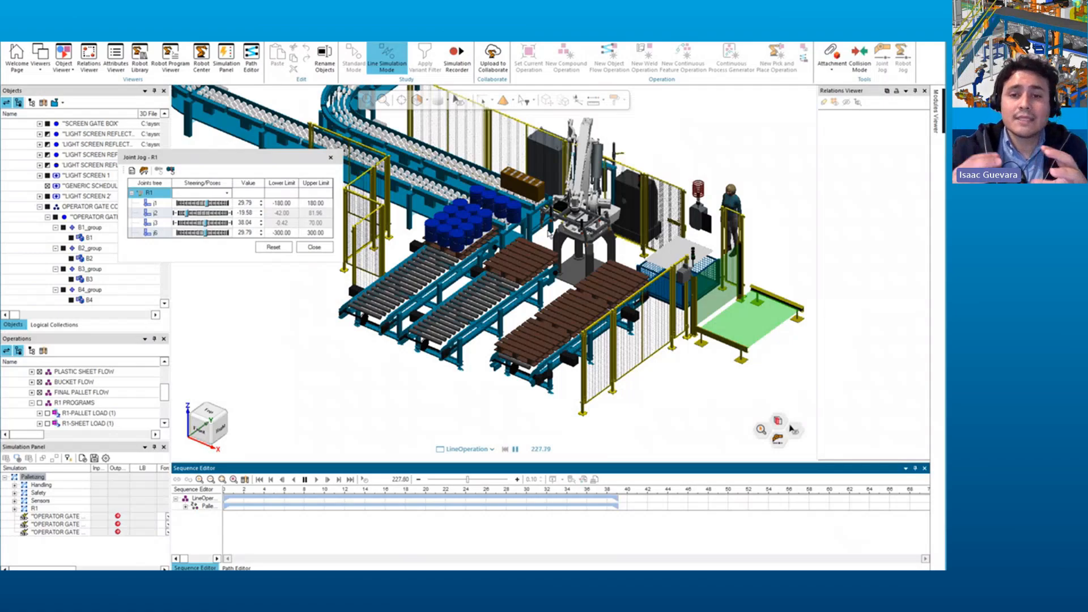
middle_drag(697, 184, 634, 240)
middle_drag(697, 227, 630, 262)
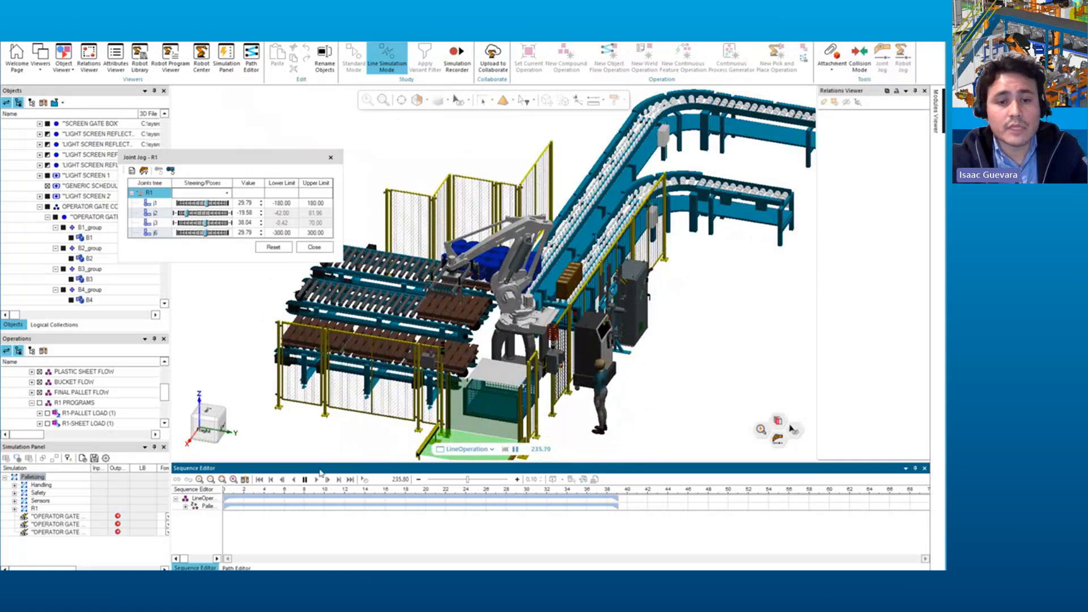
Step: Pause the line simulation, view the cell from its pallet conveyor side, and resume playback
click(304, 479)
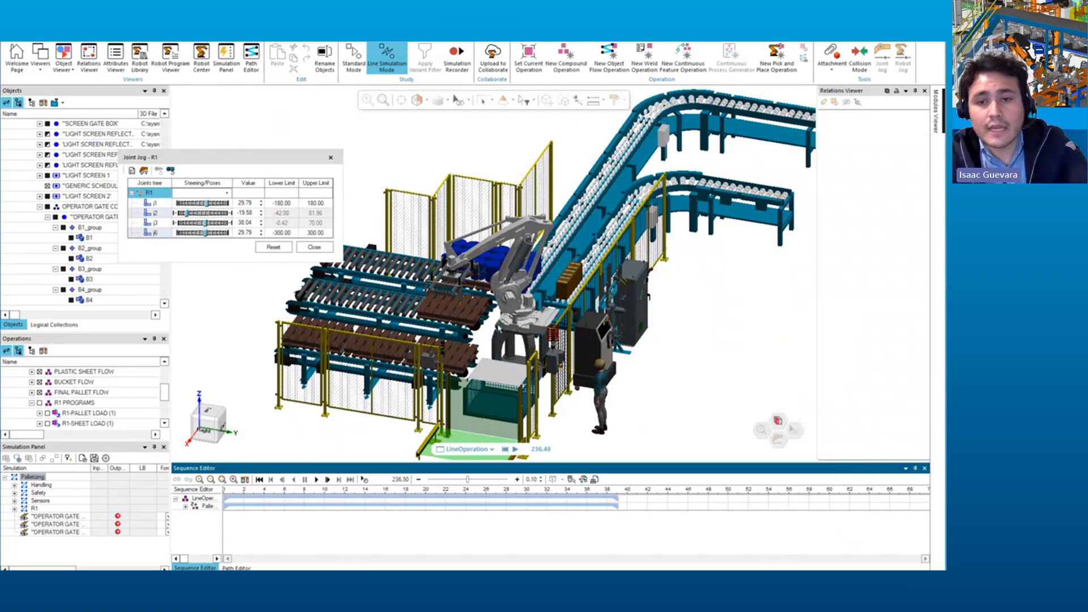
middle_drag(500, 326, 425, 404)
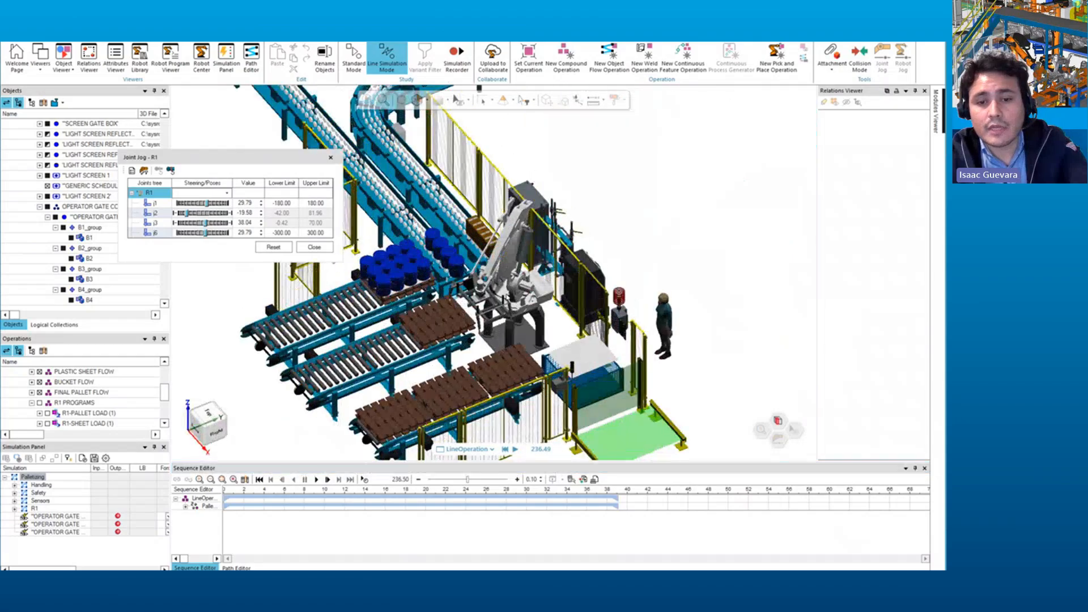
click(316, 479)
Step: Select the safety gate beside the robot controller cabinet and examine where it sits in the cell
scroll(601, 250, up, 3)
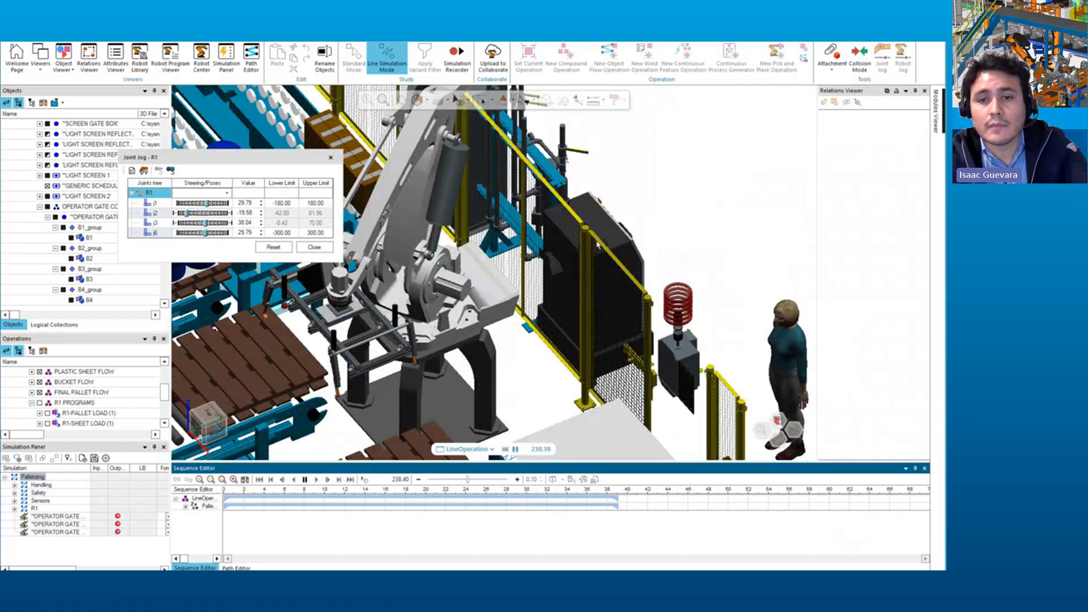
click(595, 238)
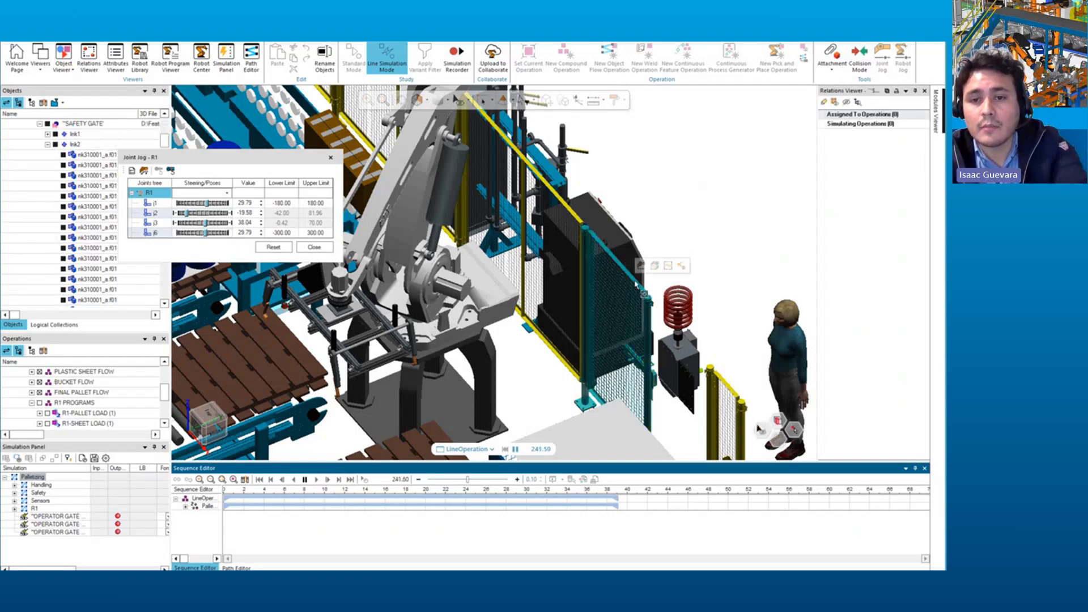
scroll(629, 292, down, 5)
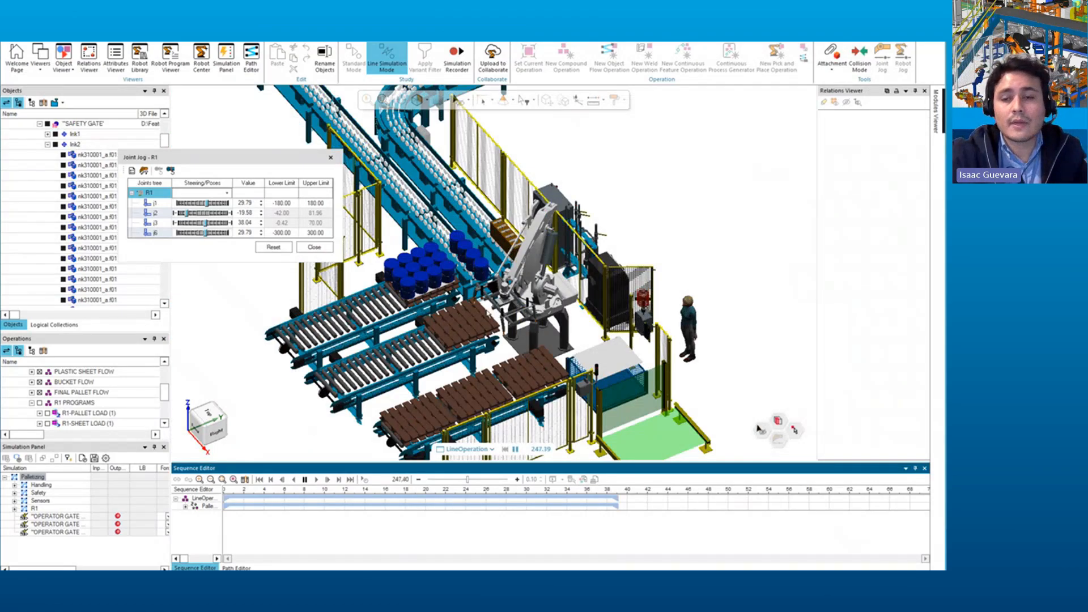
scroll(495, 310, down, 2)
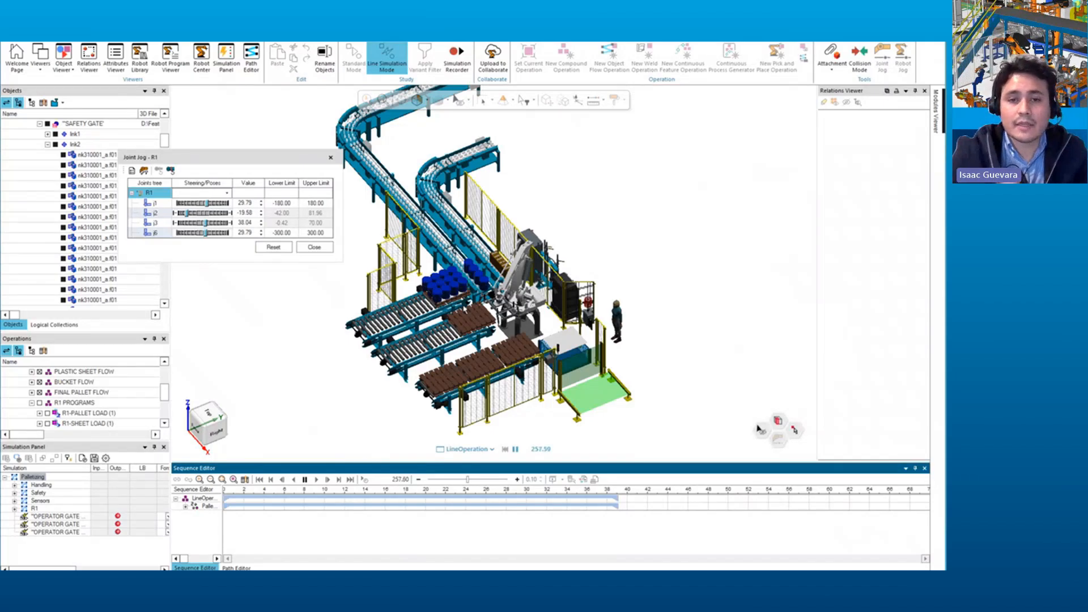
Step: View the three pallet conveyors from their outfeed ends and pause the line simulation
scroll(419, 312, up, 5)
middle_drag(244, 326, 472, 320)
scroll(471, 320, down, 5)
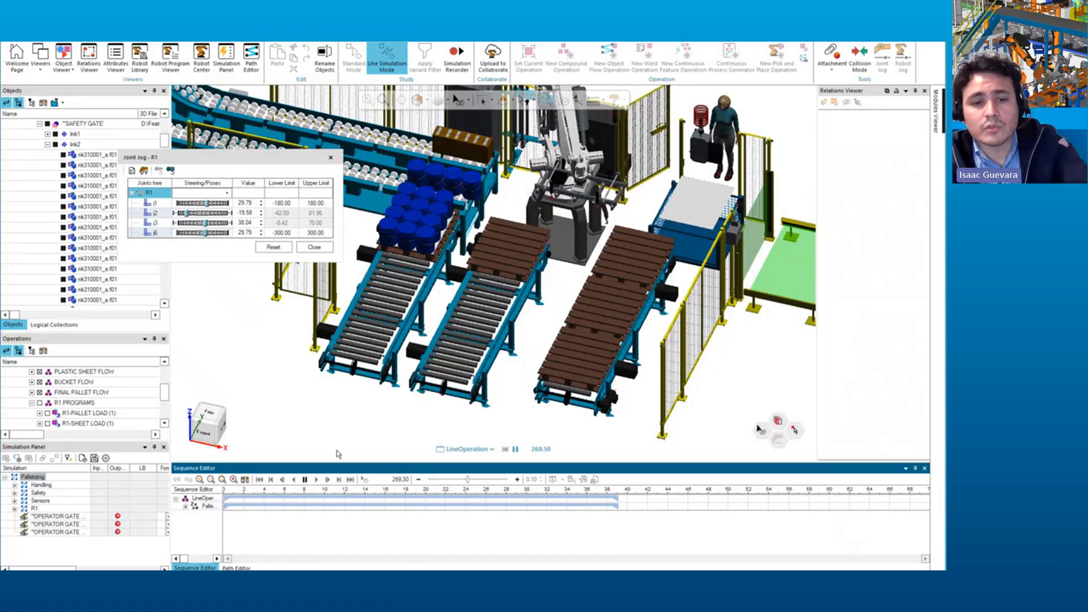
click(305, 480)
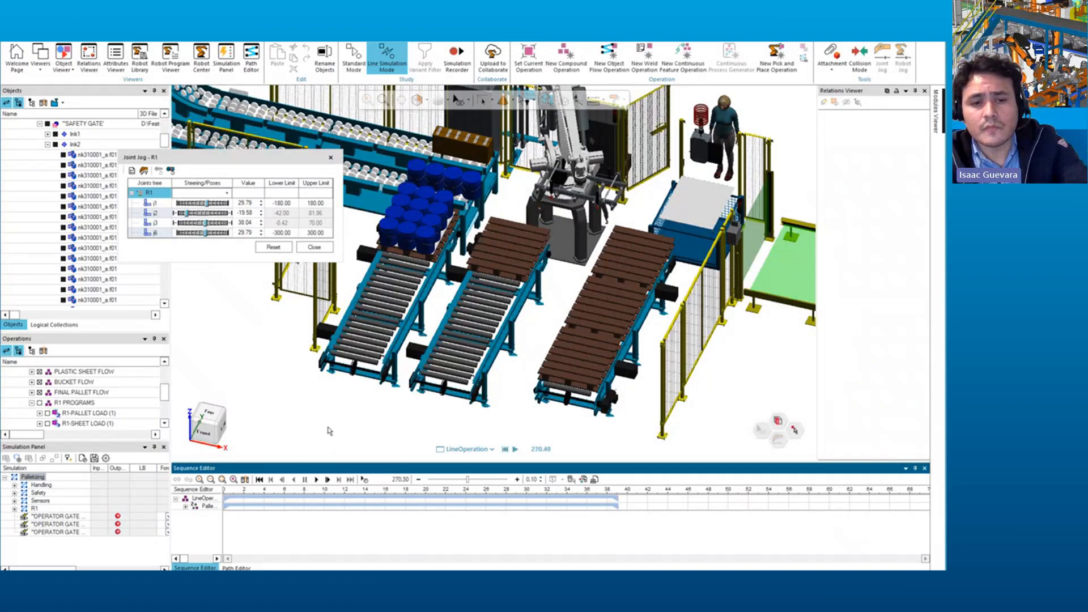
key(alt+Tab)
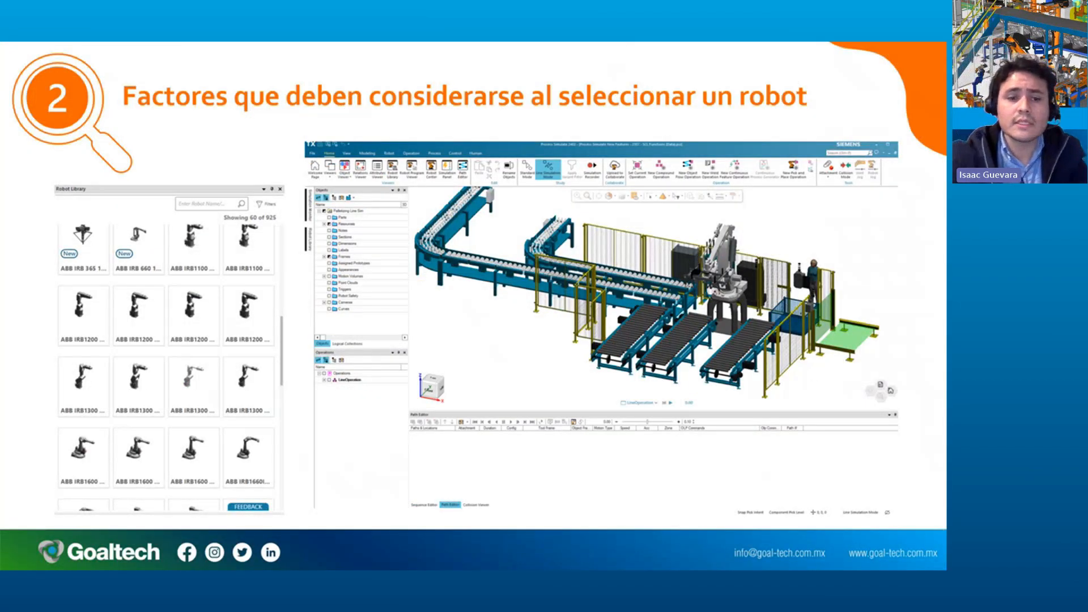
click(641, 299)
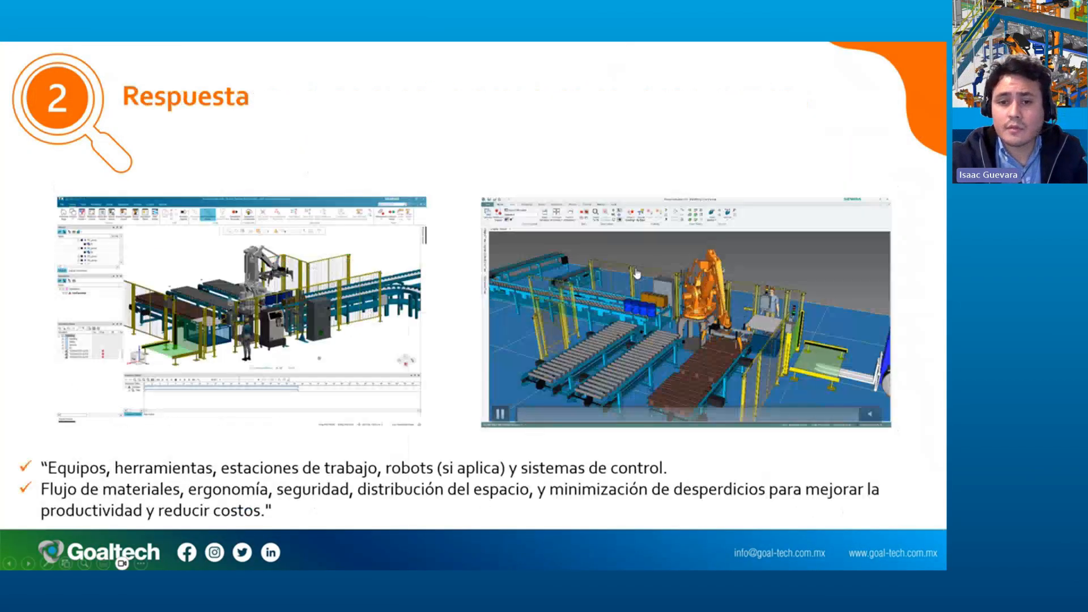
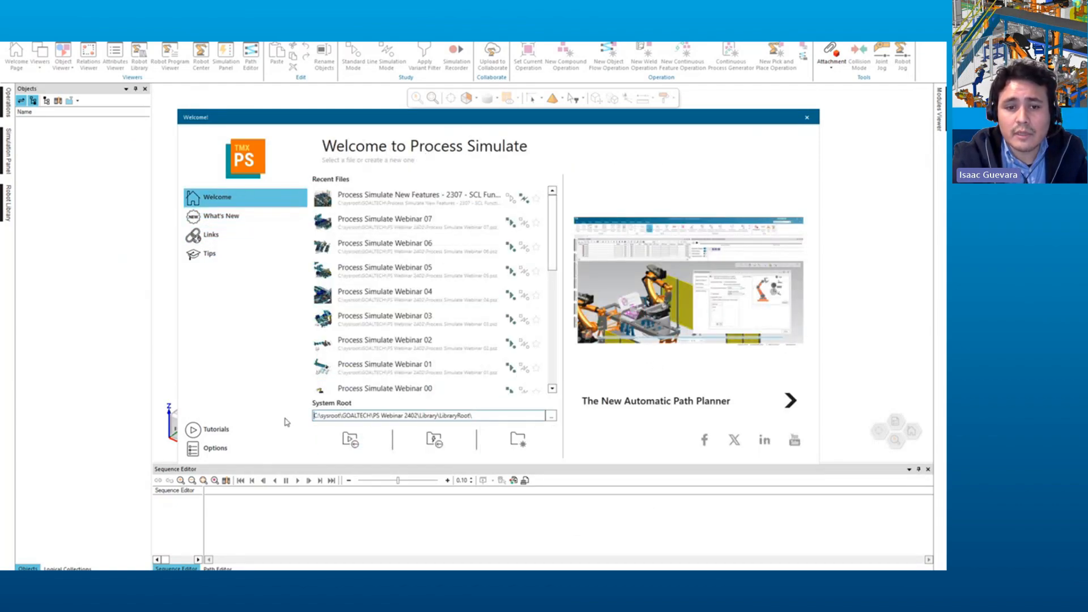
Step: Check the System Root path and create a new RobcadStudy from the default study template
drag(313, 415, 498, 415)
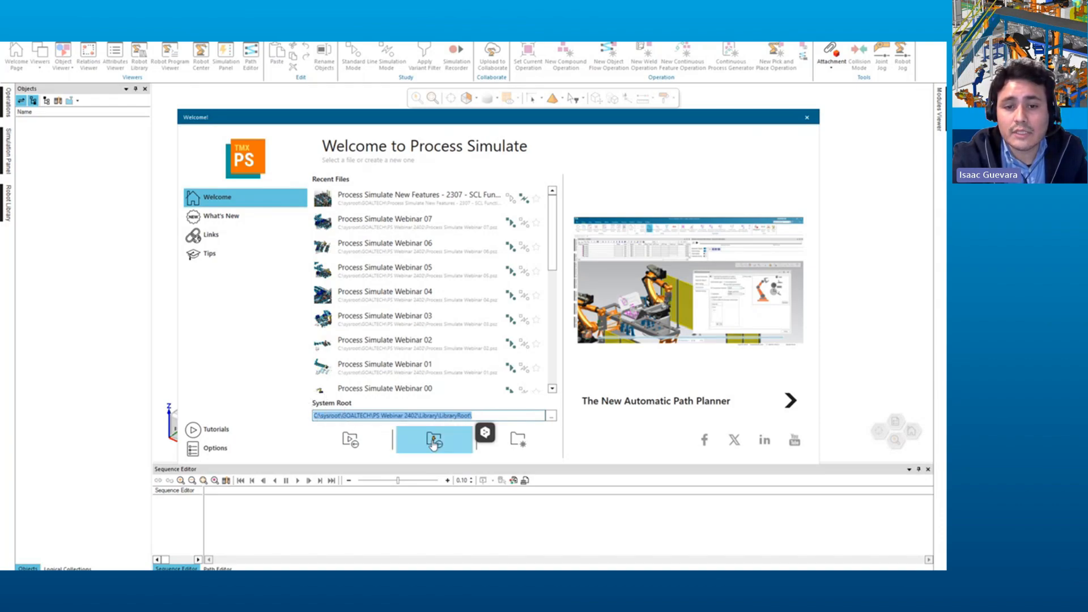
mouse_move(519, 389)
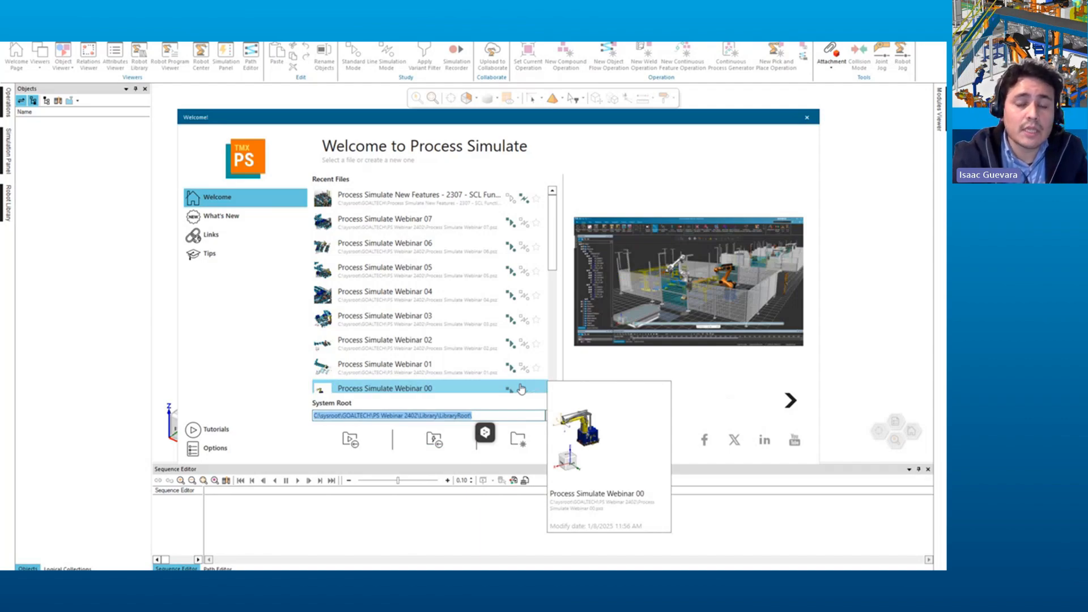
click(511, 444)
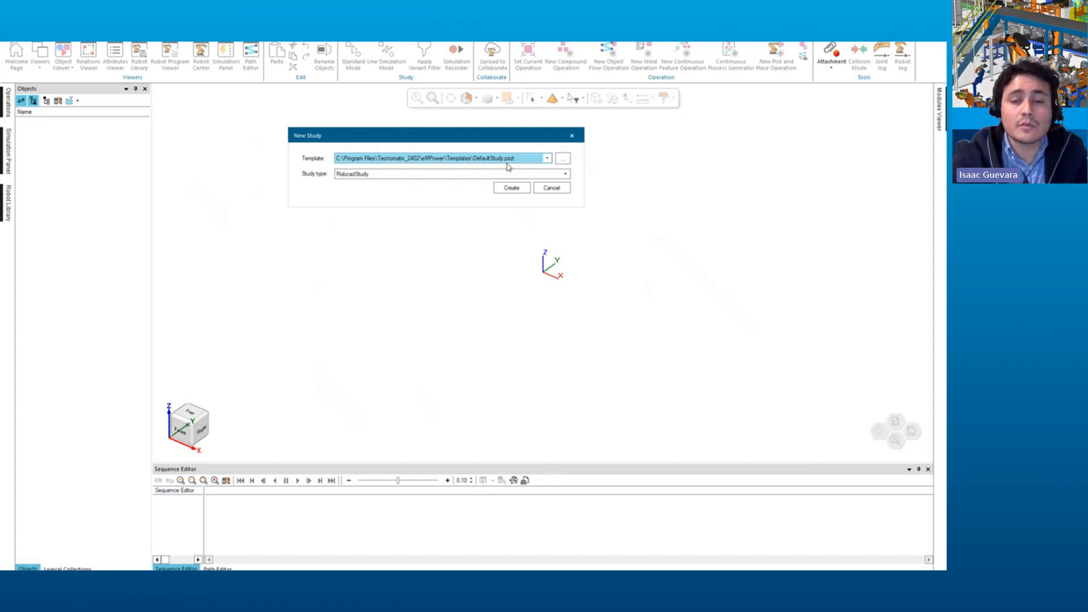
click(514, 187)
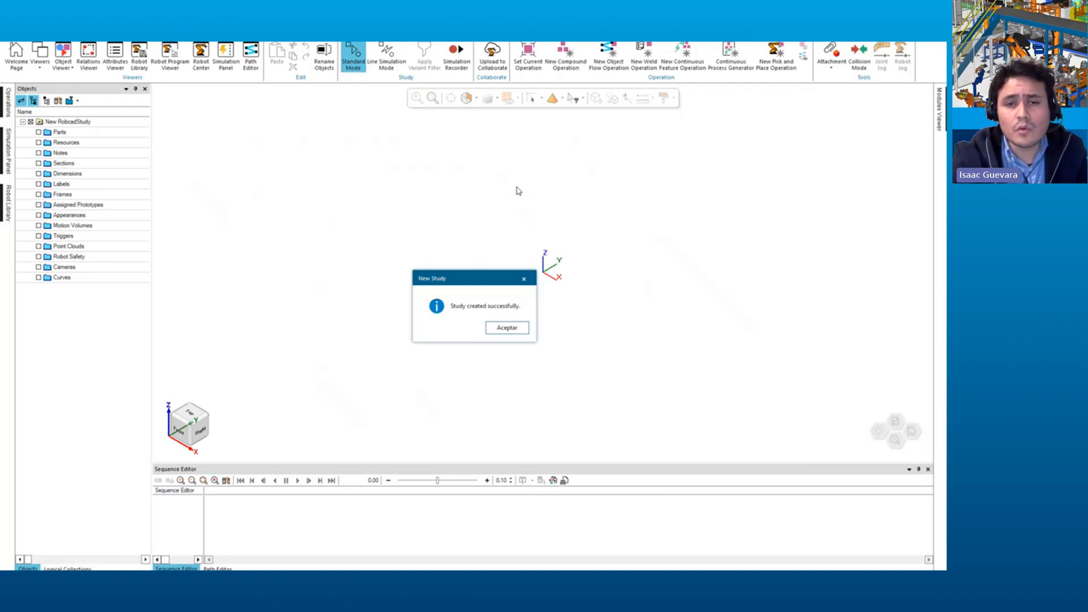
click(499, 328)
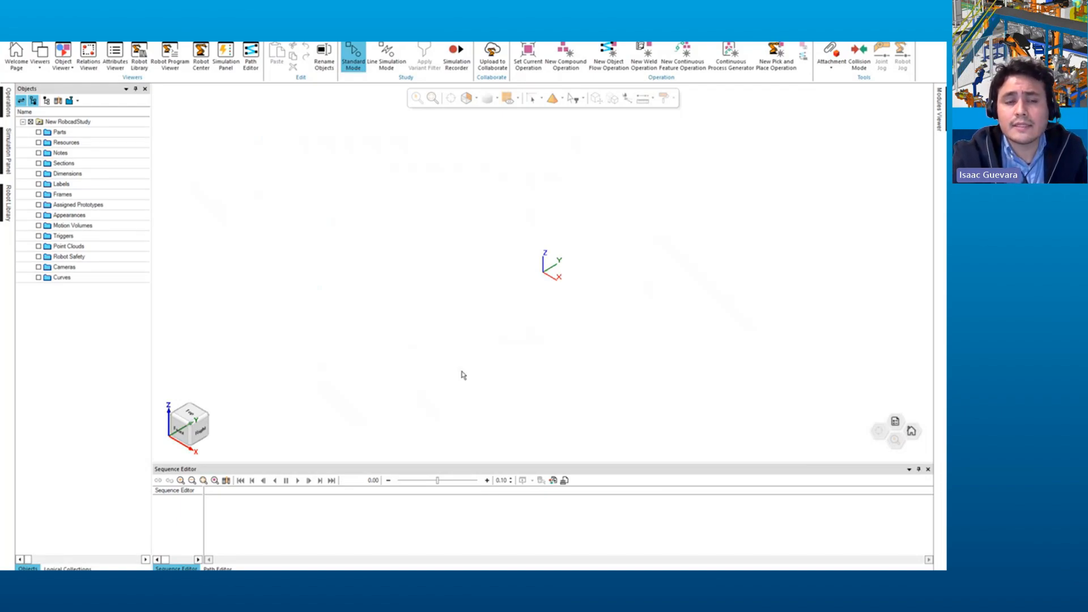
Step: Insert carton.cojt, pail.cojt, pallet.cojt and sheet.cojt from the Product library folder as components of the study
click(33, 135)
click(58, 134)
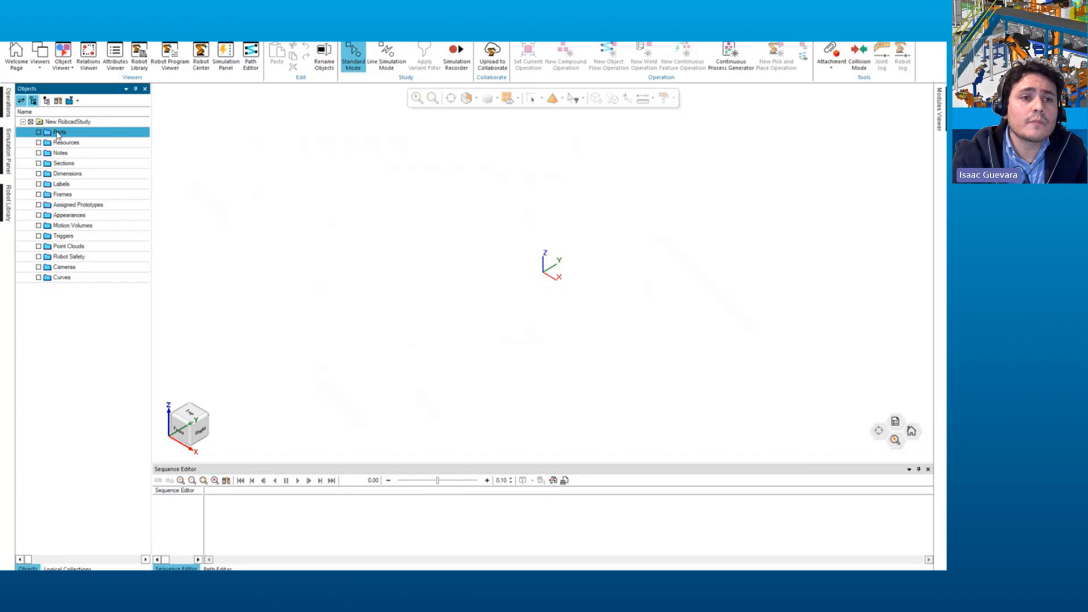
middle_drag(543, 274, 221, 314)
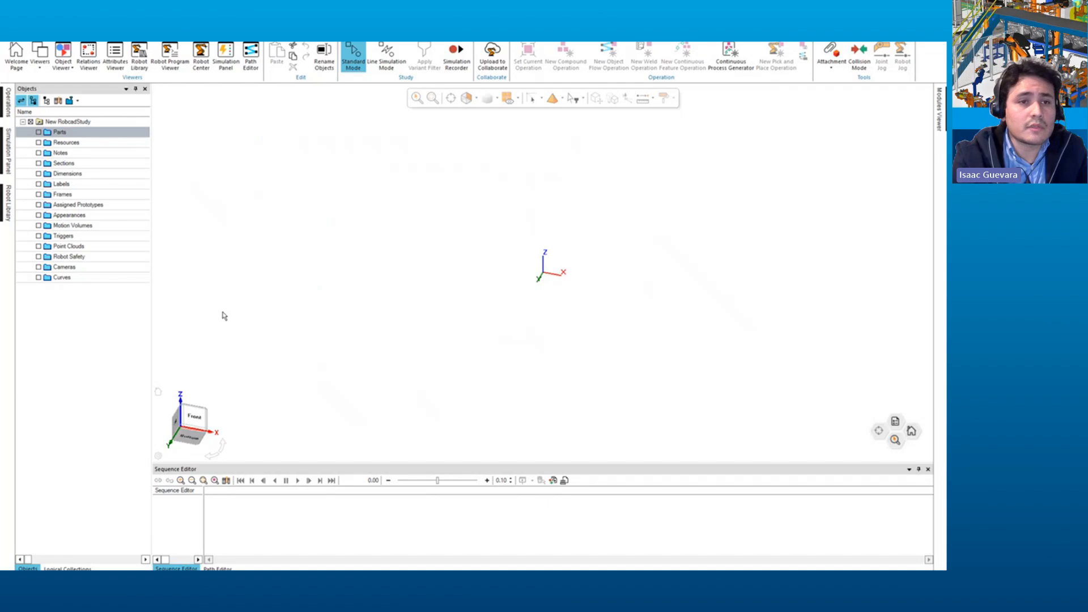
click(62, 135)
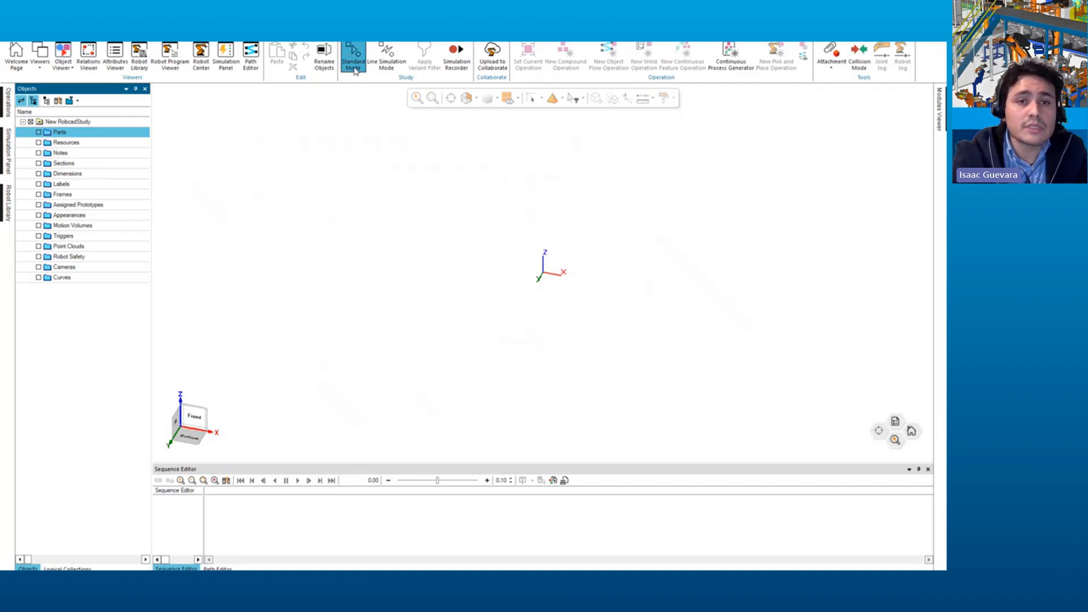
click(103, 37)
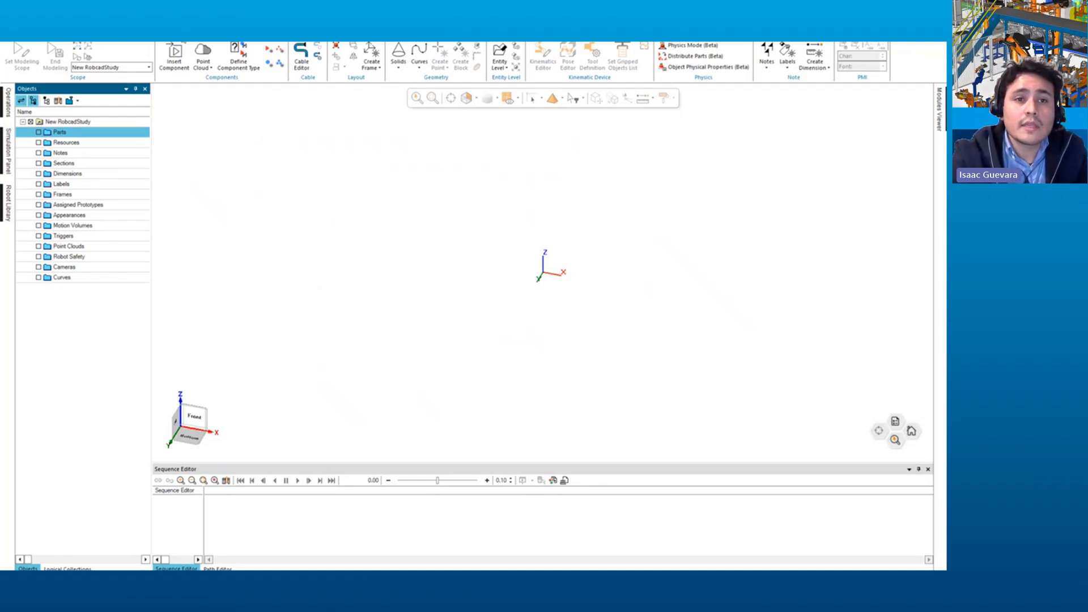
click(176, 55)
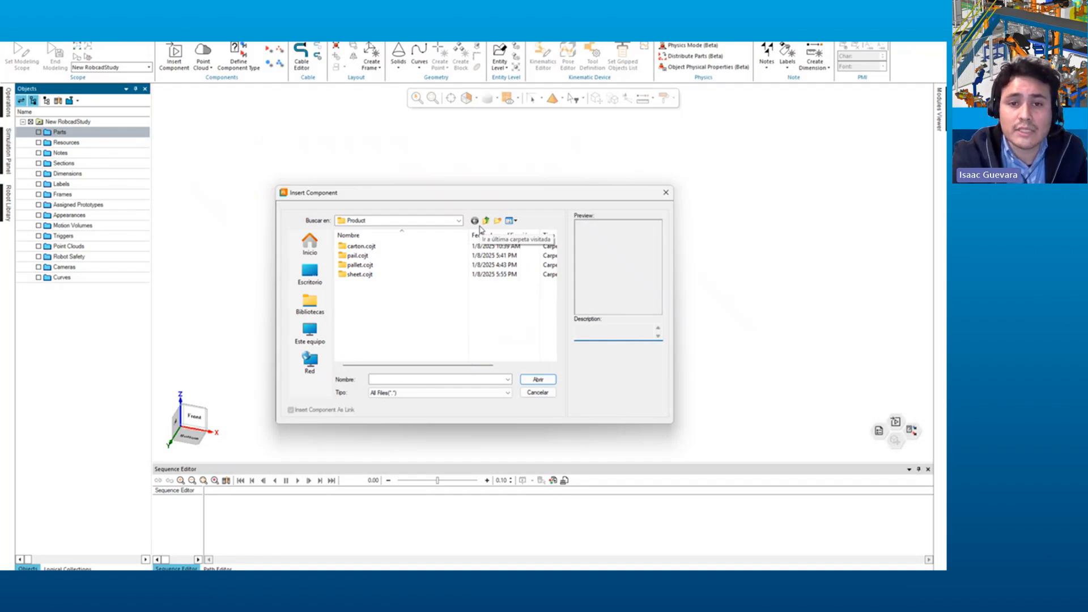
click(389, 249)
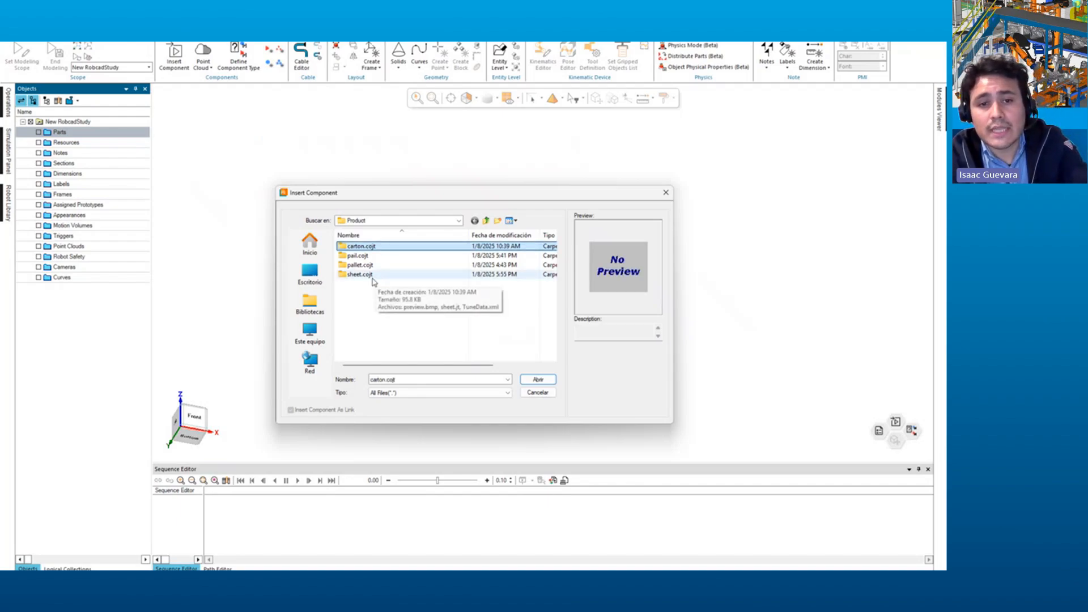
shift+click(372, 276)
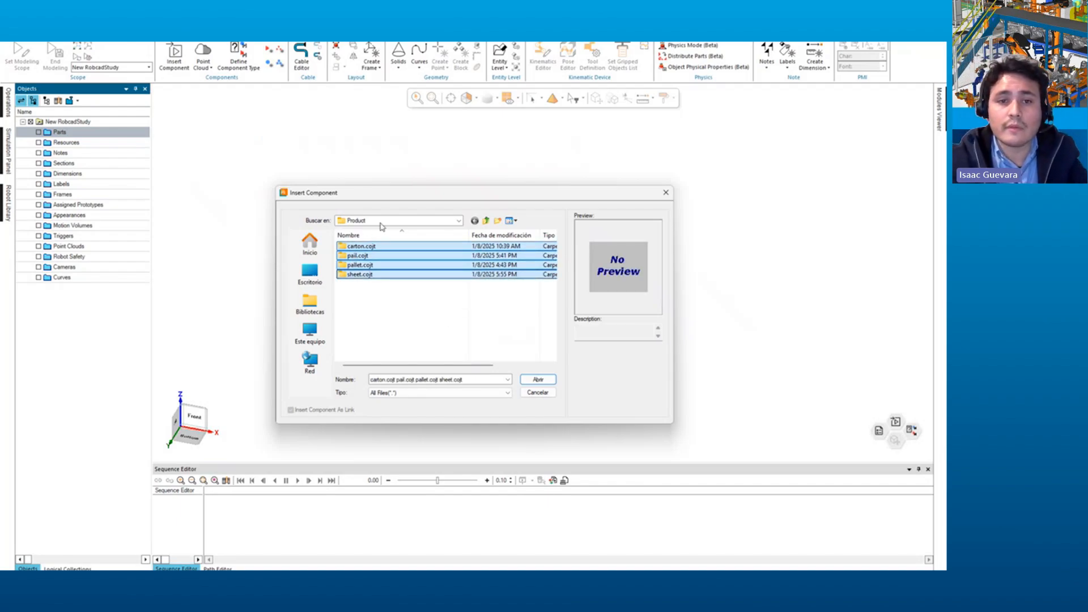
click(536, 379)
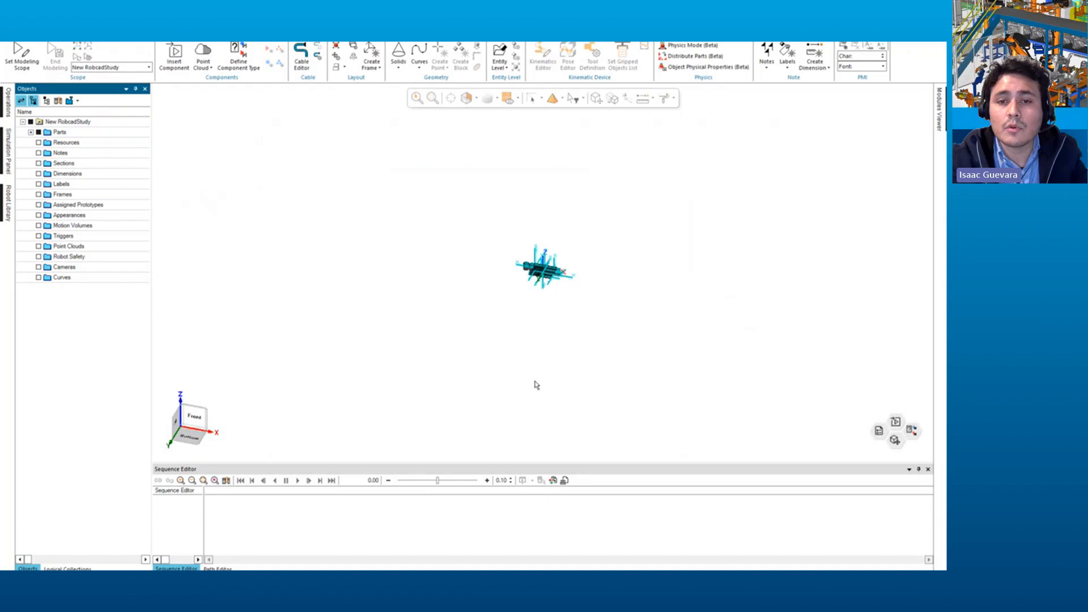
scroll(530, 311, up, 3)
click(500, 276)
middle_drag(521, 270, 615, 232)
scroll(535, 255, up, 4)
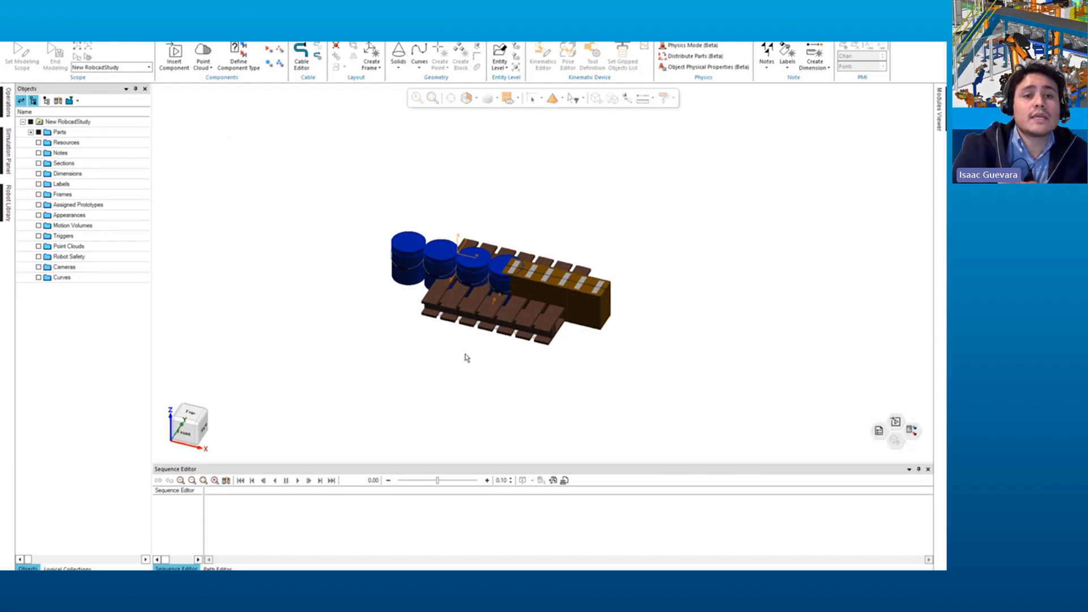
Step: Check the component type assigned to end_effector in the End-Effectors library folder, leaving it unchanged
click(239, 57)
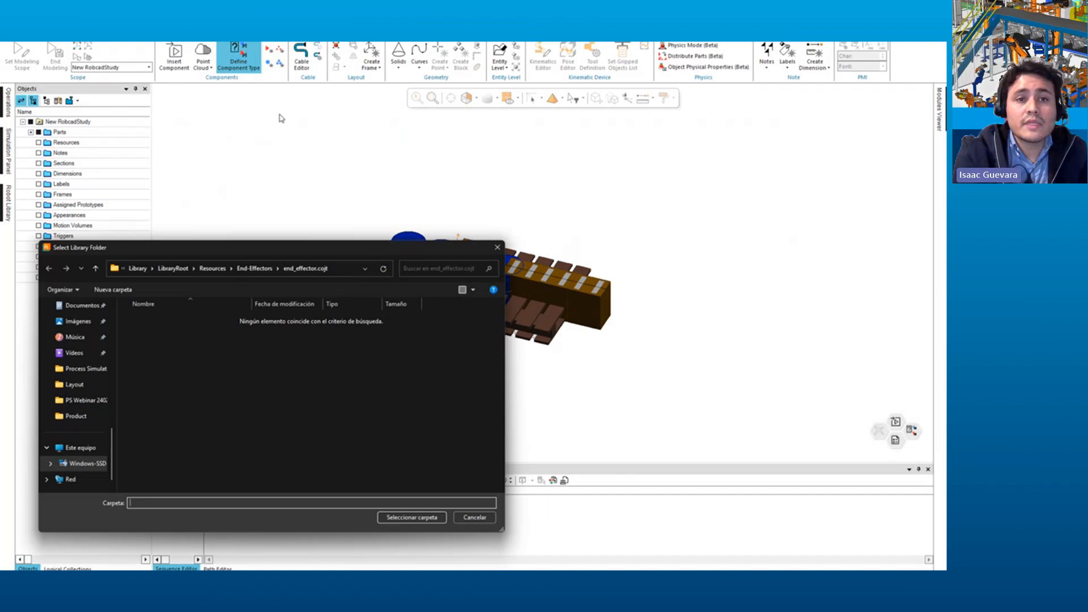
click(266, 270)
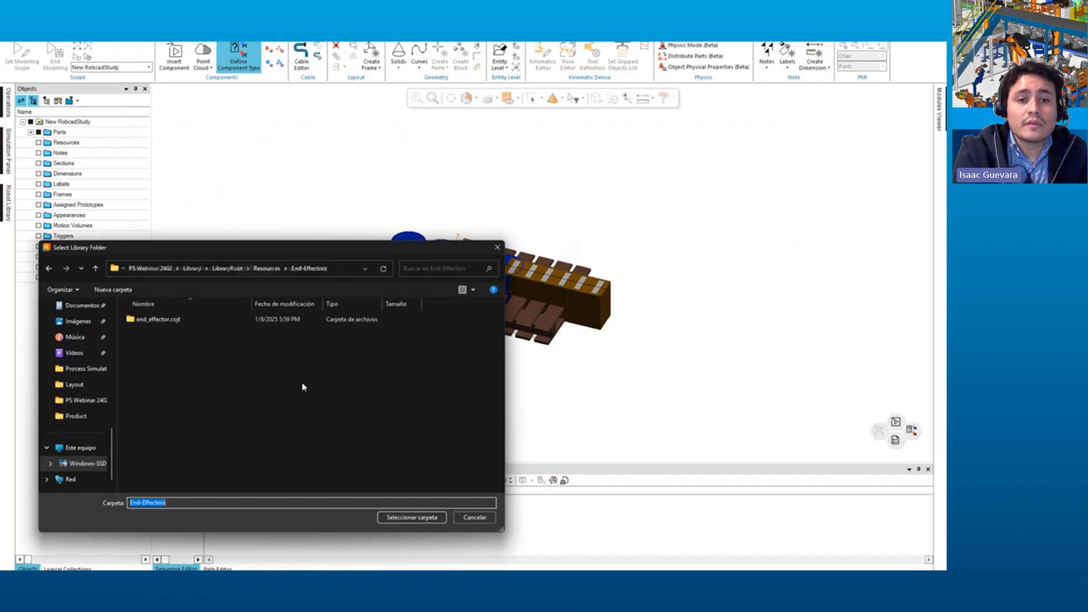
click(402, 517)
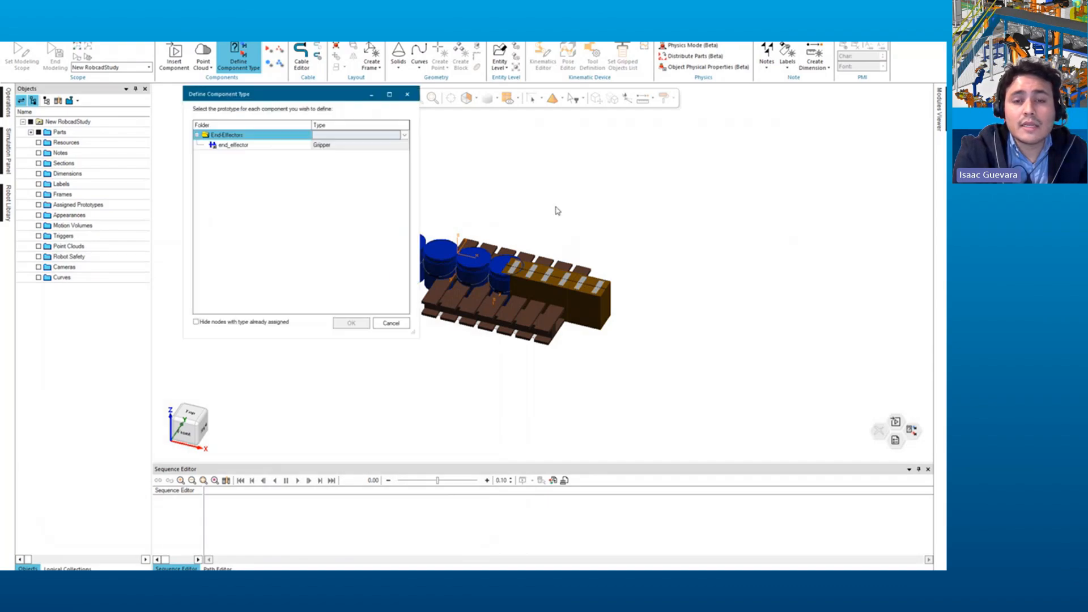
click(342, 147)
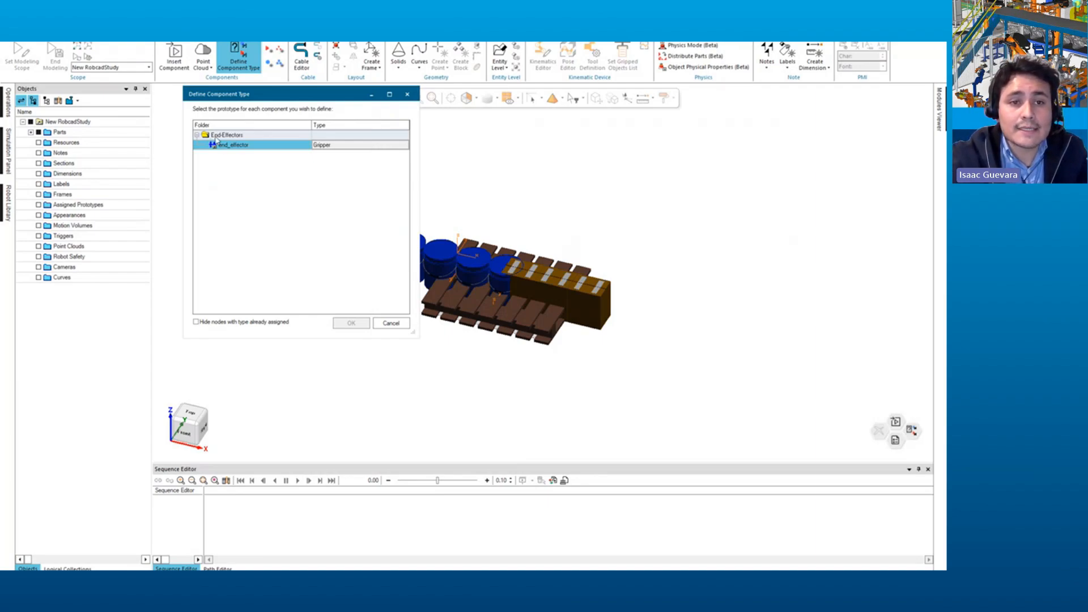
click(408, 96)
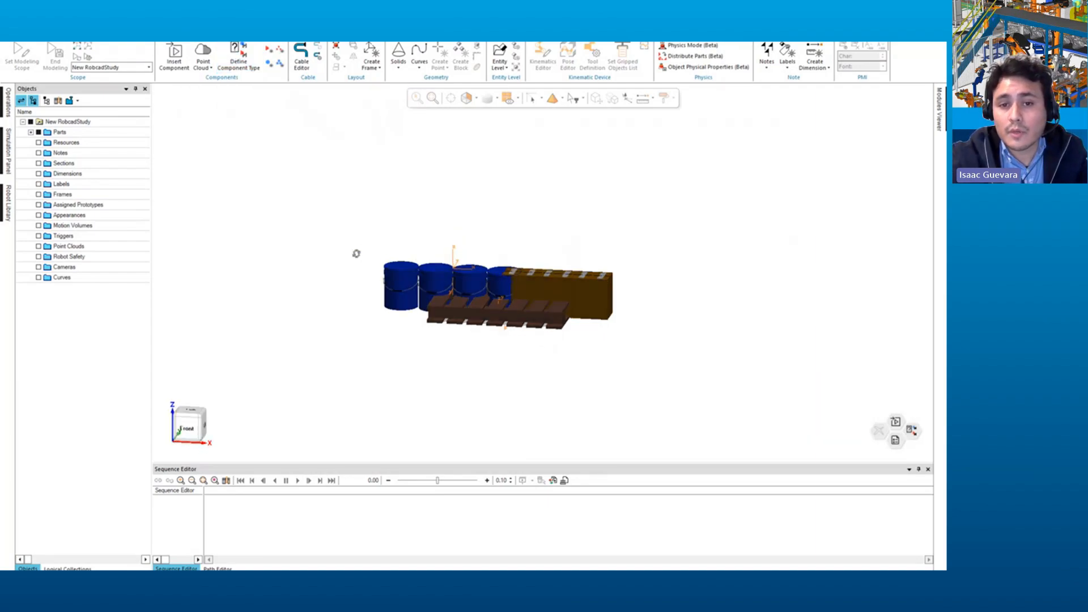
Step: Expand the Parts folder in the object tree to show the inserted components
click(421, 252)
click(345, 332)
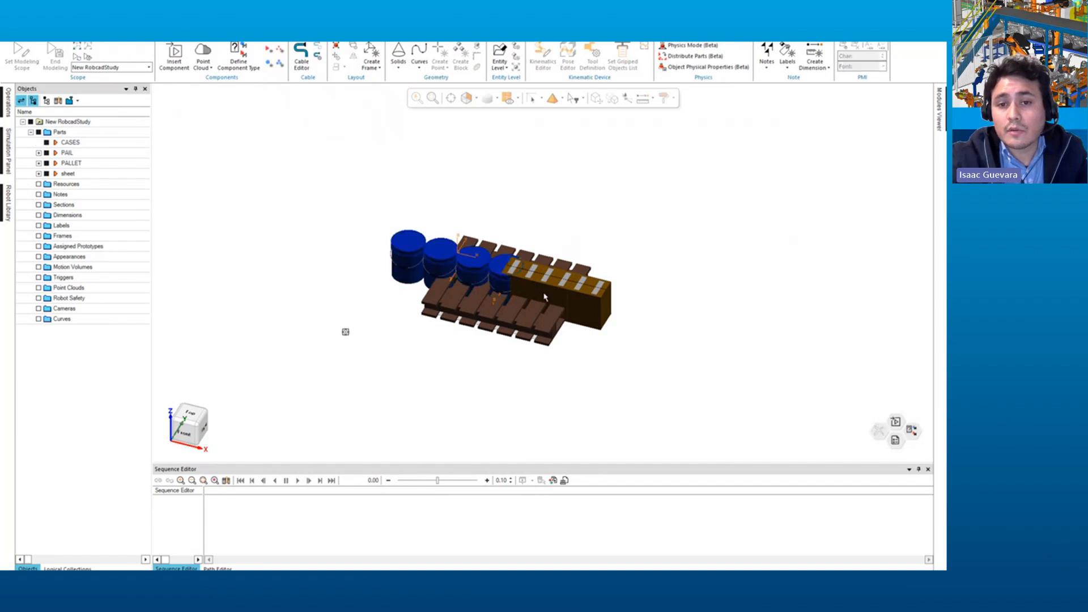
Step: Examine the inserted PAIL, PALLET and sheet parts by highlighting each one in the 3D view
click(64, 133)
click(67, 153)
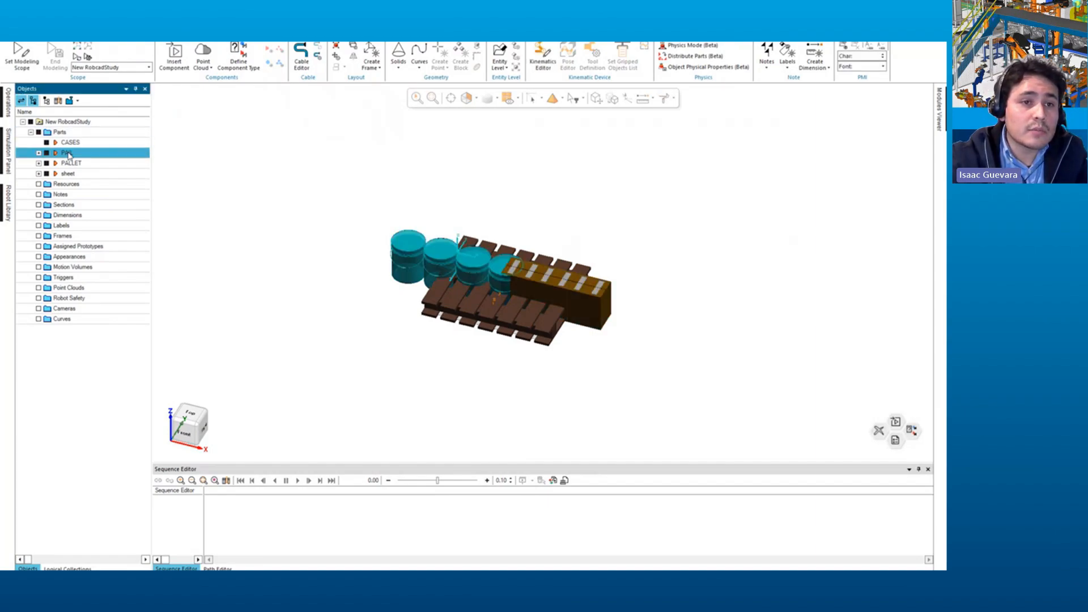
click(68, 162)
click(67, 173)
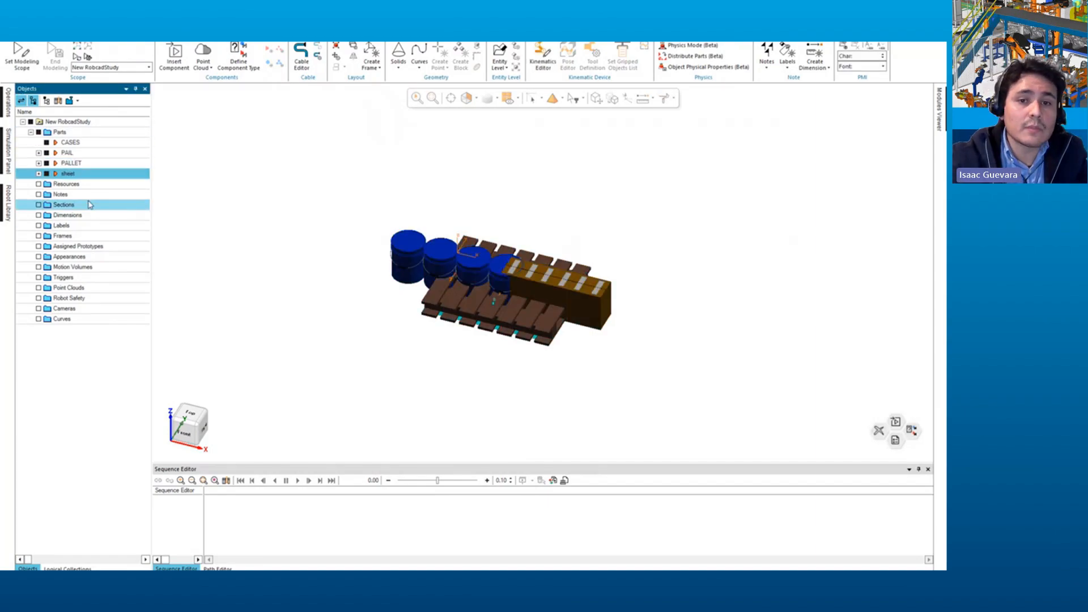
scroll(270, 287, up, 2)
right_drag(649, 295, 466, 285)
scroll(466, 285, down, 1)
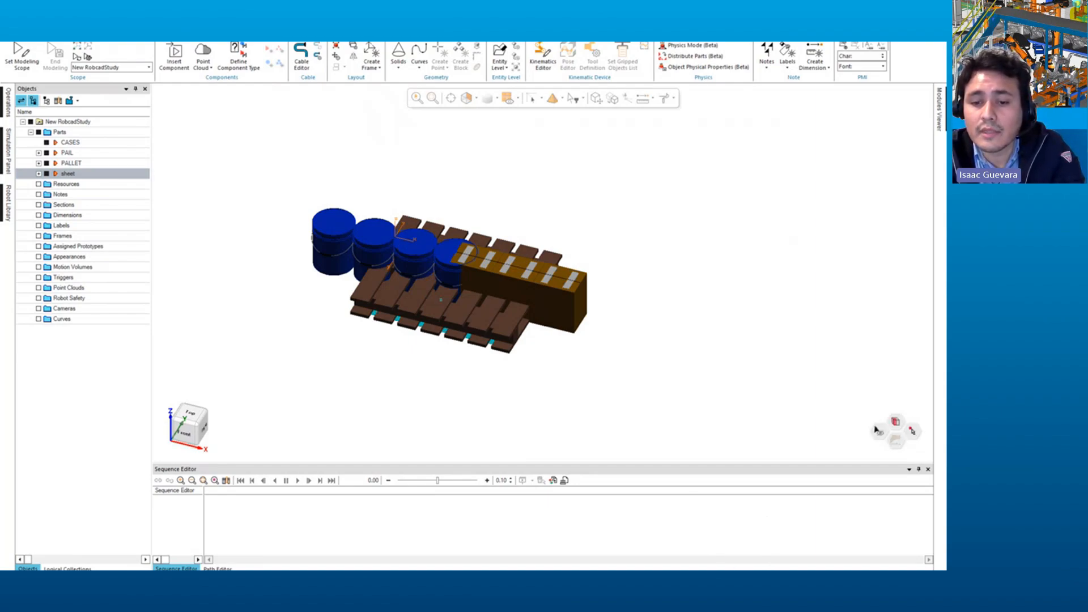
click(875, 429)
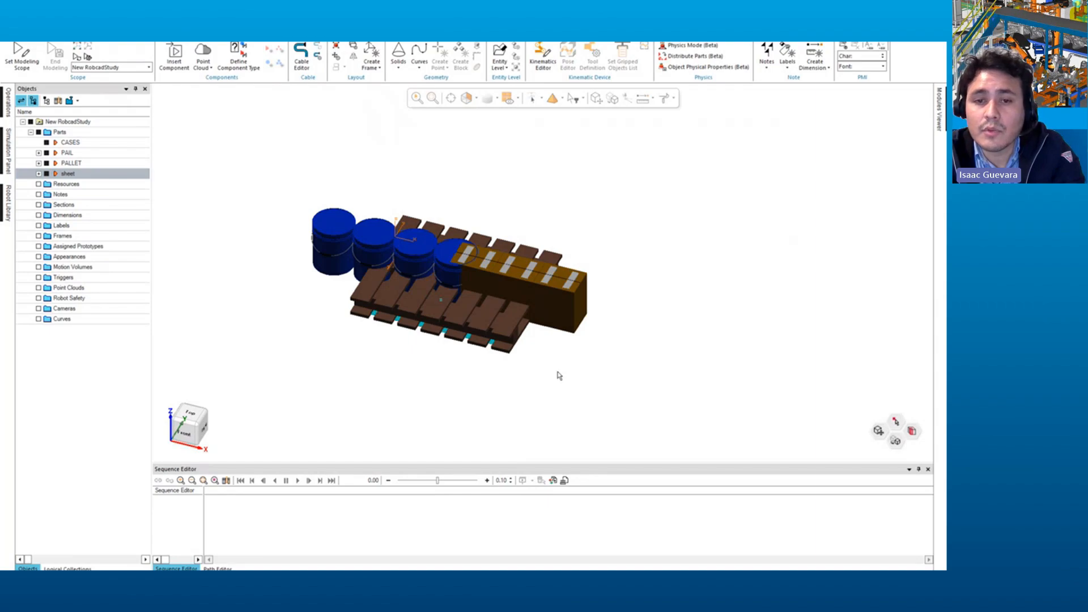
scroll(470, 309, up, 3)
click(391, 208)
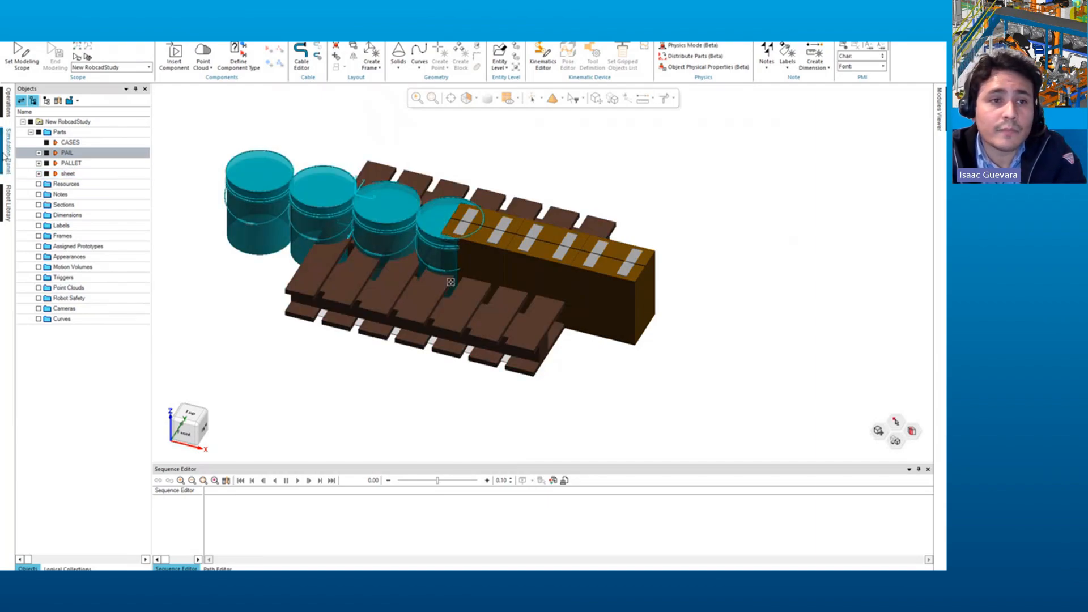
Step: Expand PAIL, PALLET and sheet in the object tree to show the placement frames each part contains
click(39, 152)
click(39, 194)
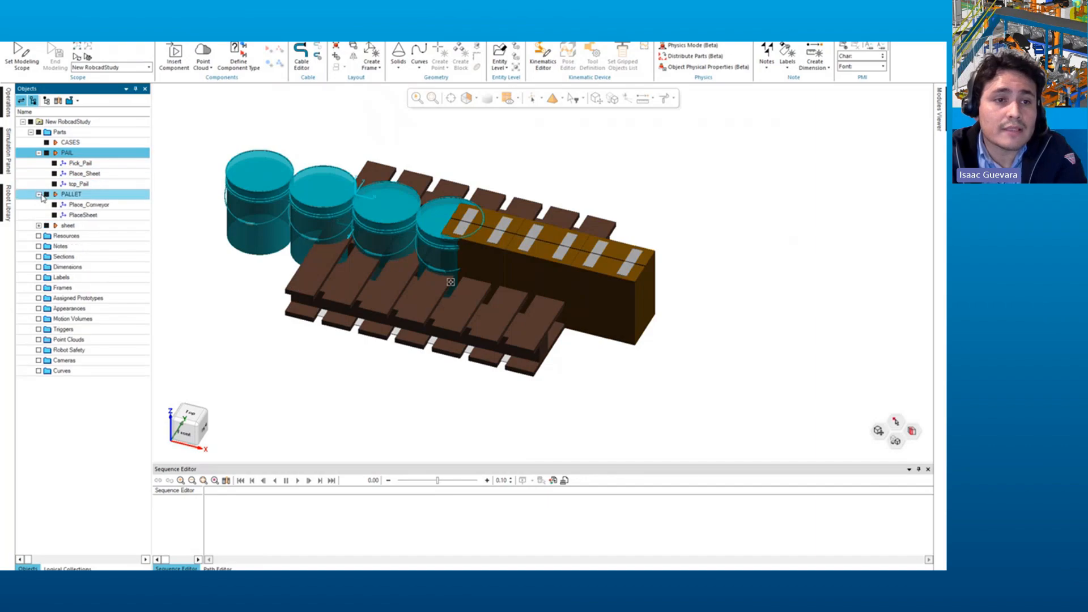
click(39, 225)
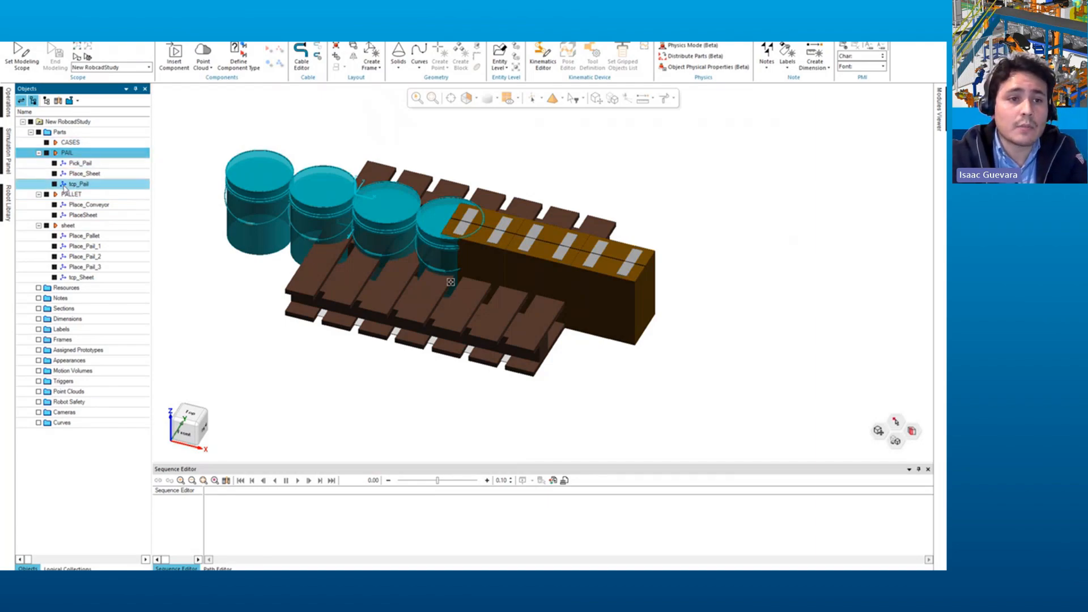
click(71, 194)
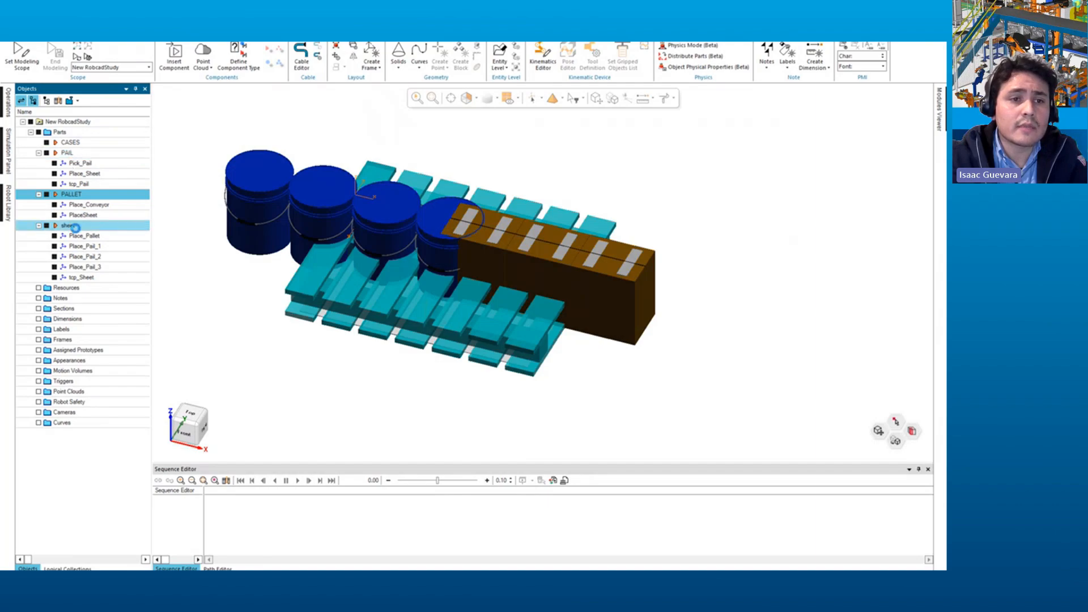
Step: Relocate the sheet from its Place_Pallet frame to the pallet's PlaceSheet frame, with Maintain orientation turned off
click(74, 227)
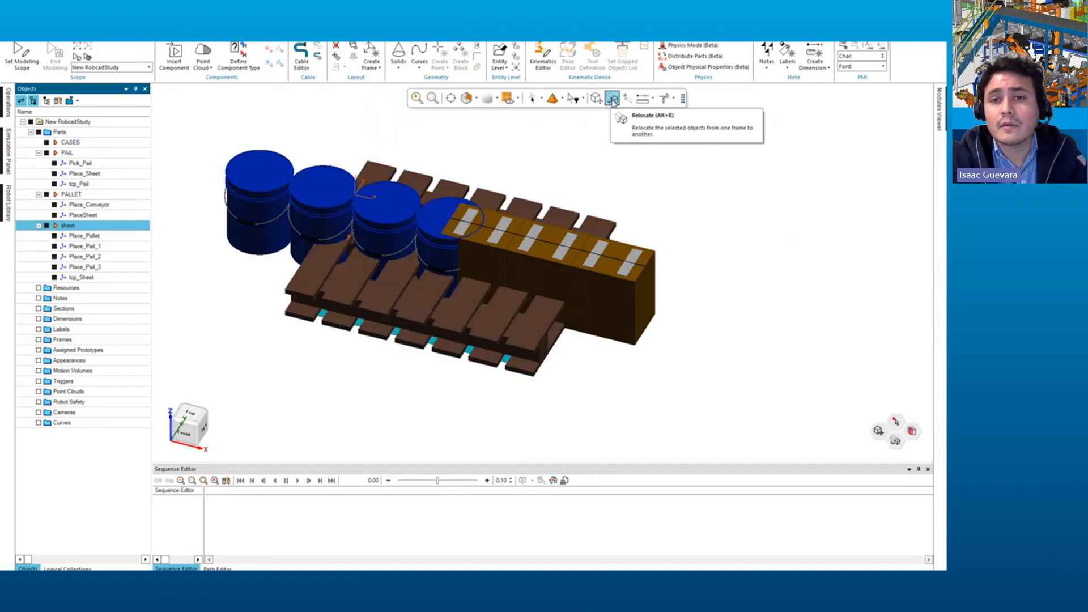
click(611, 100)
click(609, 326)
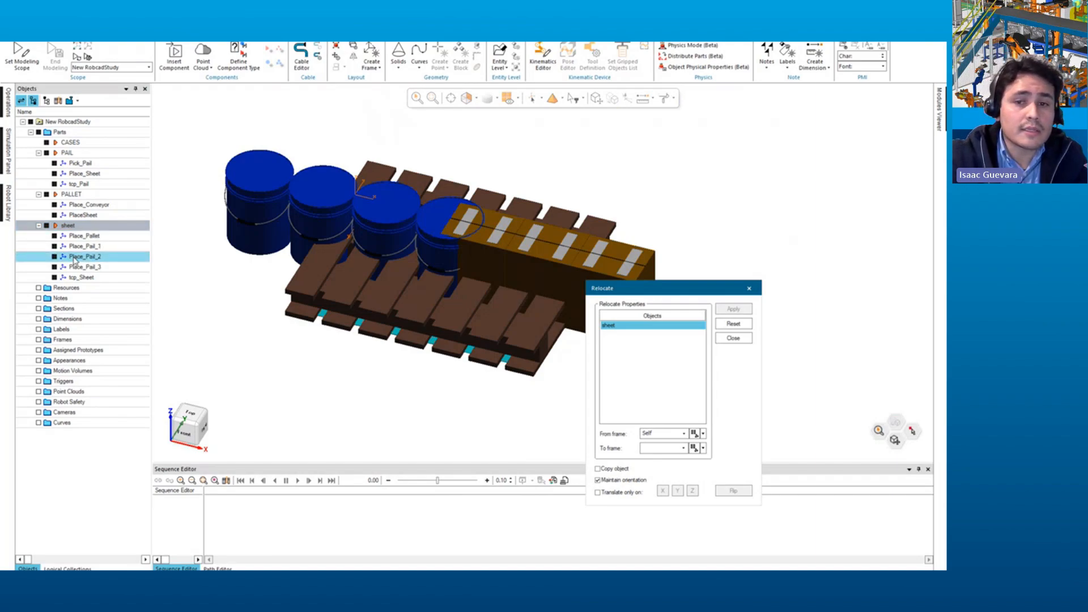
click(649, 448)
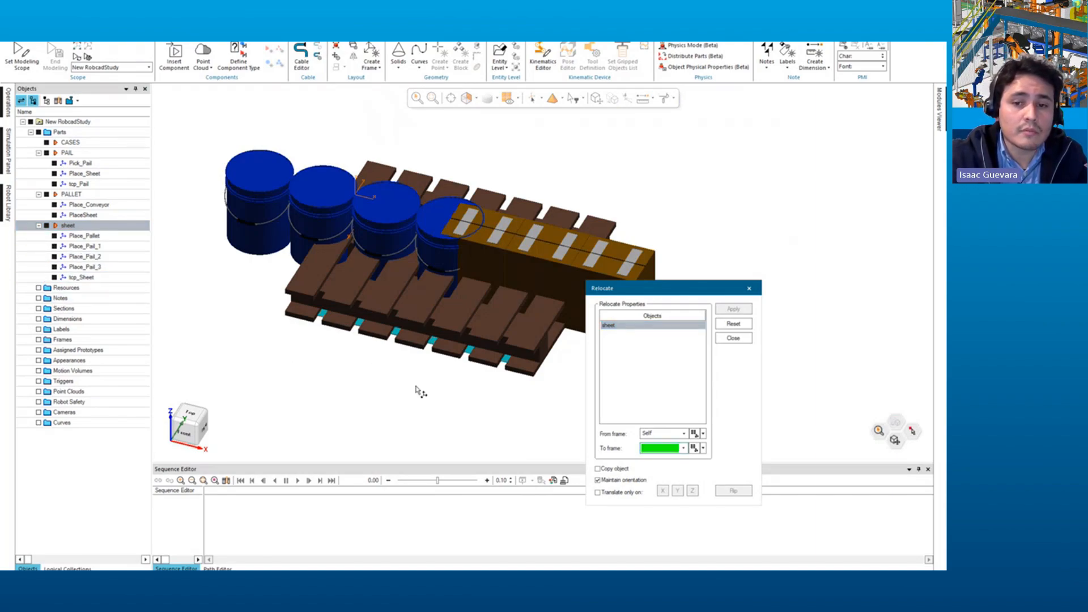
click(661, 434)
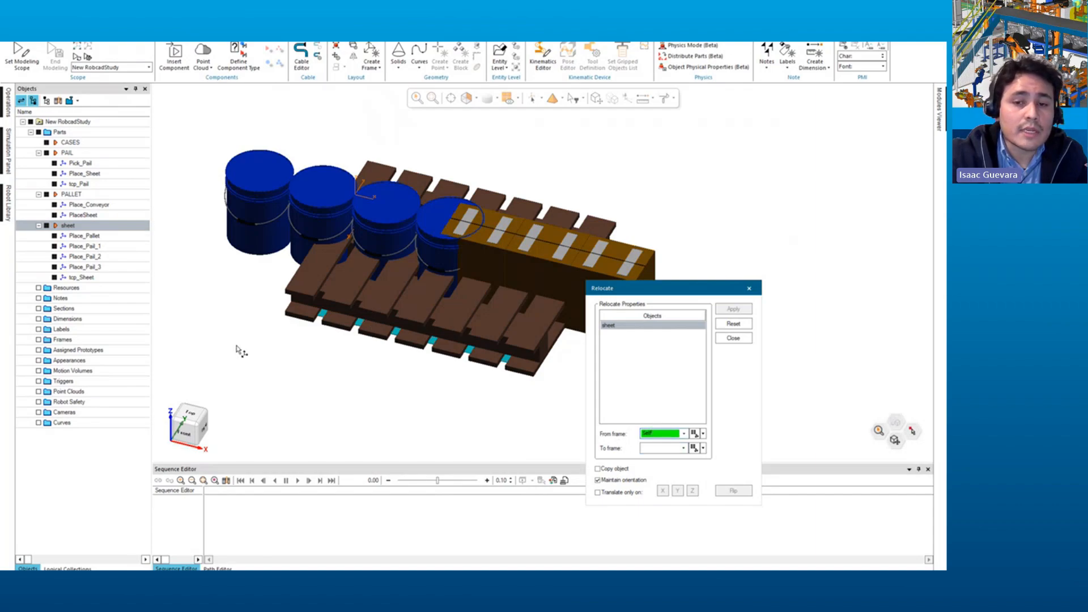
click(93, 236)
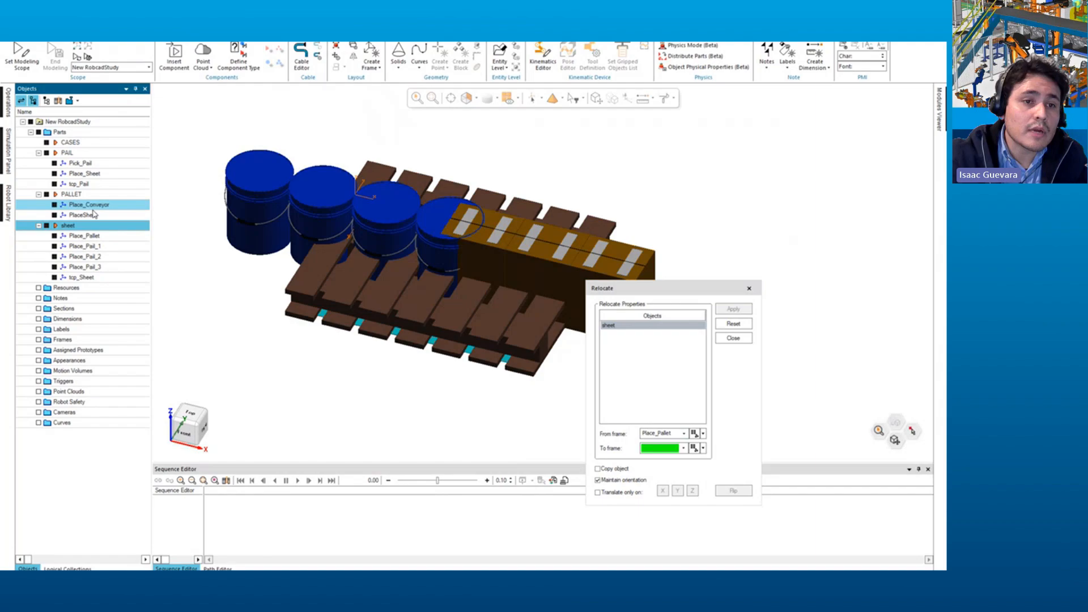
click(92, 216)
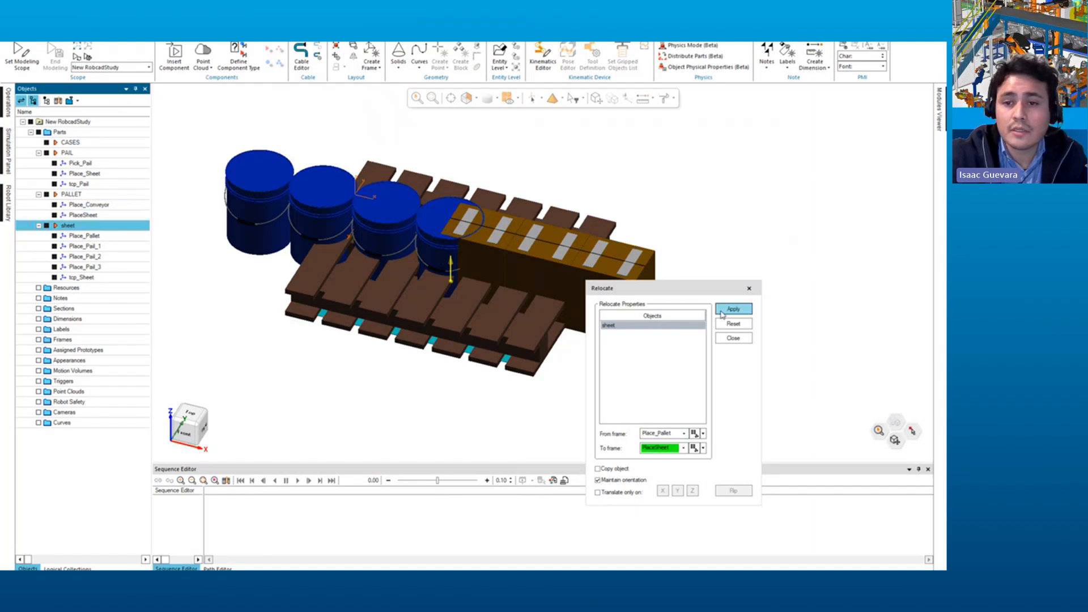
click(613, 480)
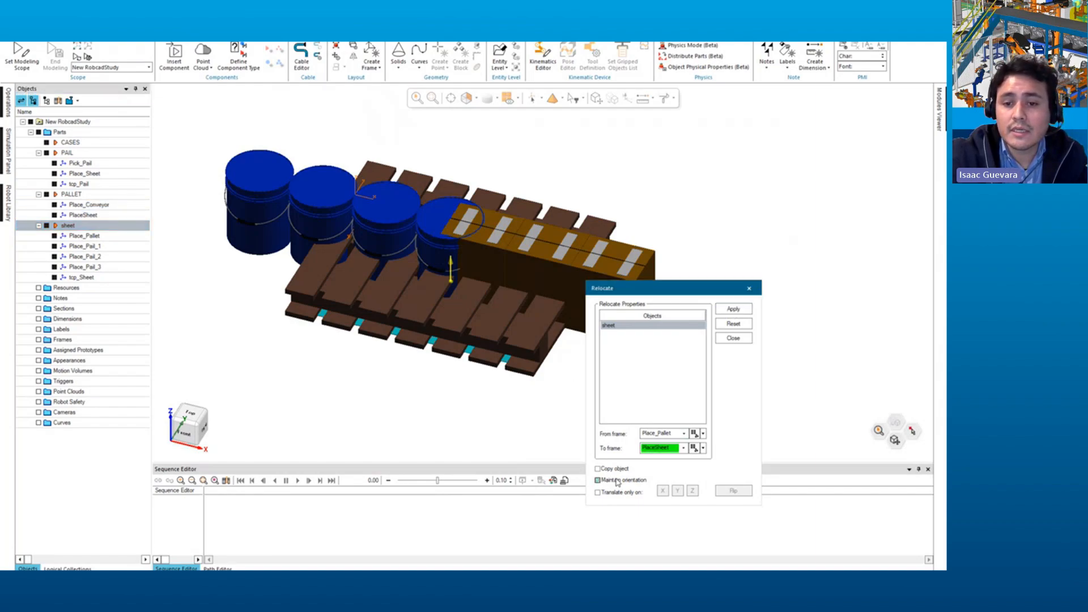
click(734, 309)
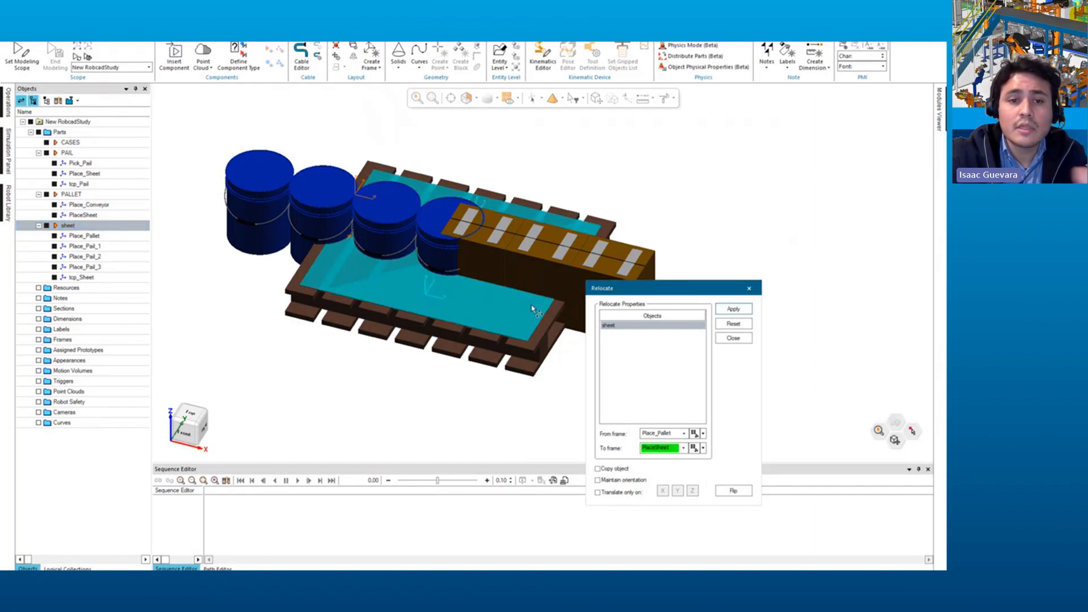
click(749, 287)
Step: Relocate PAIL from its Place_Sheet frame to the pallet's PlaceSheet frame
click(315, 186)
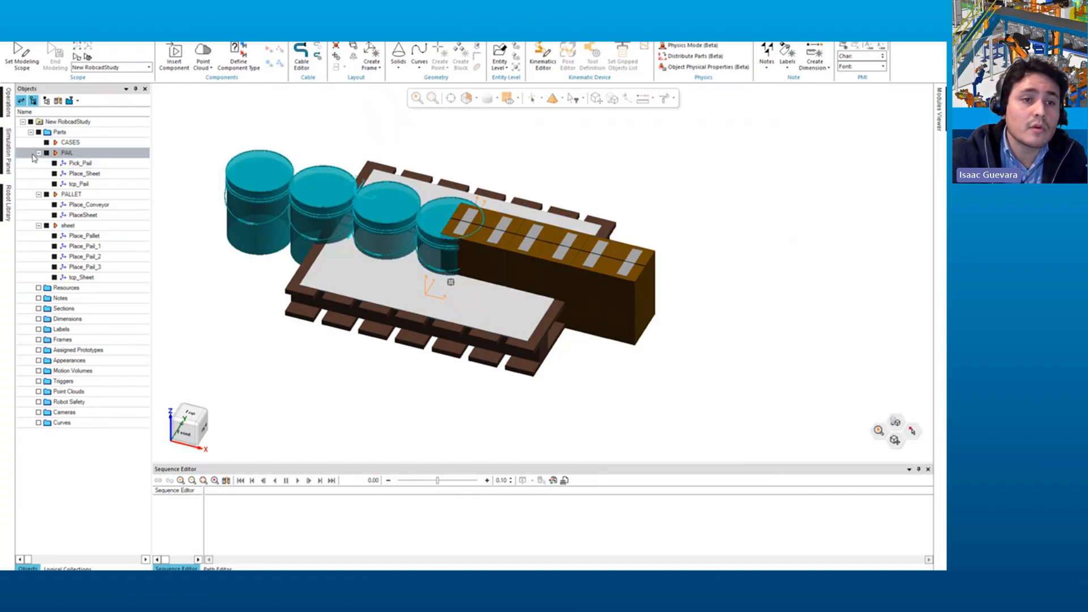
click(62, 154)
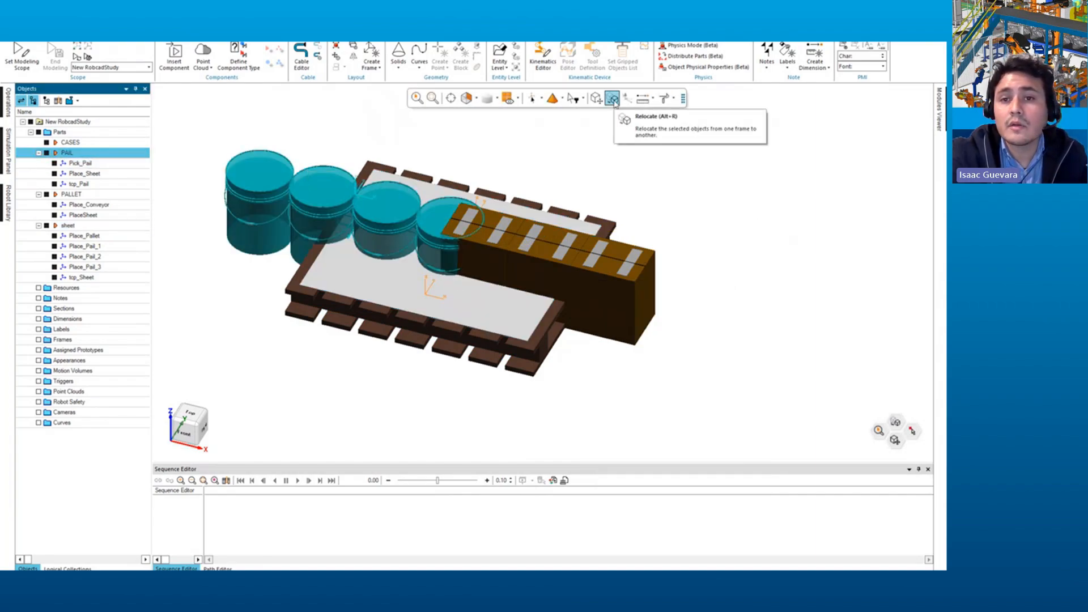
click(611, 99)
key(alt+r)
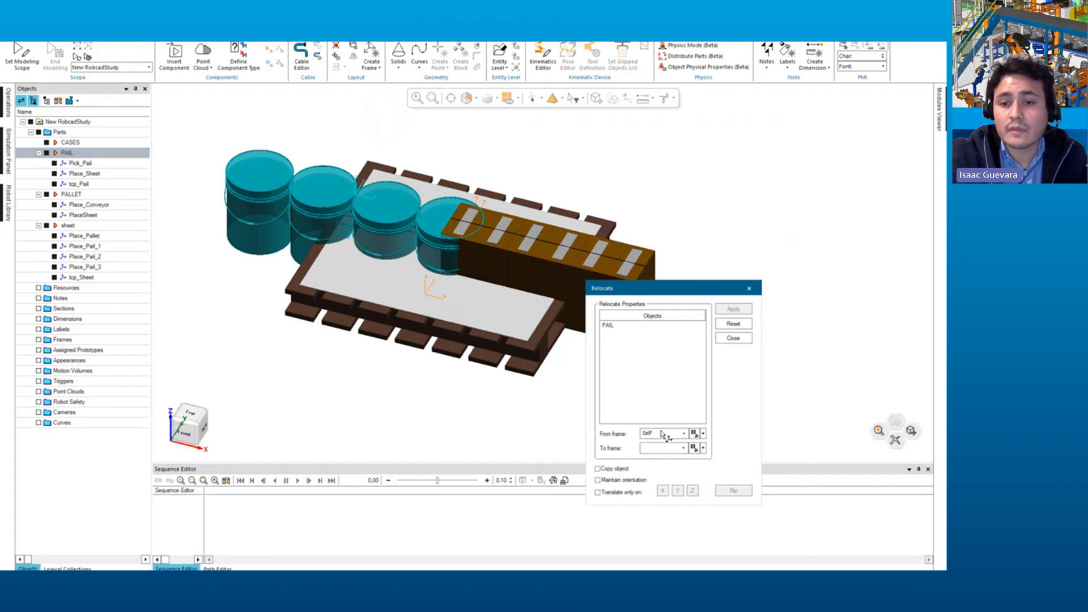
click(96, 175)
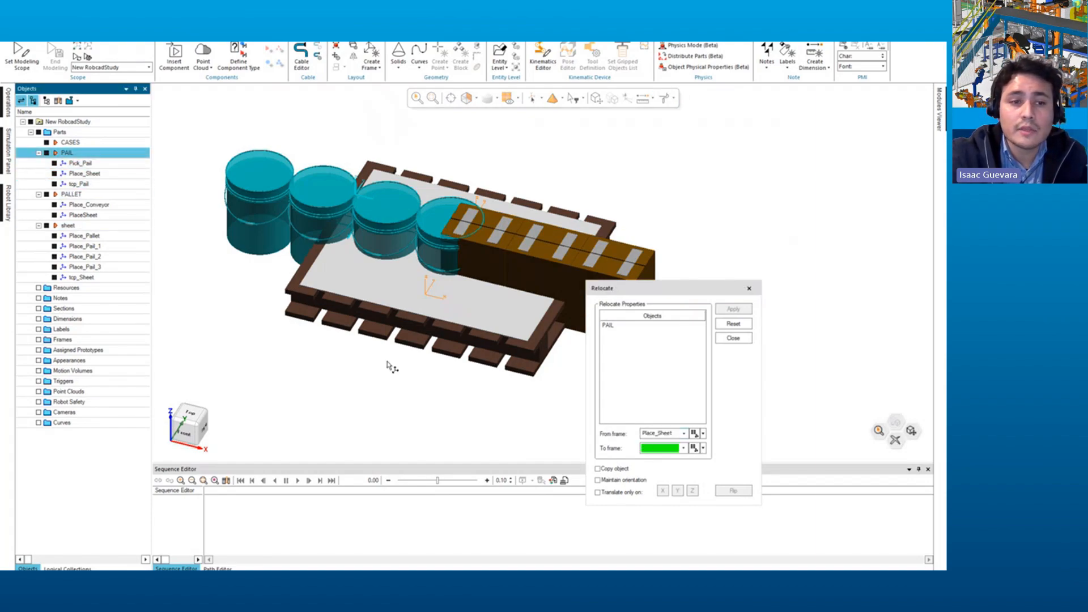
click(87, 219)
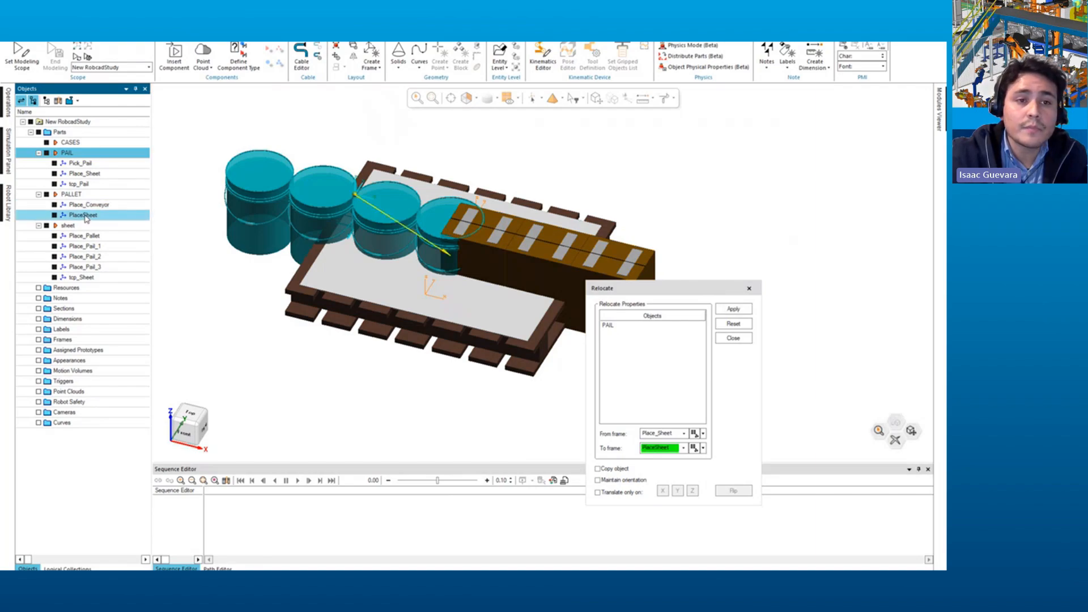
click(730, 309)
middle_drag(340, 258, 313, 281)
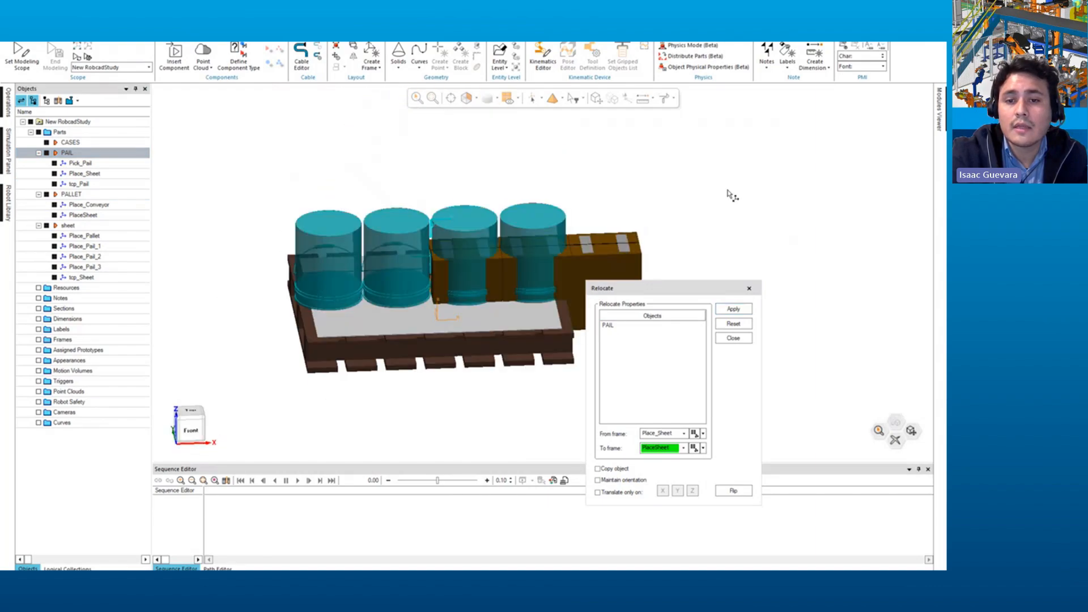
click(725, 190)
click(748, 290)
Step: Examine where the pail's Pick_Pail and Place_Sheet frames lie on the relocated part
middle_drag(567, 255, 498, 238)
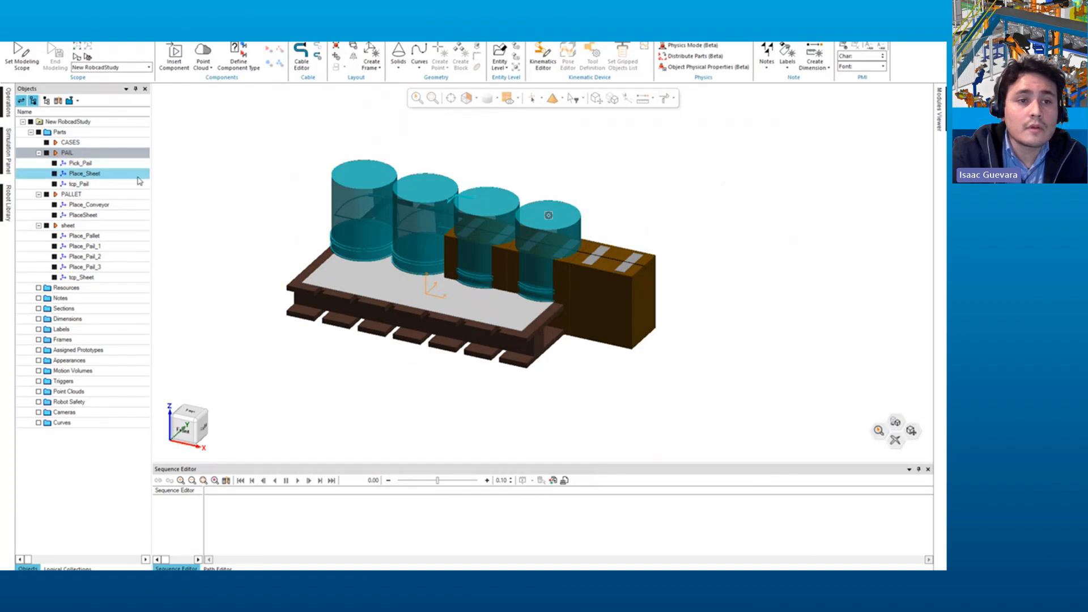
click(467, 200)
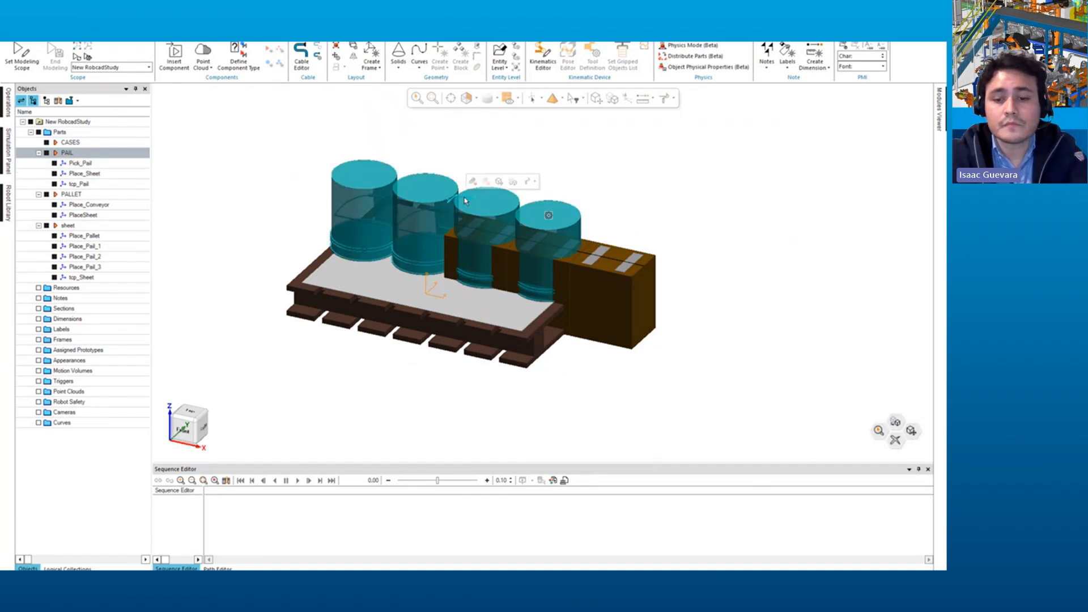
click(460, 198)
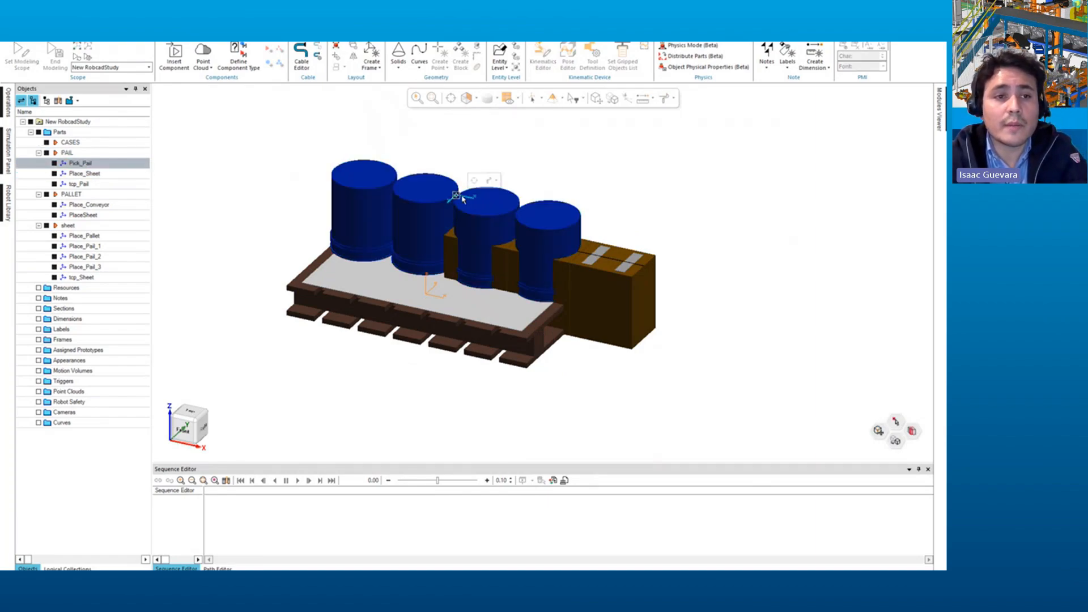
click(392, 215)
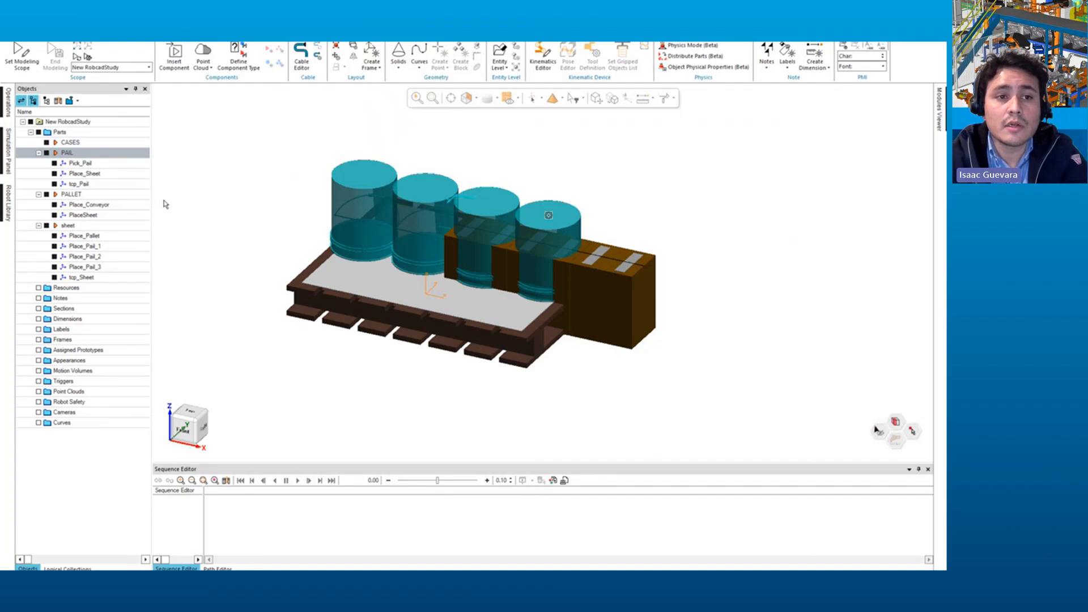
click(85, 173)
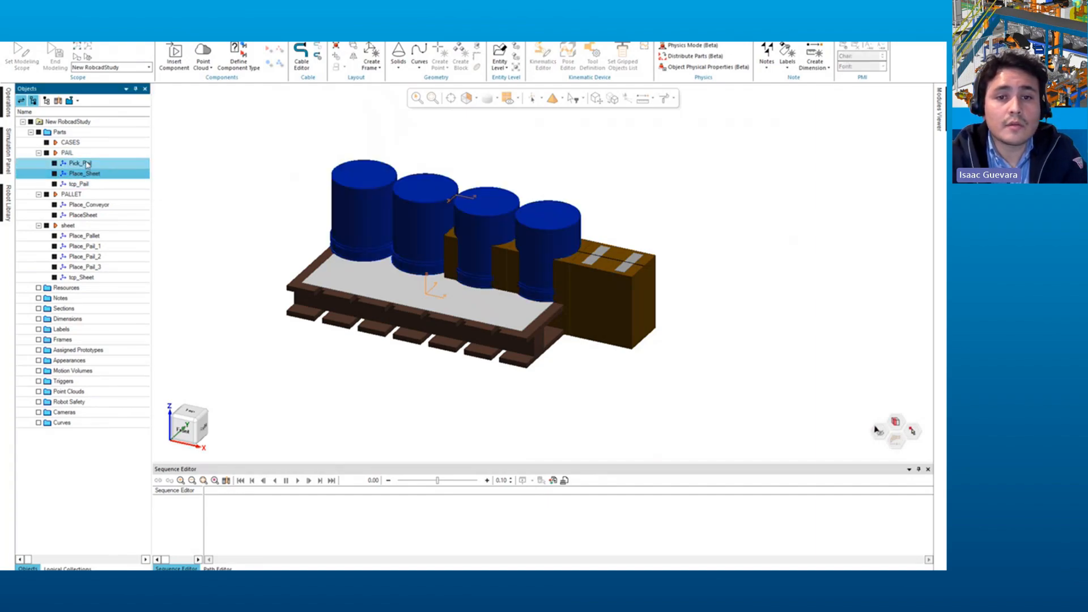
Step: Hide the CASES part so only the pails, sheet and pallet are displayed
mouse_move(499, 318)
middle_down()
mouse_move(510, 312)
mouse_move(513, 334)
middle_up()
click(578, 311)
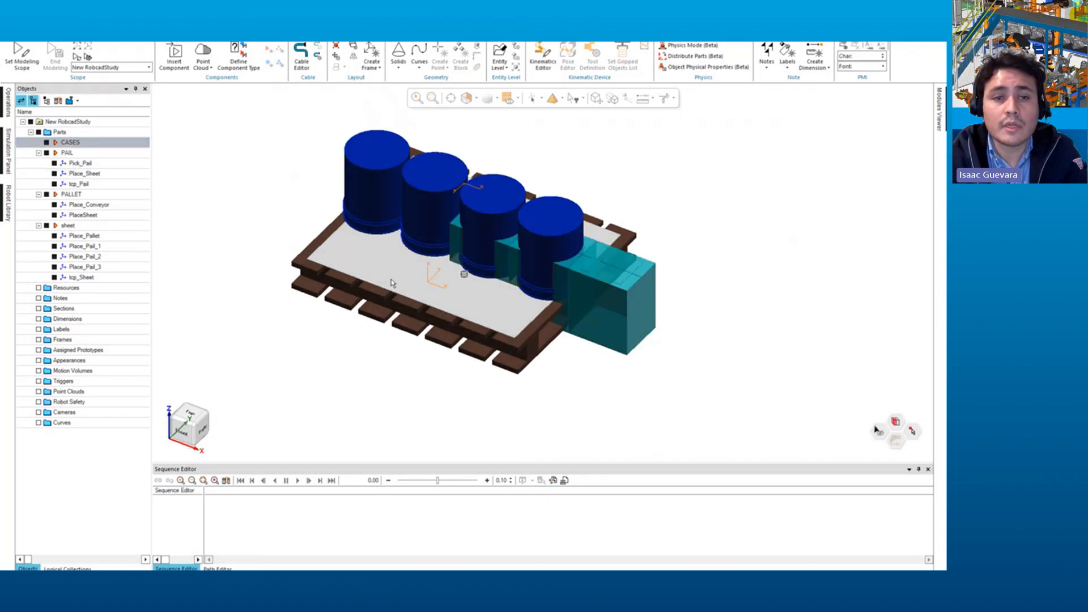
click(68, 144)
click(47, 143)
mouse_move(499, 235)
middle_down()
mouse_move(489, 246)
mouse_move(499, 237)
middle_up()
click(499, 238)
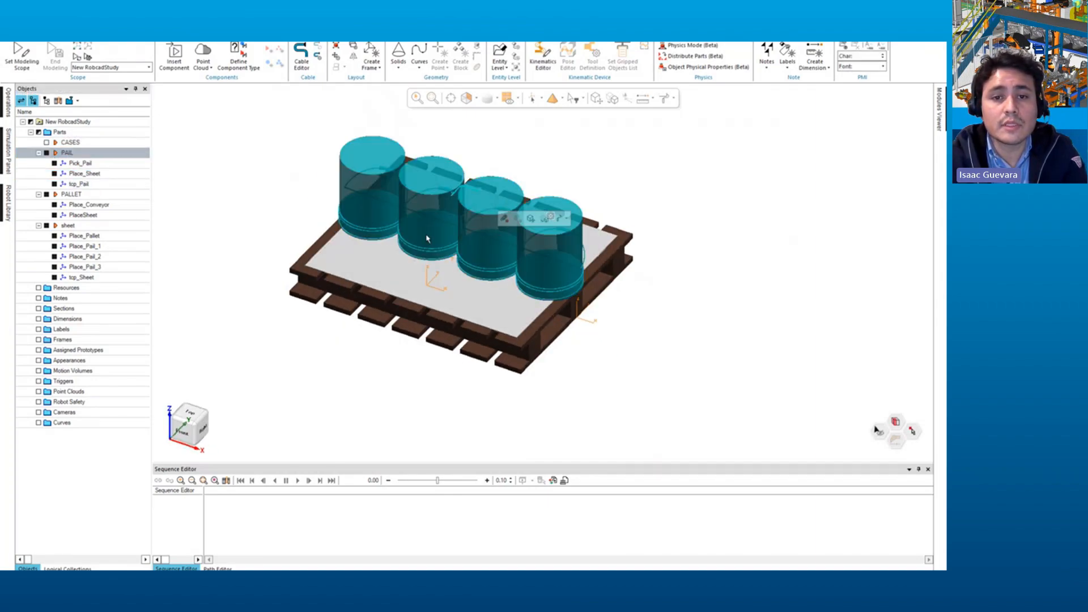
click(613, 99)
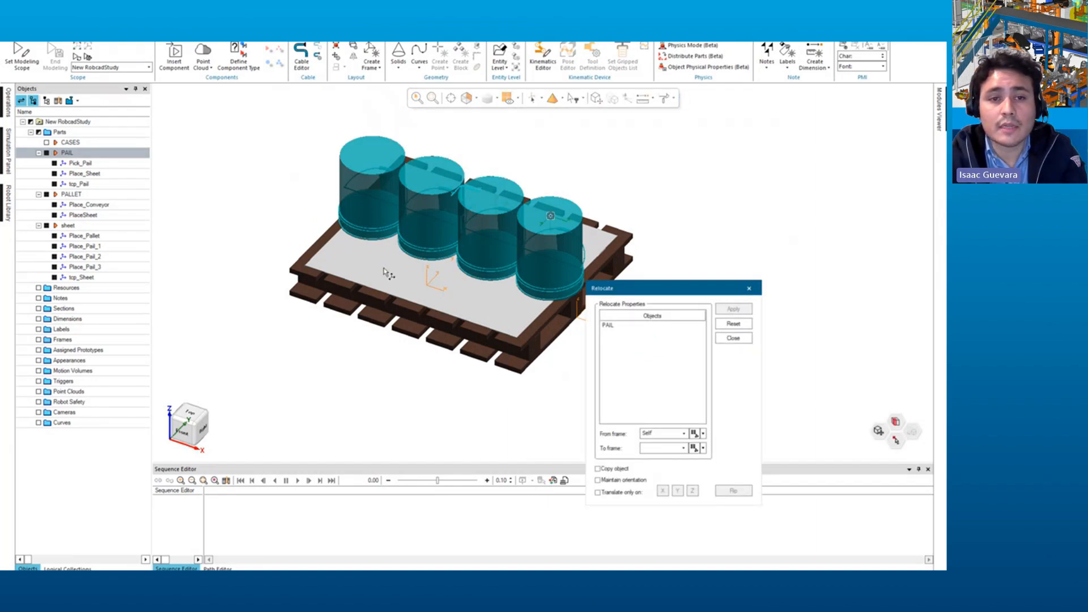
key(Escape)
Step: Duplicate the PAIL part by copying it and pasting it into the Parts folder
click(66, 154)
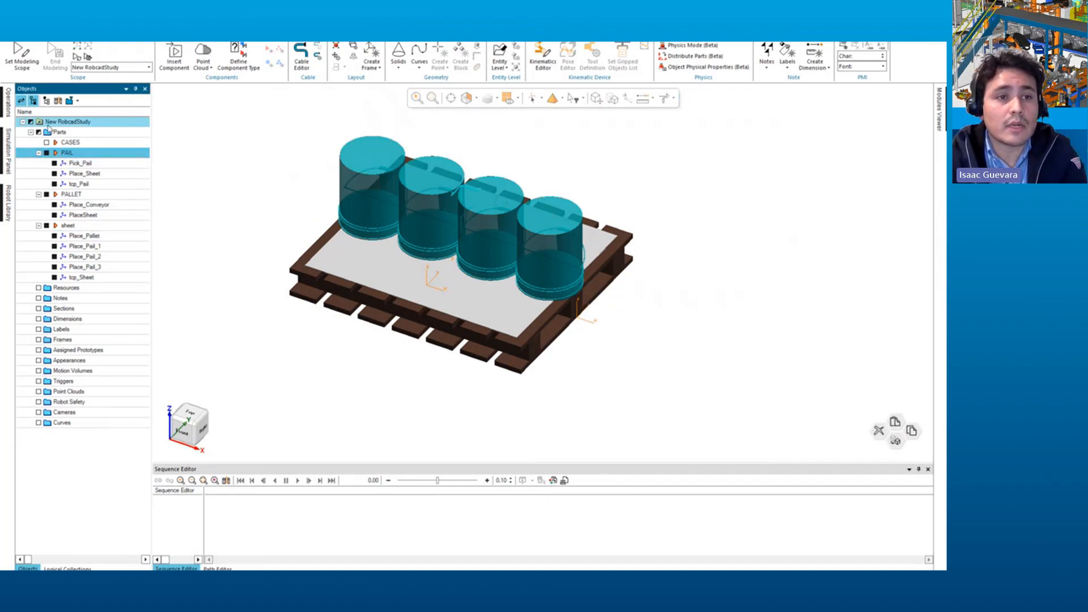
click(60, 132)
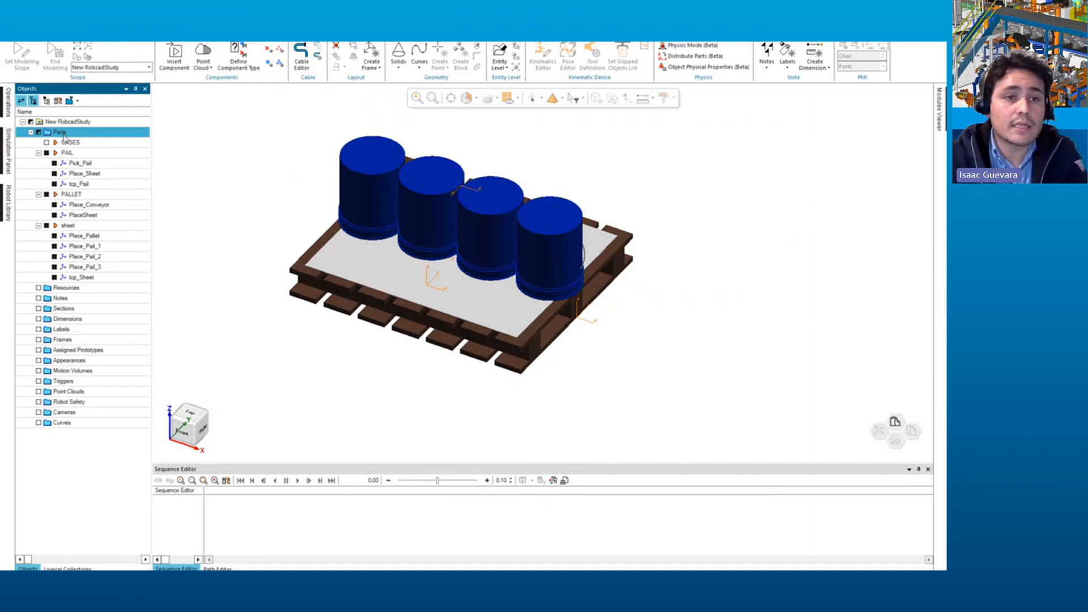
key(ctrl+v)
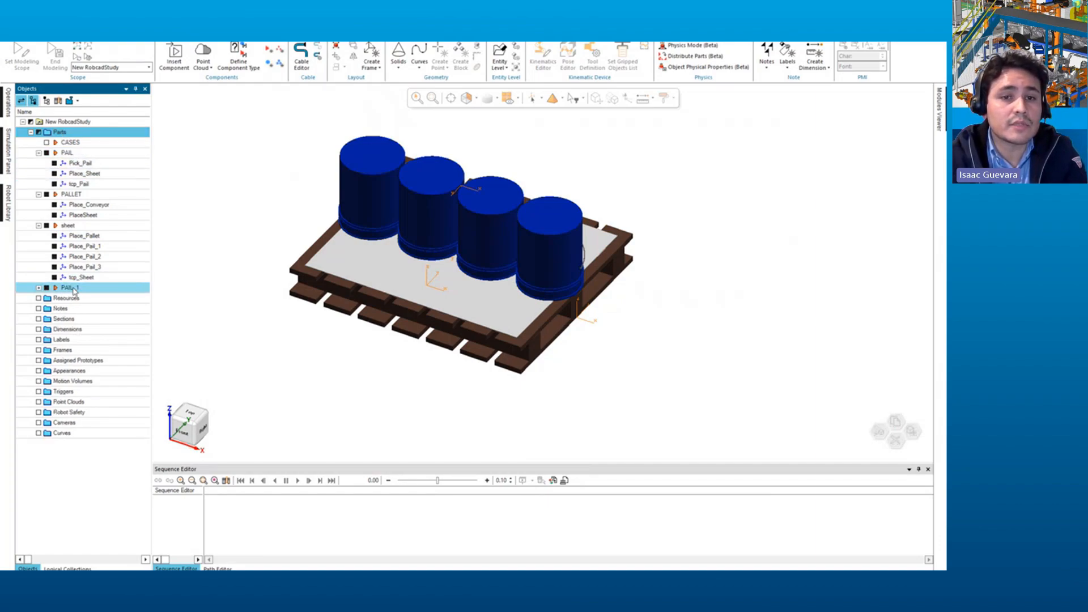
click(73, 288)
Step: Relocate PAIL from its Pick_Pail frame to the sheet's Place_Pail_3 frame
middle_drag(417, 238, 687, 207)
click(685, 203)
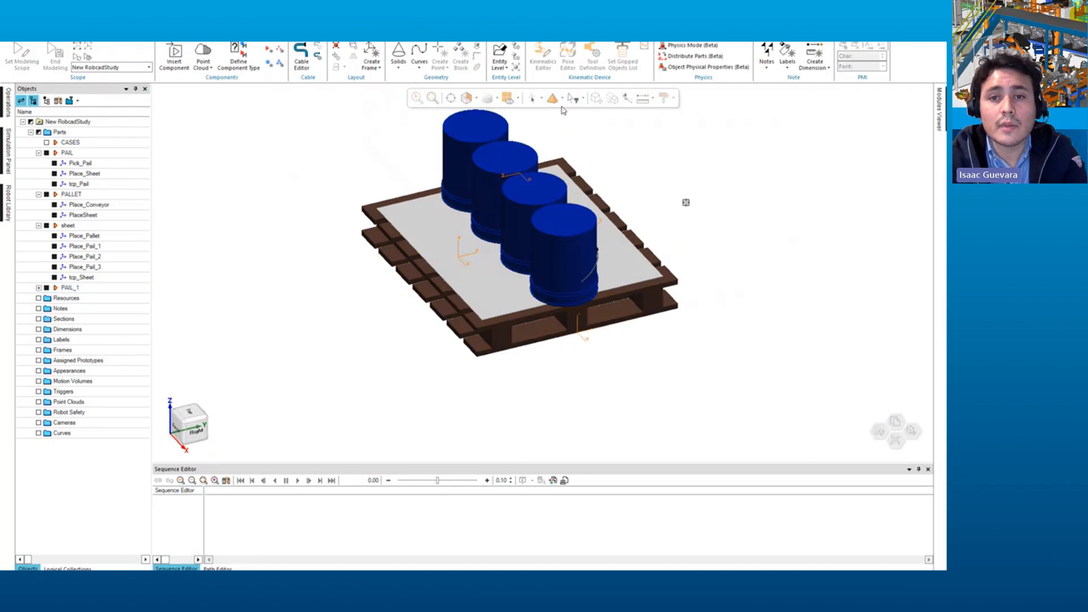
click(531, 173)
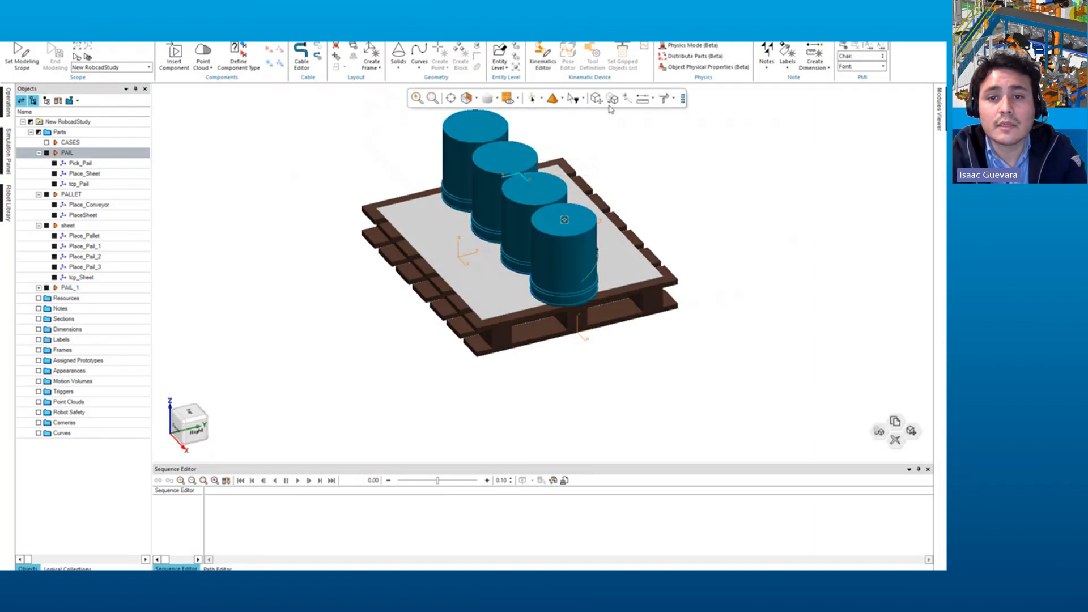
click(613, 100)
click(655, 432)
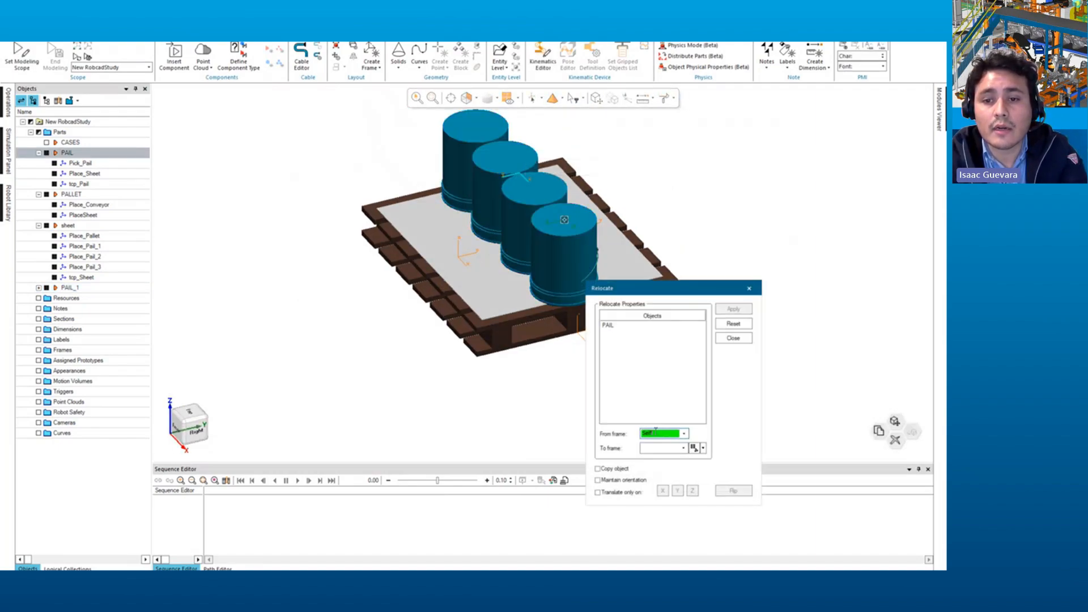
click(516, 179)
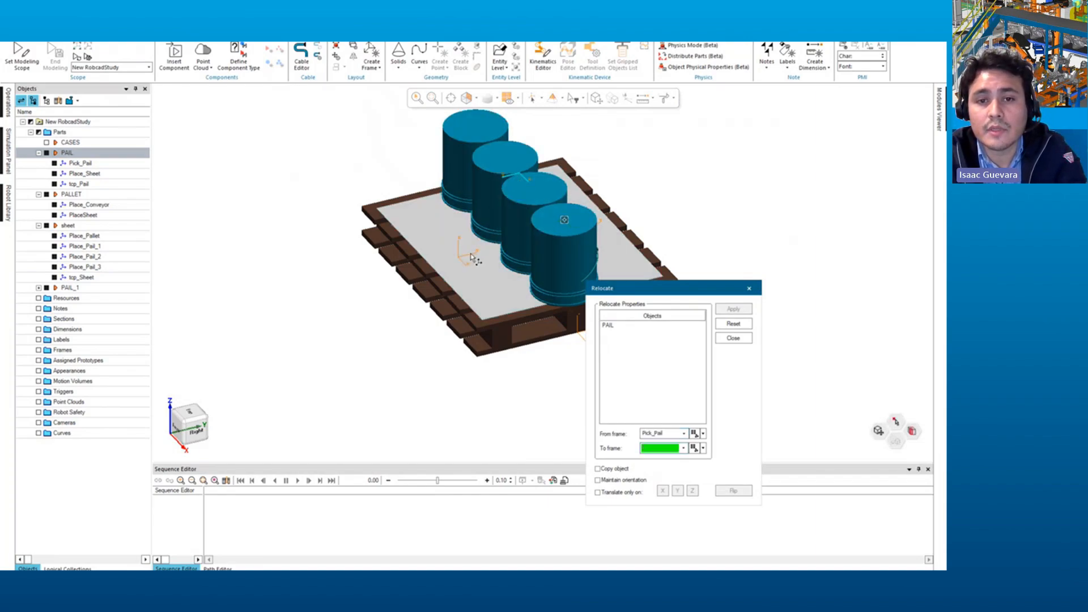
click(467, 258)
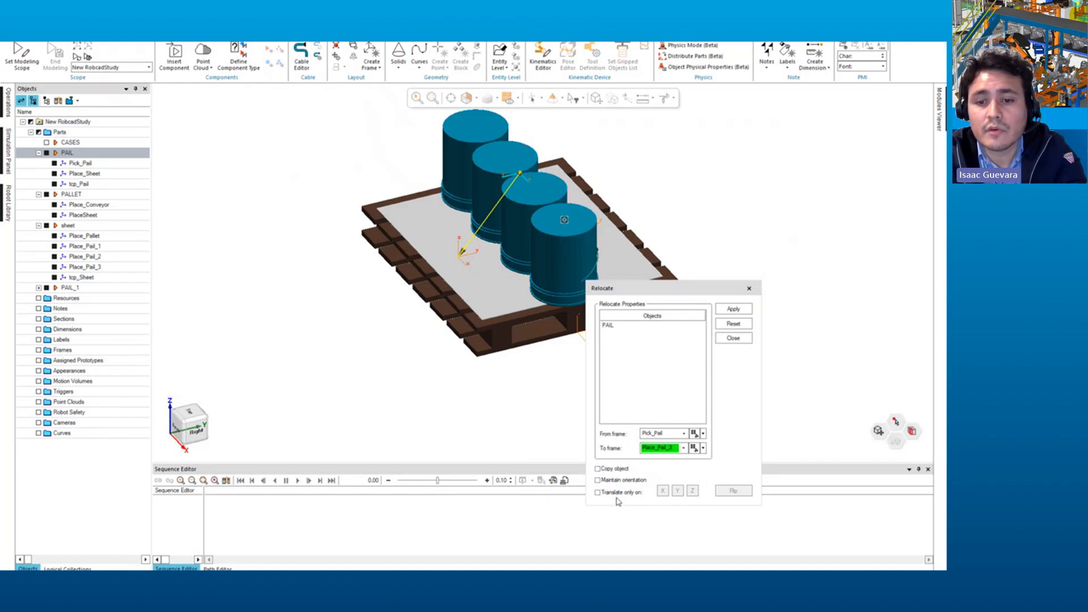
click(733, 308)
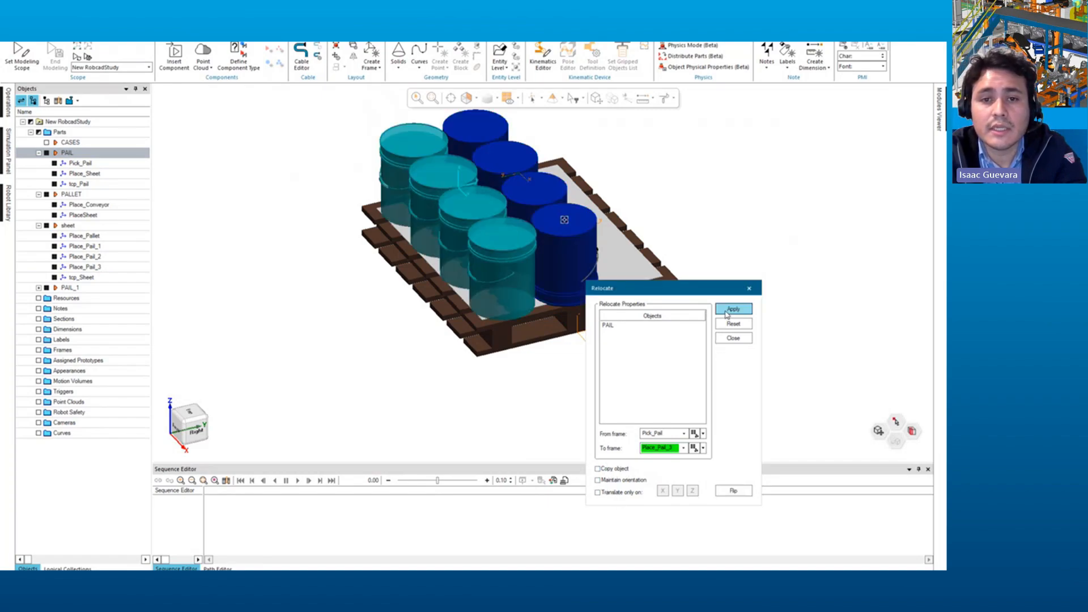
click(748, 289)
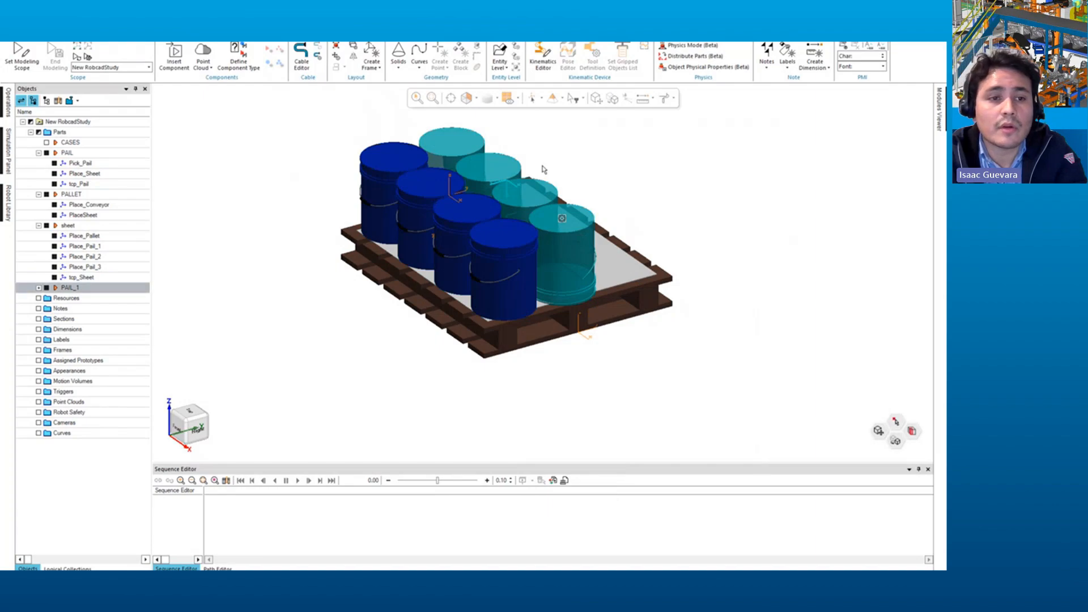
Step: Relocate PAIL_1 from its Pick_Pail frame to the sheet's Place_Pail_1 frame
key(alt+r)
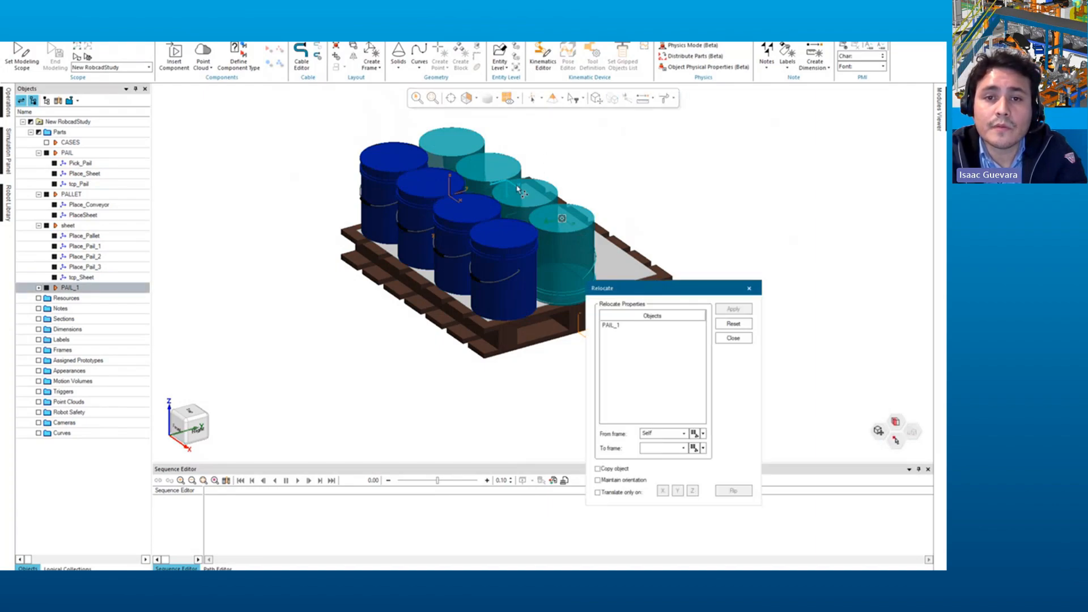
click(664, 433)
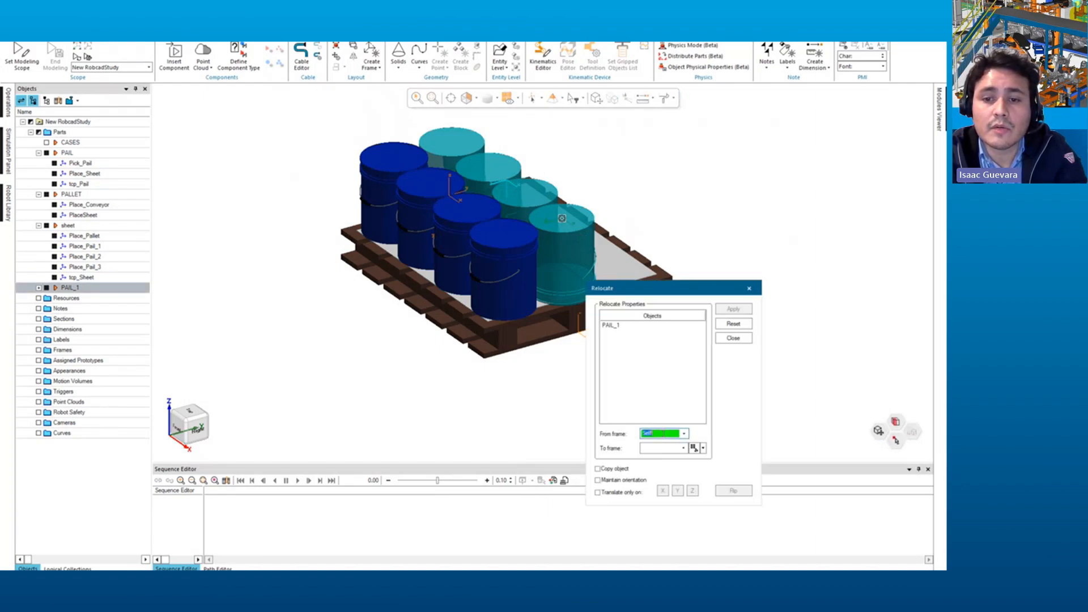
click(501, 186)
middle_drag(501, 185, 669, 240)
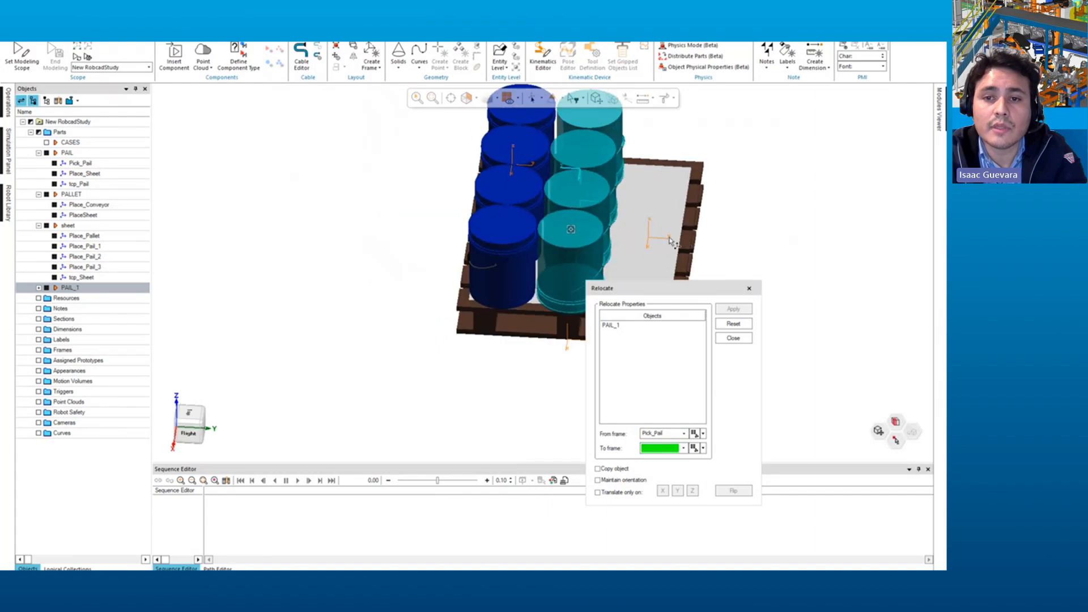
click(648, 237)
click(732, 309)
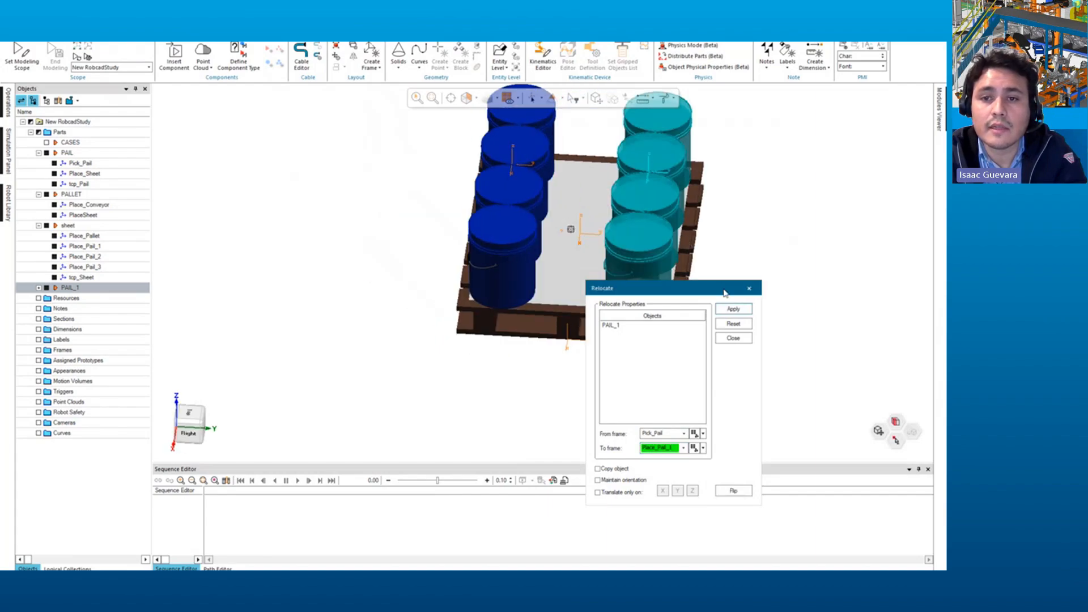
click(749, 288)
middle_drag(509, 260, 363, 282)
click(346, 286)
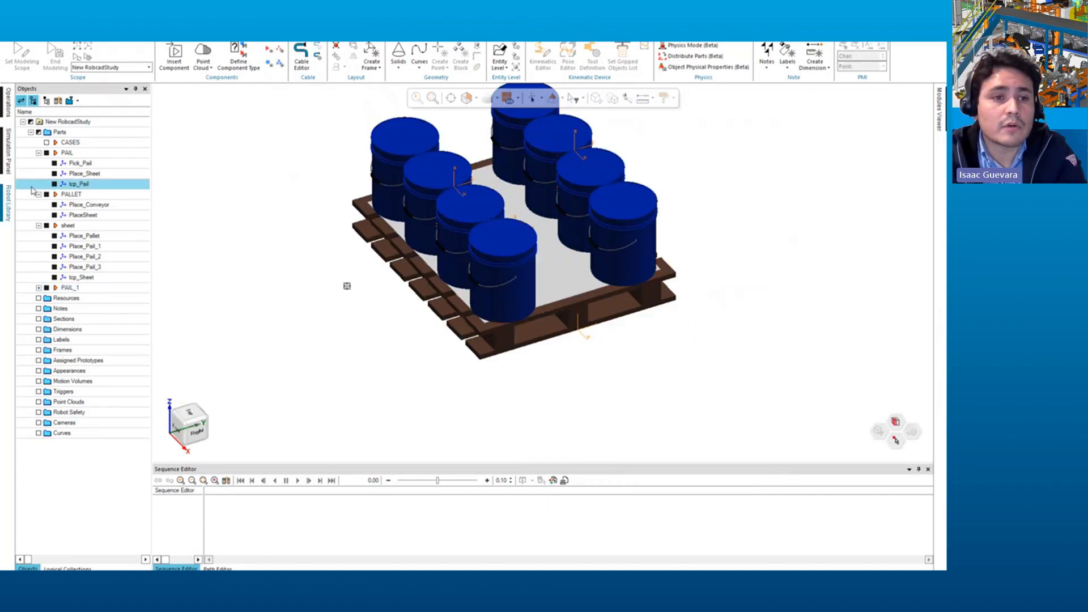
Step: Duplicate the PAIL_1 part by copying it and pasting it into the Parts folder
click(66, 287)
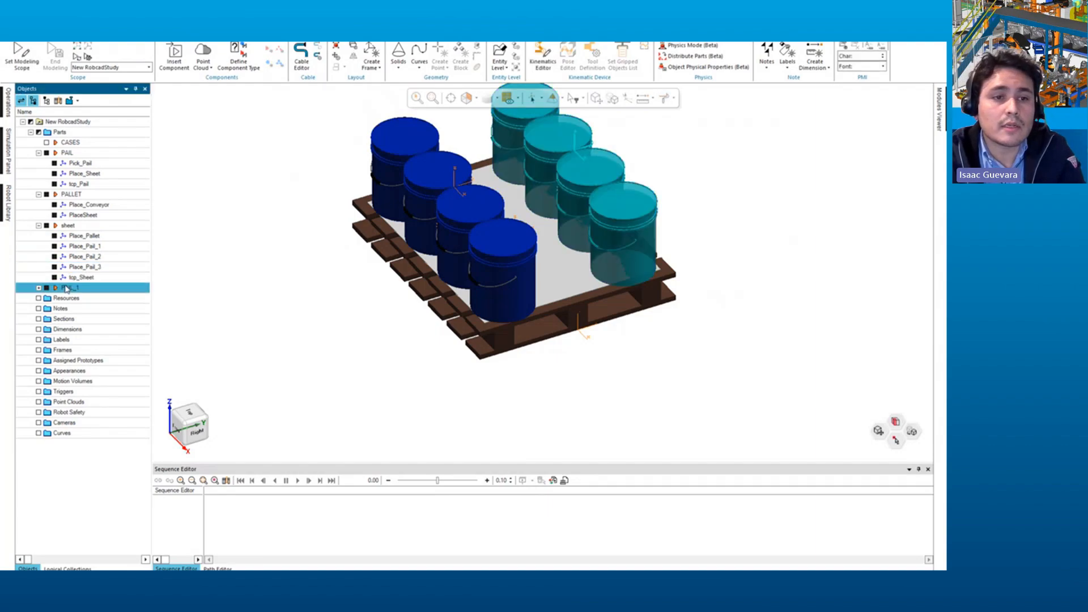
click(58, 133)
key(ctrl+v)
Step: Relocate PAIL_1_1 from the Place_Pail_1 frame to the sheet, filling the middle row between the two outer pail rows
click(67, 297)
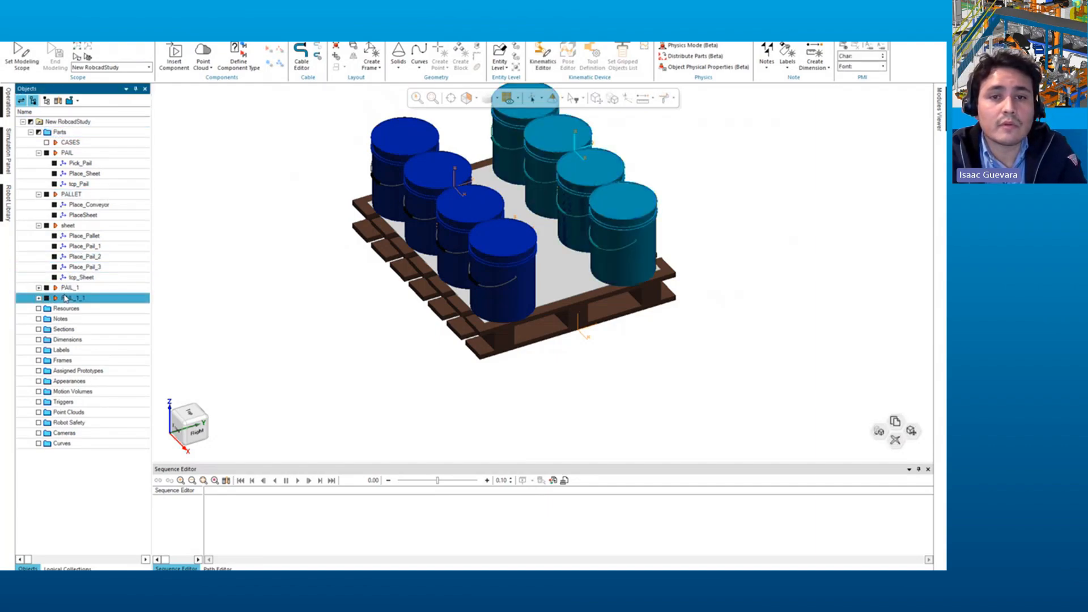
click(612, 99)
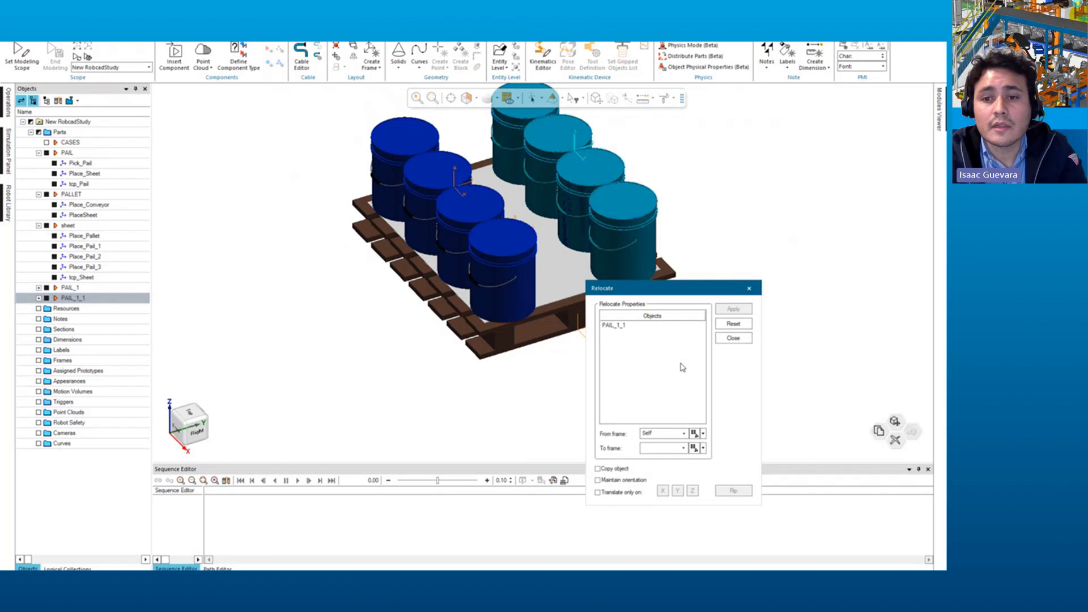
click(652, 448)
middle_drag(579, 253, 647, 235)
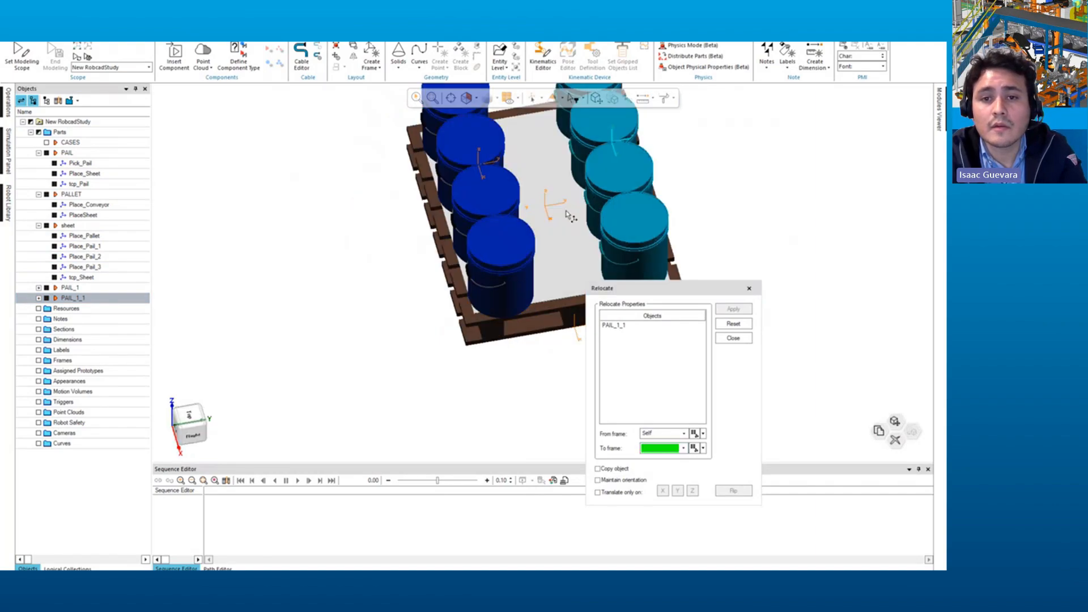
click(555, 209)
middle_drag(359, 214, 442, 211)
click(653, 434)
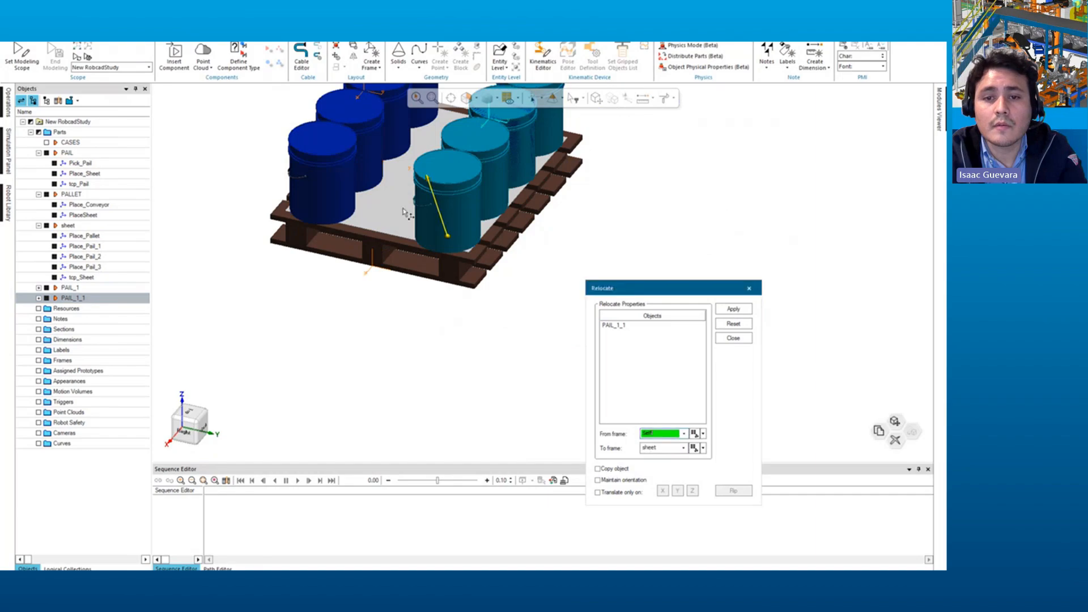
middle_drag(626, 238, 474, 265)
scroll(558, 205, up, 2)
click(558, 207)
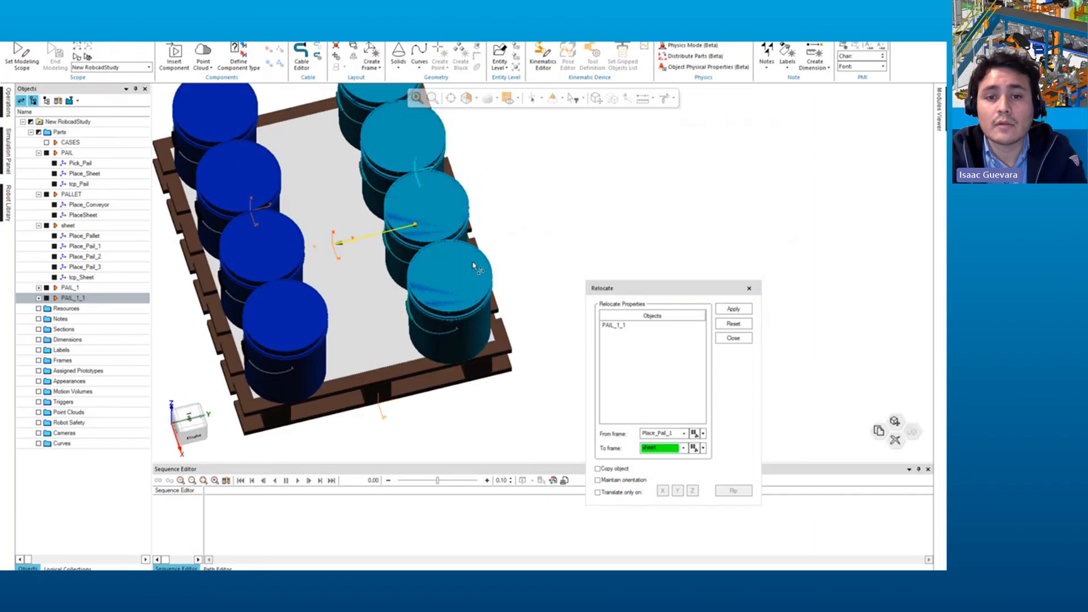
click(733, 309)
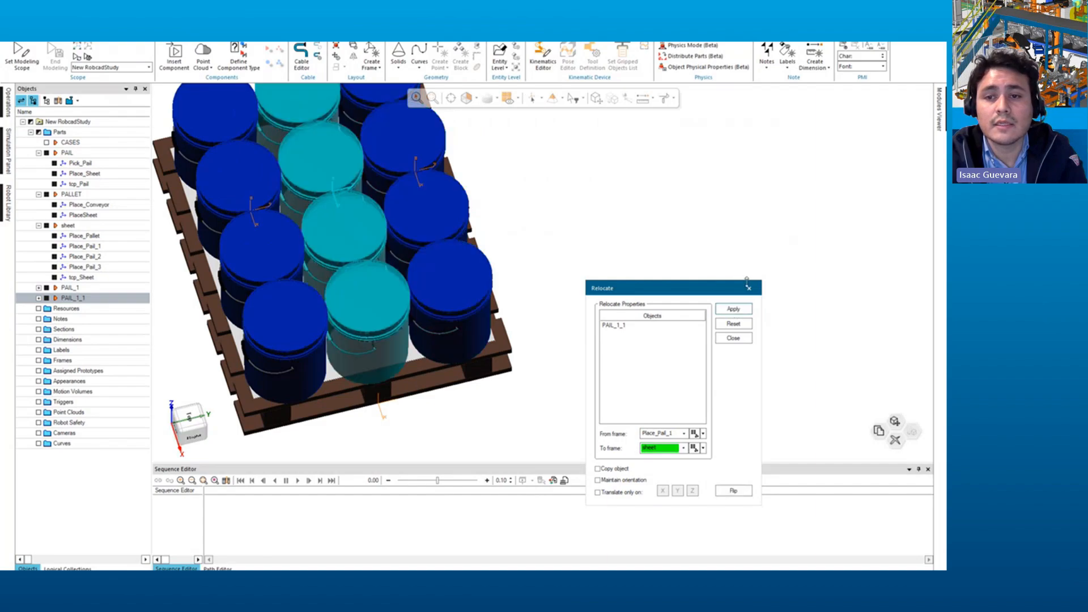
click(749, 288)
scroll(571, 253, down, 5)
click(408, 291)
scroll(413, 289, up, 2)
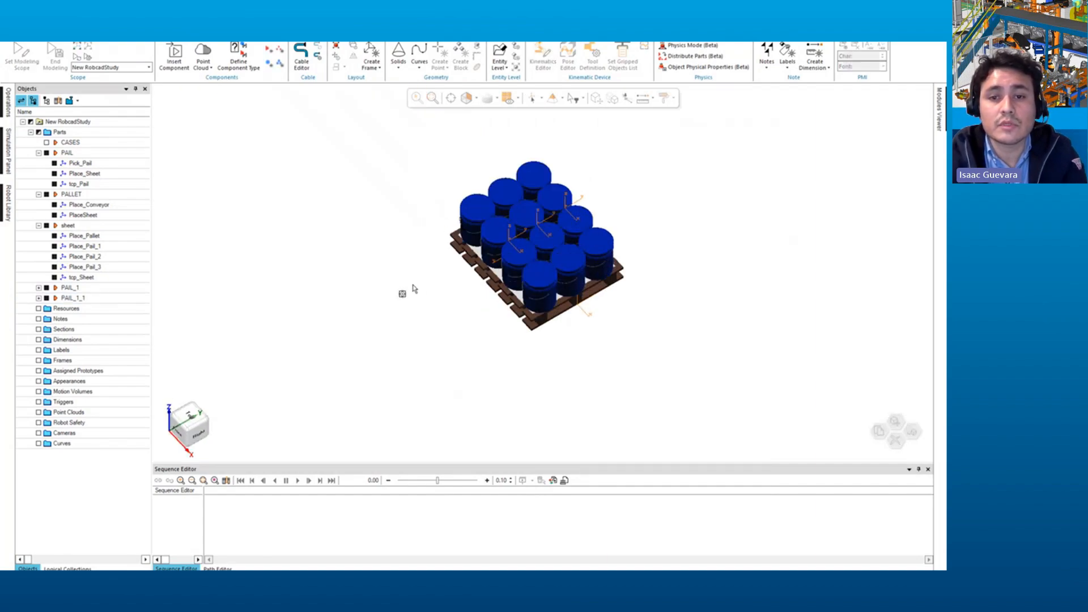
middle_drag(413, 289, 431, 311)
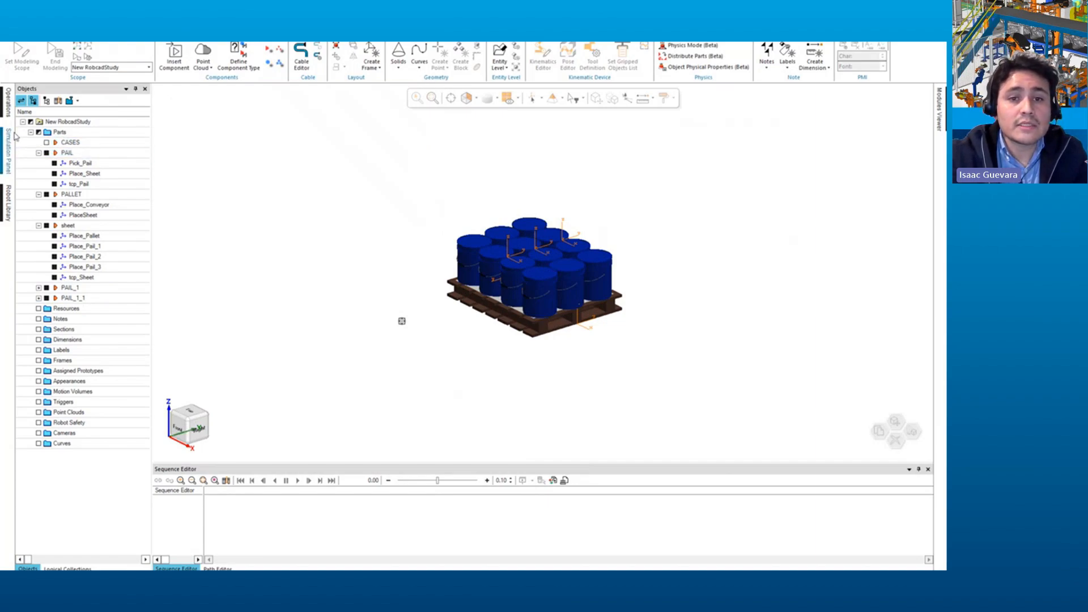
Step: Create a compound part in the Parts folder and move PAIL, PALLET, sheet, PAIL_1 and PAIL_1_1 into it
click(59, 132)
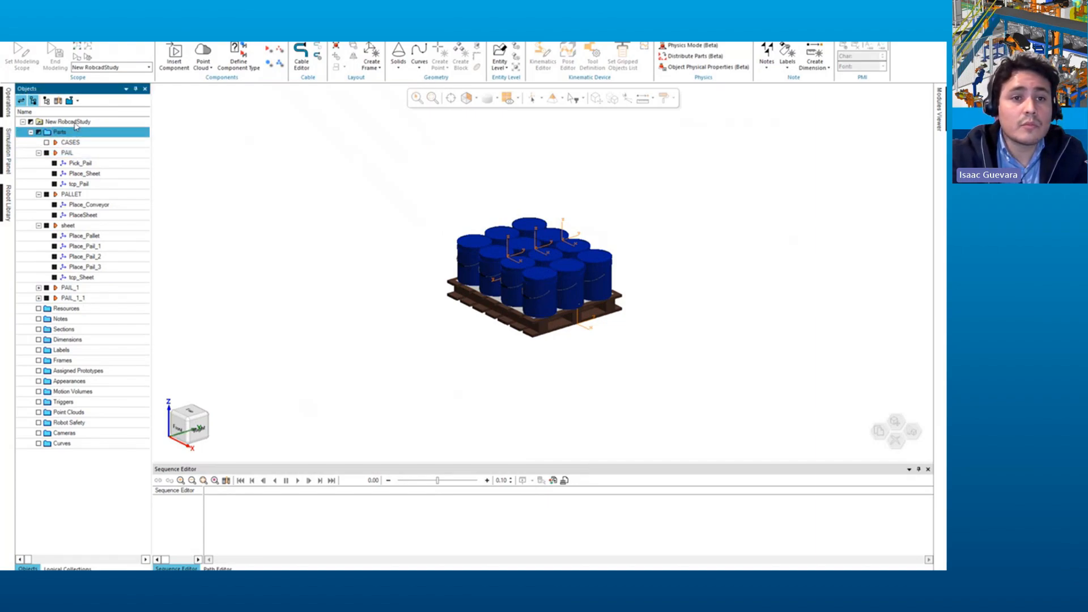
click(280, 50)
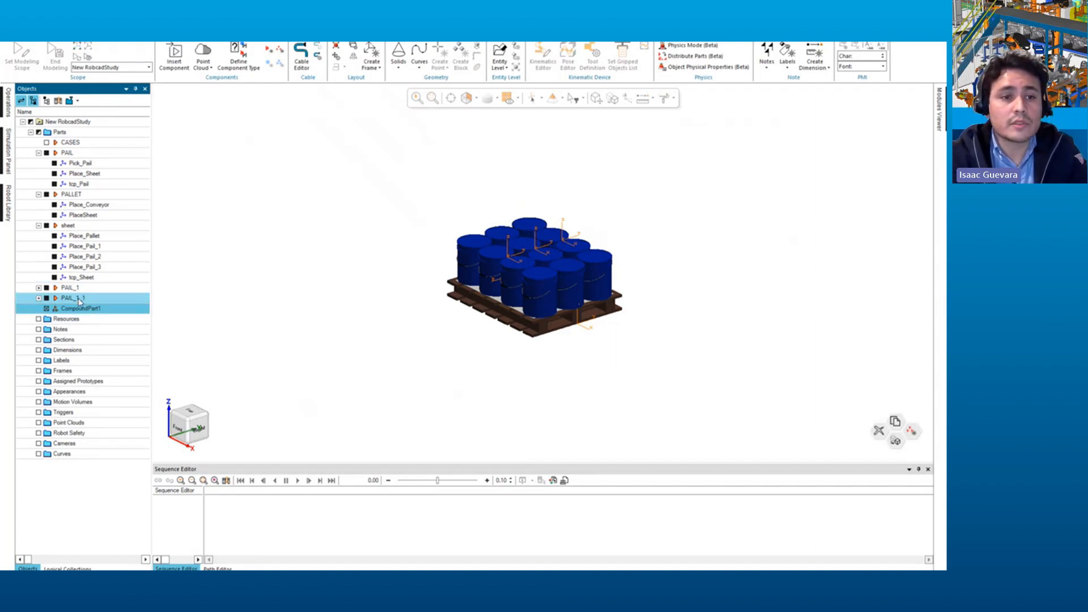
click(87, 299)
ctrl+click(85, 289)
ctrl+click(68, 225)
ctrl+click(70, 195)
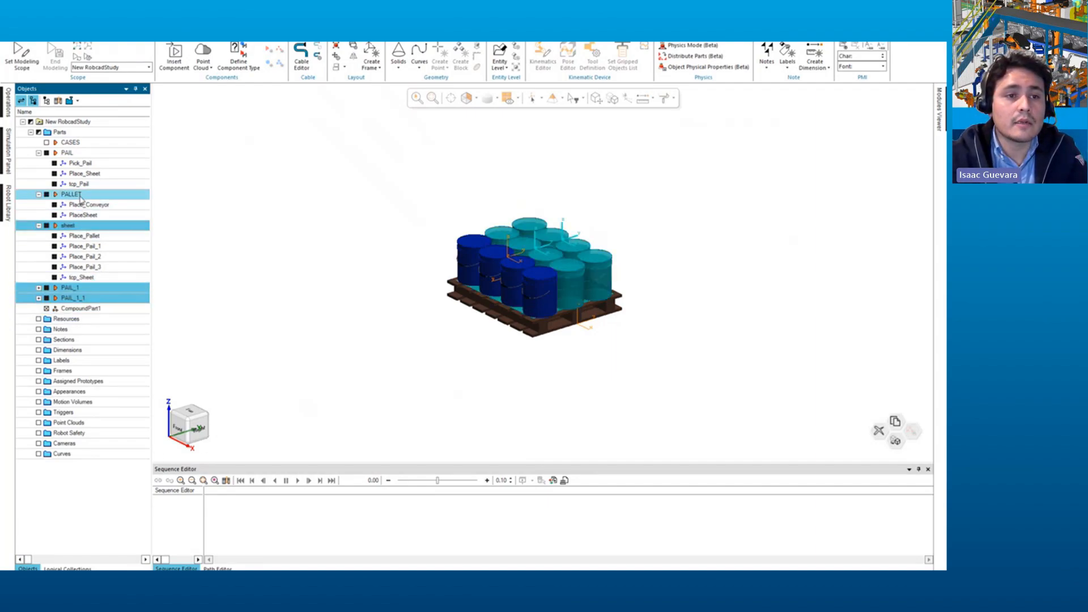
ctrl+click(67, 153)
drag(68, 154, 69, 272)
drag(76, 312, 77, 309)
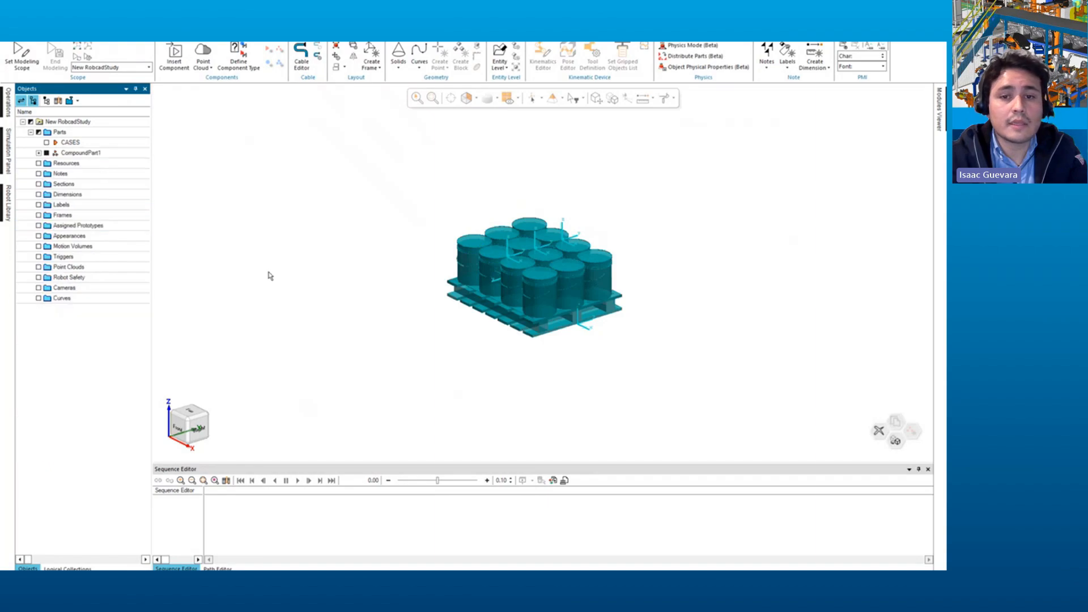
Step: Select CompoundPart1 and examine the grouped pallet, sheet and pails from another angle
click(79, 153)
middle_drag(362, 295, 346, 323)
scroll(345, 323, up, 3)
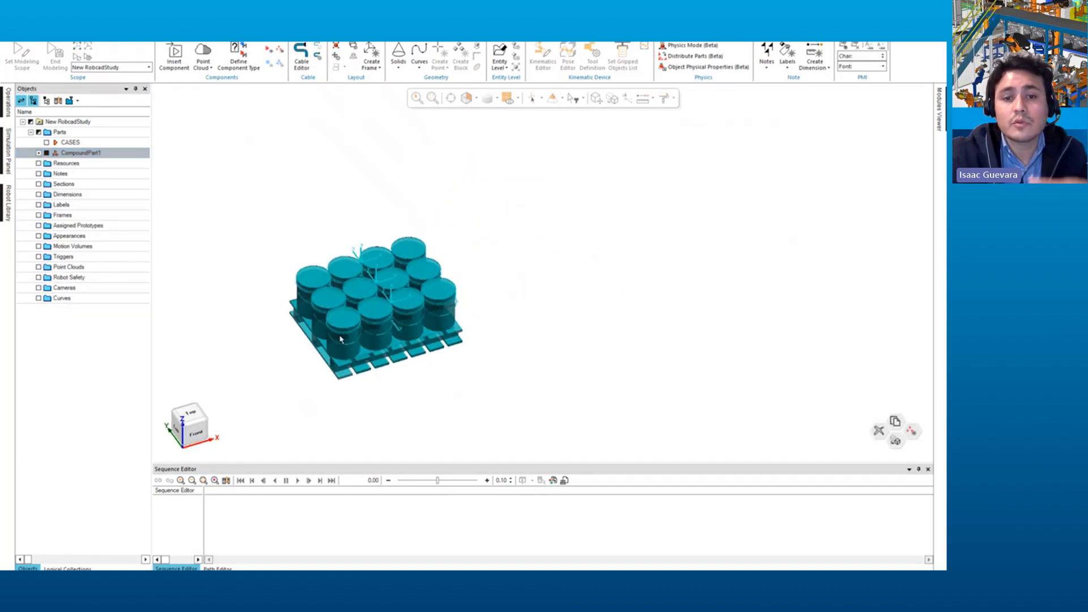
click(219, 224)
click(83, 151)
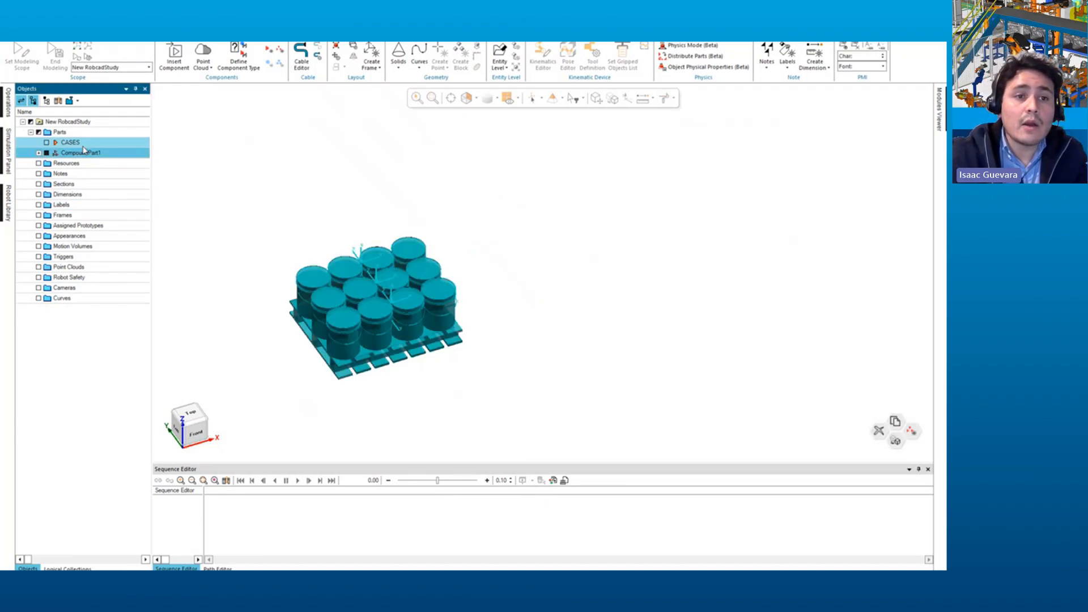
click(566, 148)
Step: Insert the layout1.cojt component from the Layout folder under Resources in the library root
click(187, 63)
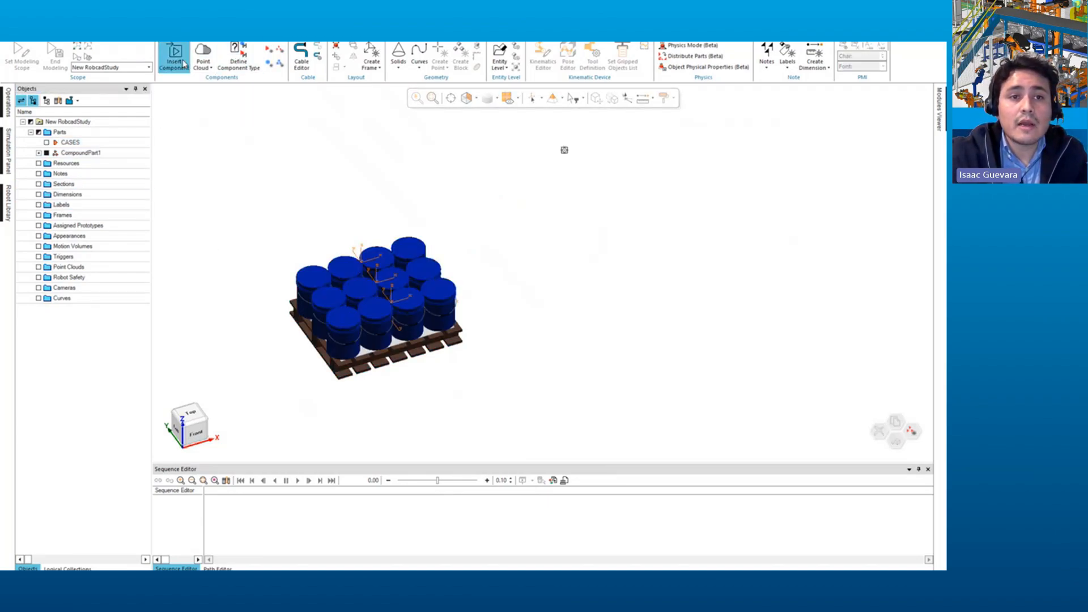
click(485, 220)
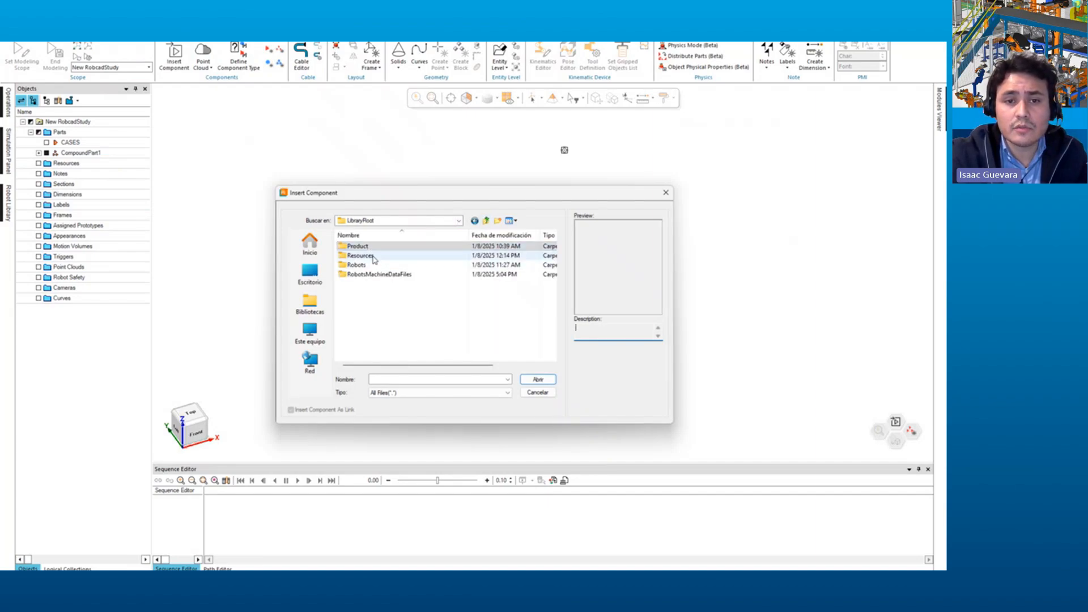
double_click(371, 256)
double_click(368, 270)
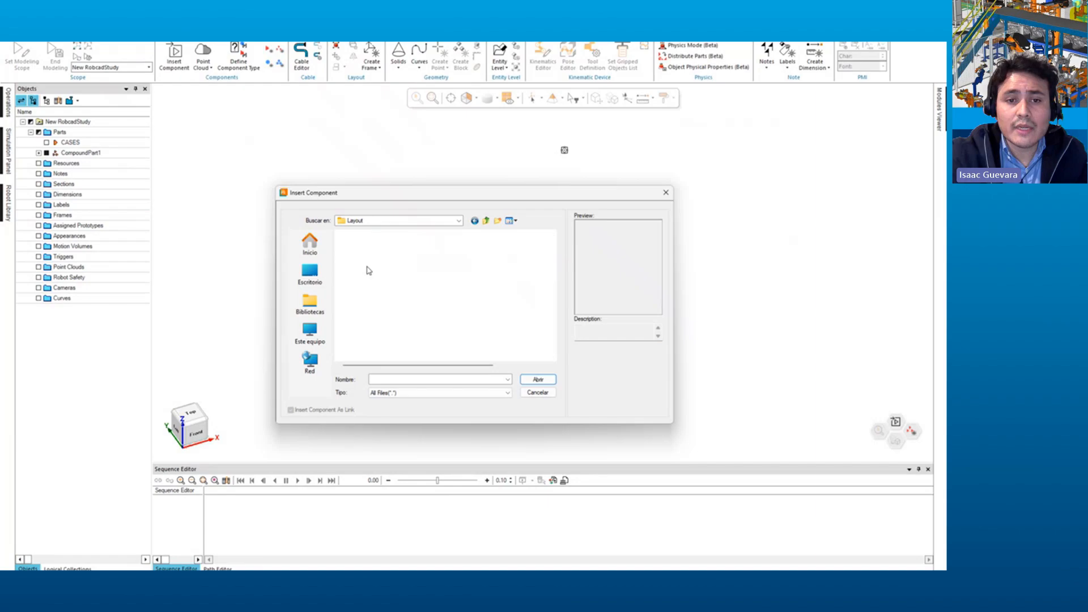
click(379, 257)
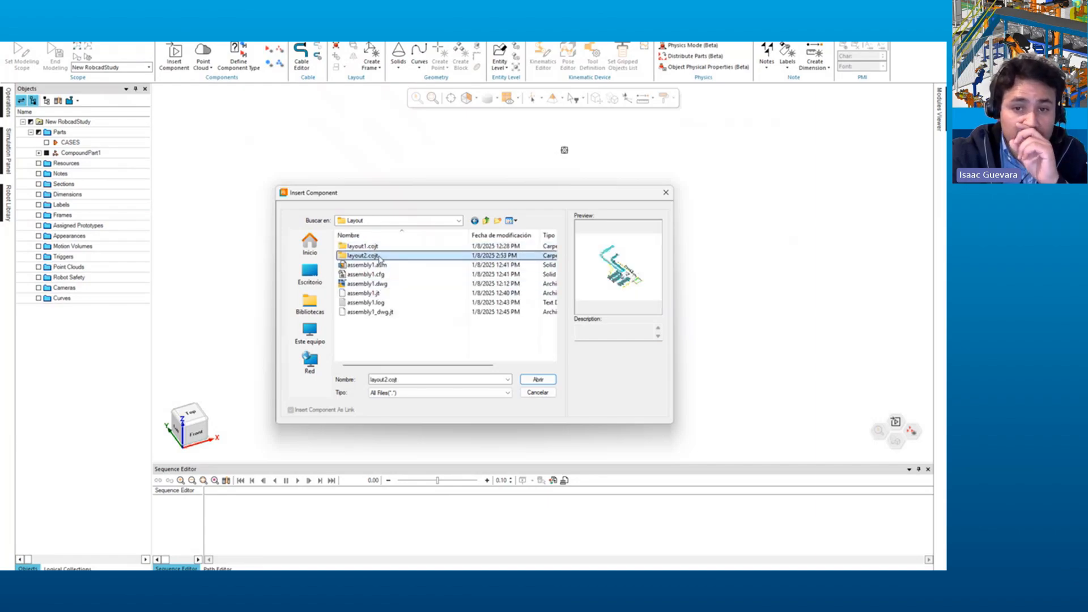
click(397, 246)
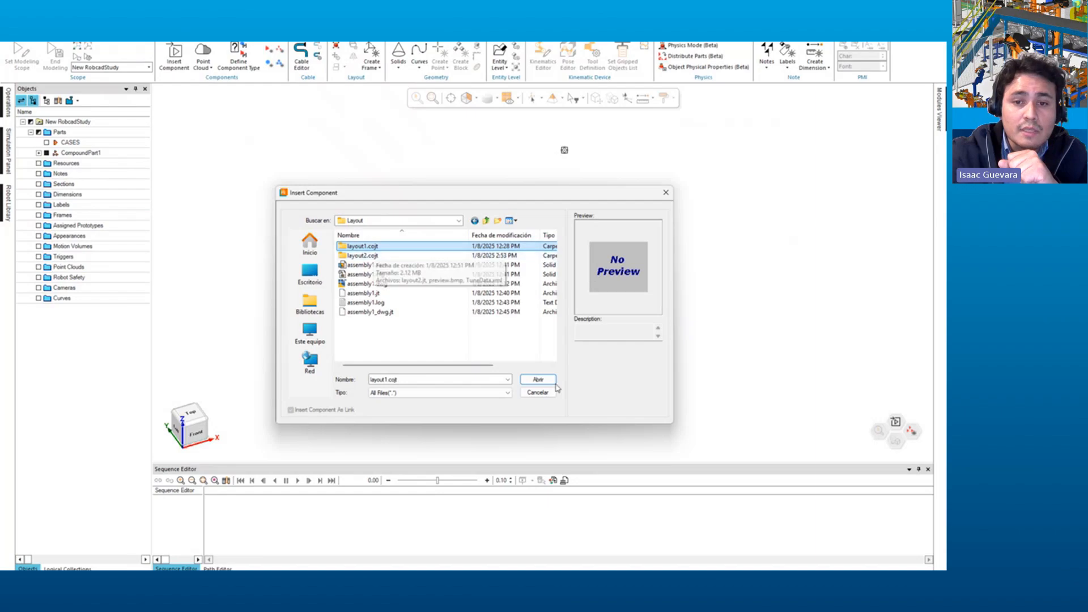
click(533, 380)
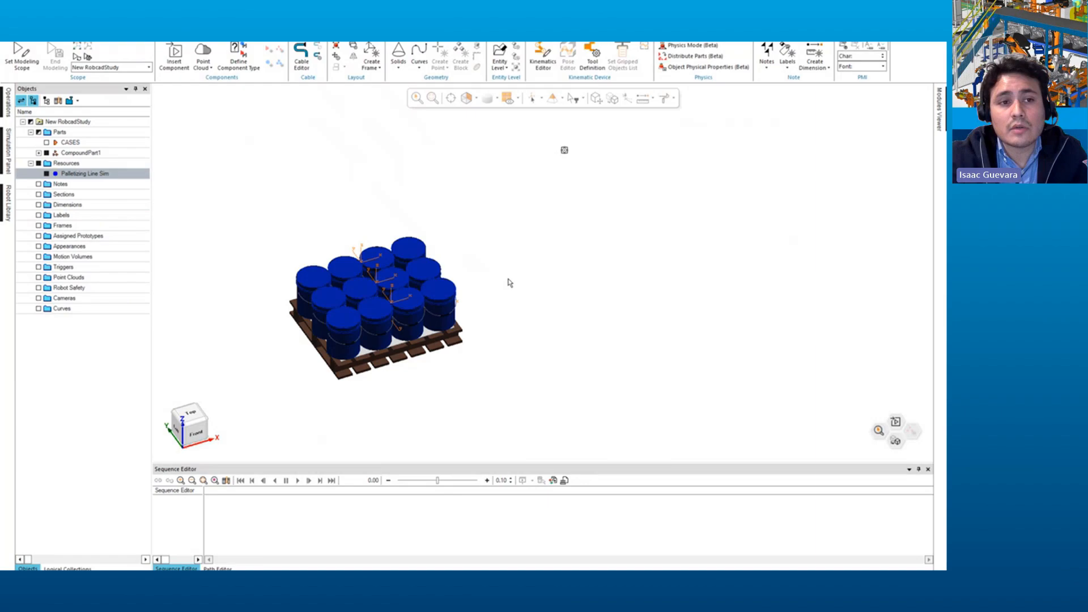
Step: Zoom to the Palletizing Line Sim resource and examine its conveyors, robot and fencing from several angles
click(533, 290)
scroll(533, 288, down, 5)
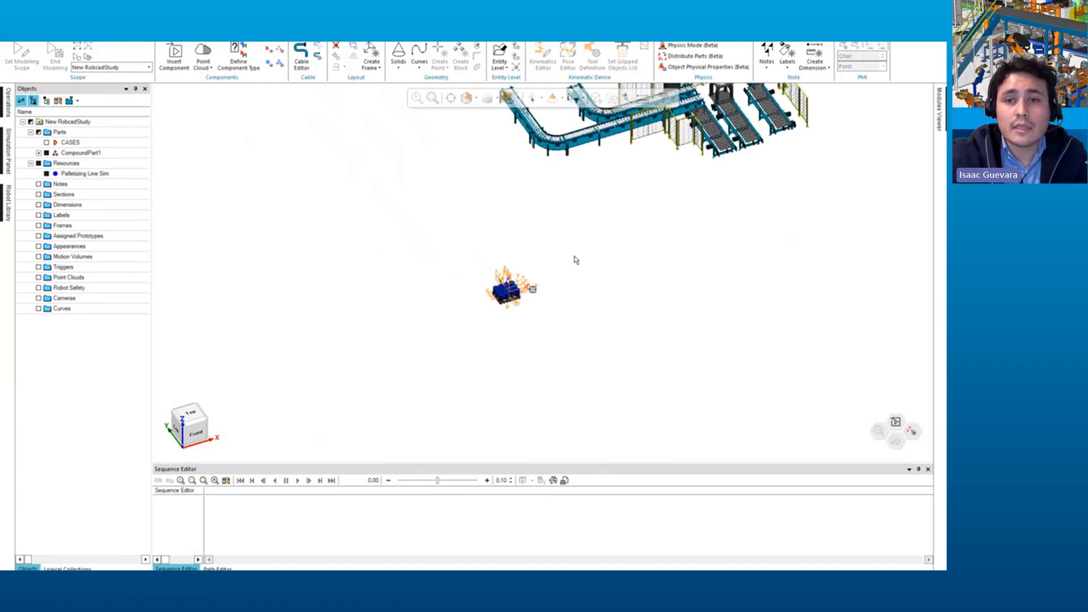
scroll(503, 342, down, 8)
middle_drag(517, 295, 557, 279)
click(69, 173)
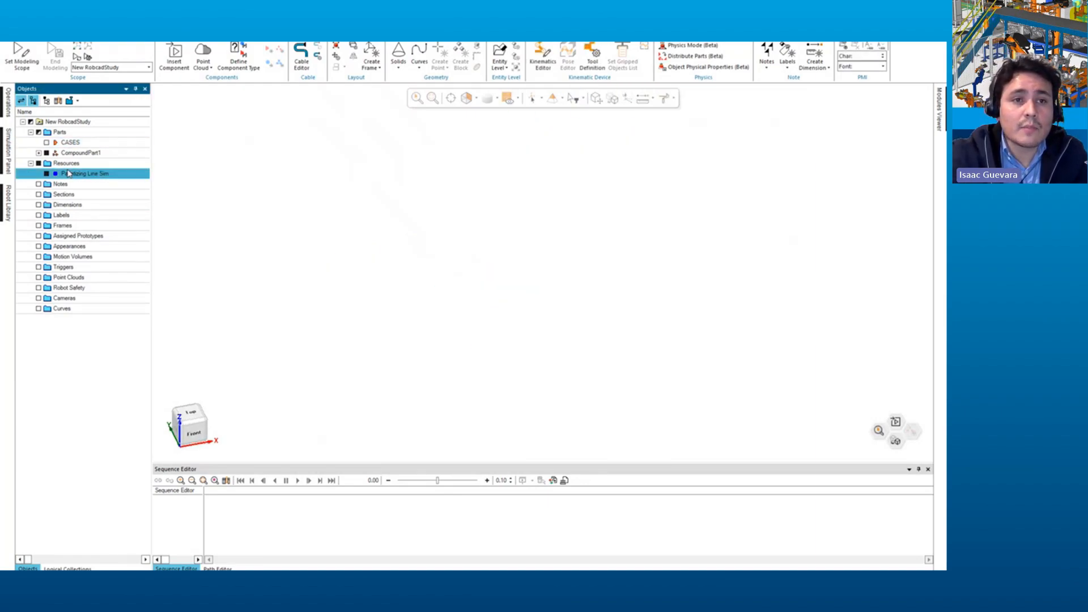
click(149, 35)
click(119, 35)
click(61, 36)
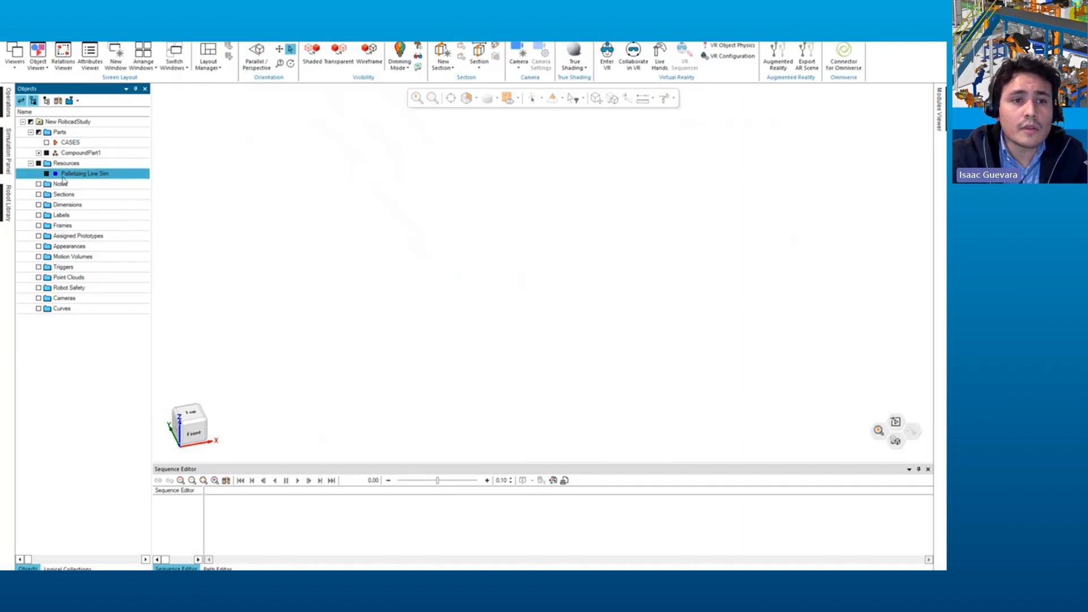
right_click(70, 175)
click(120, 222)
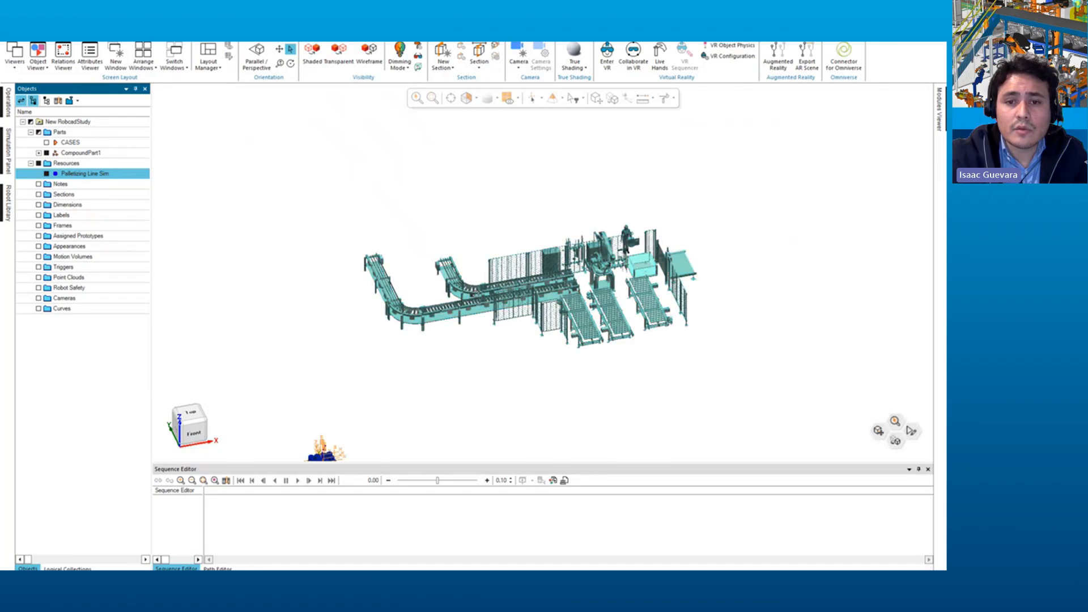
middle_drag(688, 235, 622, 238)
scroll(622, 238, up, 4)
scroll(622, 239, down, 3)
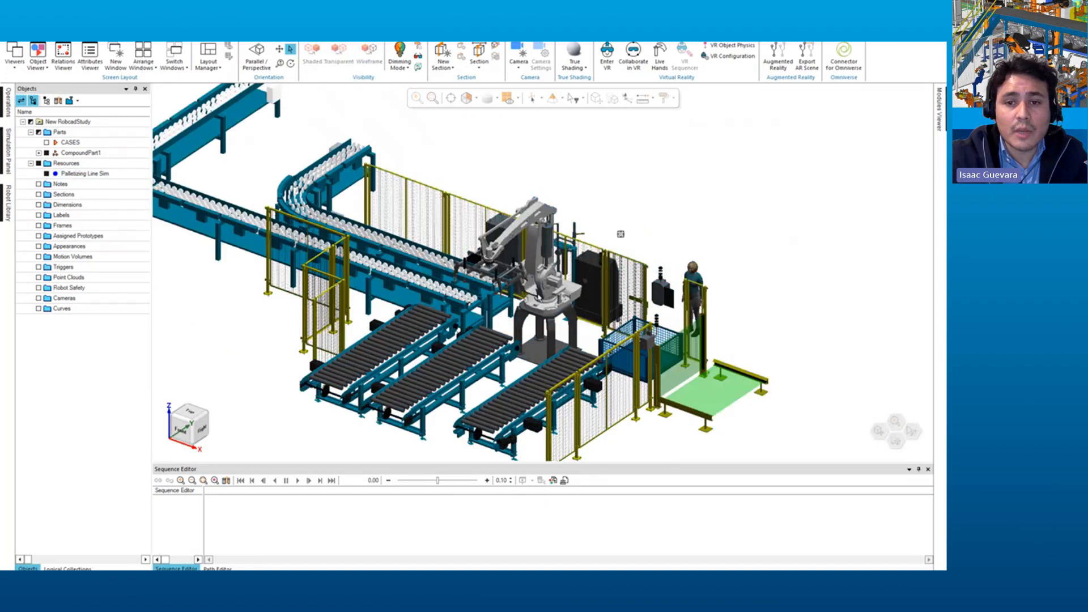
click(347, 288)
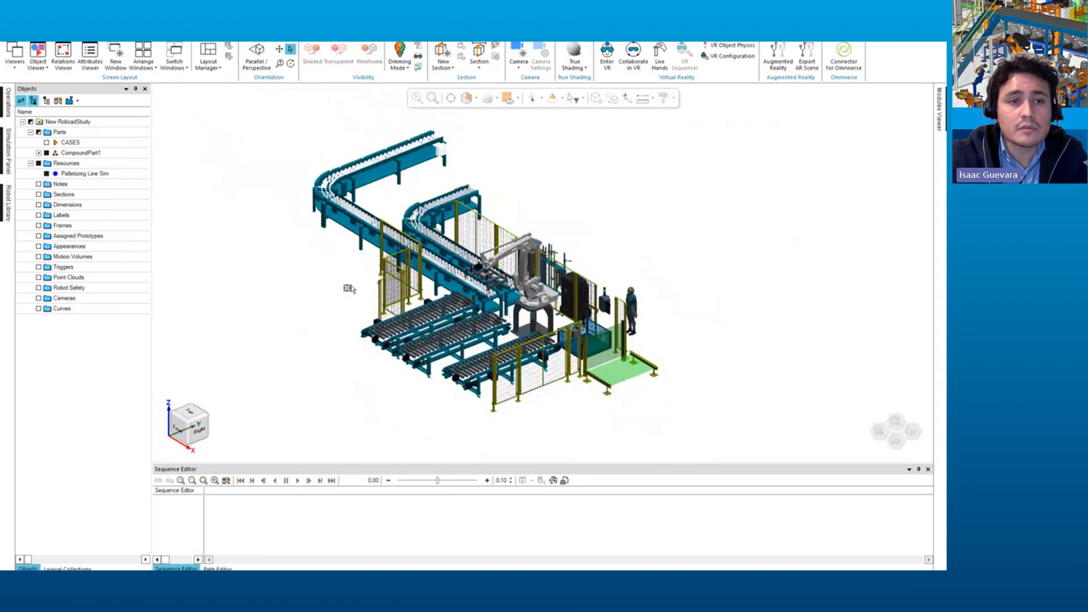
right_drag(346, 288, 389, 272)
Step: Hide Palletizing Line Sim and insert the layout component from the Layout folder under Resources
click(46, 174)
click(58, 166)
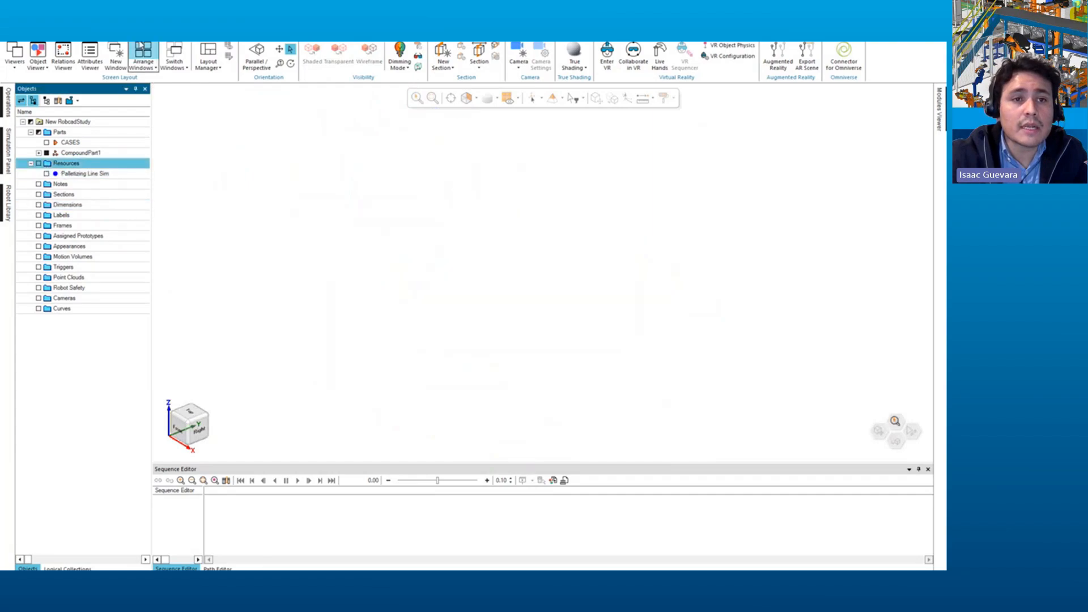
click(126, 35)
click(174, 55)
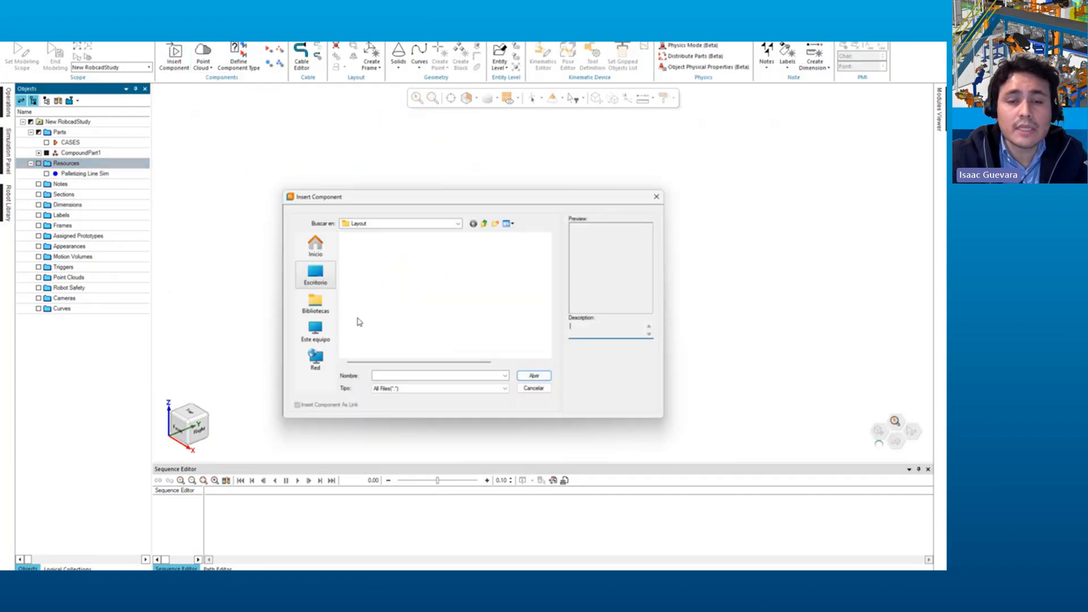
click(363, 256)
click(537, 379)
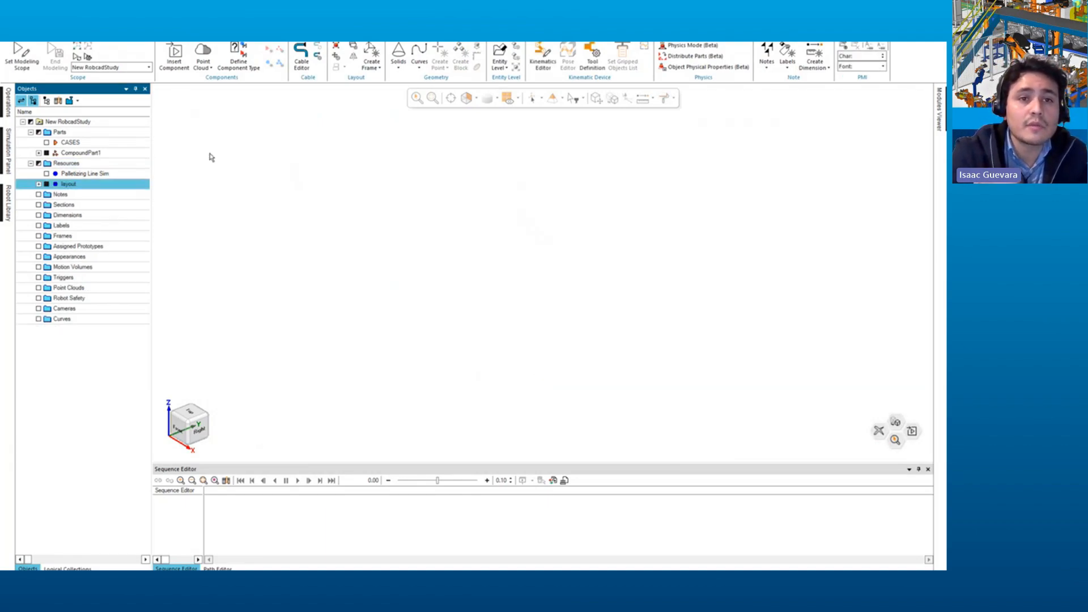
Step: Center the view on the inserted layout resource and look closely at the area around the loaded pallet
click(164, 34)
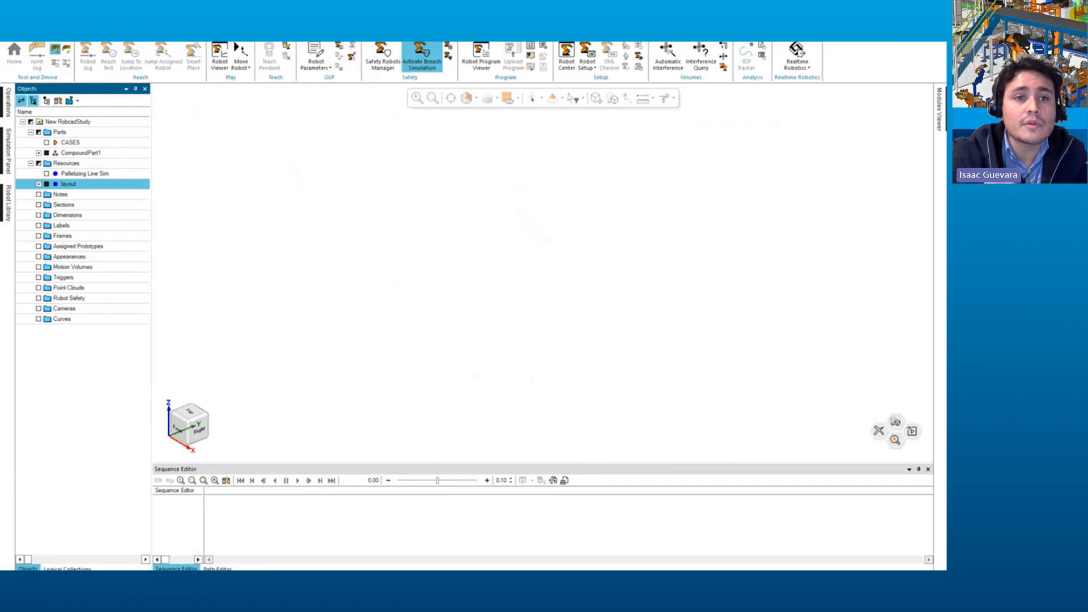
click(79, 34)
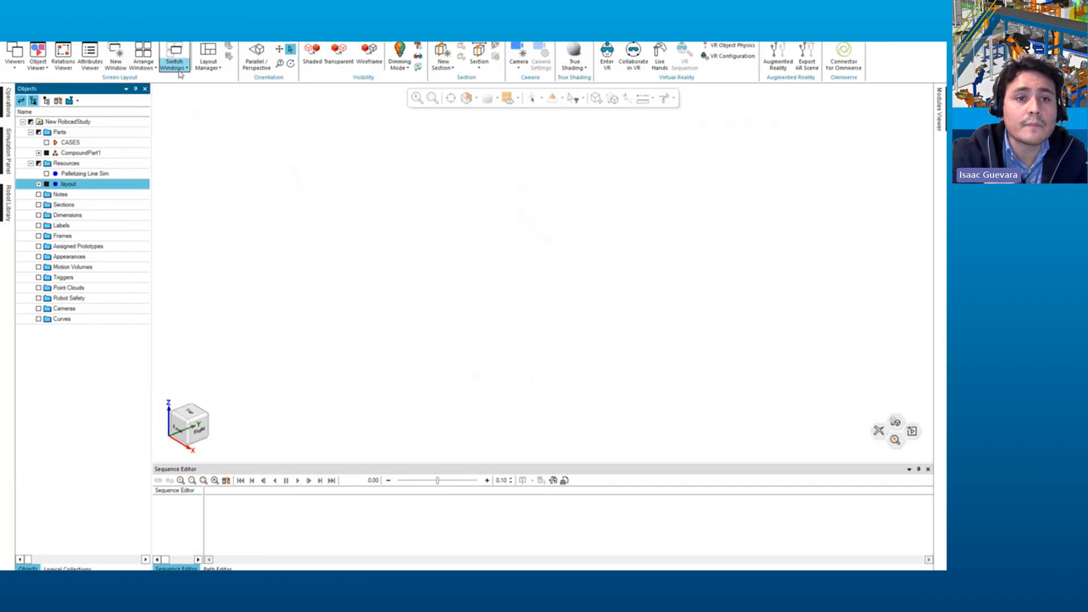
click(102, 190)
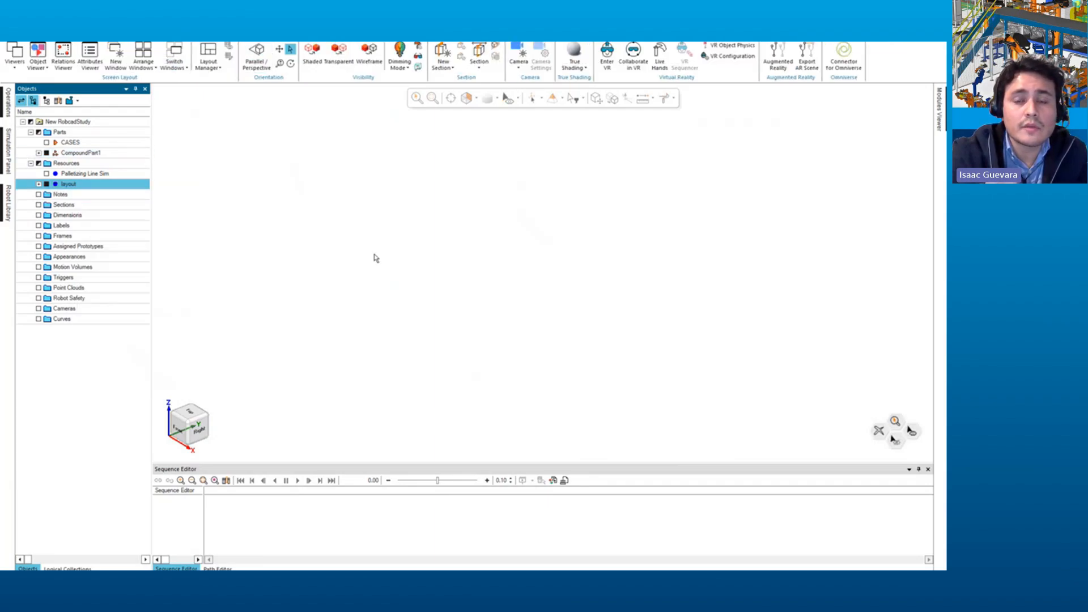
right_click(77, 185)
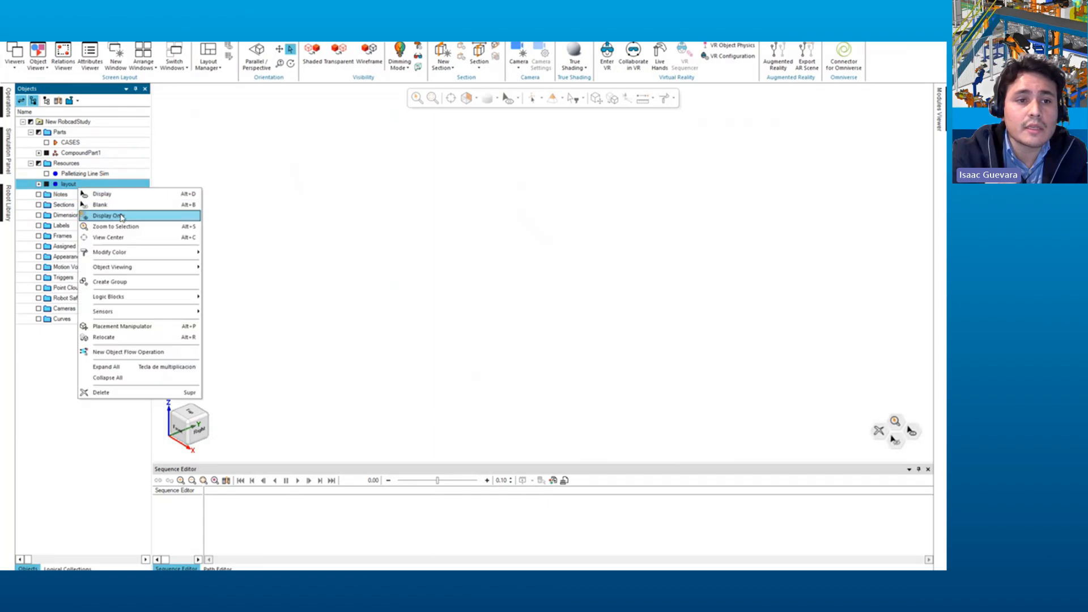
click(129, 236)
right_drag(165, 242, 396, 267)
click(576, 351)
scroll(578, 266, up, 8)
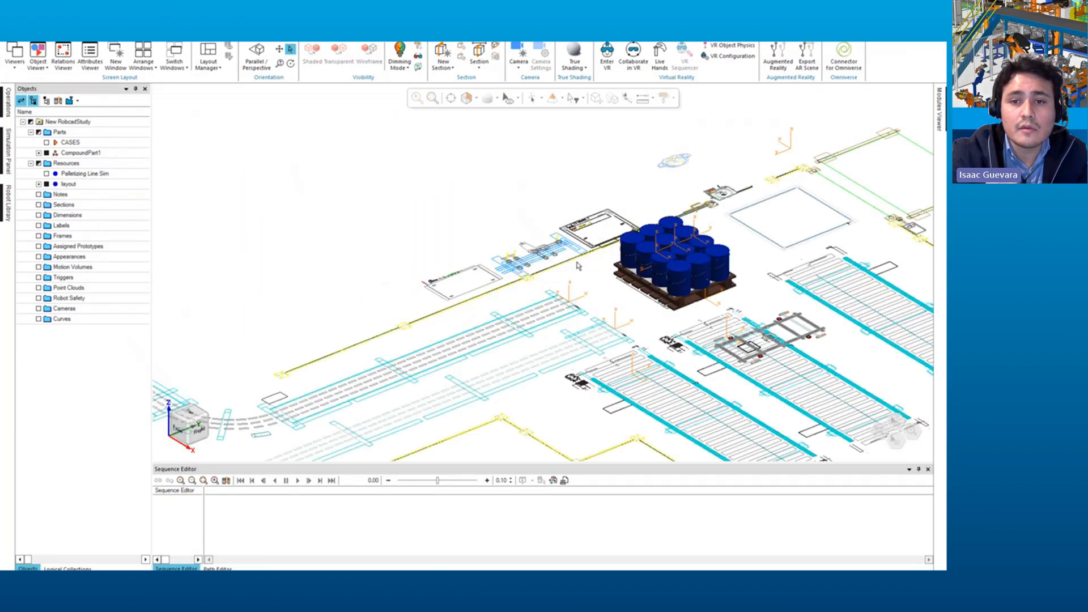
Step: Examine the 2D line layout from the top and from oblique angles, covering the conveyors, fencing and pallet area
middle_drag(541, 270, 238, 369)
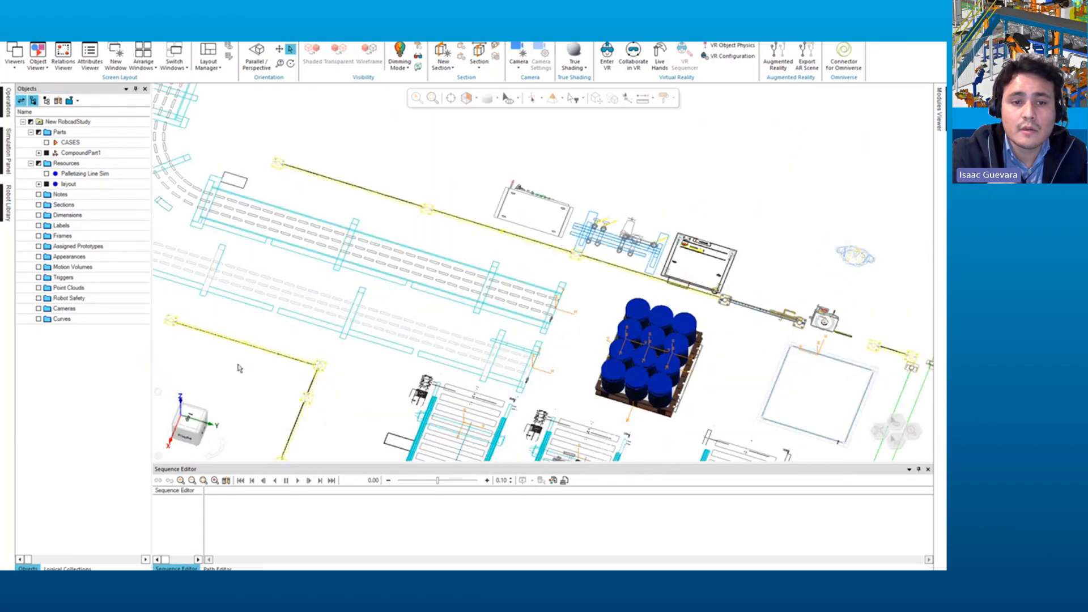
click(190, 412)
scroll(357, 344, down, 6)
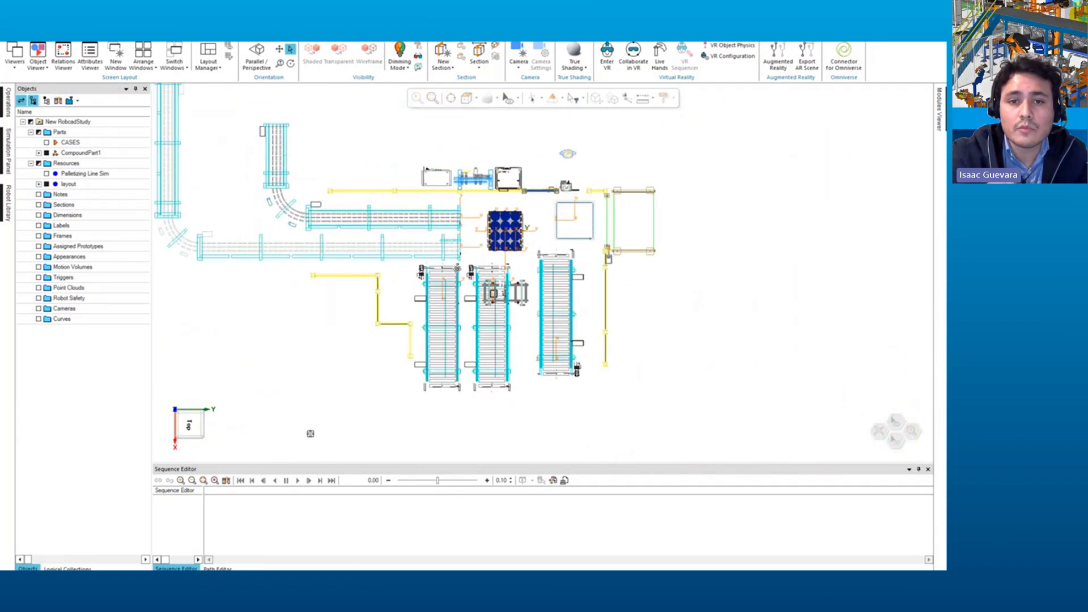
right_drag(522, 290, 314, 174)
scroll(460, 245, up, 5)
right_drag(460, 247, 515, 291)
middle_drag(515, 291, 695, 362)
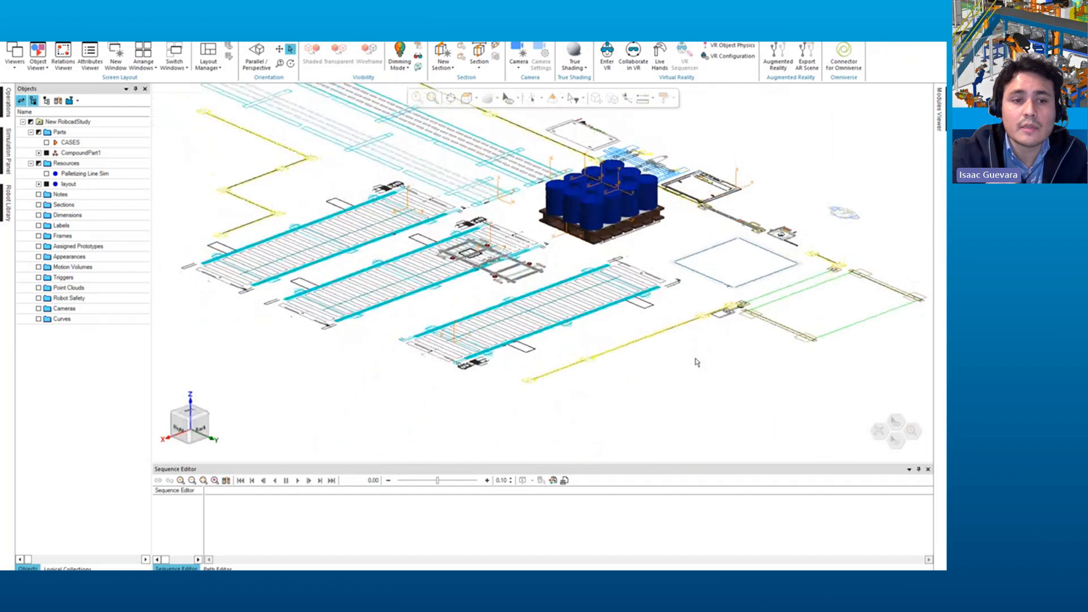
scroll(693, 363, down, 3)
click(72, 186)
middle_drag(299, 264, 332, 274)
click(326, 282)
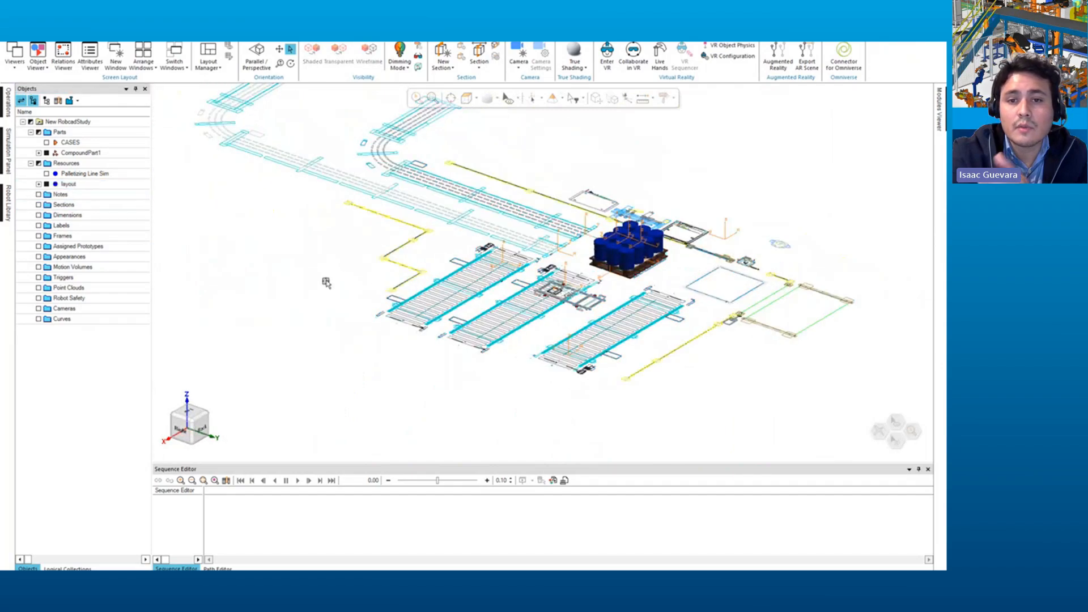
Step: Hide CompoundPart1 and inspect the robot base outline in the layout
click(66, 163)
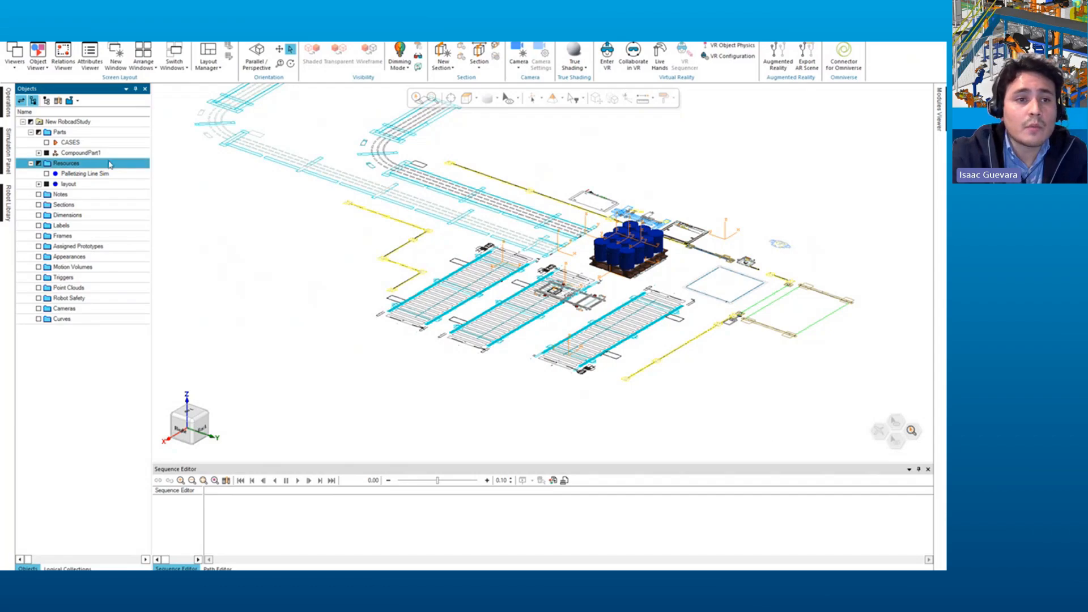
click(47, 153)
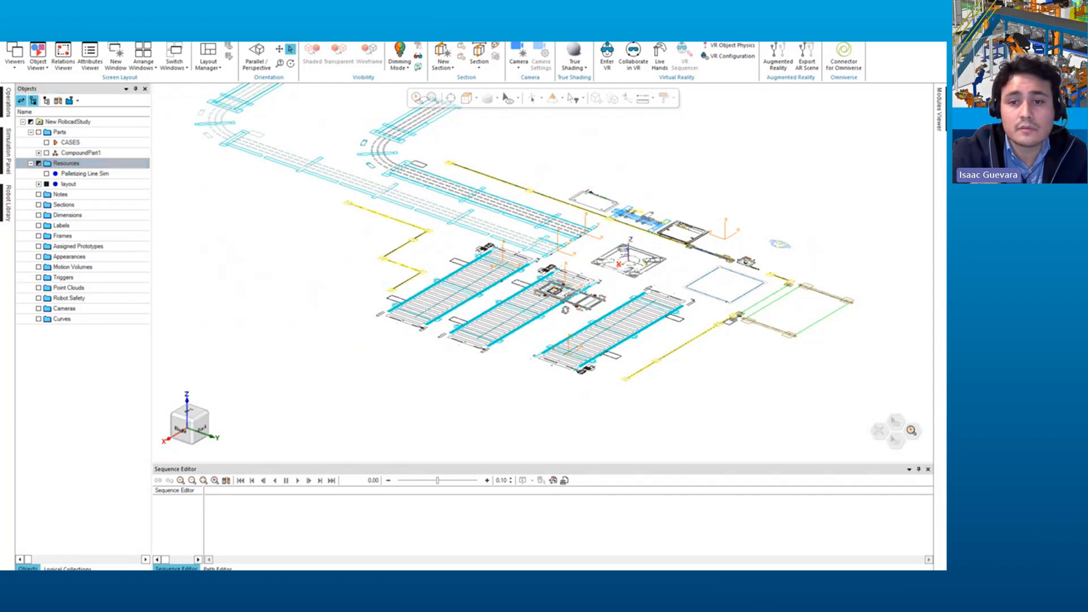
middle_drag(317, 295, 470, 273)
scroll(469, 272, up, 4)
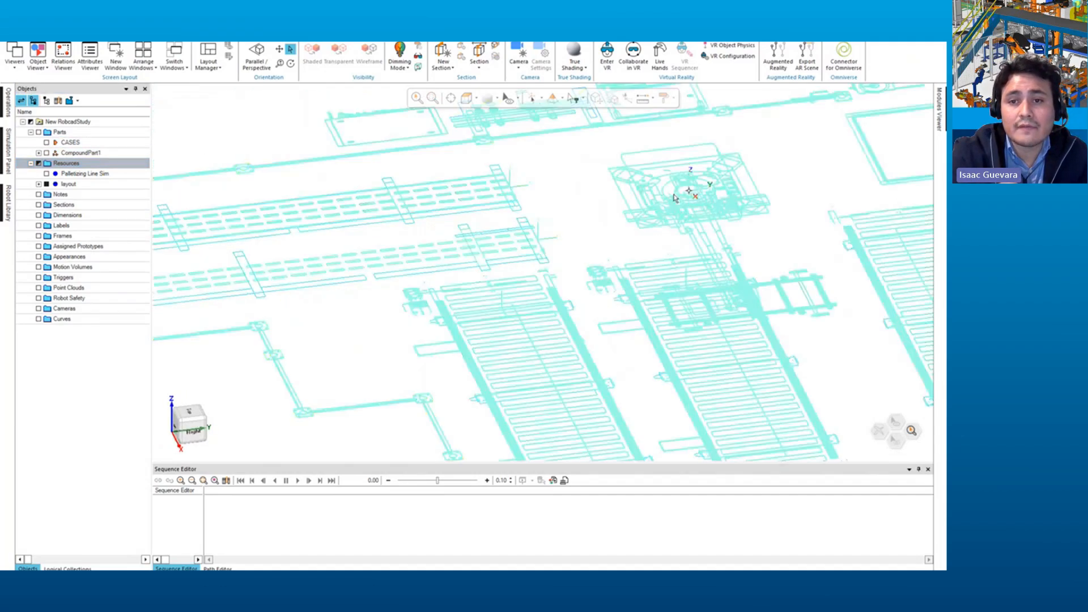
scroll(673, 225, down, 4)
middle_drag(662, 225, 447, 237)
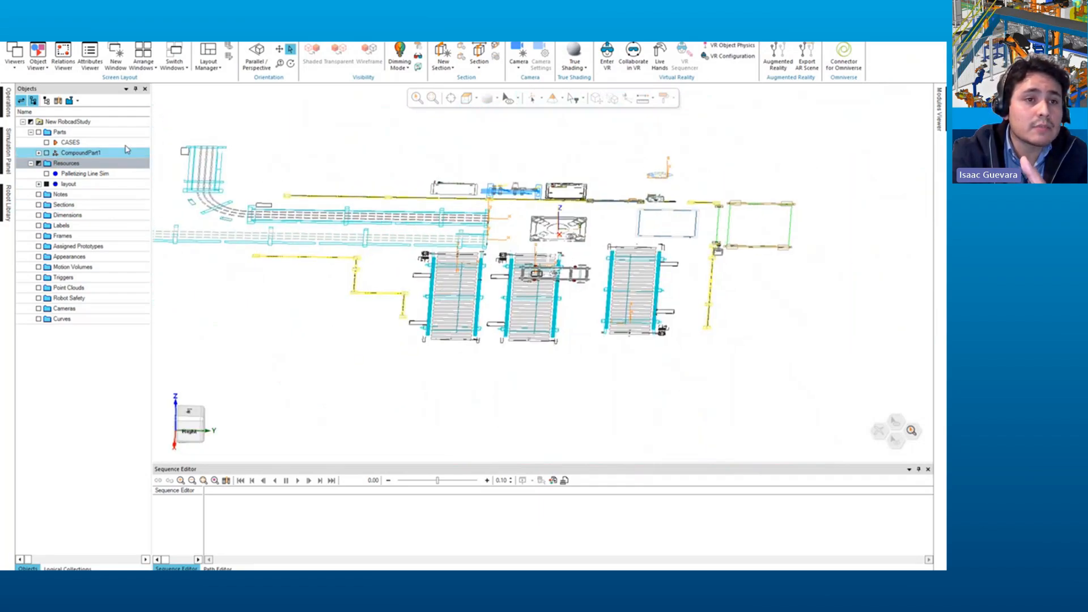
Step: Open the Robot Library, keep it pinned open, and submit the account e-mail for sign-in
click(9, 203)
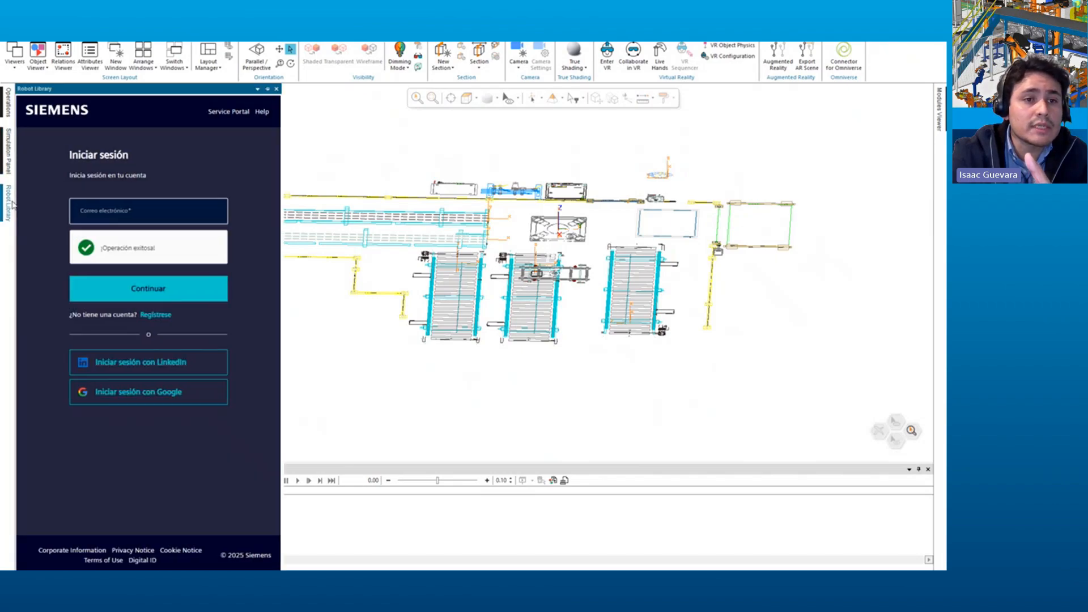
click(266, 89)
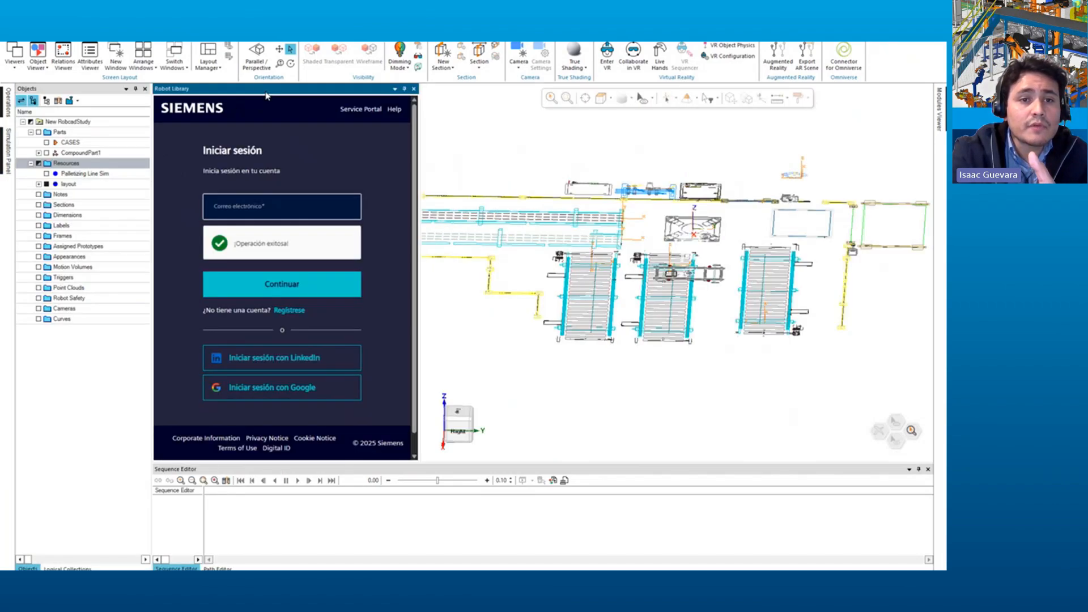
click(255, 208)
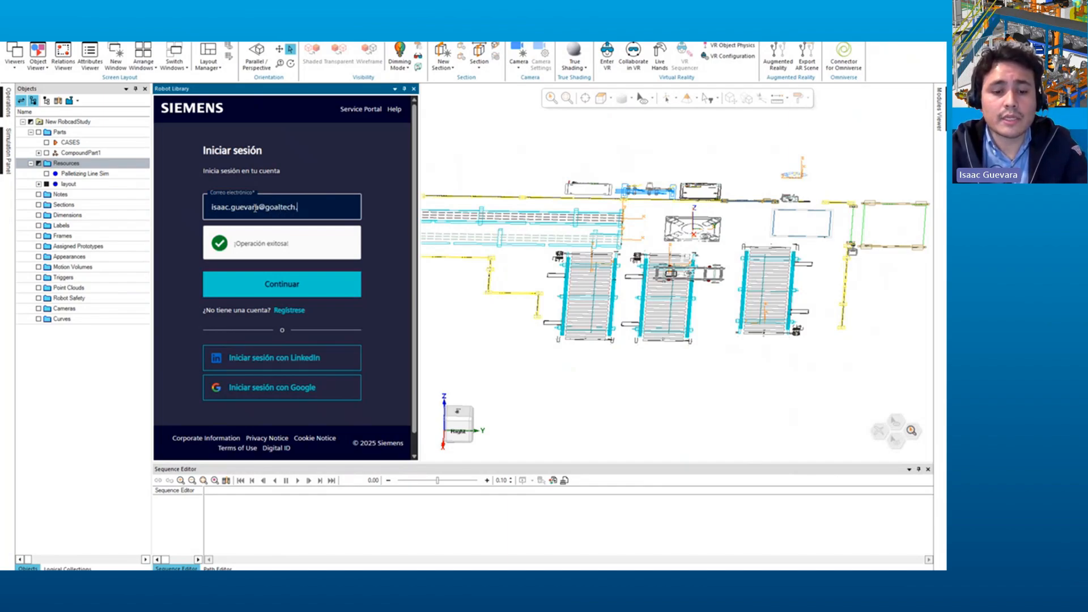
text(com.mx)
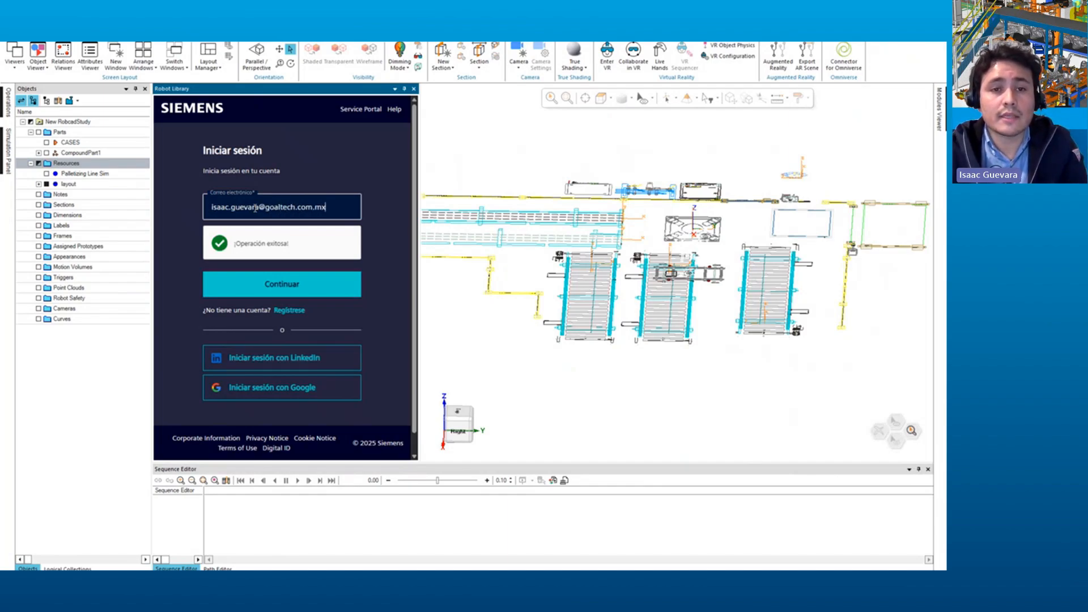
click(270, 283)
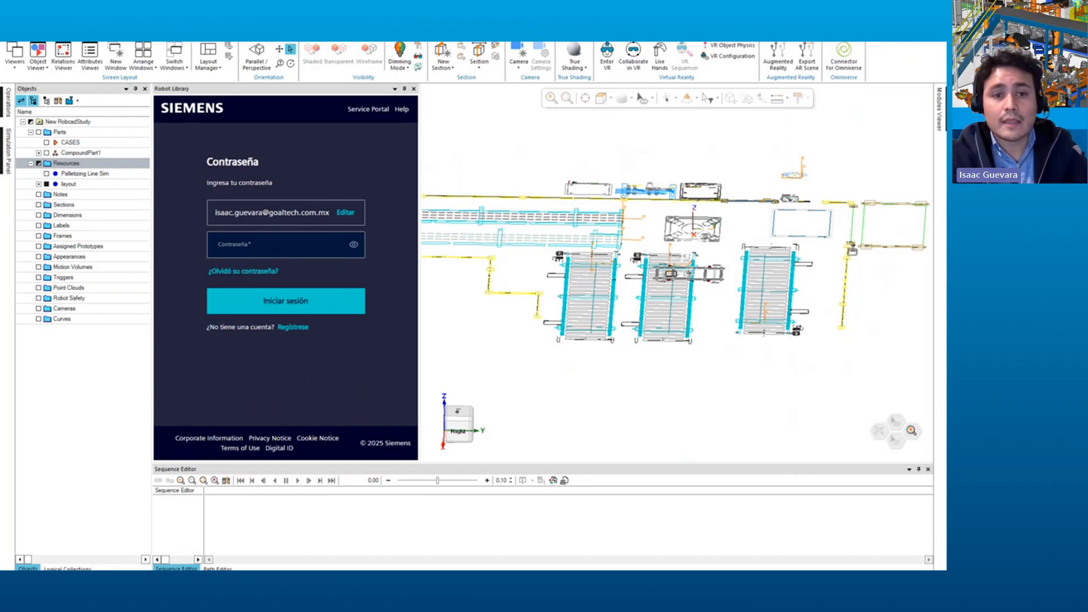
Step: Enter the account password and sign in to the Robot Library
click(300, 249)
key(ctrl+v)
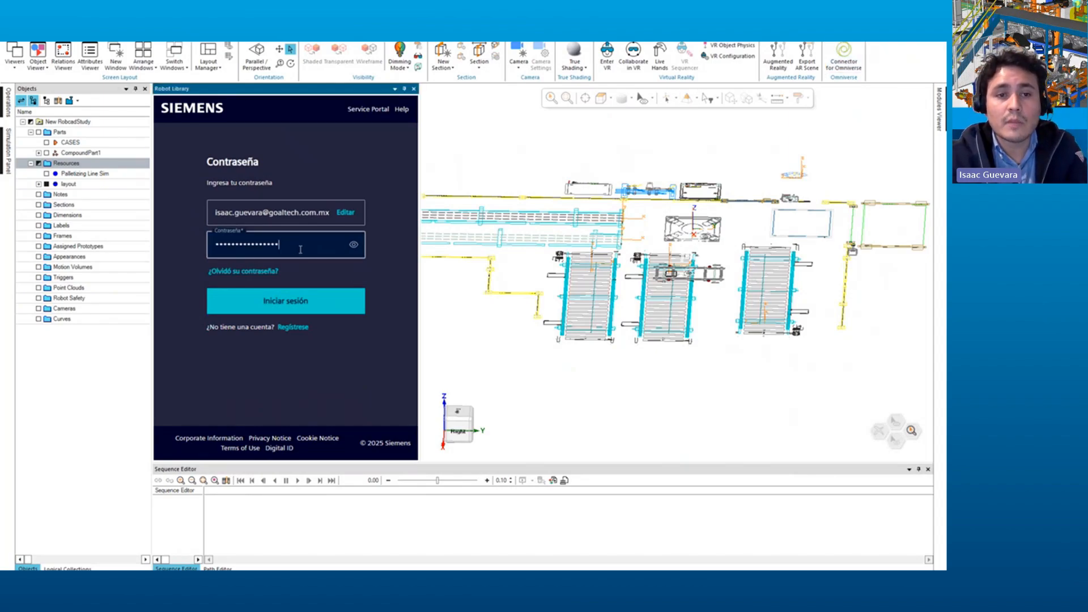
click(345, 308)
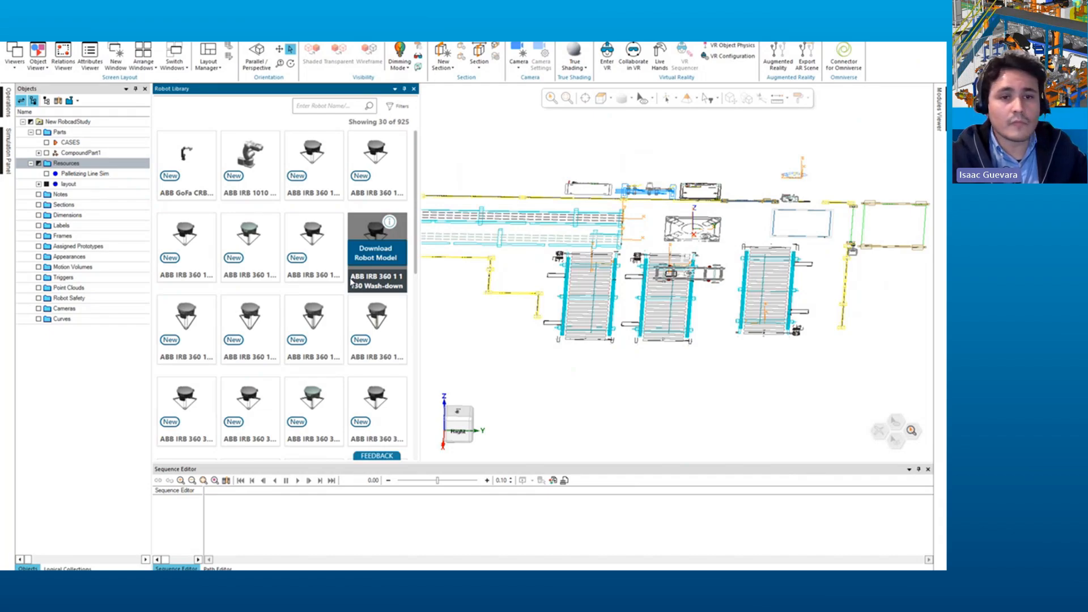
Step: Filter the Robot Library to Articulated robots from ABB with a payload of 50 - 200kg
click(403, 110)
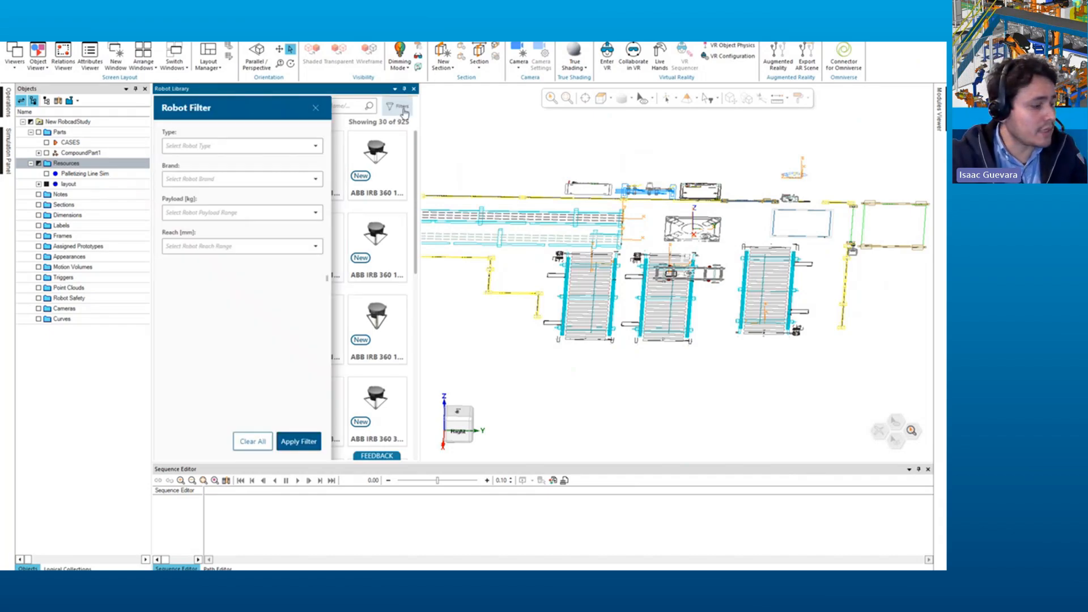
click(264, 146)
click(187, 162)
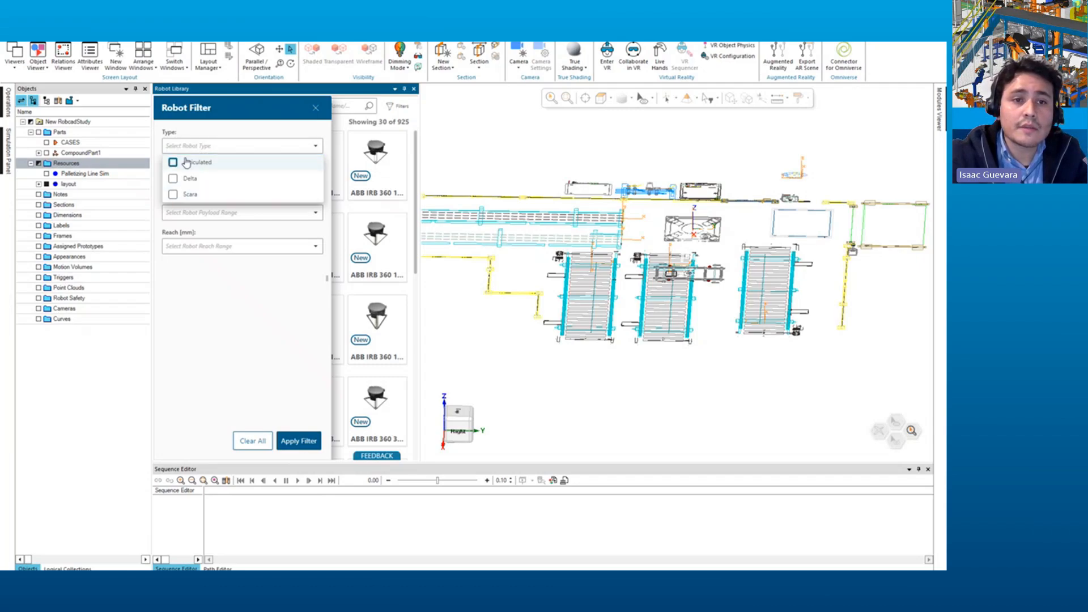
click(222, 285)
click(230, 181)
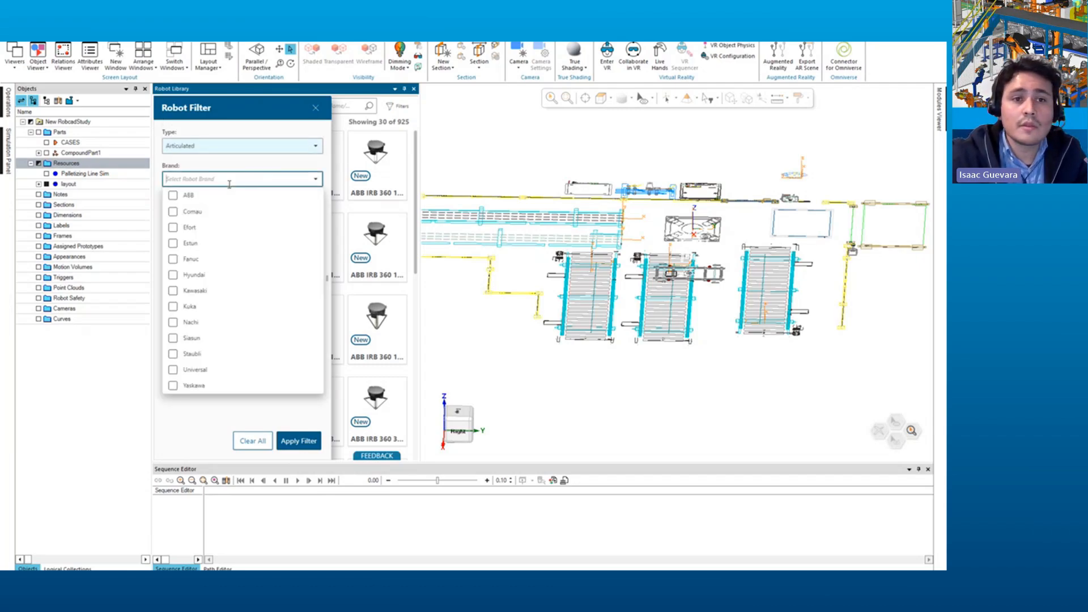
click(187, 195)
click(245, 412)
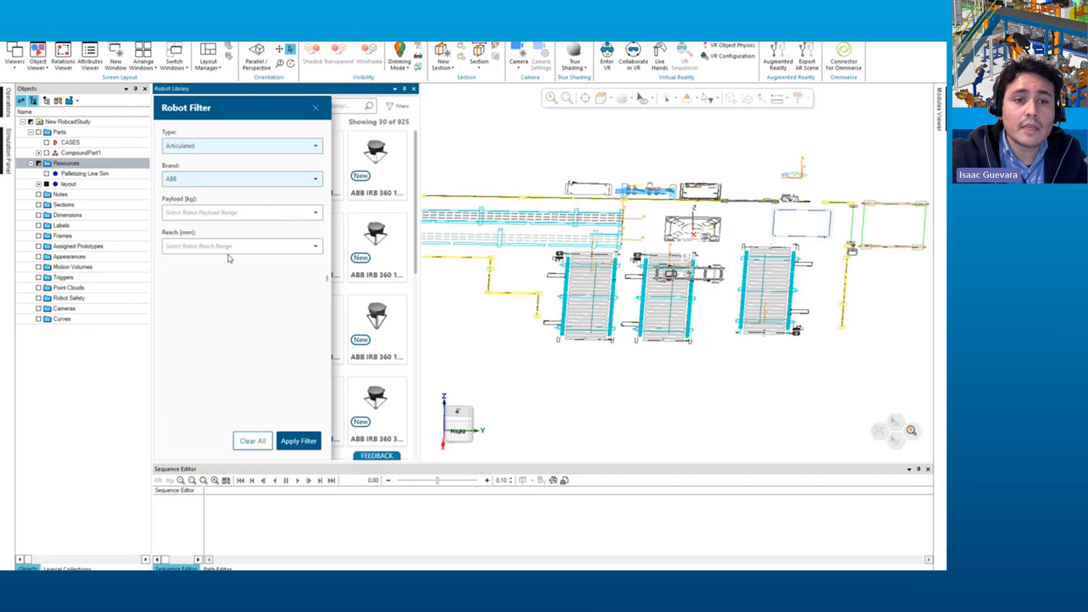
click(218, 215)
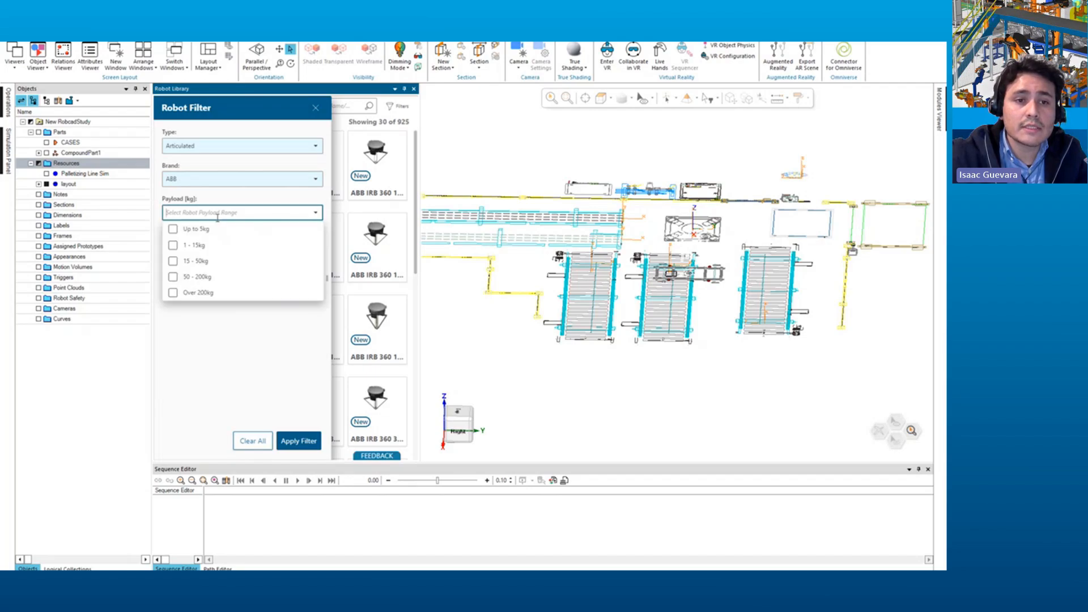
click(203, 277)
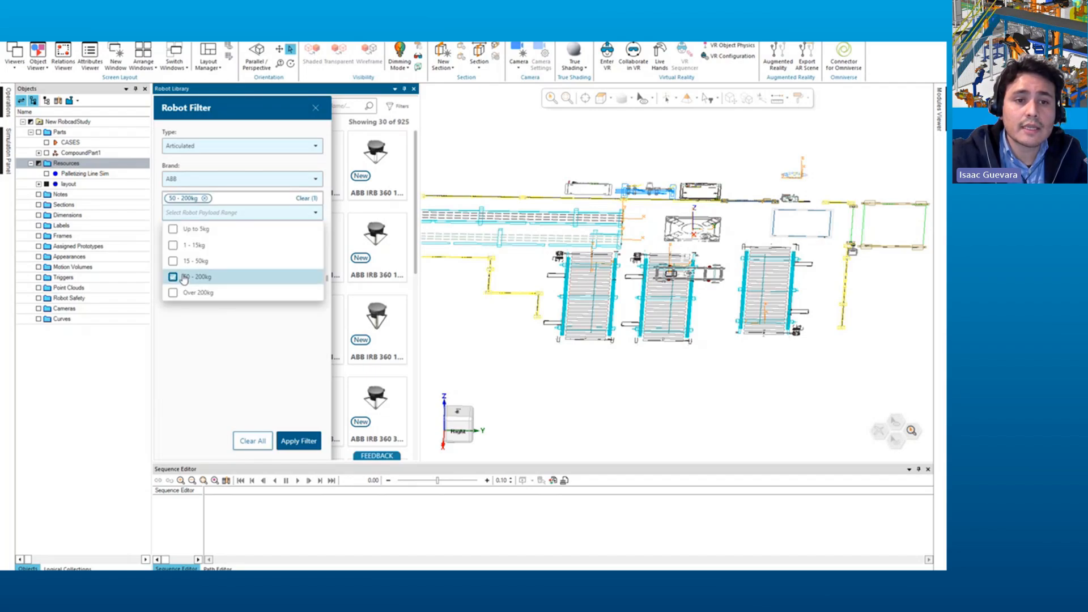
click(260, 369)
click(297, 445)
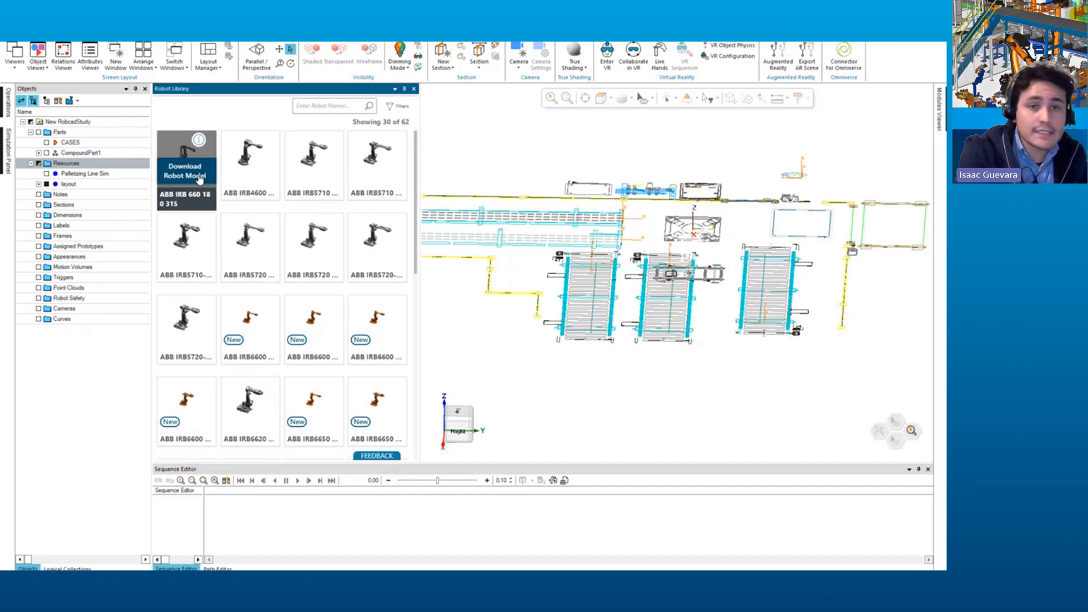
Step: Review the information for the ABB IRB 660 180 315 and try to download and insert its model
click(198, 140)
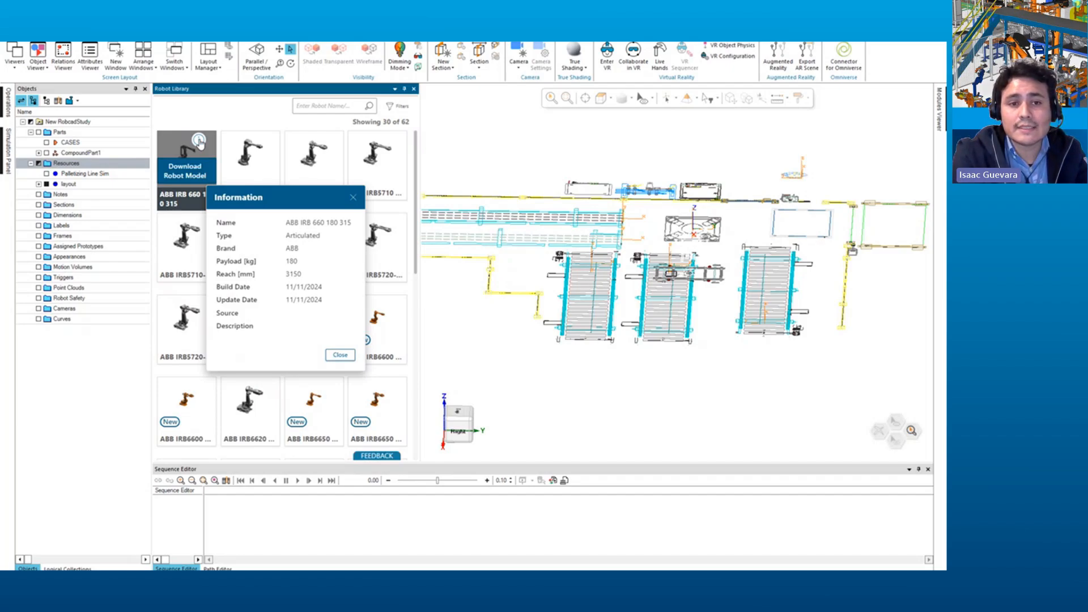
click(339, 354)
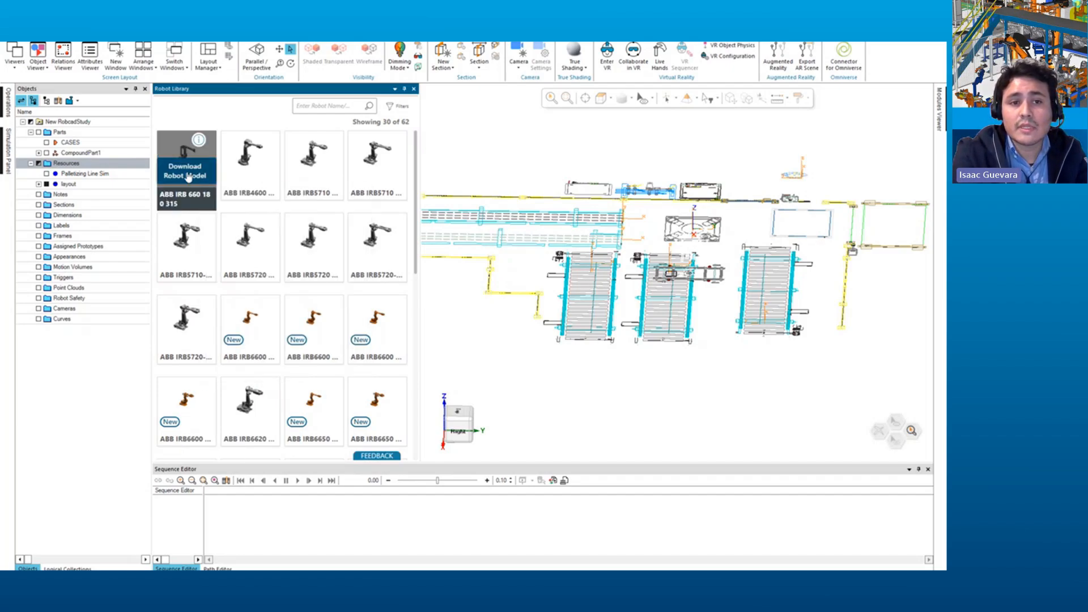
click(187, 174)
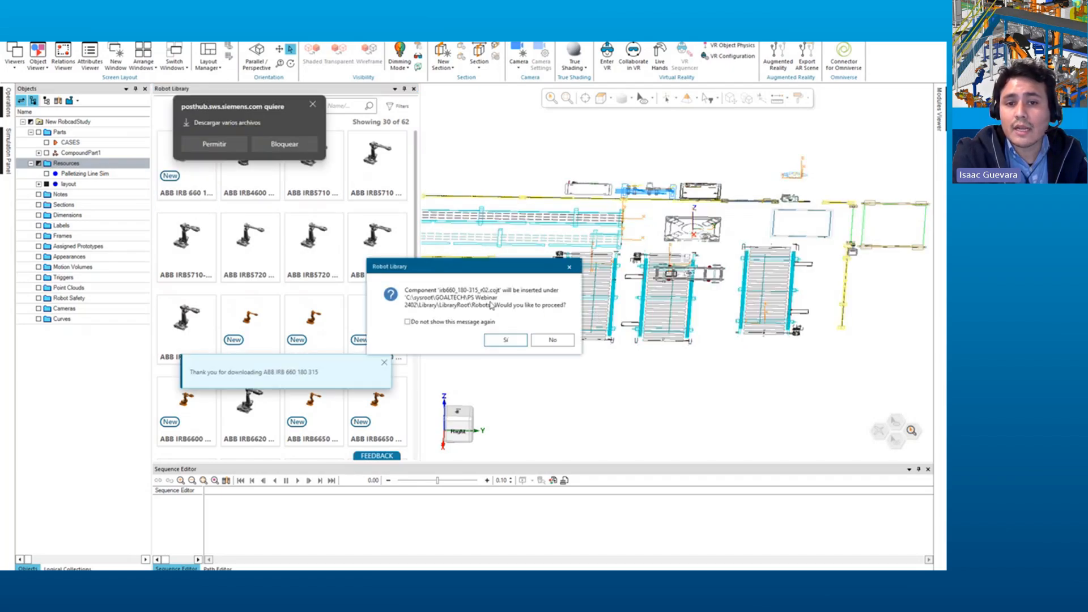
click(496, 342)
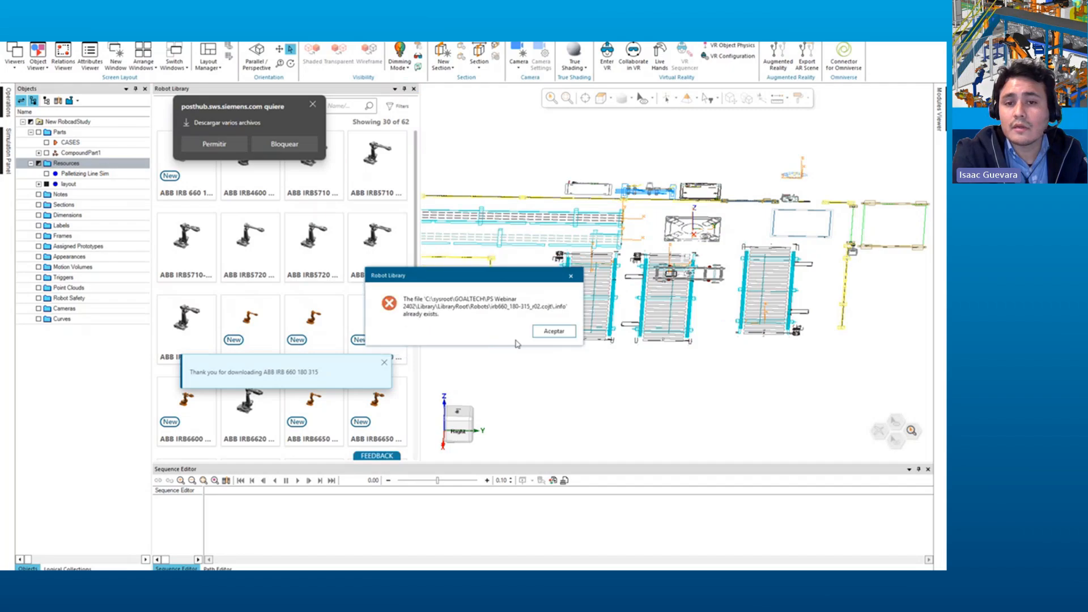
click(553, 331)
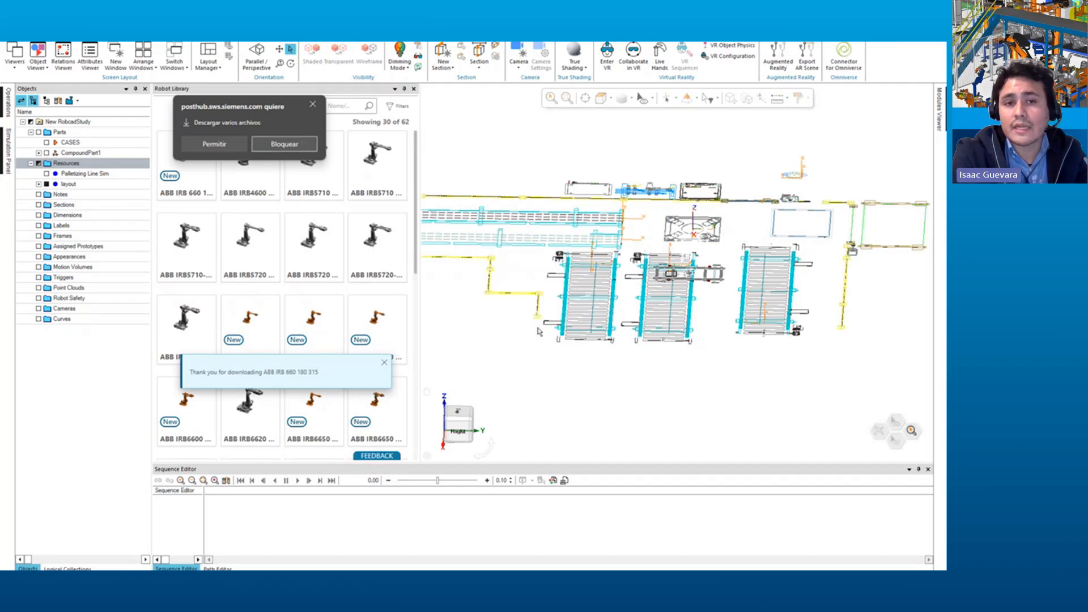
Step: Unpin the Robot Library and insert irb660_180-315_r02.cojt from the library's Robots folder
click(313, 104)
click(404, 89)
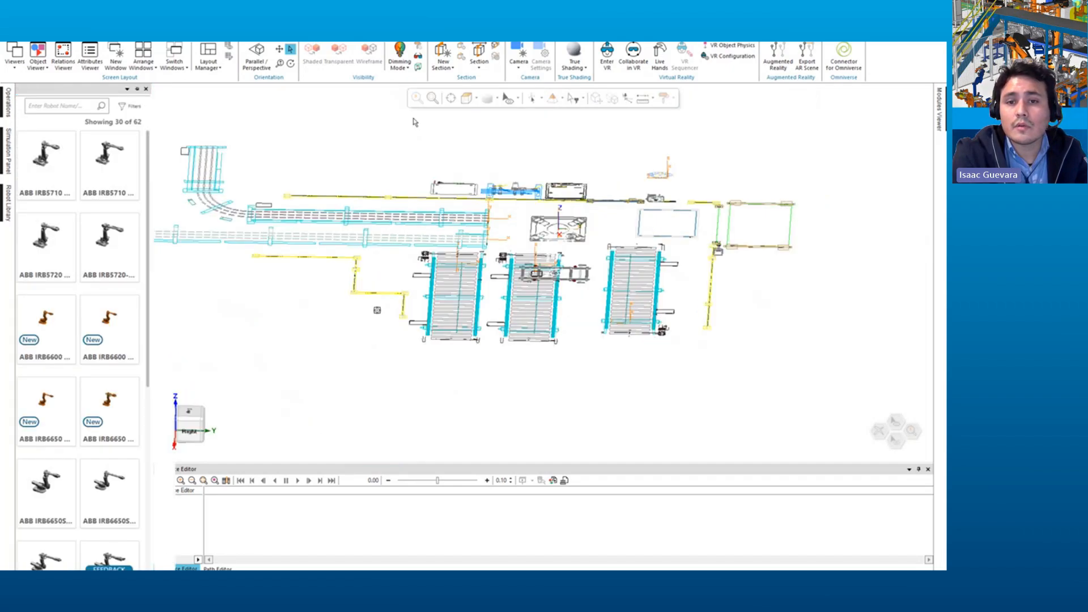
click(108, 36)
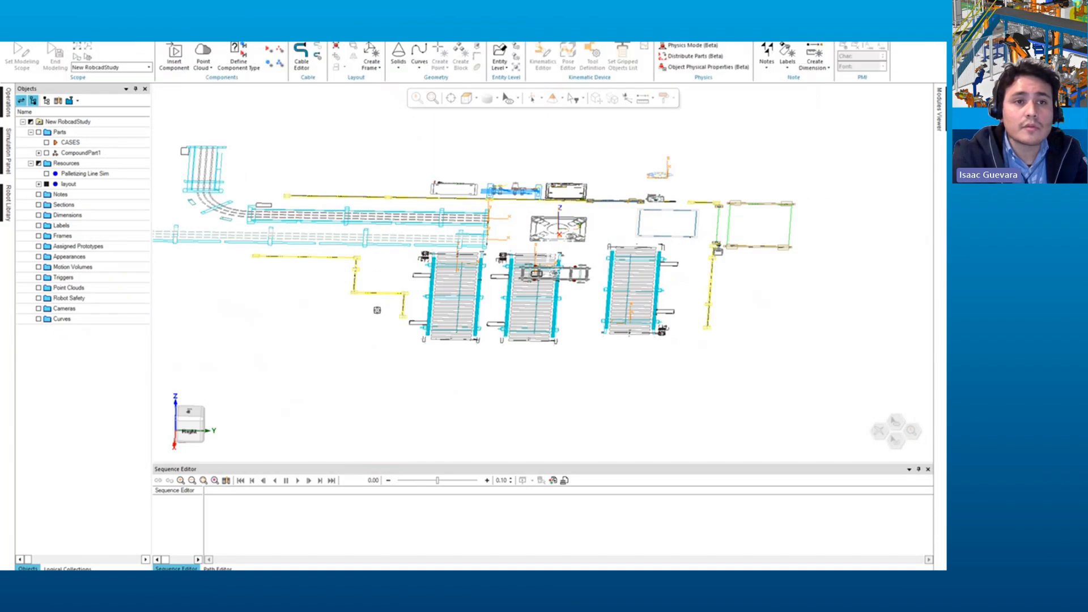
click(174, 57)
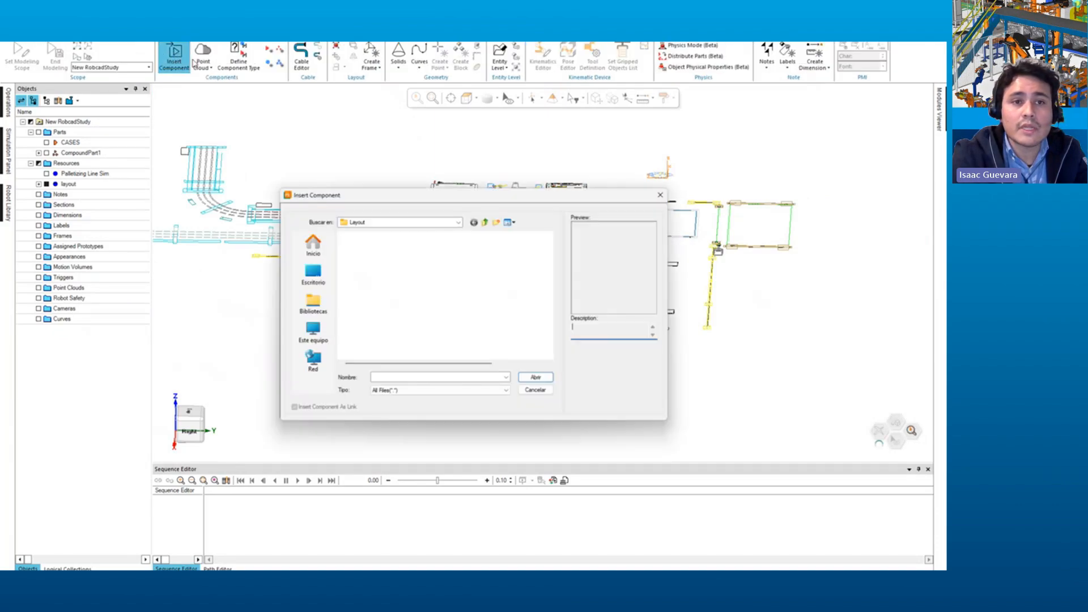
click(486, 221)
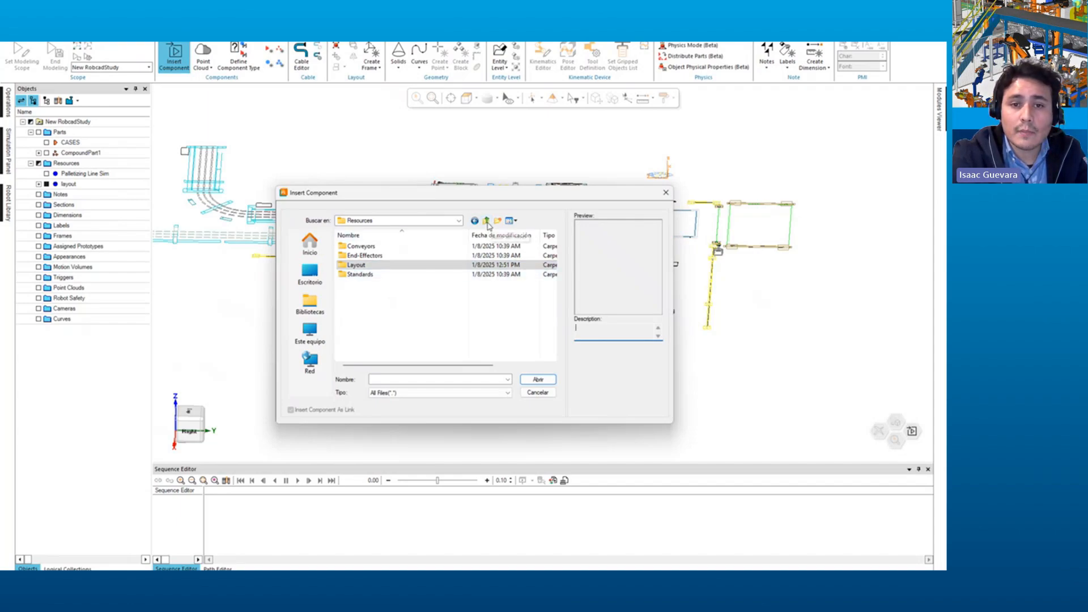
click(488, 225)
click(364, 269)
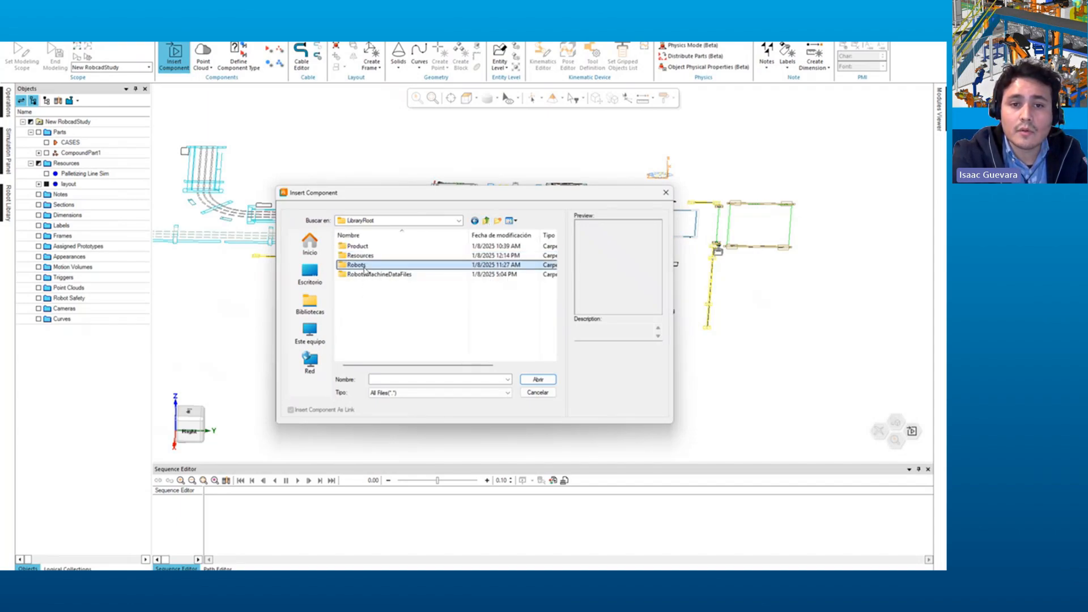
double_click(365, 267)
click(371, 246)
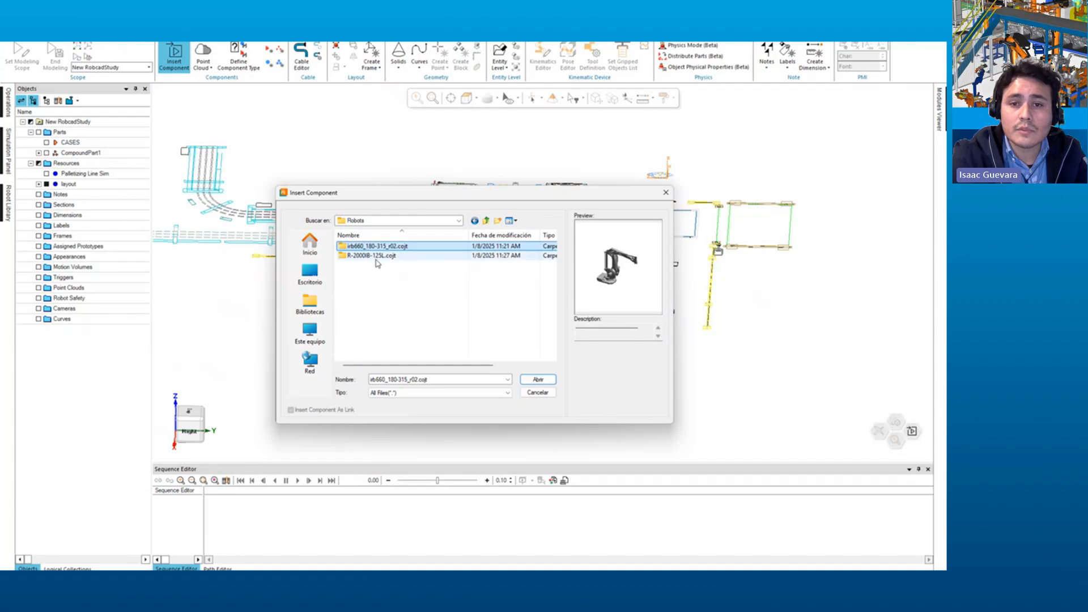
click(373, 255)
click(374, 246)
click(538, 379)
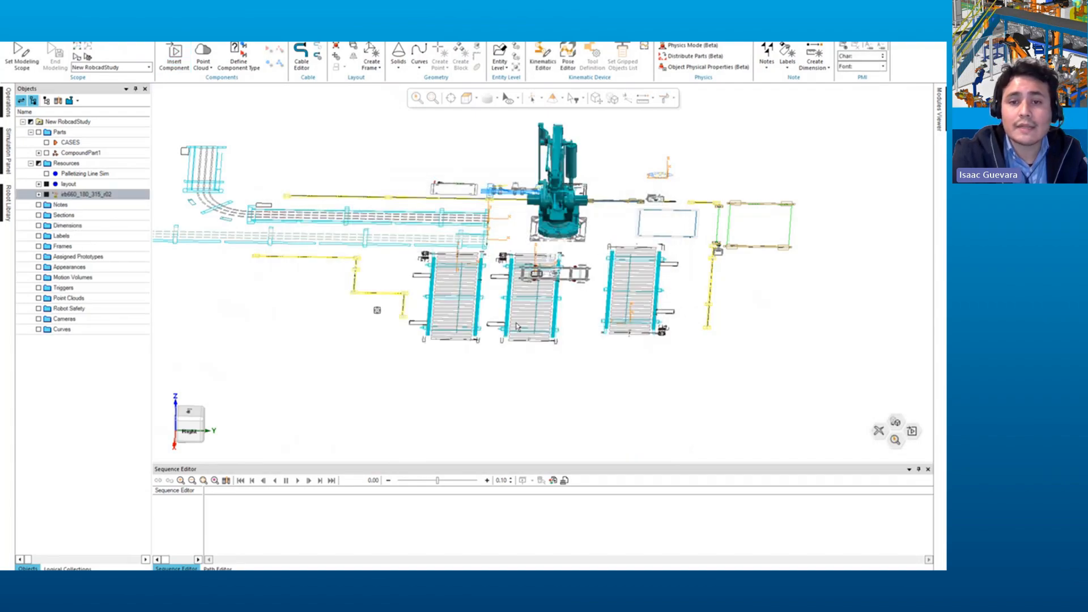
Step: Insert R-2000iB-125L.cojt from the Robots folder and compare it with the ABB robot at the same base
middle_drag(486, 298, 543, 324)
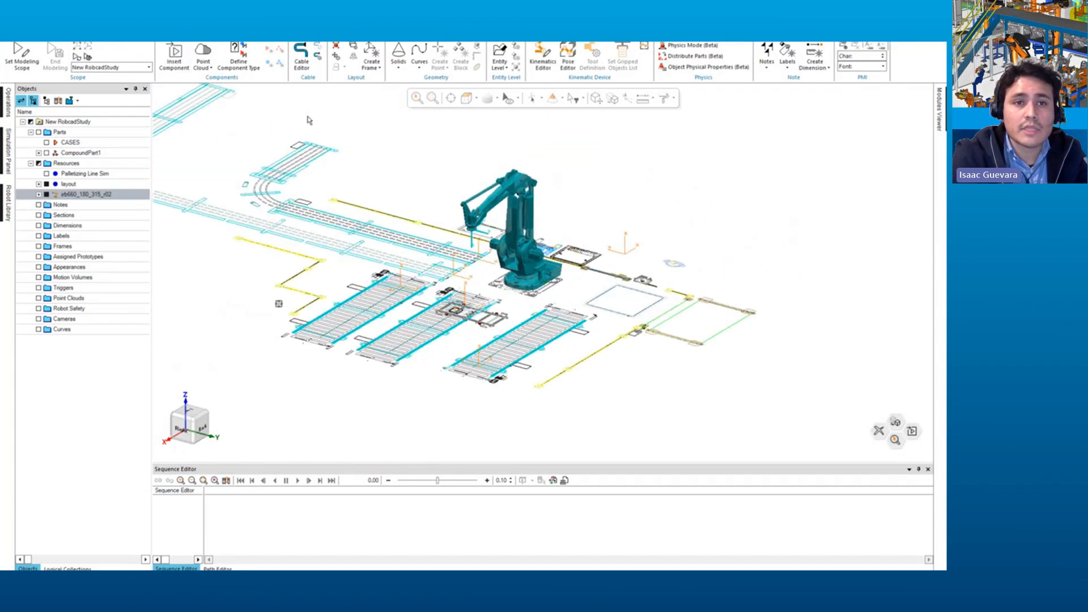
click(164, 56)
click(391, 256)
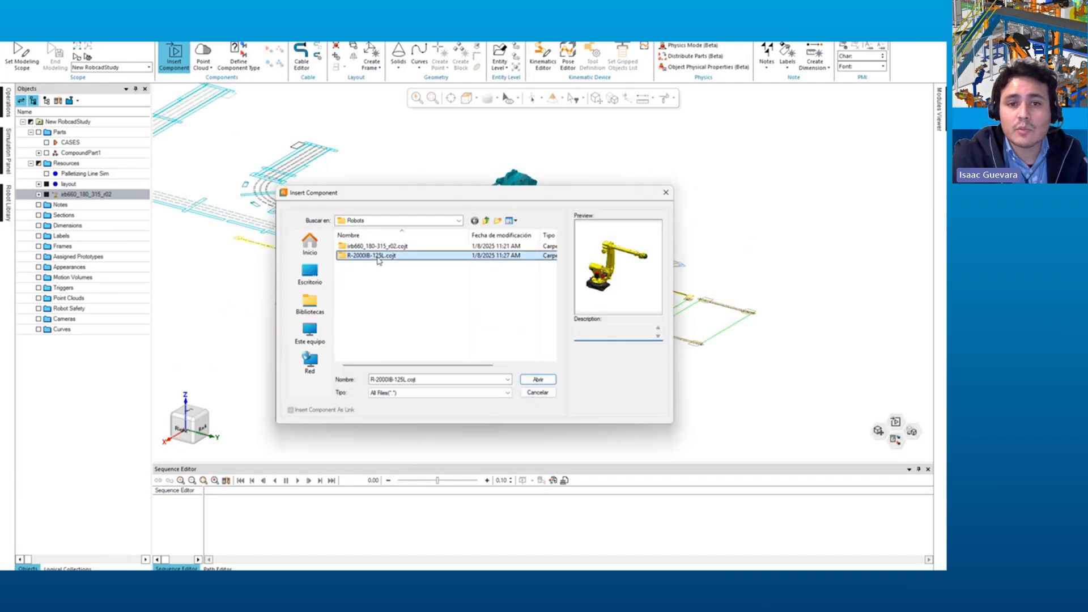
click(538, 379)
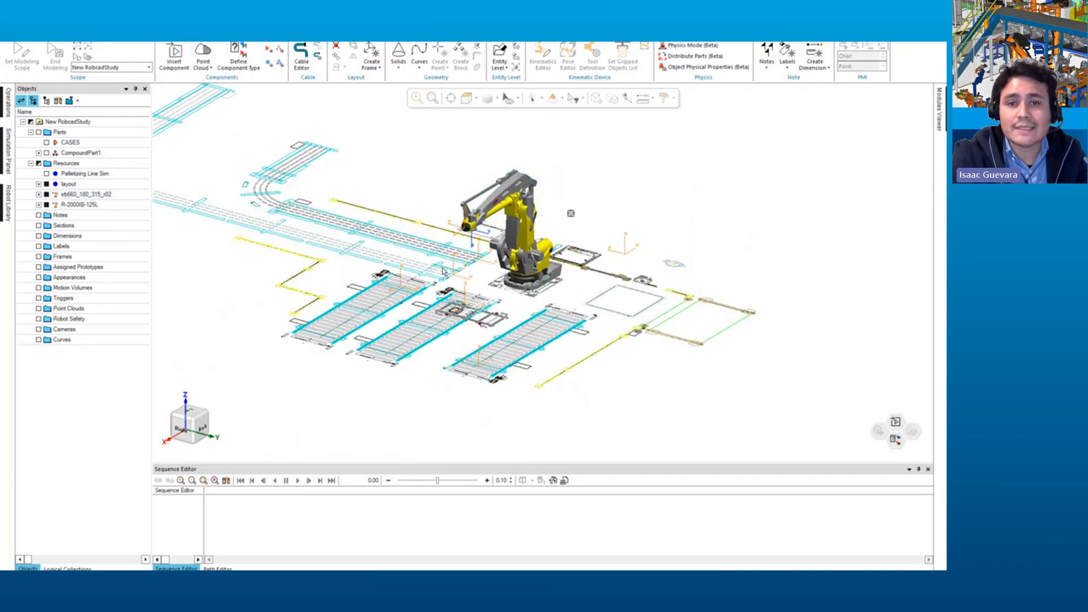
middle_drag(595, 283, 653, 291)
scroll(583, 274, up, 3)
click(461, 237)
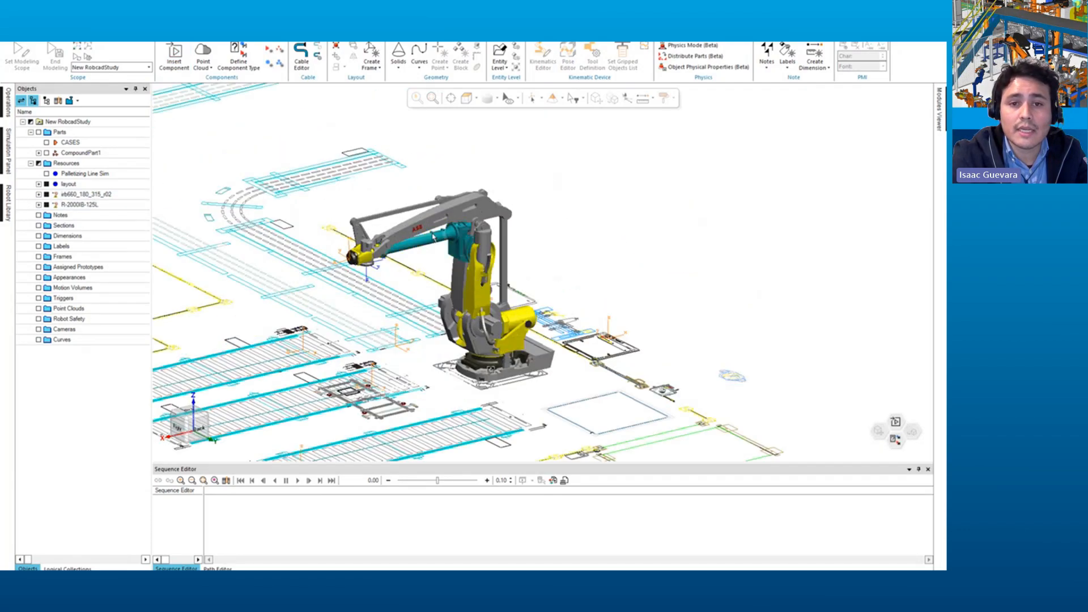
middle_drag(491, 371, 508, 237)
click(507, 237)
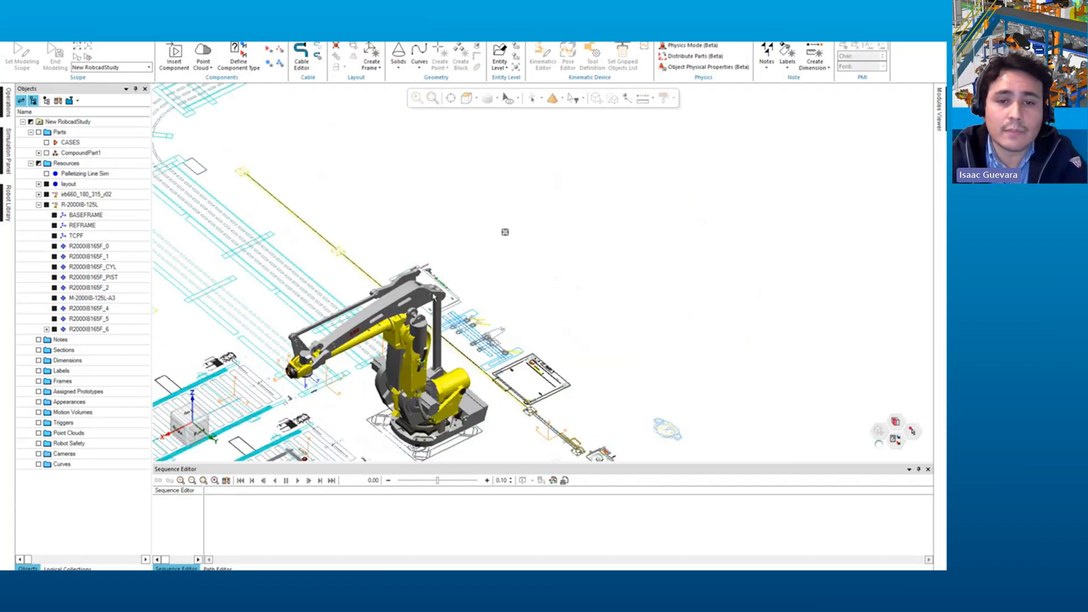
Step: Jog the irb660_180_315_r02 joints to about j1 32.78, j2 33.98, j3 -33.86 and j6 107.33
click(420, 286)
middle_drag(420, 287, 373, 318)
right_click(426, 265)
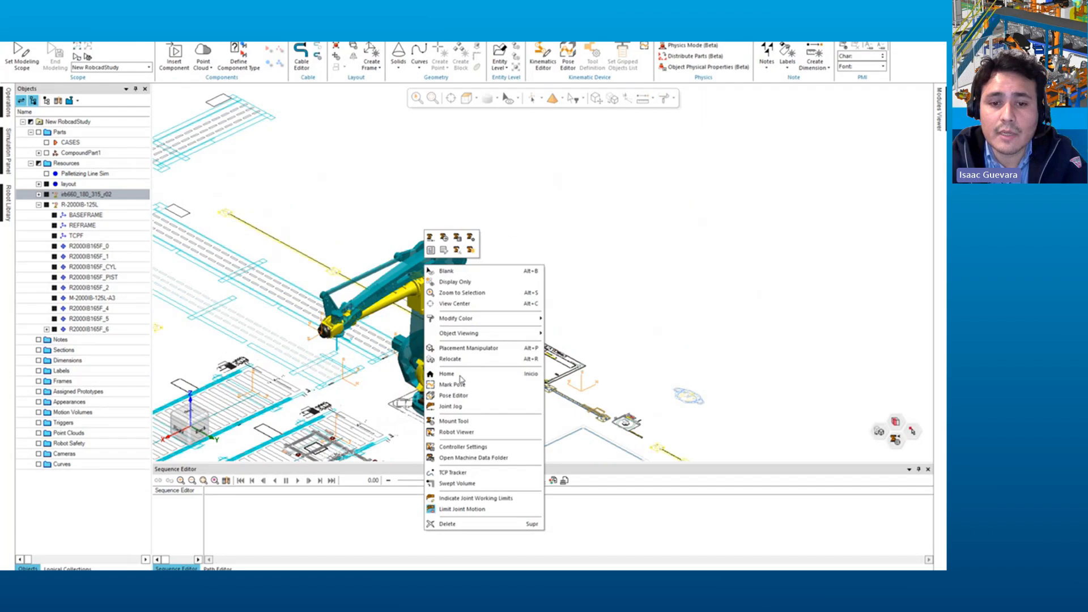
click(460, 407)
drag(314, 243, 629, 172)
mouse_move(593, 218)
mouse_down()
mouse_move(586, 229)
mouse_move(597, 228)
mouse_up()
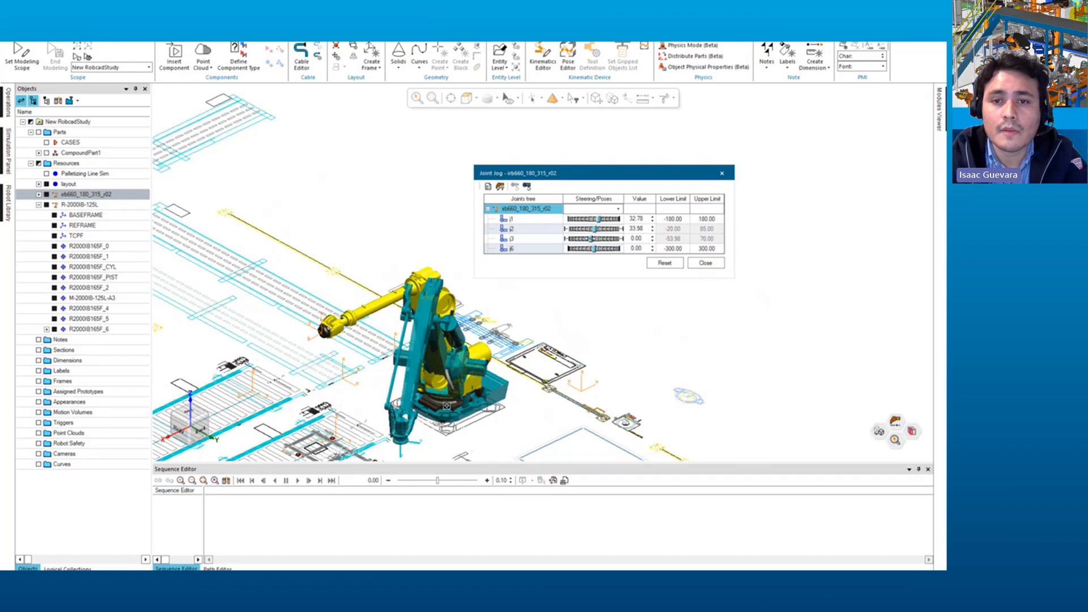
mouse_move(592, 239)
mouse_down()
mouse_move(578, 238)
mouse_move(605, 250)
mouse_up()
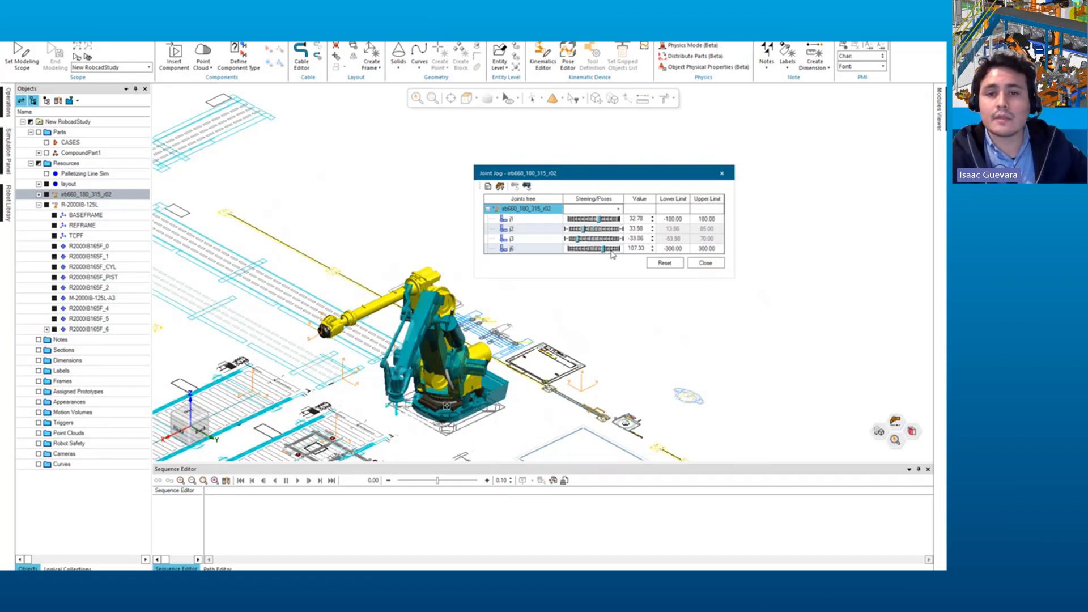
click(702, 342)
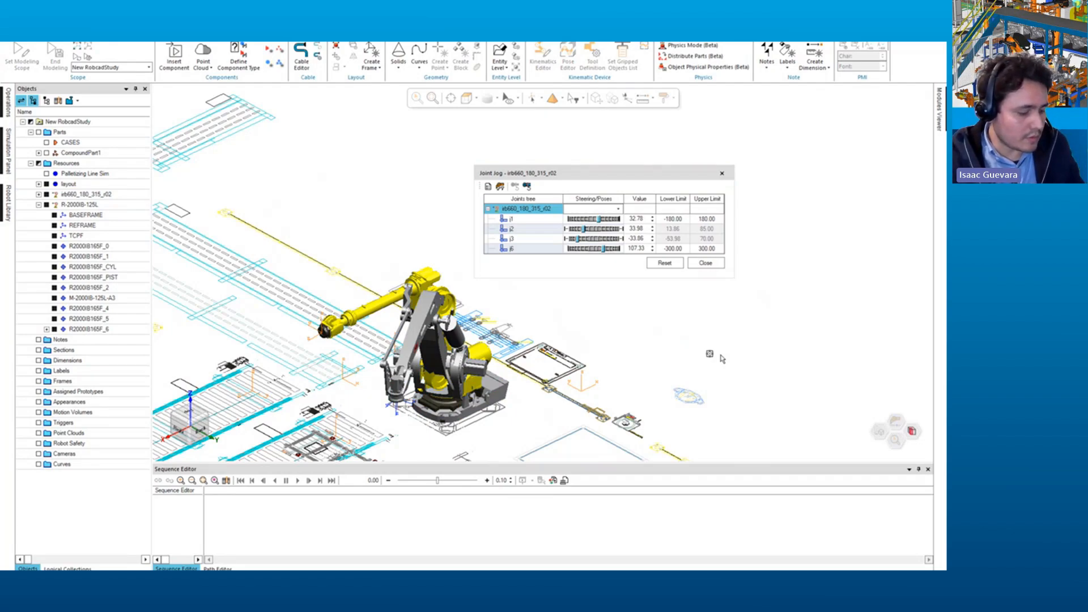
click(705, 261)
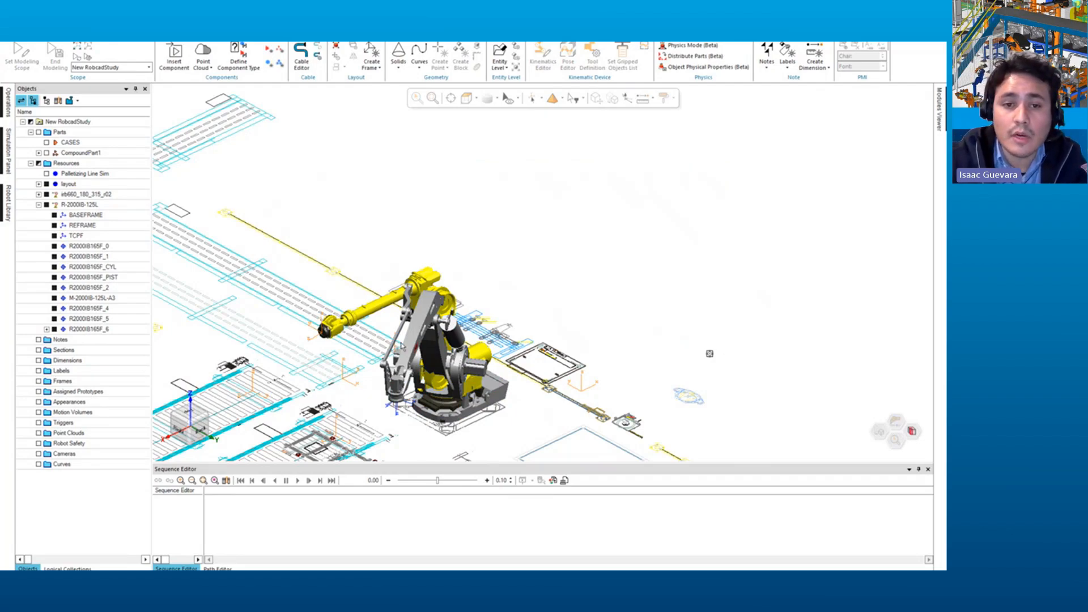
Step: Hide the R-2000iB-125L robot and return the irb660_180_315_r02 robot to its home pose
middle_drag(557, 286, 619, 251)
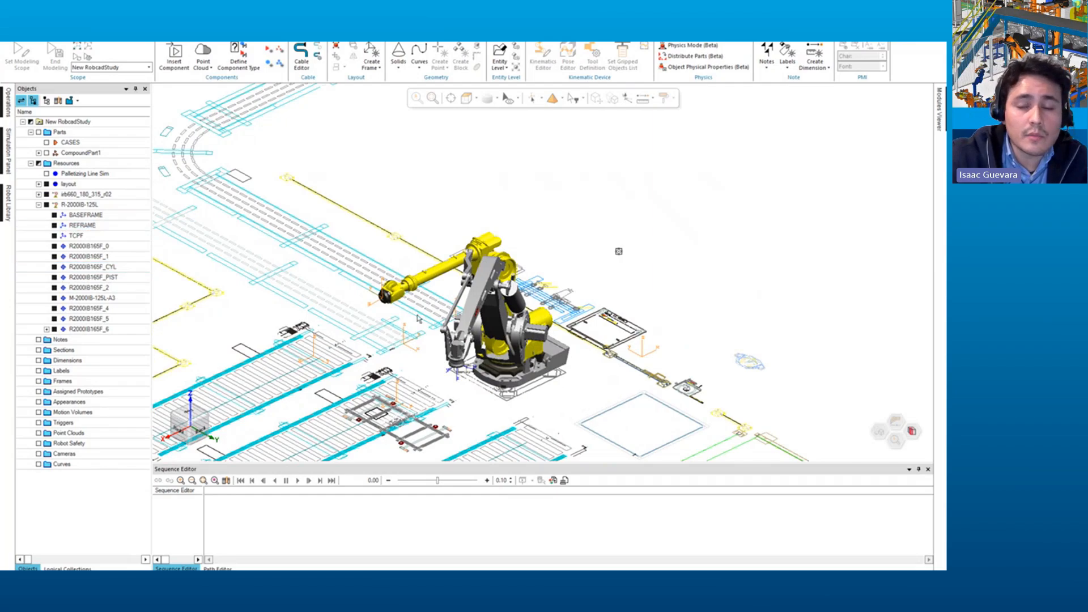
middle_drag(464, 322, 450, 322)
click(492, 360)
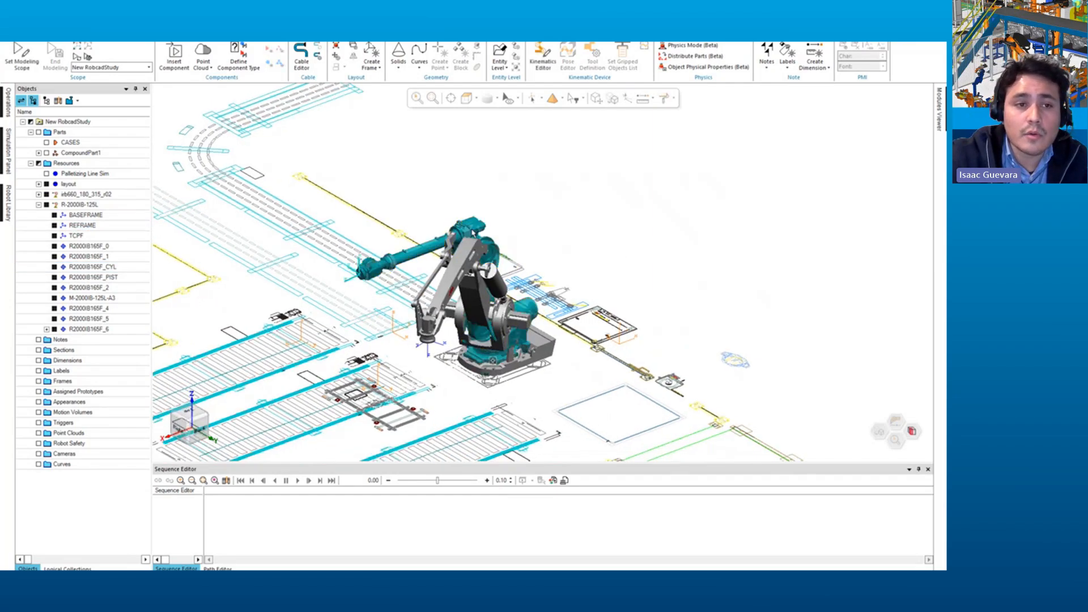
click(46, 205)
middle_drag(413, 260, 394, 281)
click(414, 182)
click(595, 208)
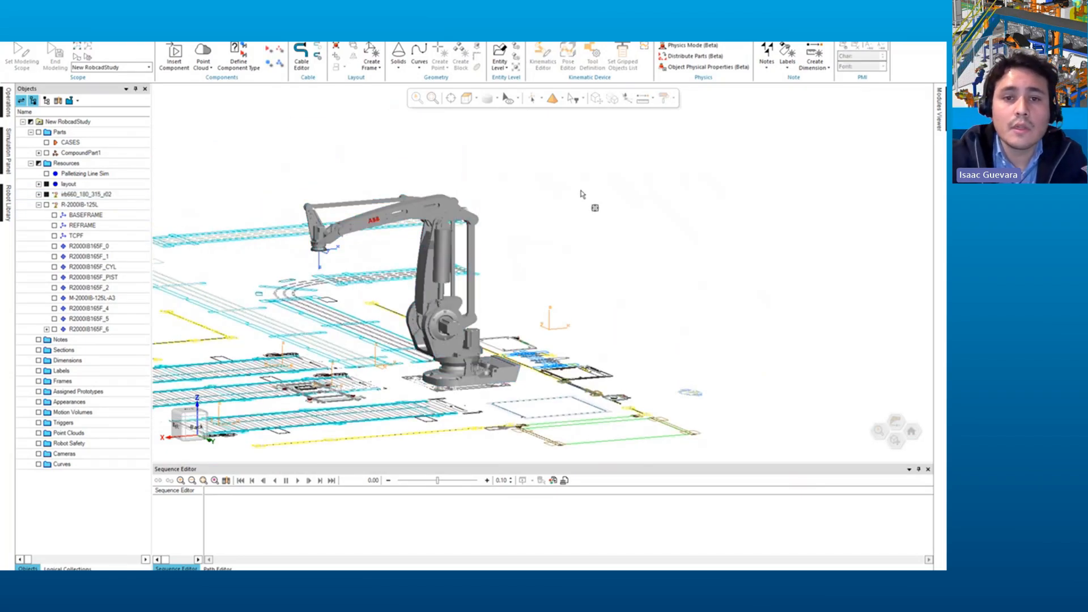
Step: Insert the R1_GRIPPER component from the library's Resources > End-Effectors folder into the study
click(173, 56)
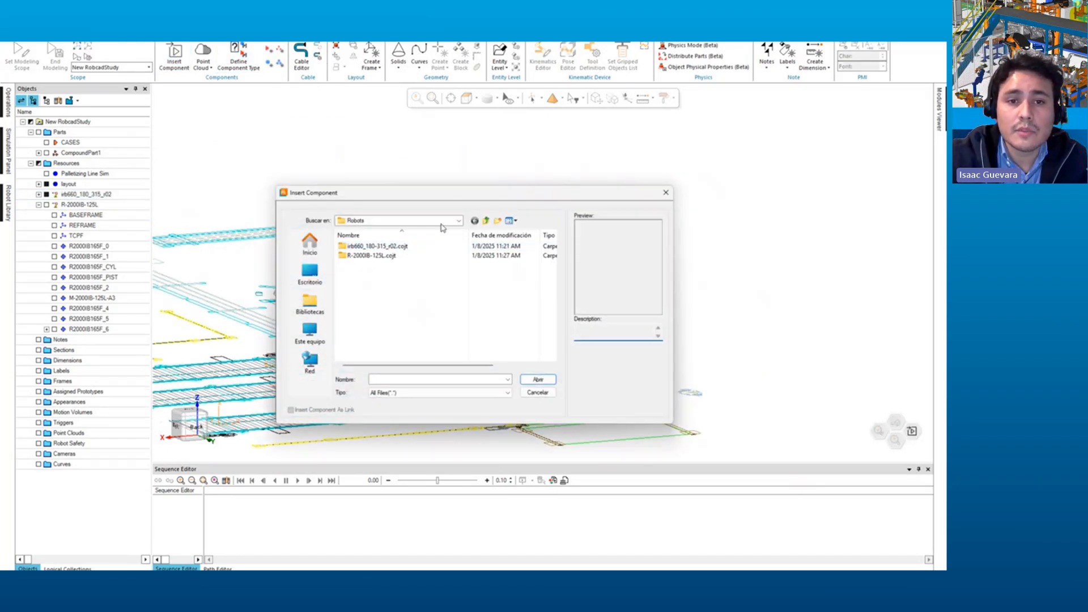
click(486, 221)
click(486, 222)
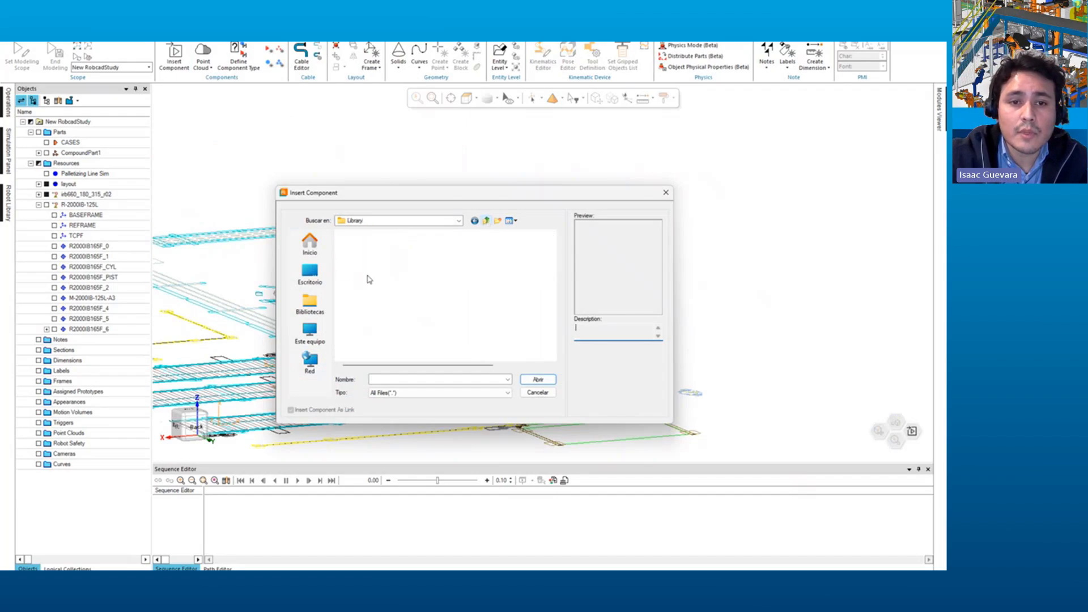
click(486, 221)
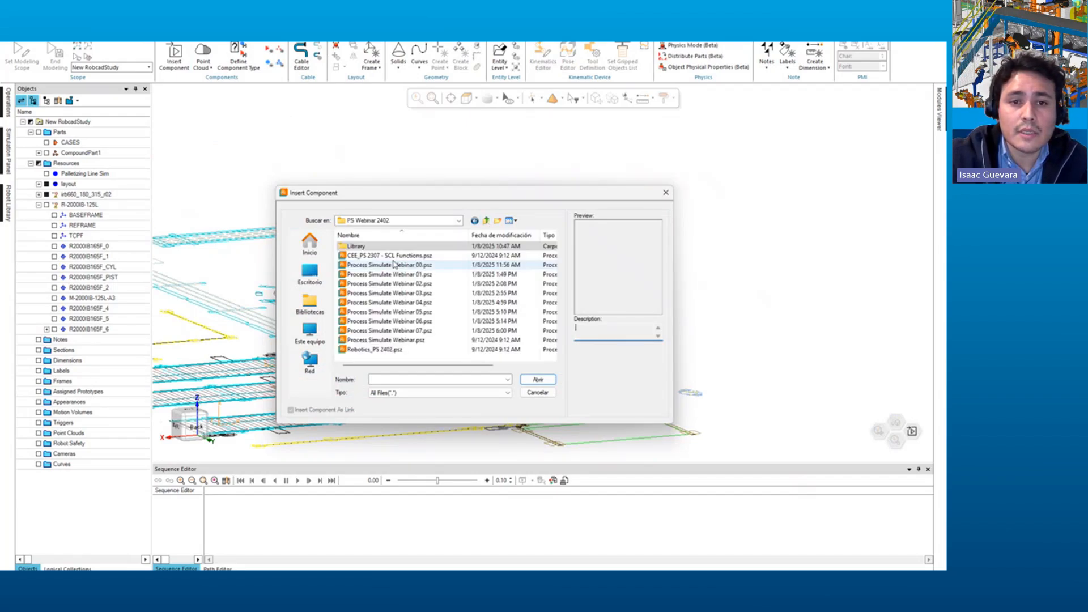
double_click(366, 248)
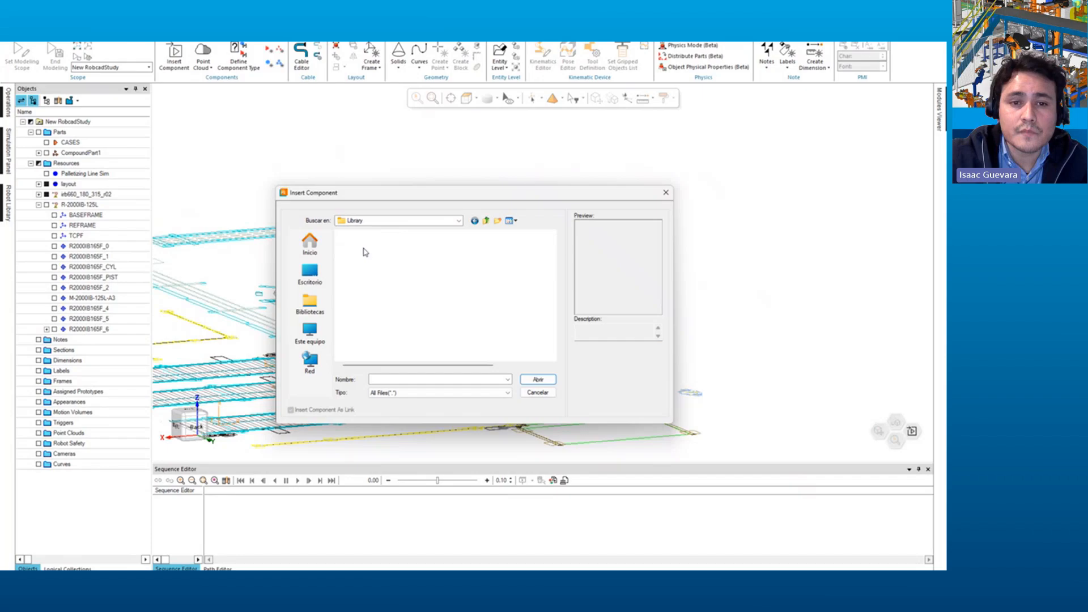
double_click(364, 256)
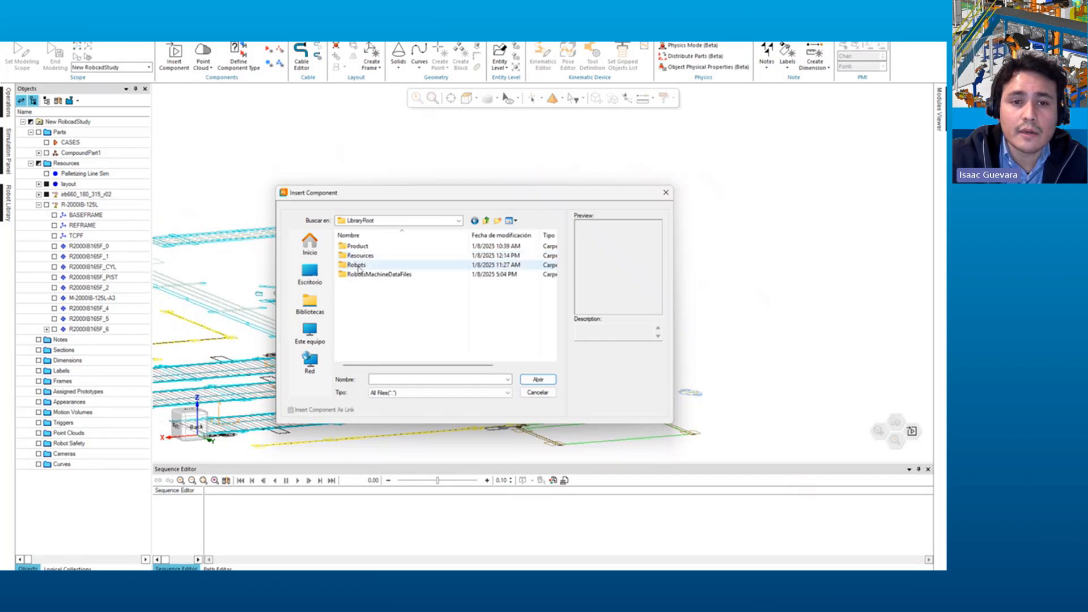
double_click(365, 257)
double_click(364, 256)
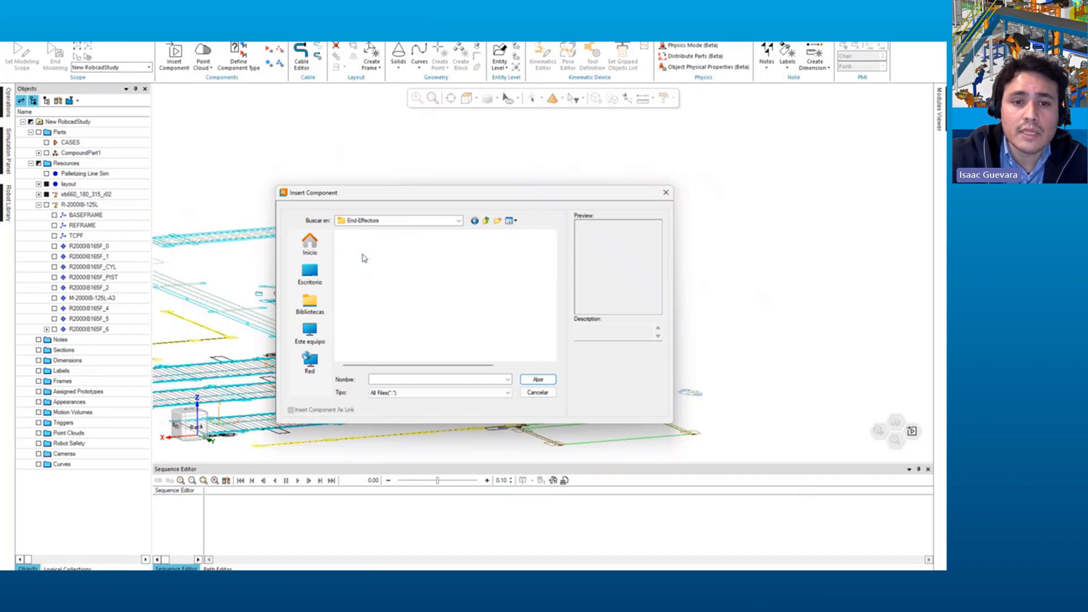
click(368, 246)
click(530, 379)
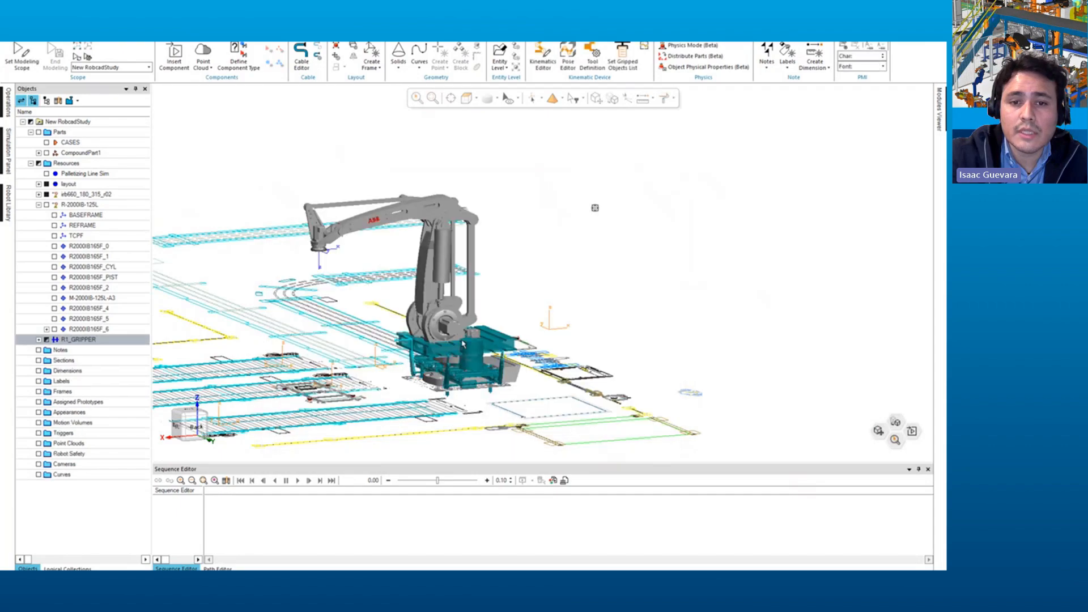
Step: Move R1_GRIPPER about 1828 mm along X, away from the ABB robot's base, with the Placement Manipulator
middle_drag(598, 277, 599, 329)
click(599, 328)
click(460, 407)
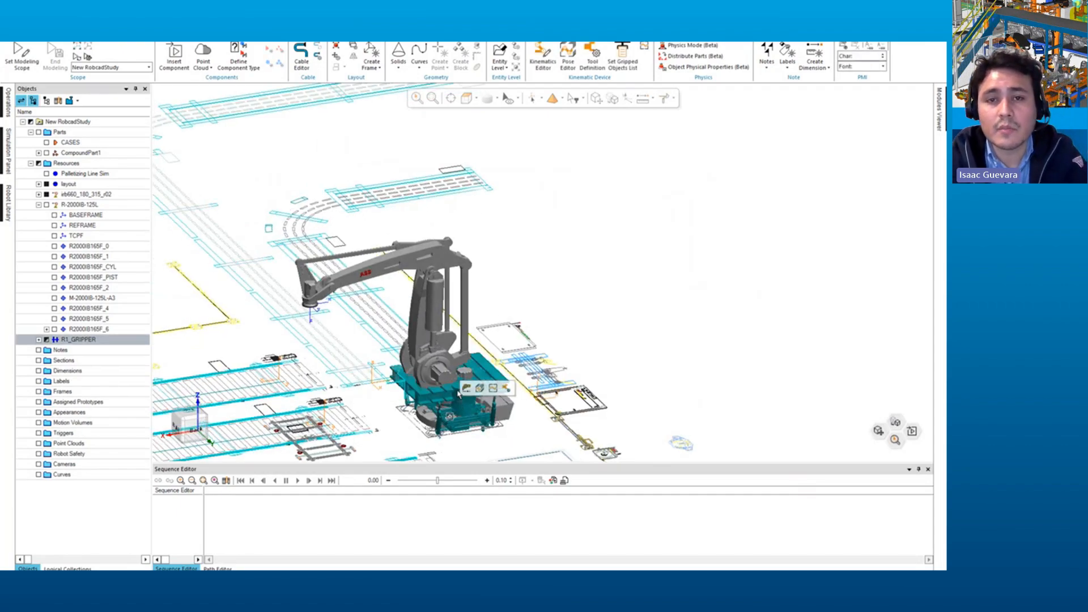
click(596, 98)
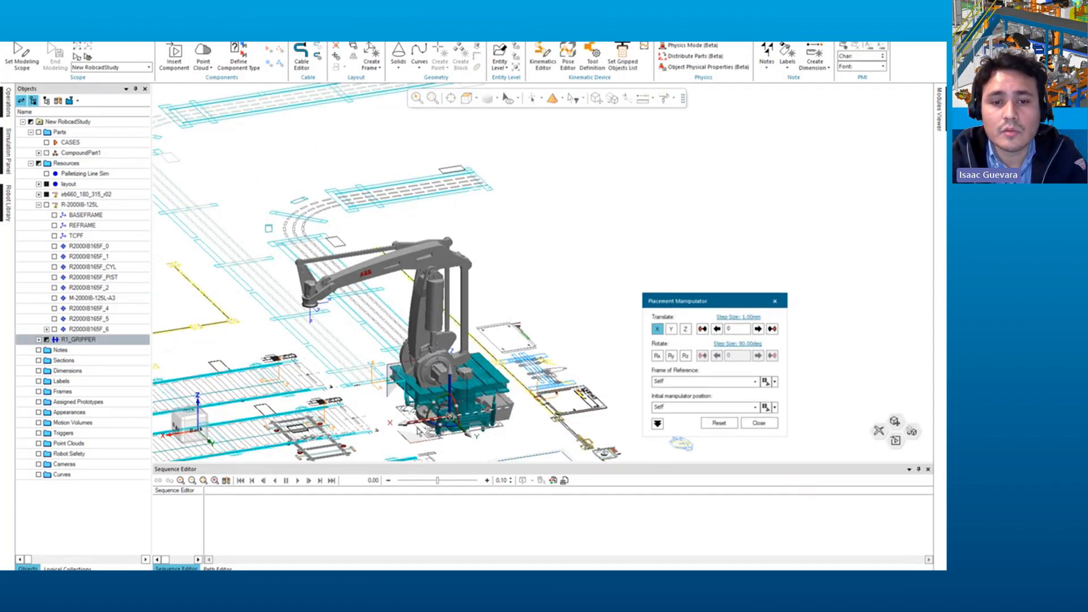
drag(419, 430, 337, 436)
click(526, 283)
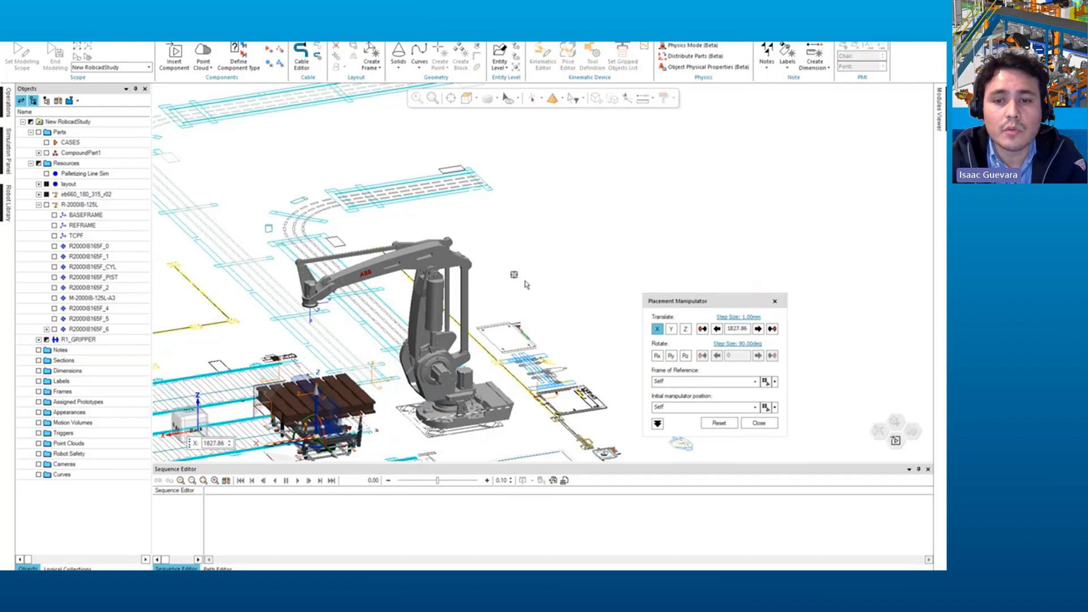
click(759, 423)
Step: Bring up the Pose Editor for R1_GRIPPER and move the gripper to its OPEN and CLOSE poses
middle_drag(379, 419, 452, 308)
scroll(494, 203, up, 4)
click(438, 217)
scroll(438, 218, down, 4)
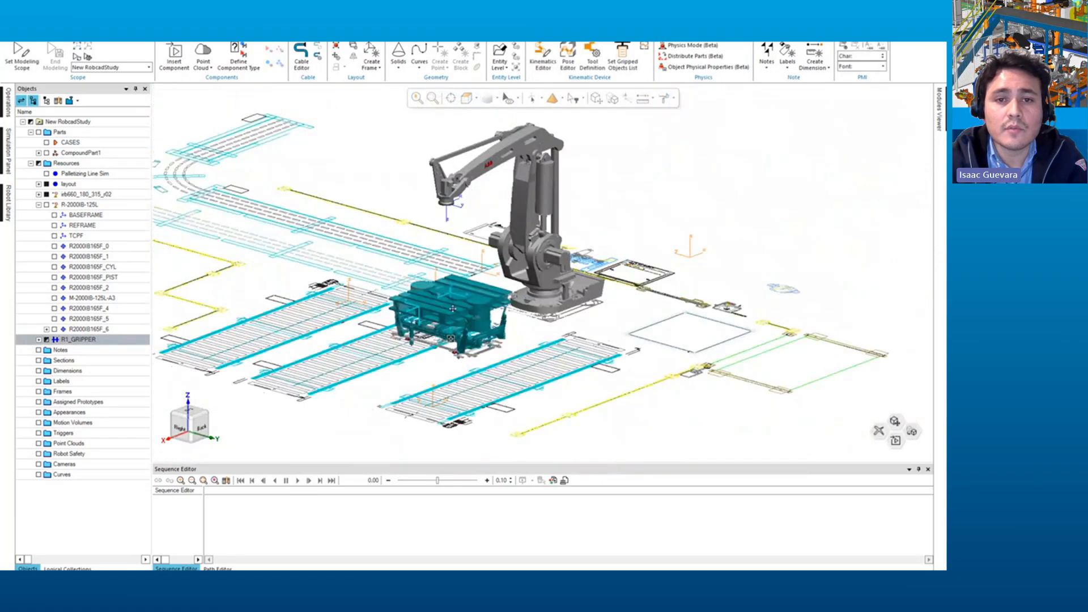
scroll(445, 62, down, 2)
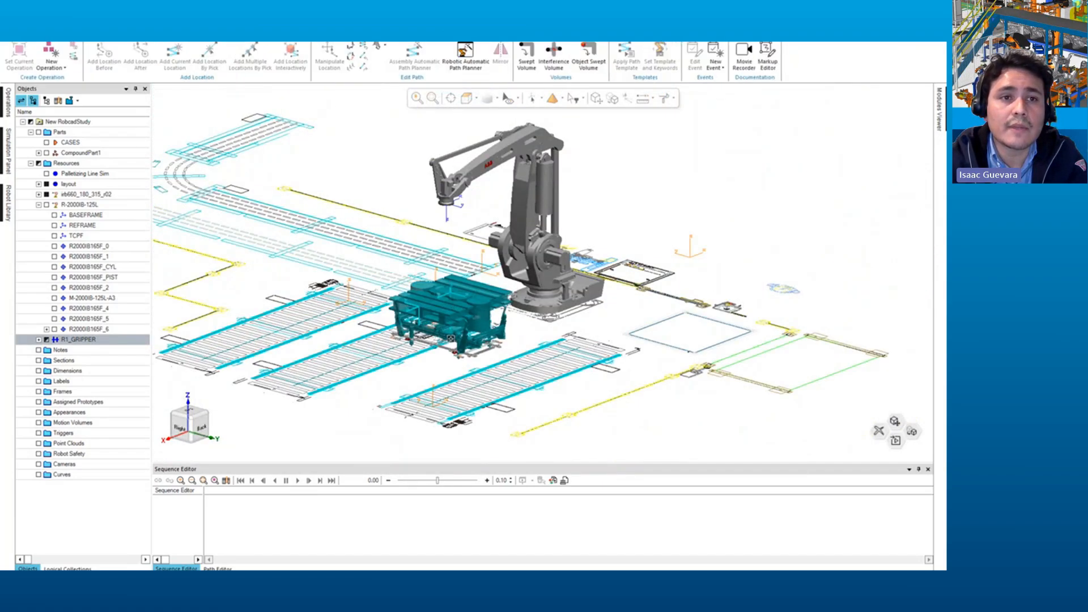
scroll(445, 61, down, 1)
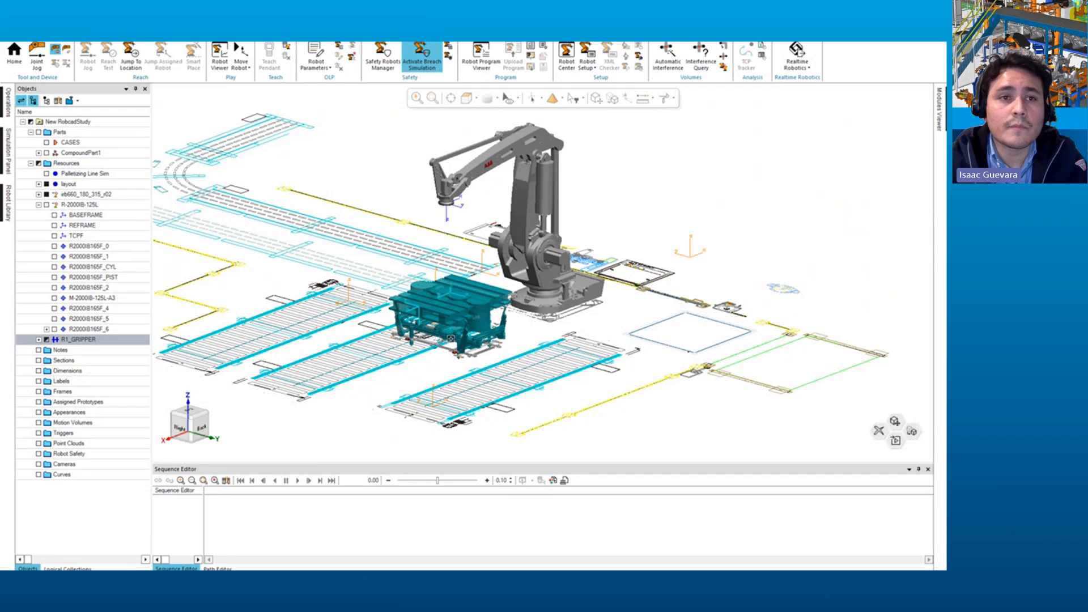
scroll(444, 61, up, 1)
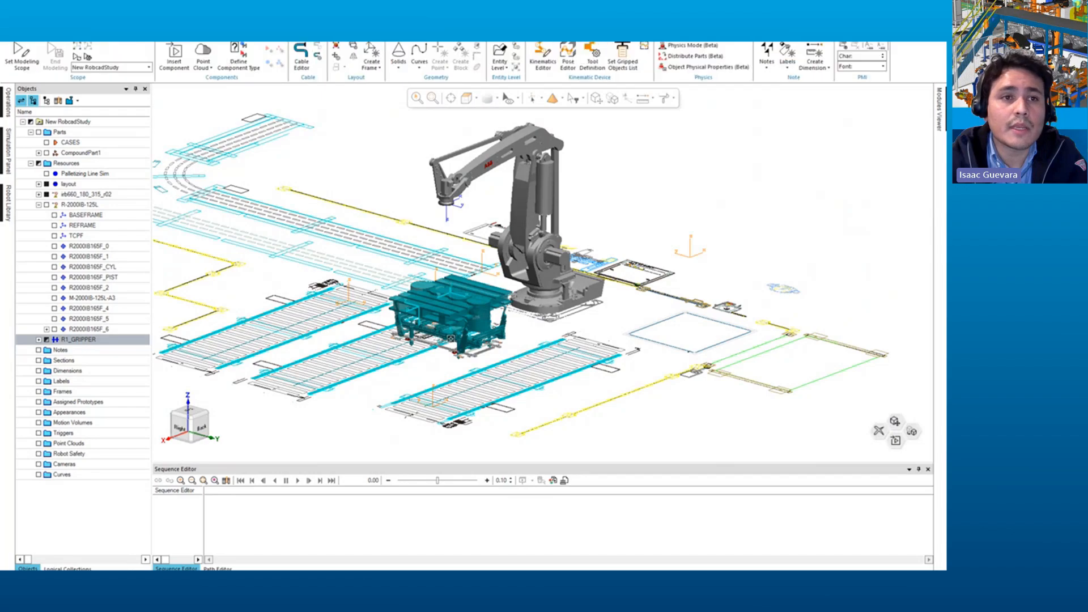
click(569, 57)
scroll(514, 260, up, 3)
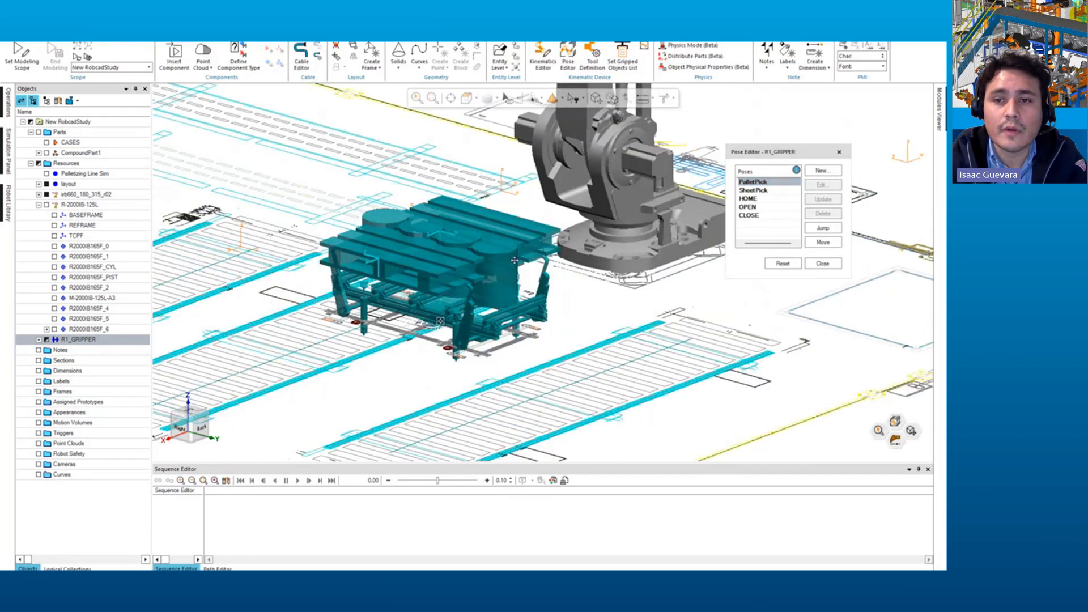
click(749, 207)
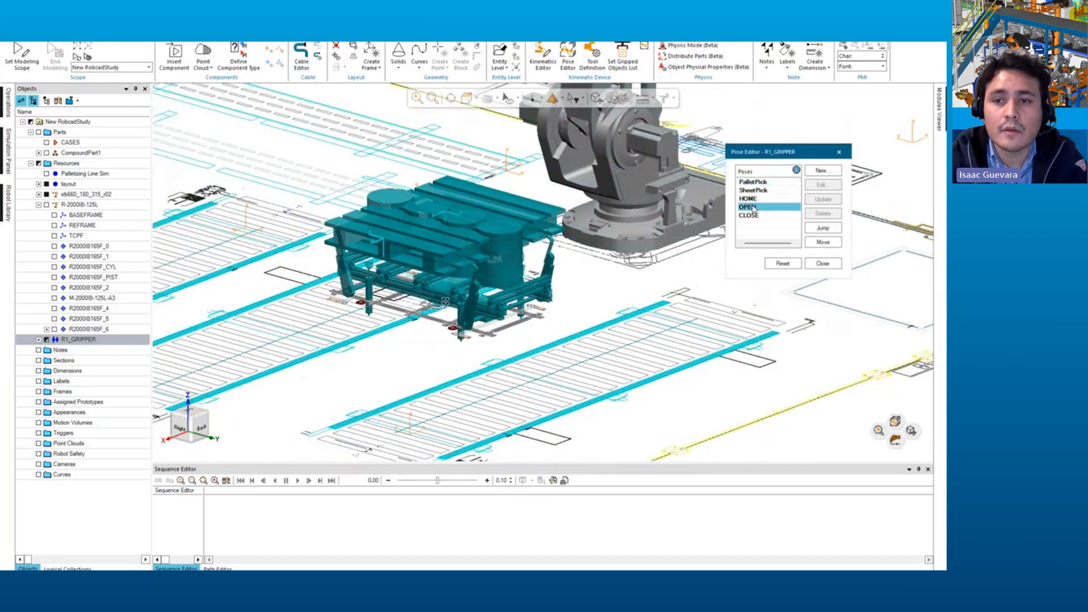
click(823, 242)
click(791, 216)
click(815, 242)
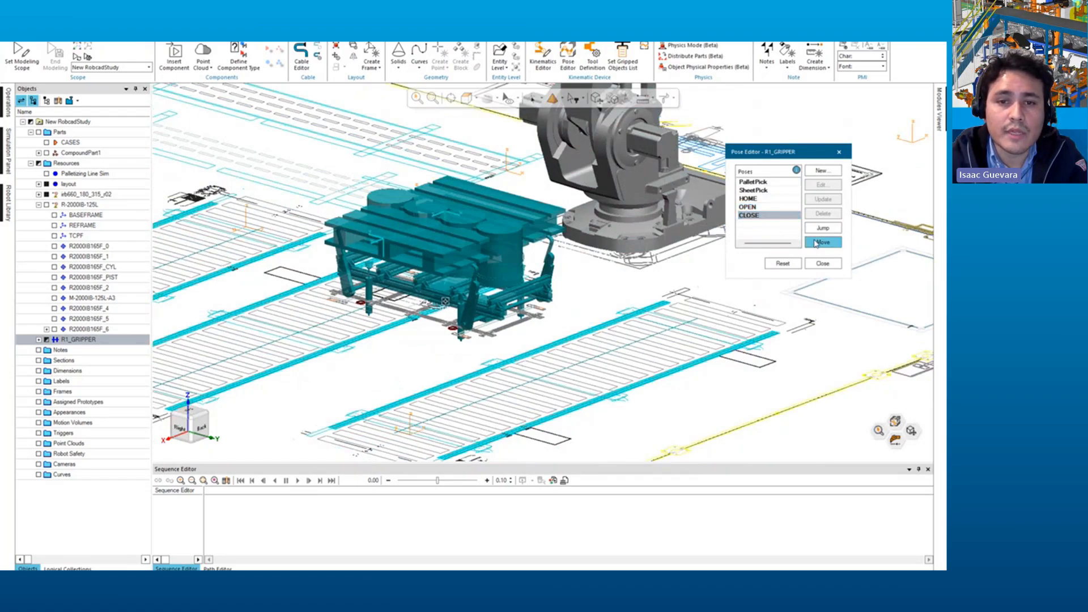
Step: Move R1_GRIPPER to its SheetPick pose and close the Pose Editor
click(749, 199)
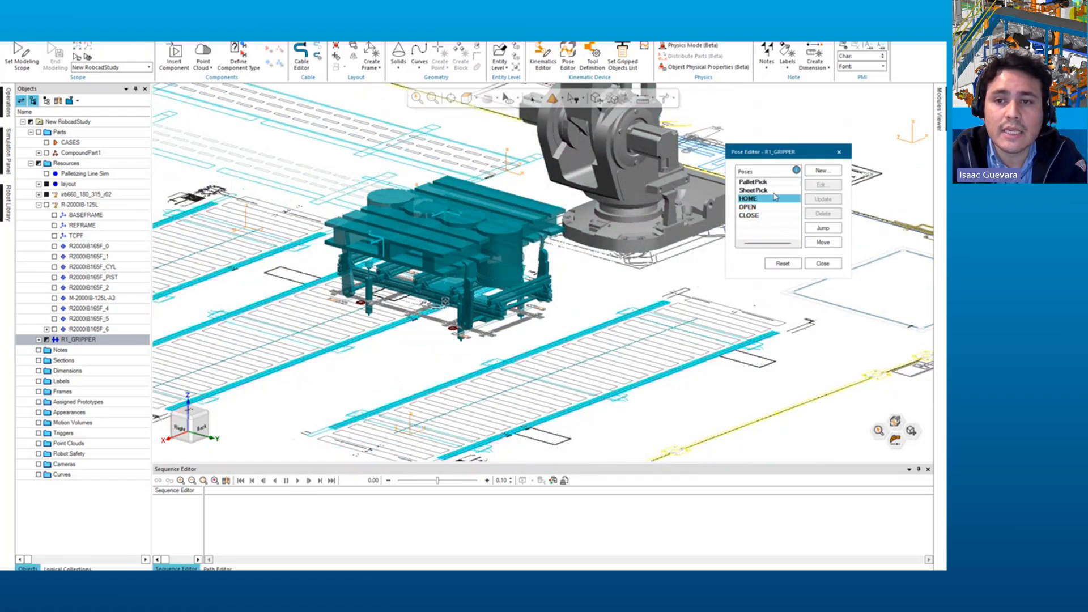
click(760, 191)
click(822, 242)
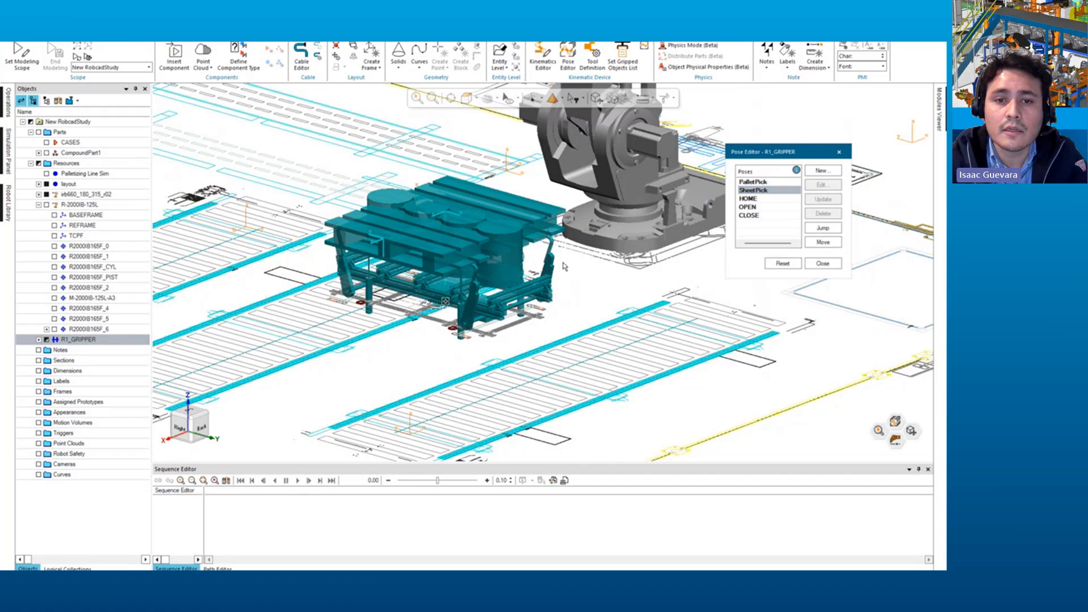
click(839, 152)
Step: Mount R1_GRIPPER by its Base Frame on the TOOLFRAME of the irb660_180_315_r02 robot
middle_drag(651, 255, 482, 304)
click(667, 205)
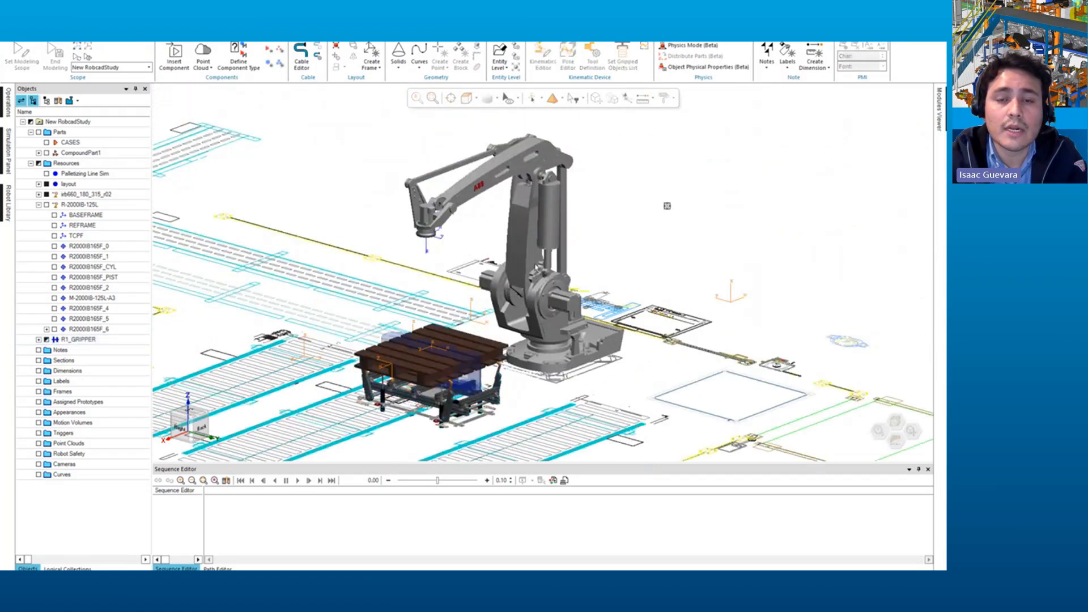
click(517, 225)
right_click(517, 225)
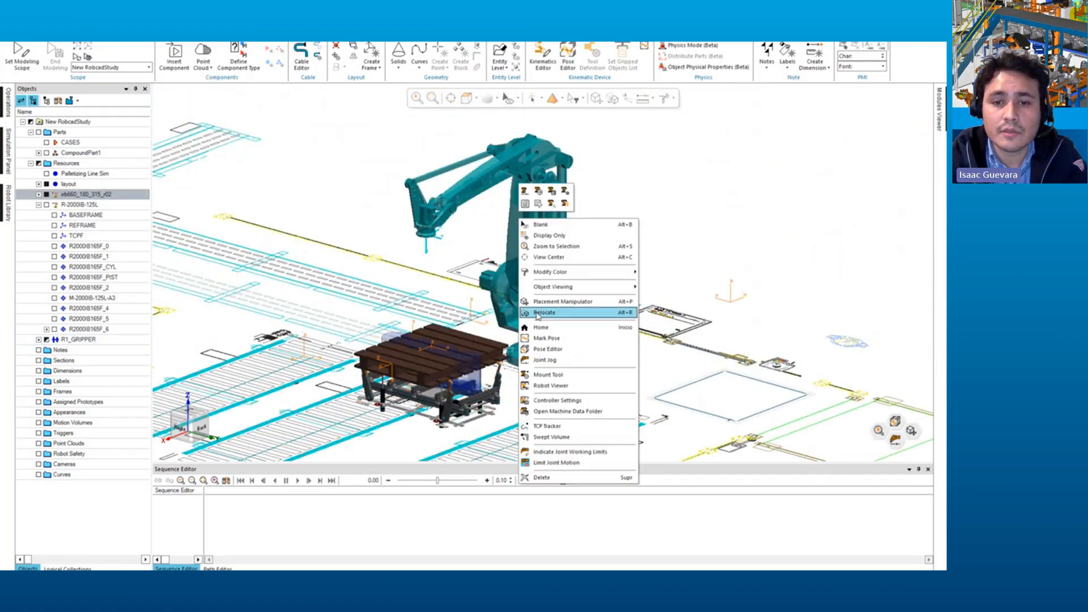
click(547, 375)
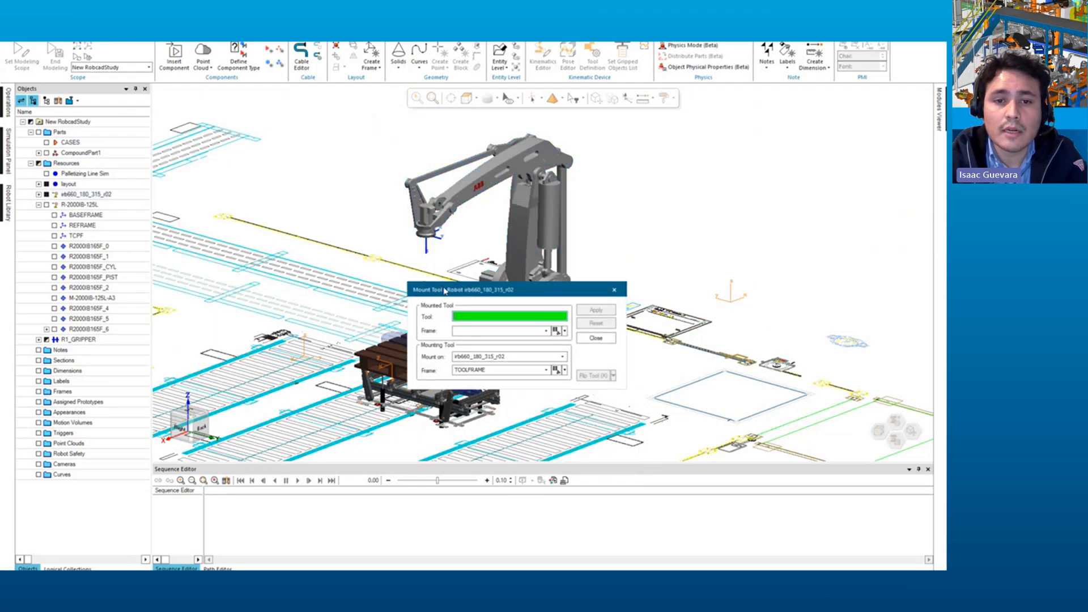
drag(445, 290, 592, 220)
click(456, 409)
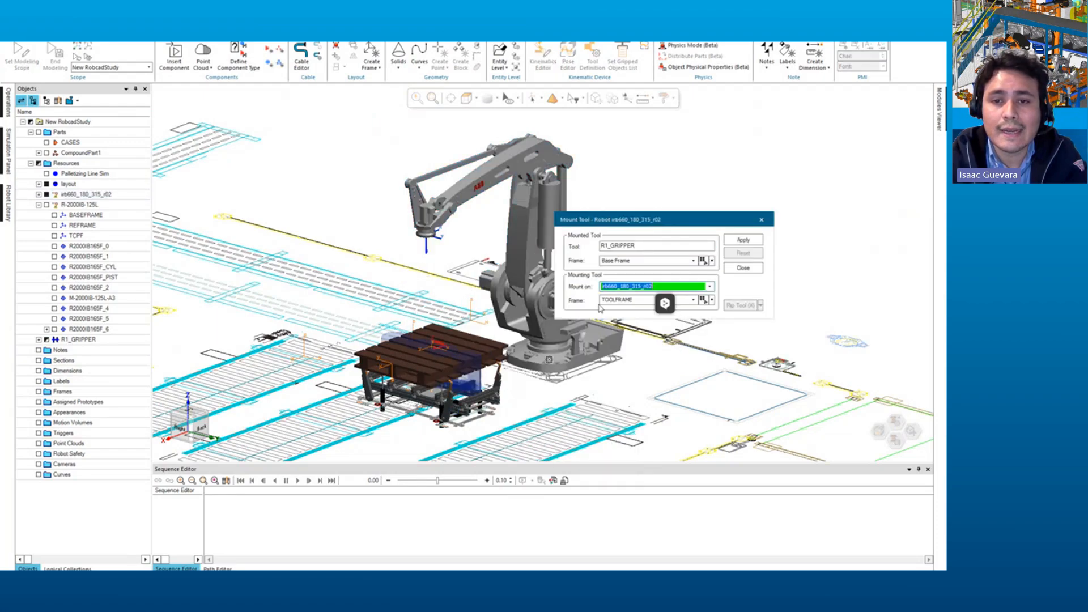
click(743, 240)
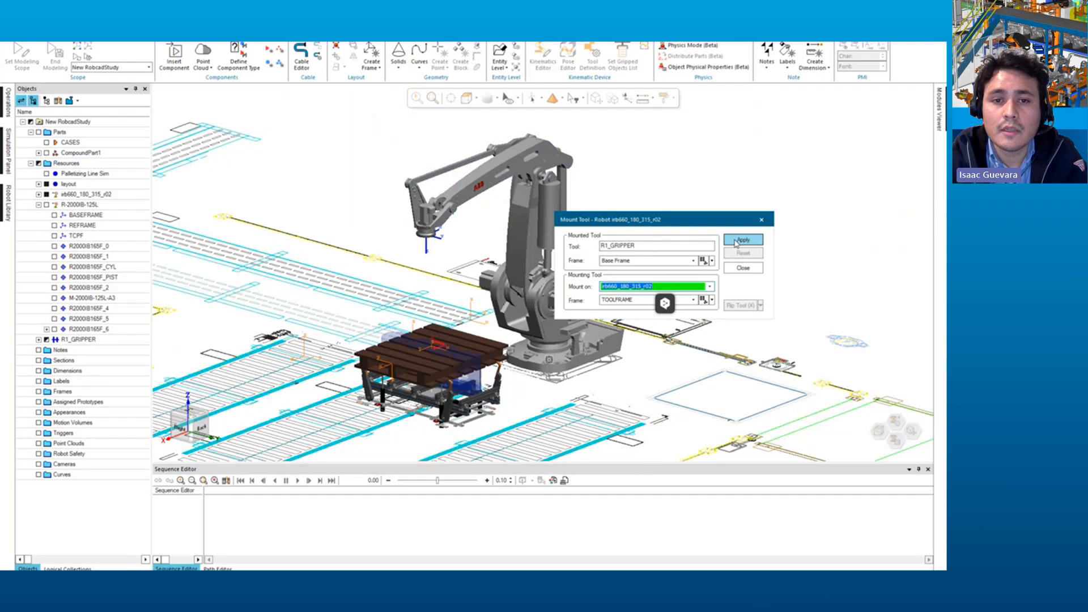
Step: Change the mounted gripper's frame to Montaje, apply it and close the Mount Tool dialog
click(692, 261)
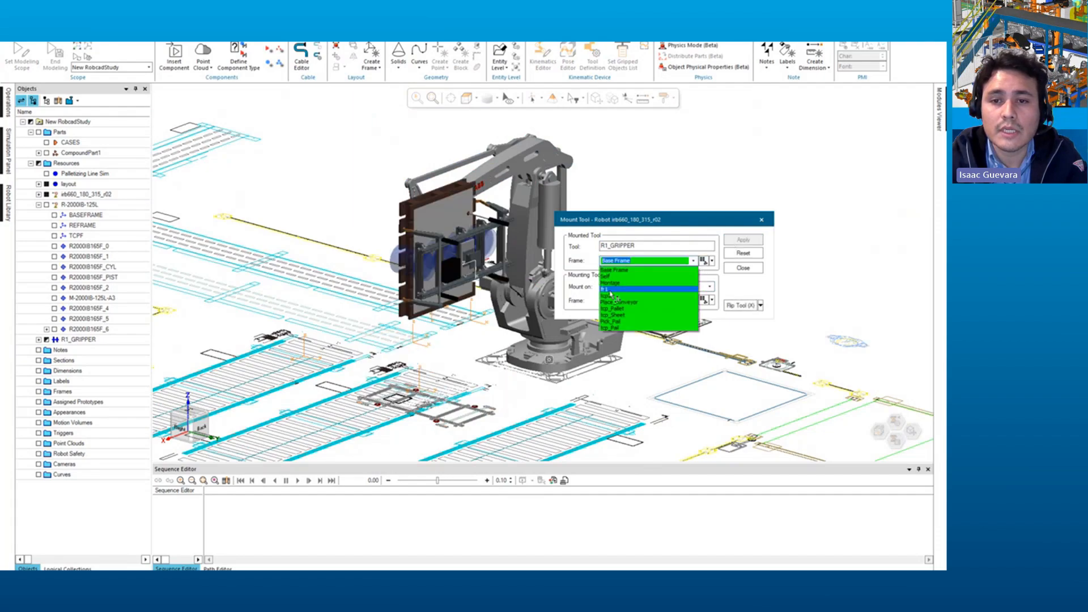
click(635, 291)
click(739, 242)
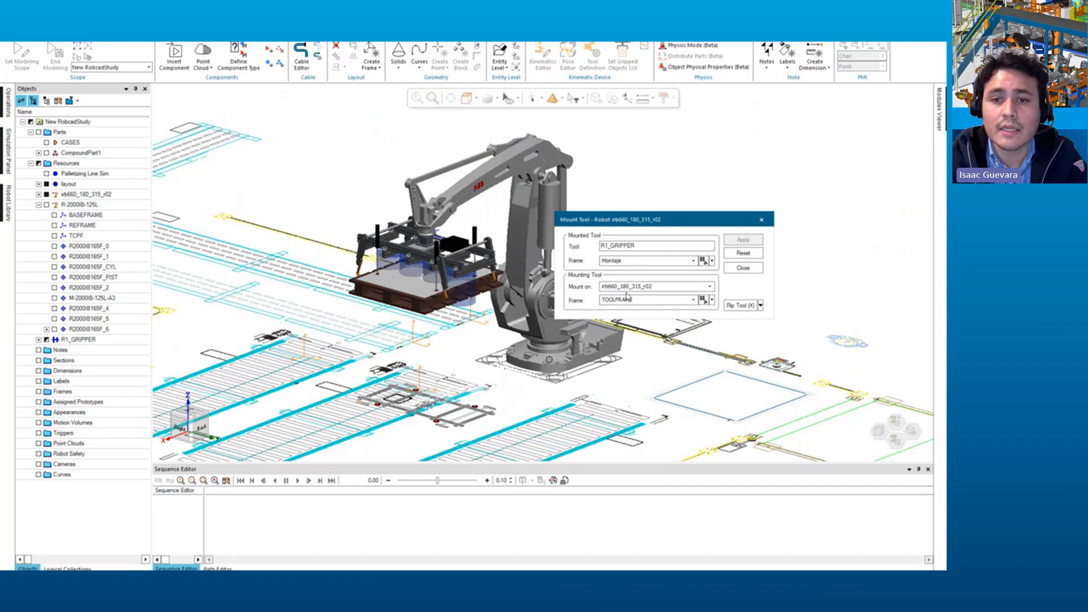
click(759, 219)
Step: Jog the robot with its gripper to about X 1410, Y 900, Z 1397 and try rotating it about Ry
middle_drag(368, 300, 349, 346)
click(545, 223)
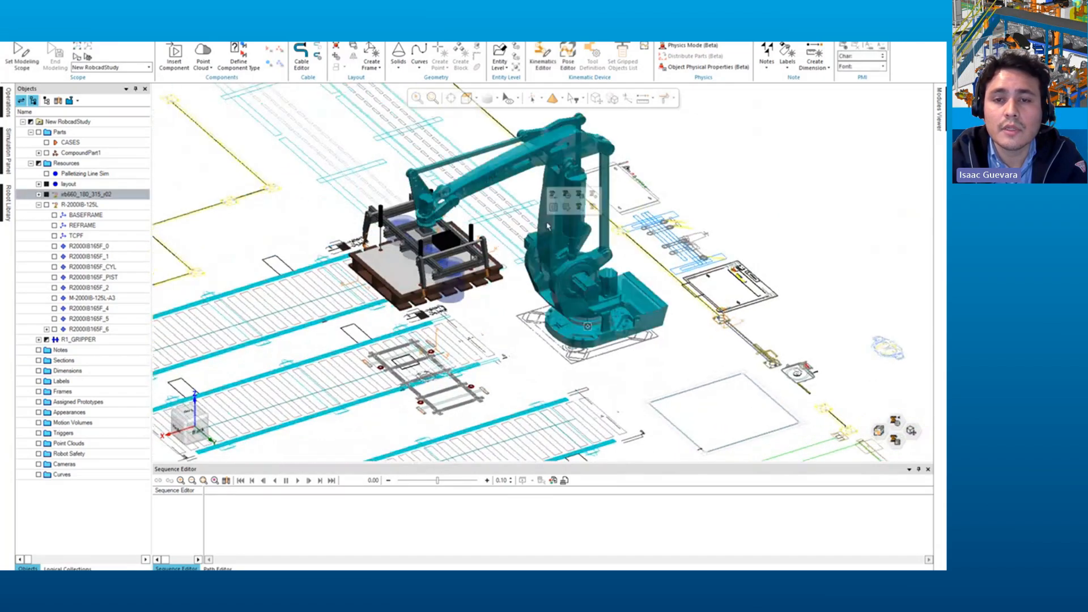
click(554, 206)
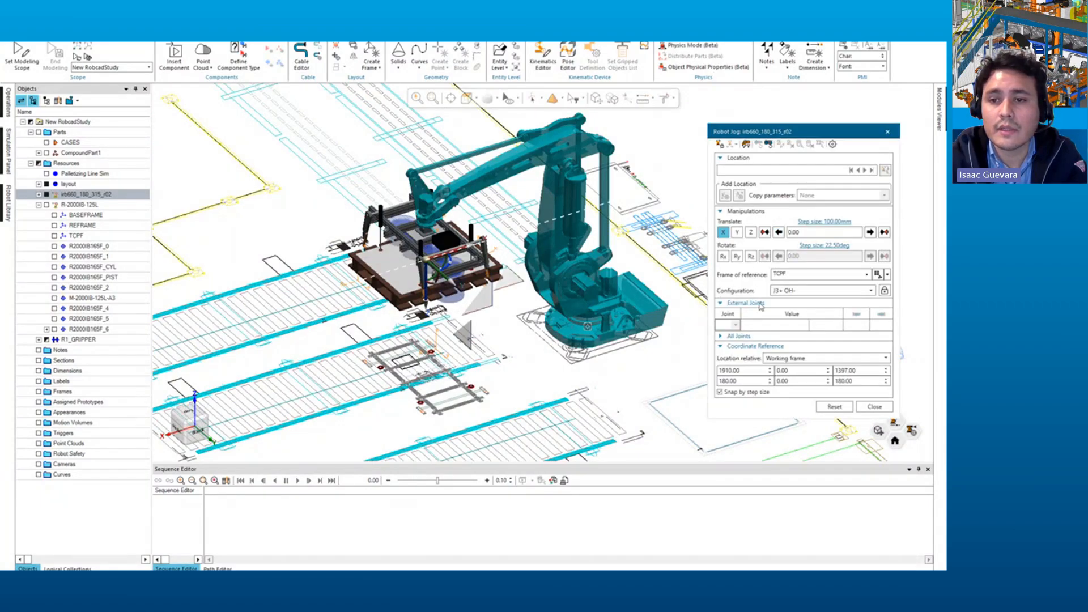
drag(445, 283, 569, 266)
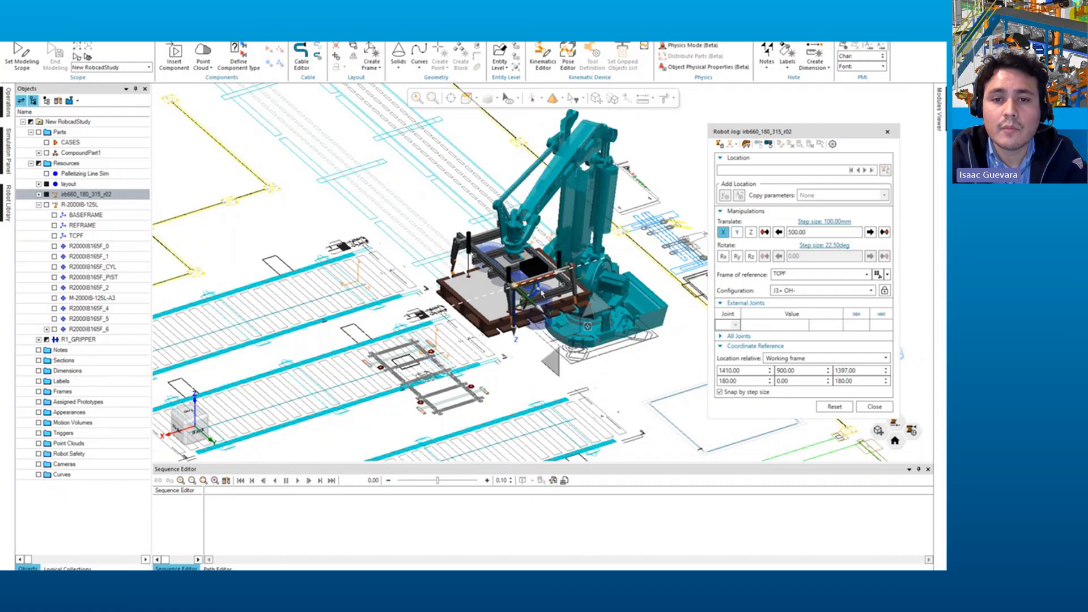
middle_drag(583, 345, 563, 304)
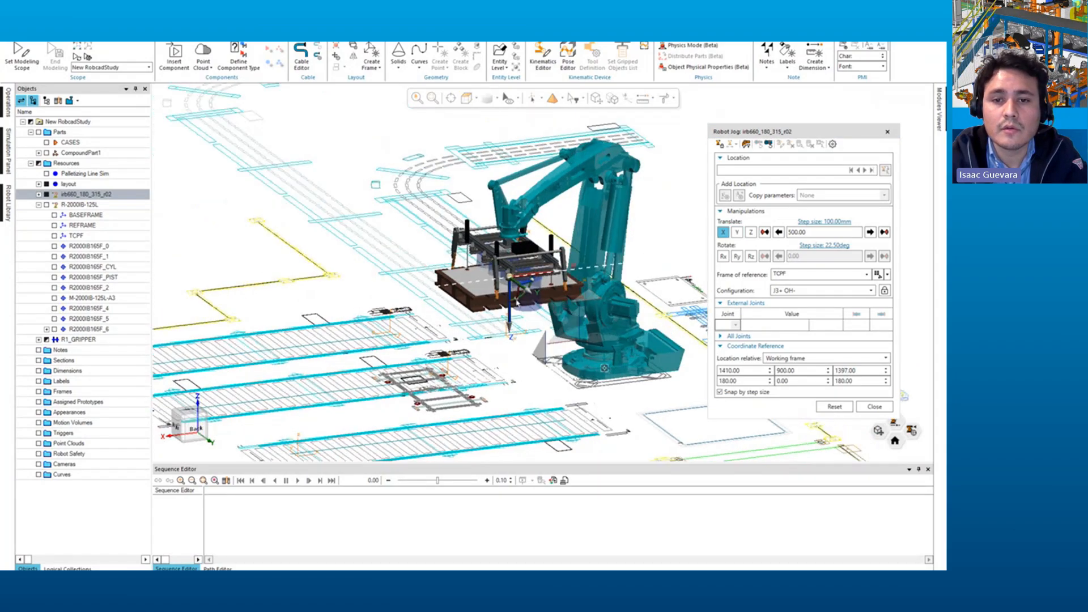
click(521, 299)
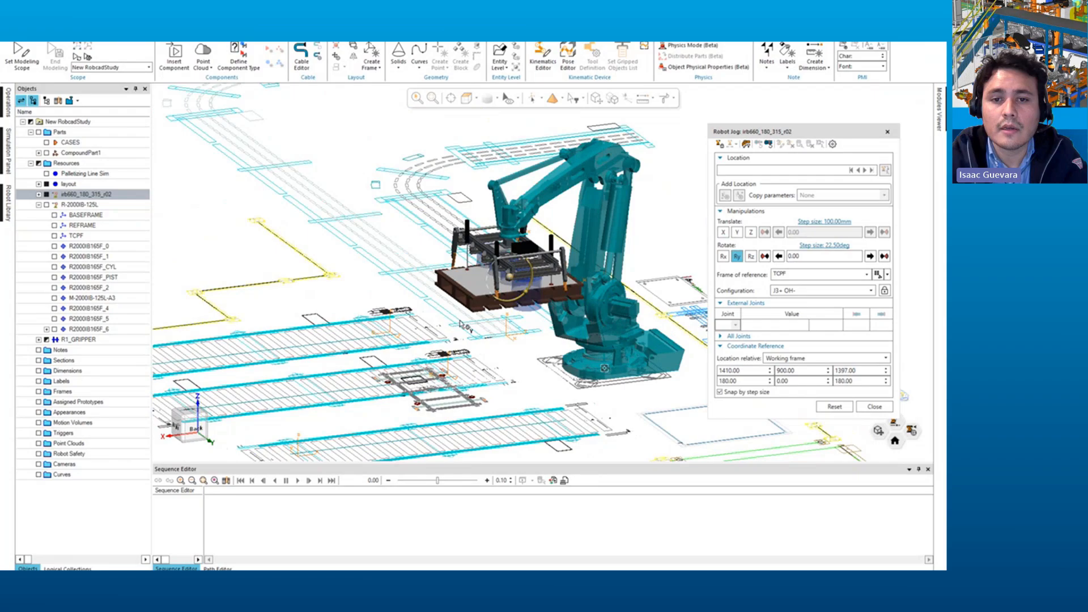
drag(460, 321, 468, 319)
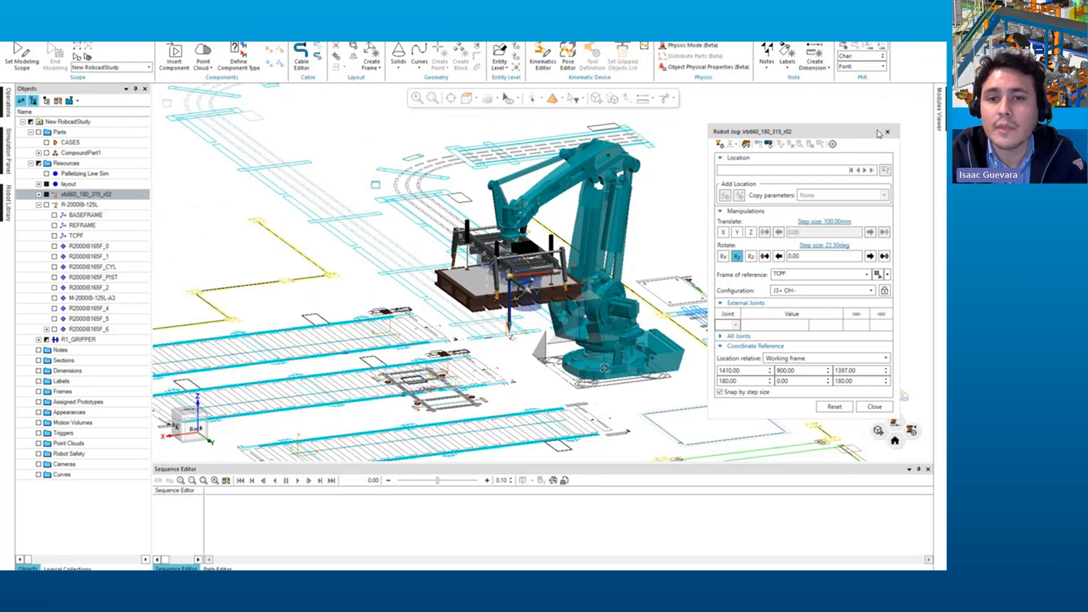
Step: Close the Robot Jog dialog and clear the robot selection
click(887, 132)
scroll(476, 229, down, 8)
middle_drag(391, 236, 442, 257)
scroll(442, 256, up, 4)
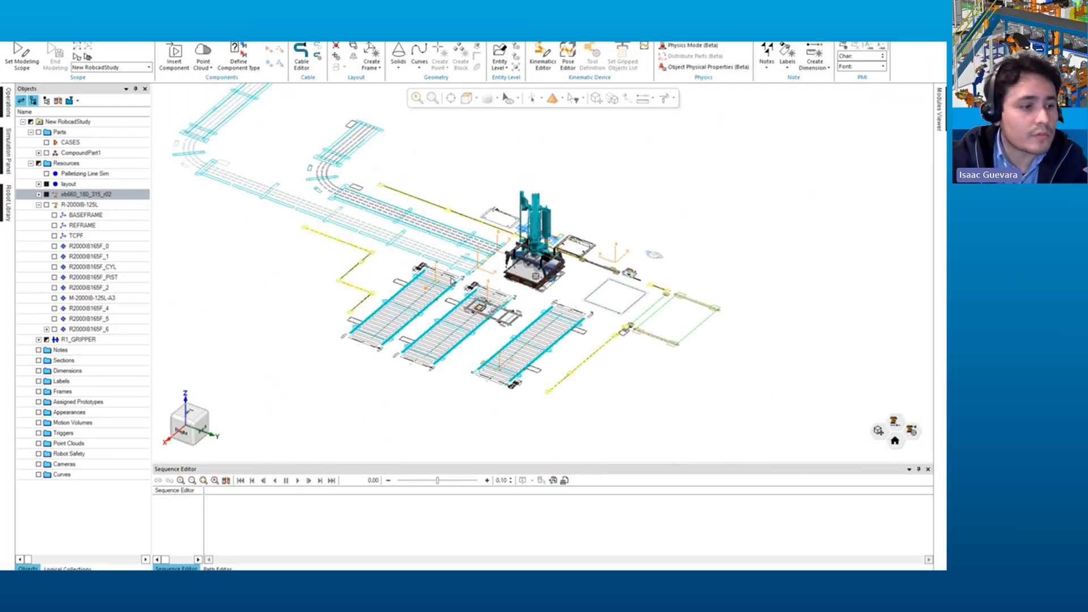
click(631, 259)
middle_drag(613, 251, 596, 183)
scroll(590, 224, up, 3)
click(589, 223)
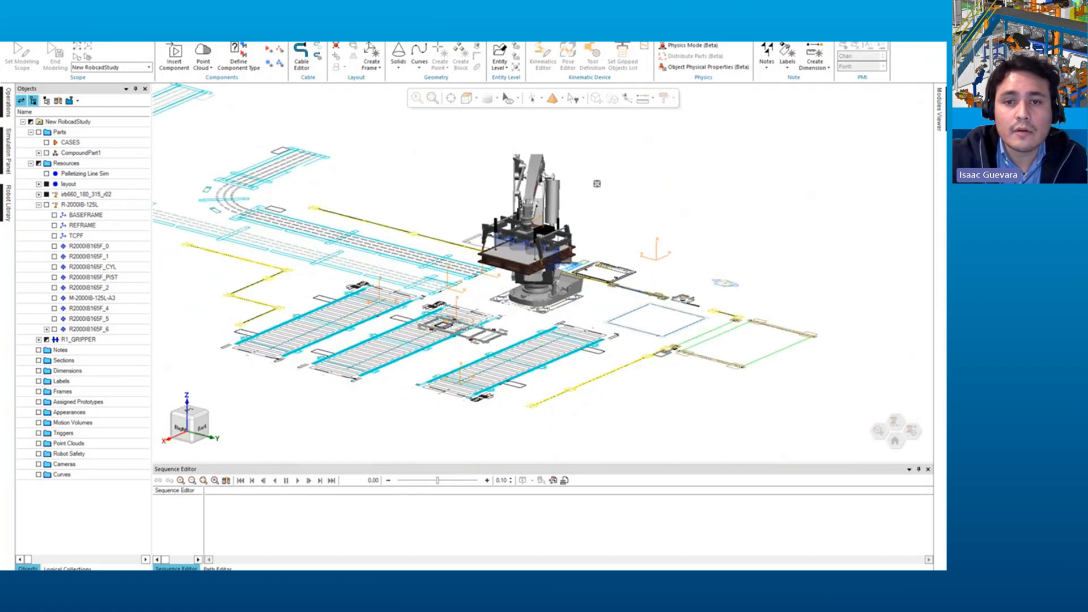
Step: Insert the 90 Deg Conveyor Short and 90 Deg Conveyor long components together from the Conveyors library folder
click(174, 57)
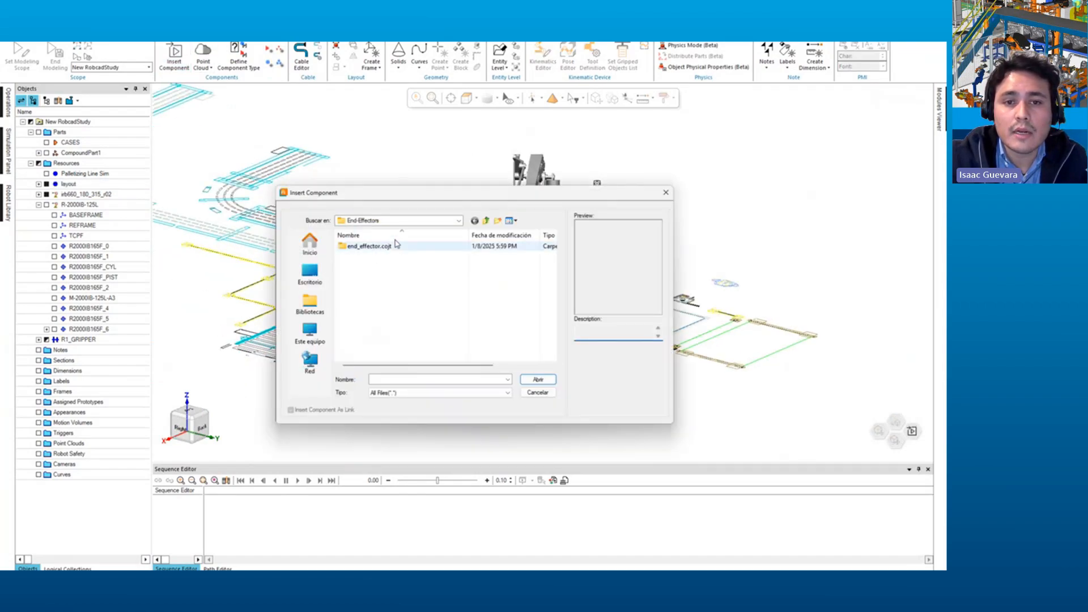
click(485, 220)
click(377, 248)
double_click(378, 247)
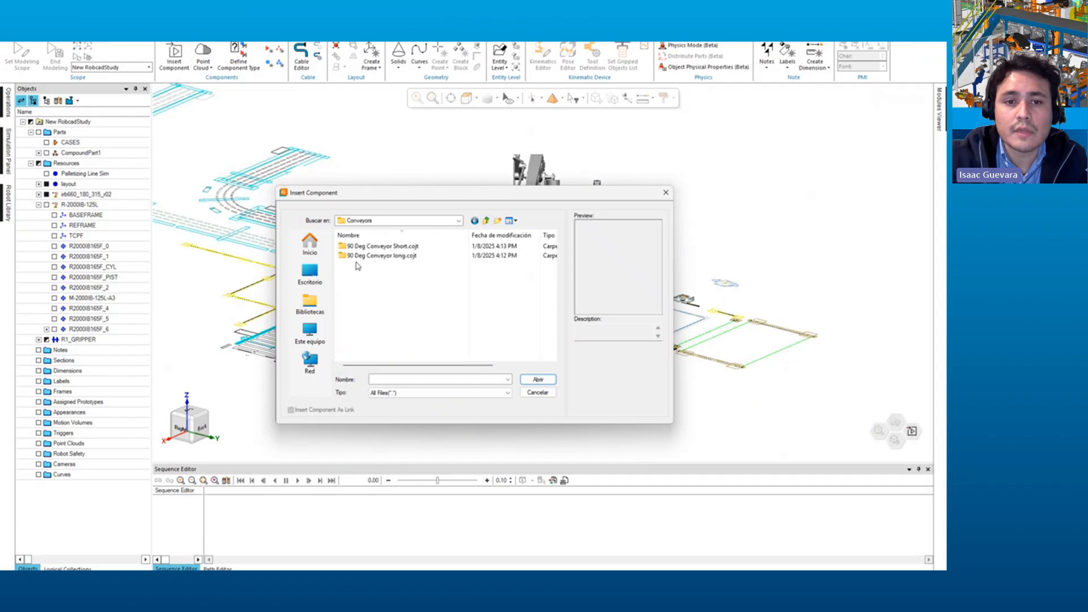
key(ctrl+a)
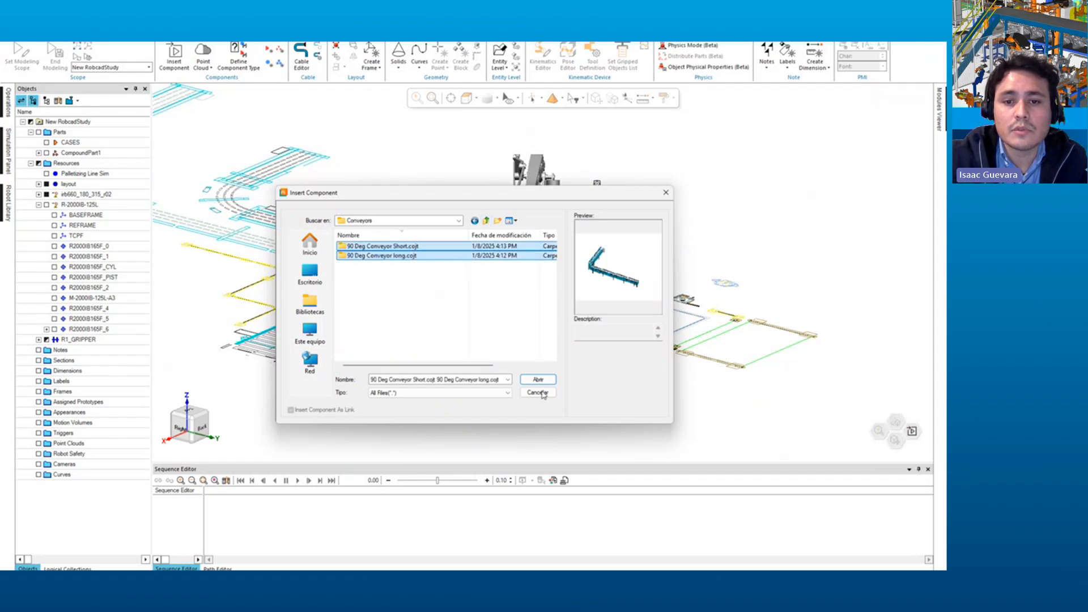
click(537, 380)
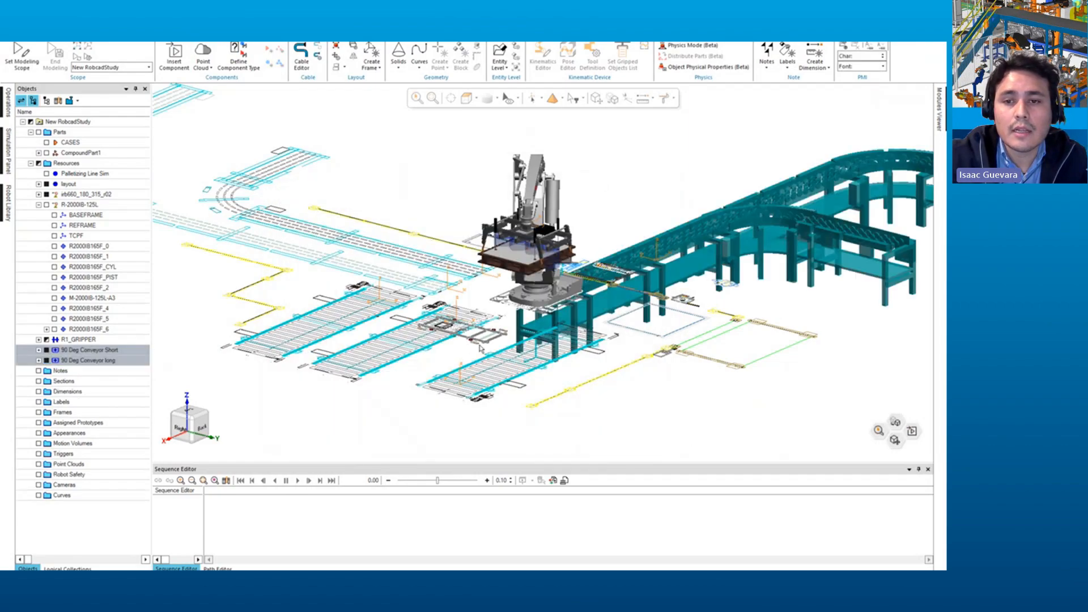
Step: Start relocating the 90 Deg Conveyor Short, using its own Transportador_Corto frame as the from frame
middle_drag(480, 346, 530, 319)
click(747, 227)
middle_drag(767, 224, 434, 181)
click(580, 251)
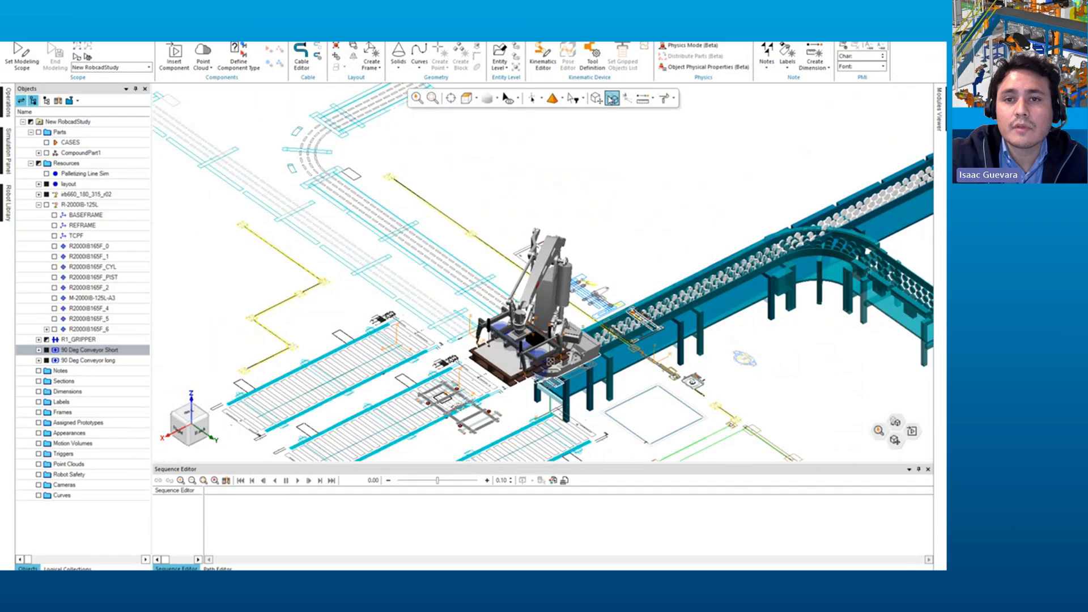
click(612, 98)
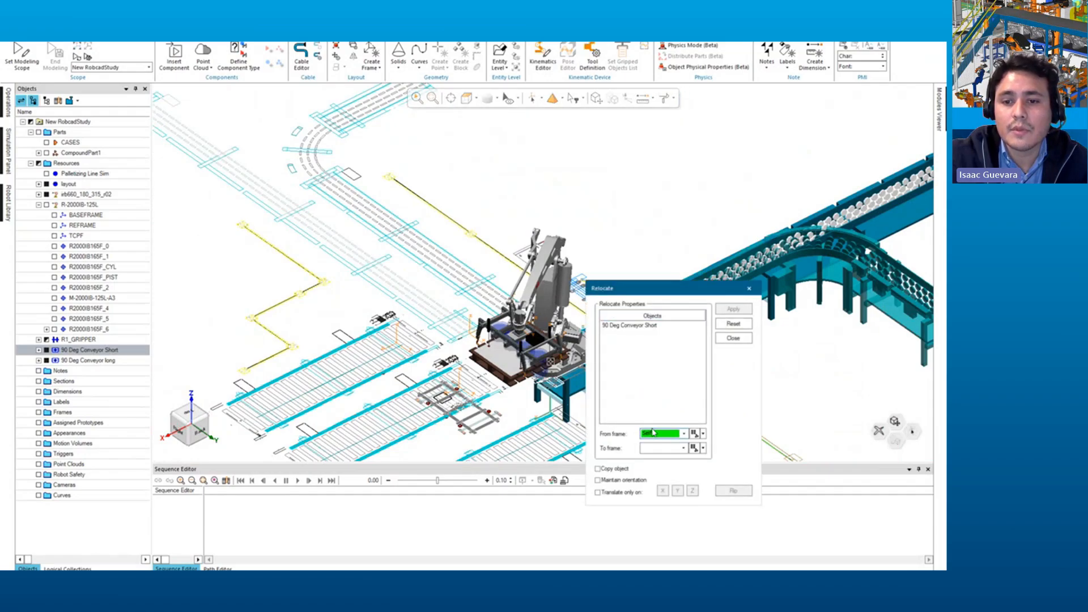
click(39, 350)
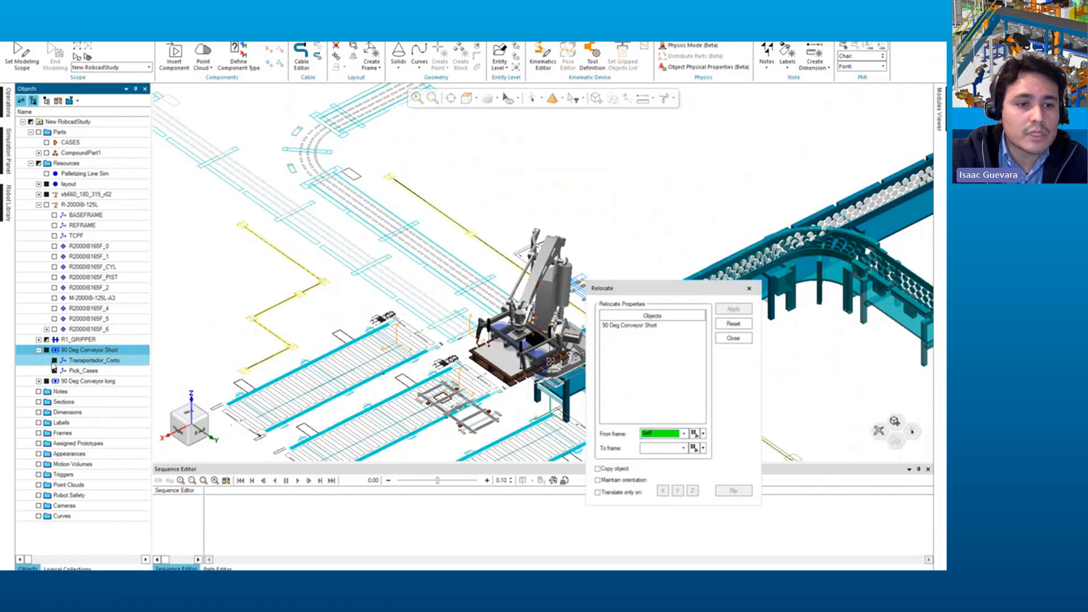
click(98, 361)
Step: Relocate the short conveyor to the layout's Transportador frame at the end of the upper conveyor outline beside the robot
middle_drag(437, 300, 398, 332)
middle_drag(262, 226, 408, 326)
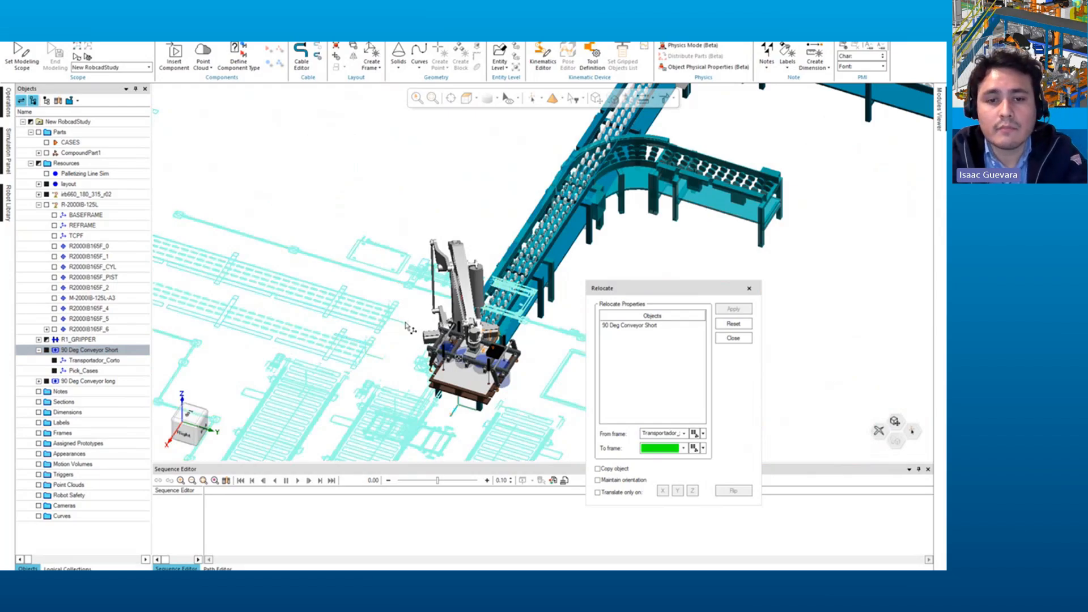
click(403, 328)
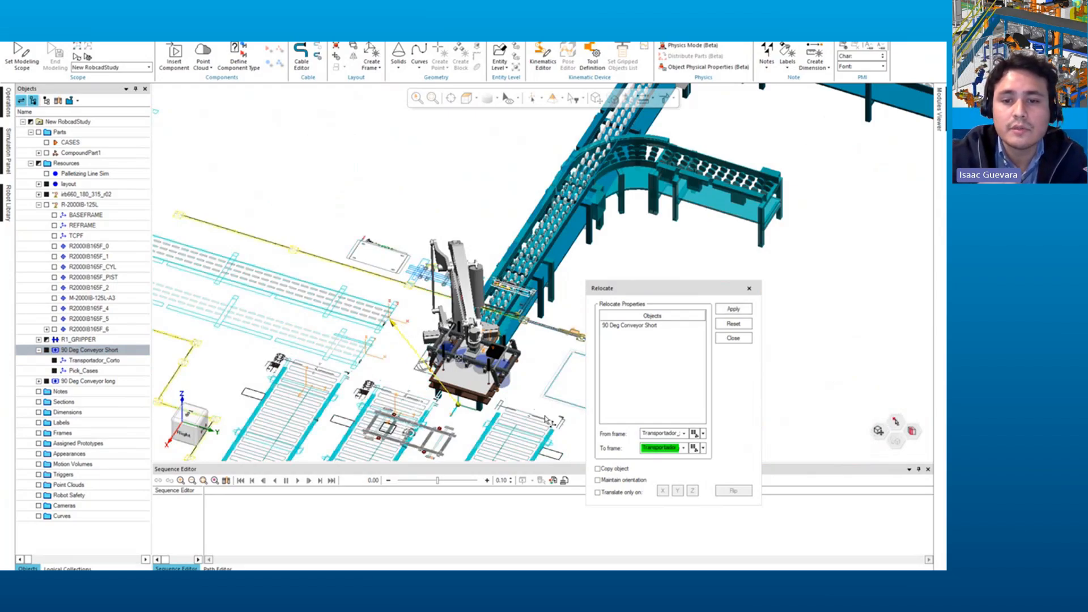
click(733, 309)
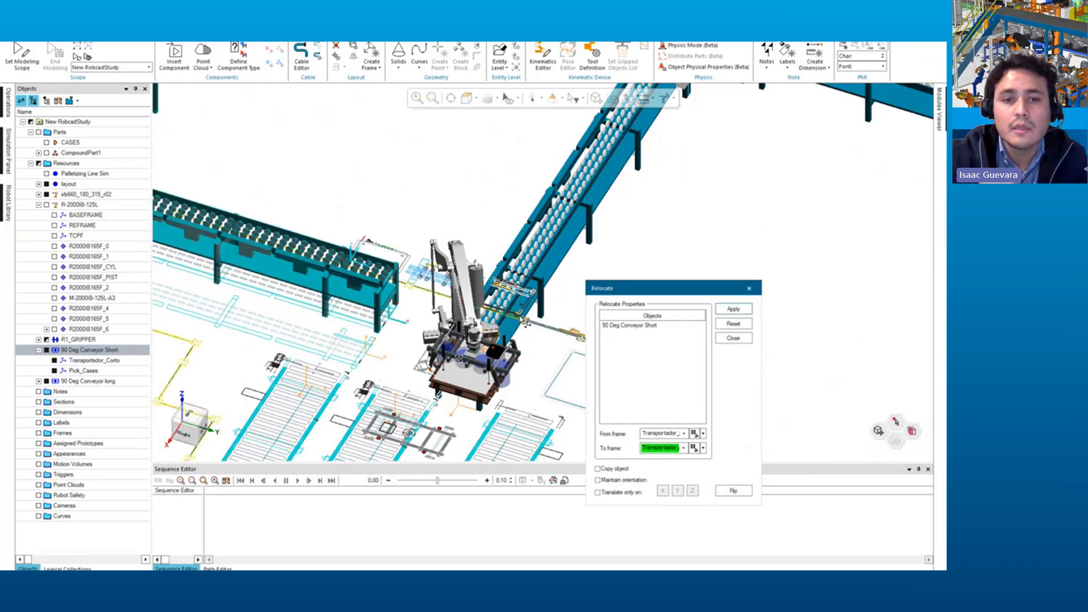
scroll(476, 311, down, 3)
middle_drag(583, 342, 518, 253)
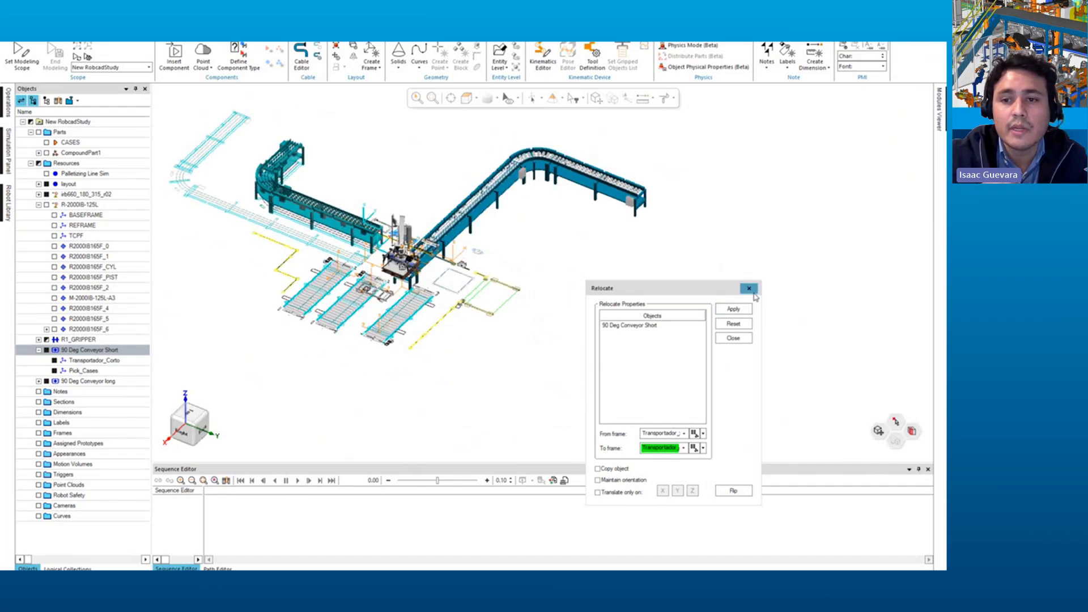
click(748, 288)
Step: Relocate the 90 Deg Conveyor long from its own Transportador frame to the layout's Transportador frame for the long conveyor line
click(491, 203)
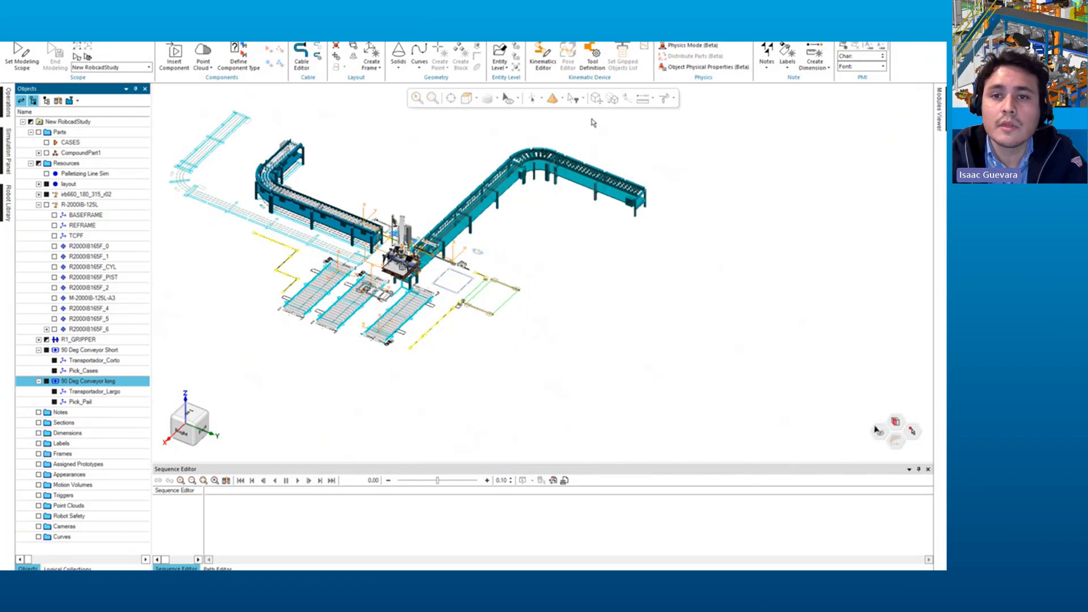
click(612, 98)
click(675, 434)
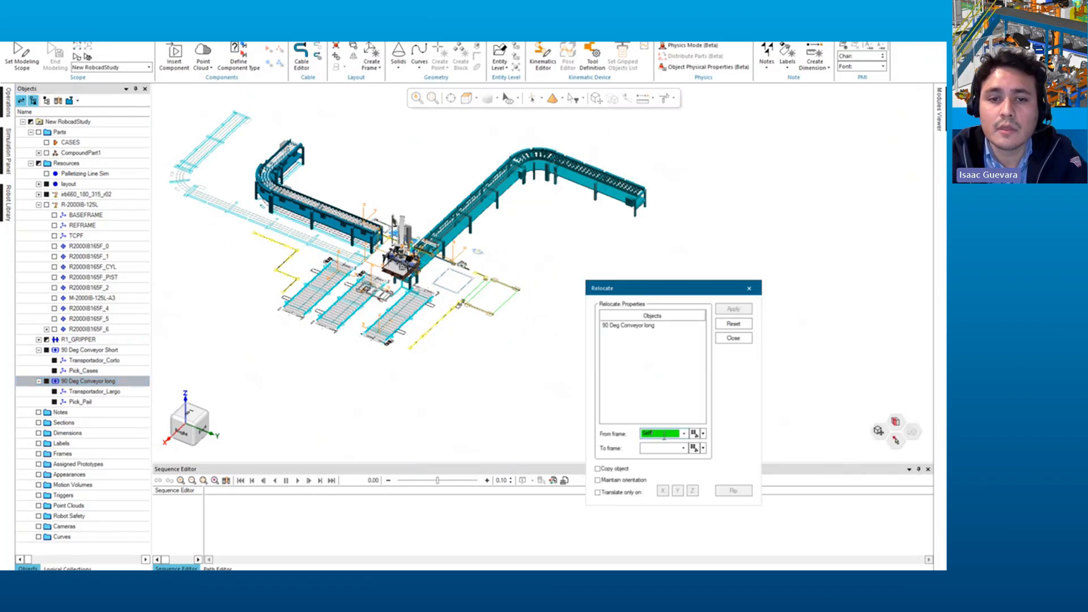
scroll(406, 283, up, 5)
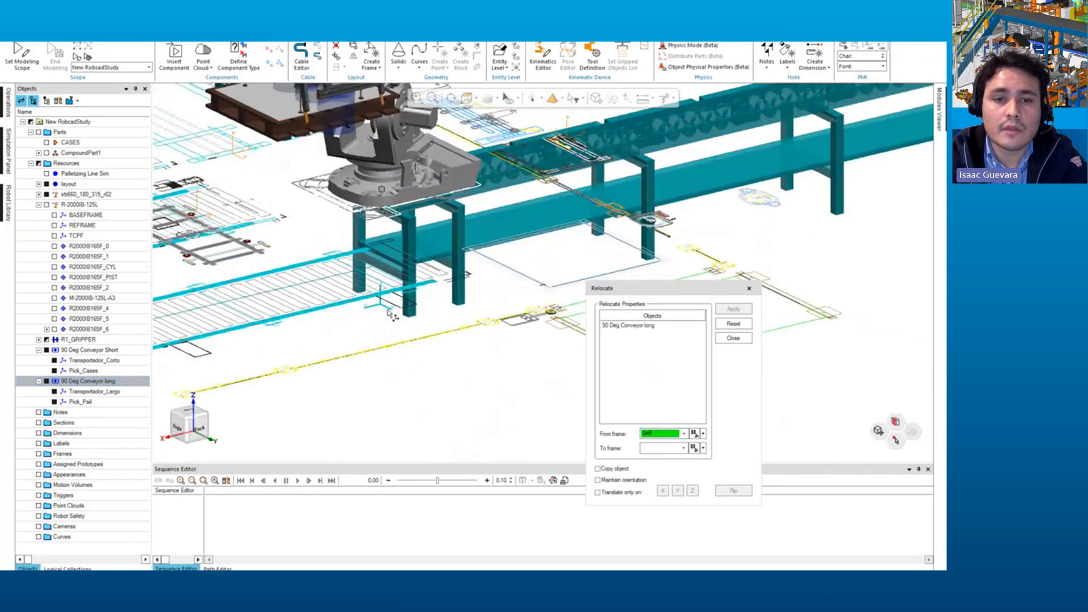
middle_drag(389, 313, 406, 346)
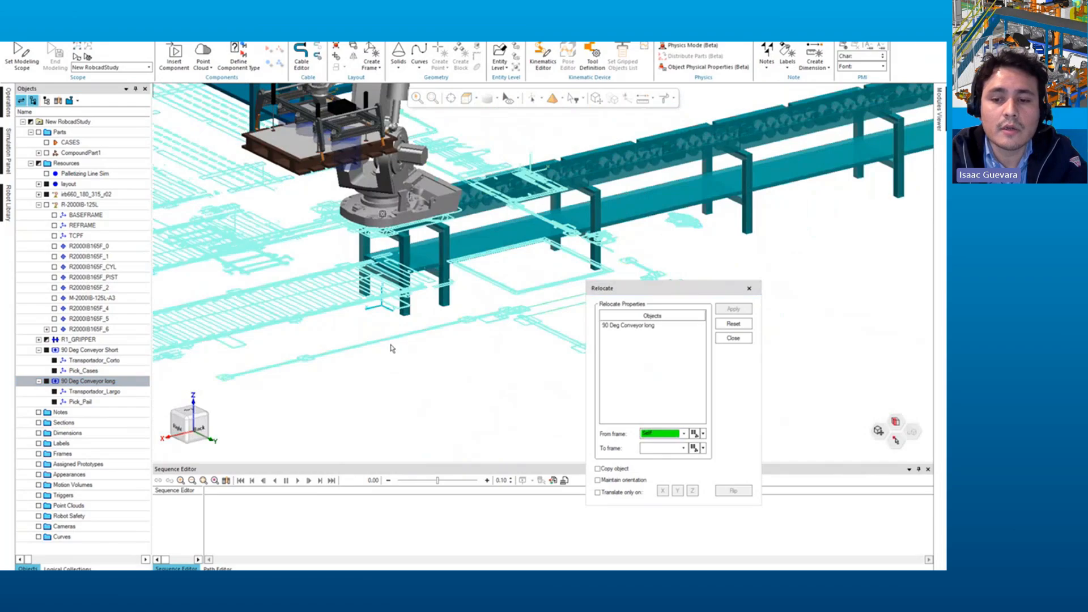
click(389, 309)
mouse_move(358, 291)
middle_down()
mouse_move(339, 279)
mouse_move(475, 324)
mouse_move(458, 316)
mouse_move(471, 331)
middle_up()
click(472, 335)
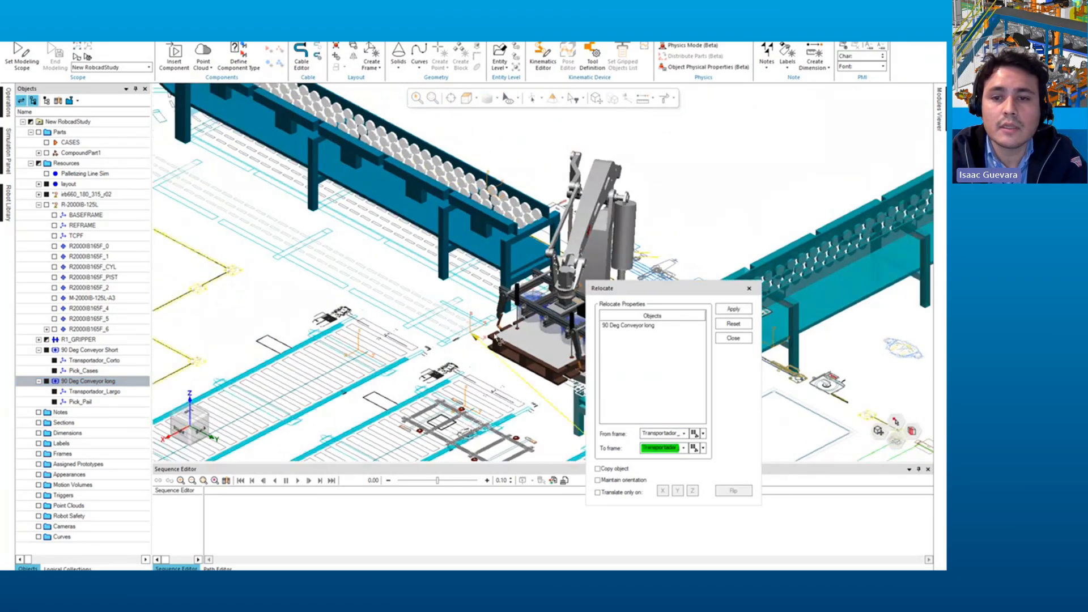
click(739, 312)
click(751, 288)
scroll(396, 272, down, 5)
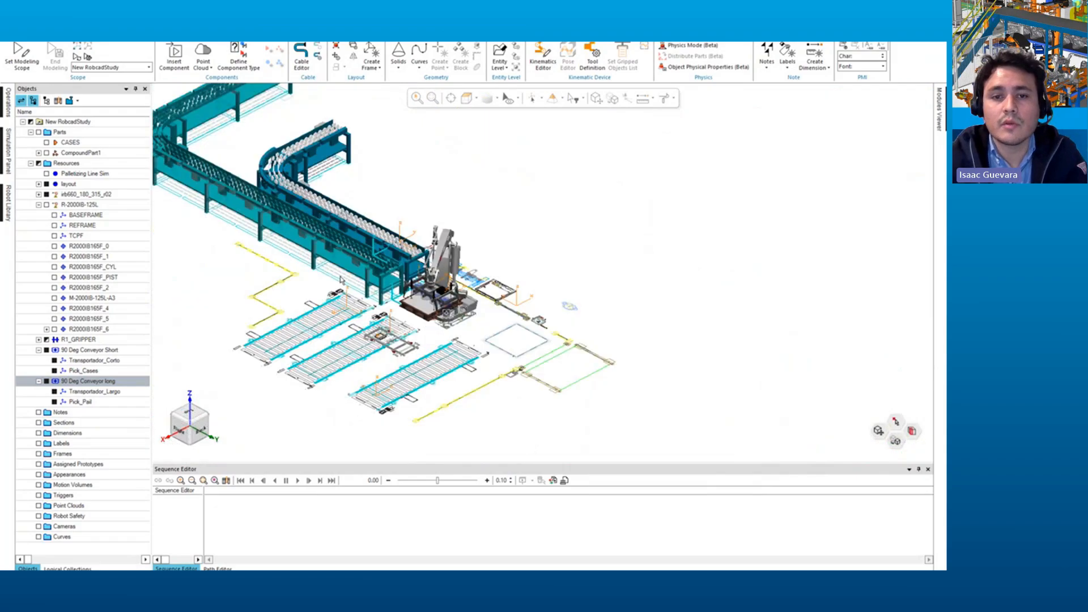
Step: Insert the vr5264280_cnv.cojt and vr5264281_cnv.cojt components from the CONVEYORS folder under Resources, Standards
scroll(406, 215, up, 4)
click(493, 199)
middle_drag(493, 199, 456, 242)
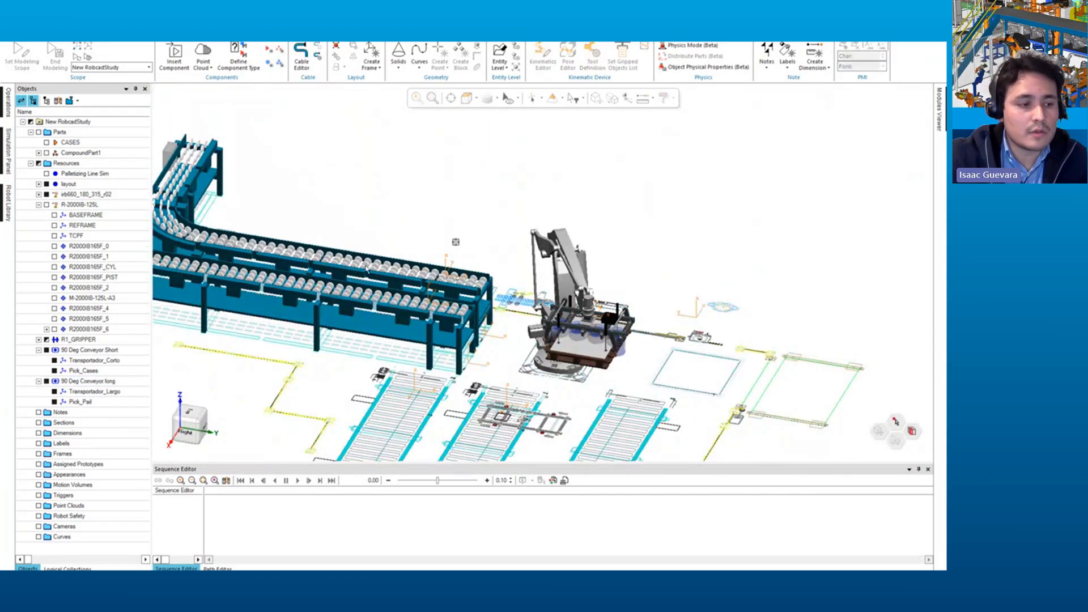
scroll(275, 184, down, 4)
click(174, 56)
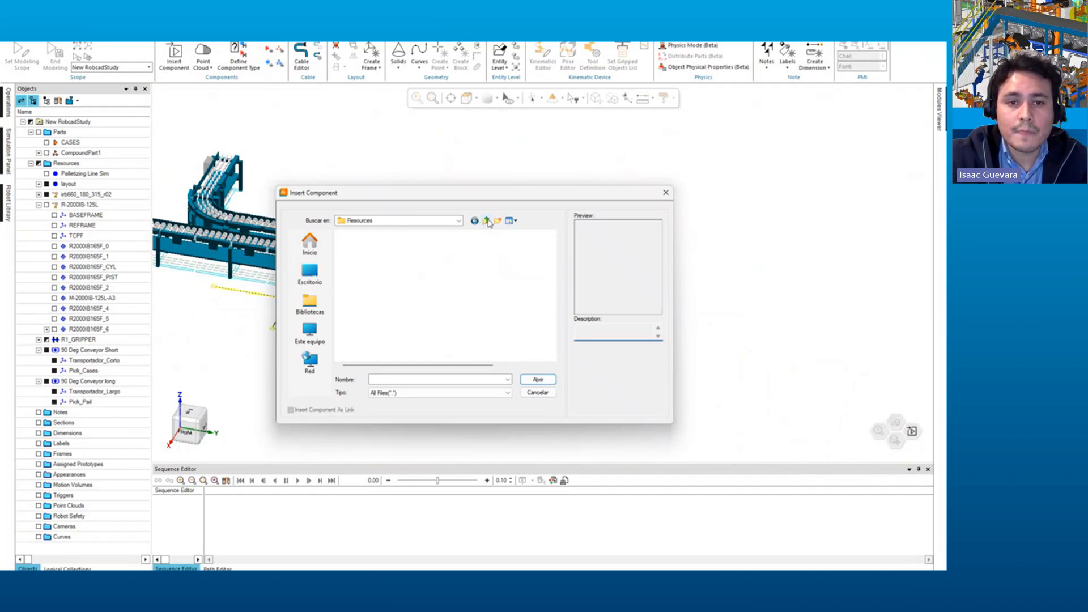
click(487, 221)
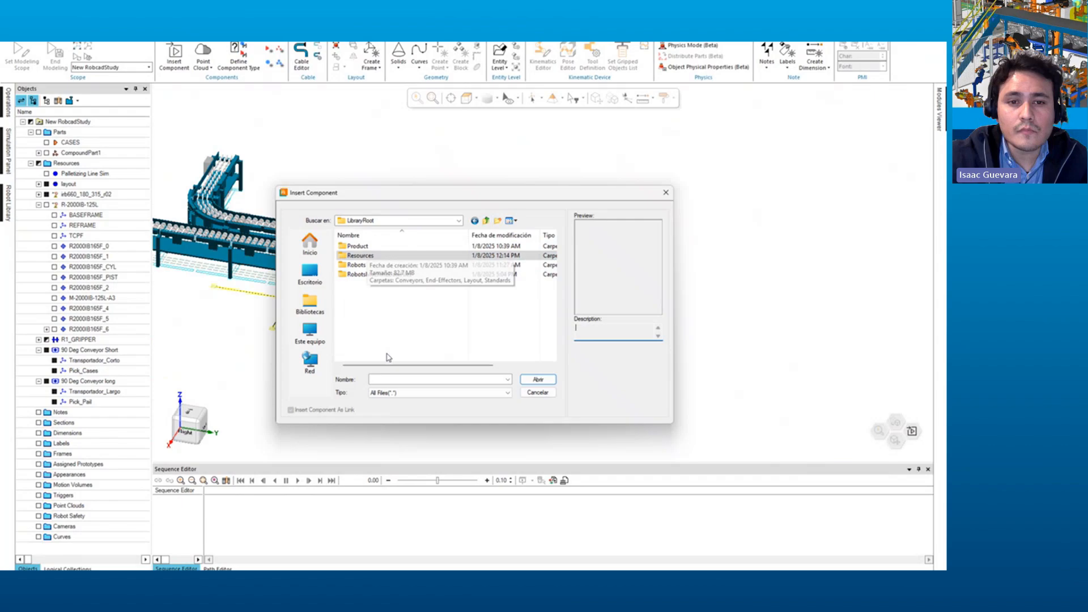
click(487, 221)
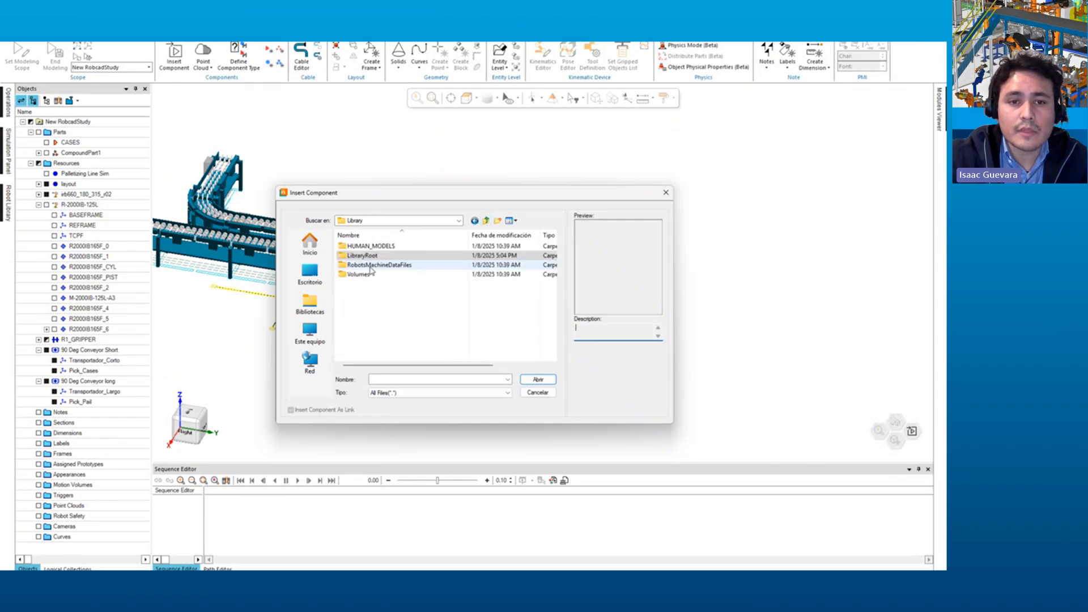
double_click(368, 258)
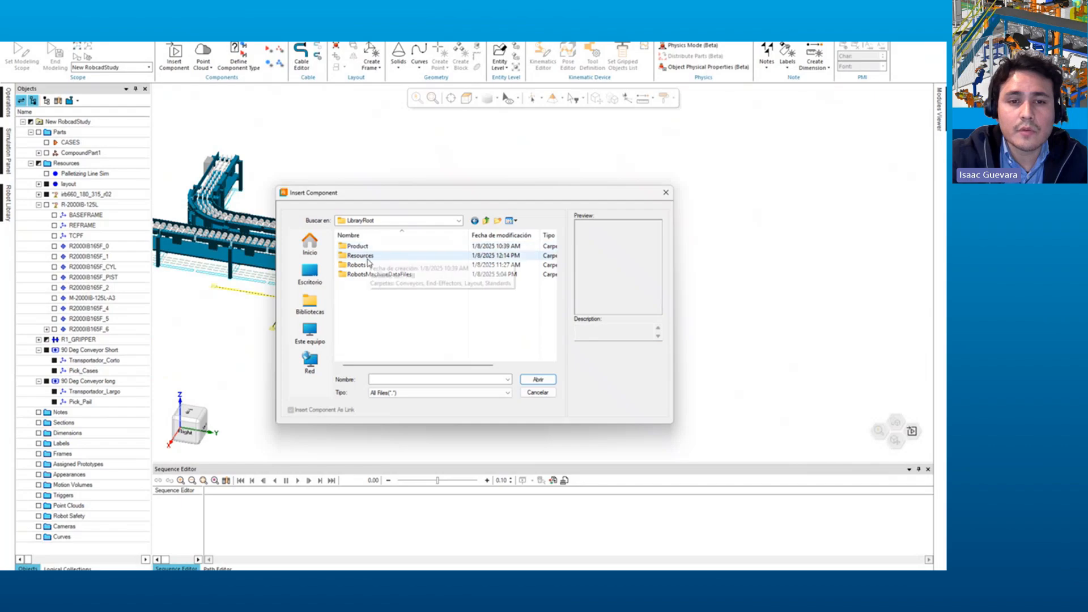
double_click(363, 256)
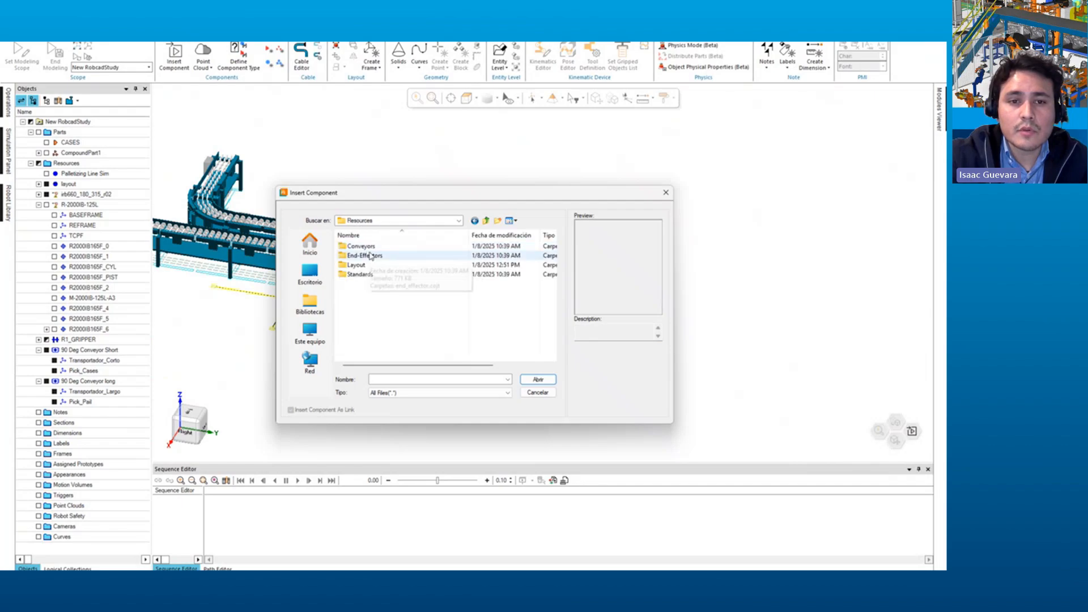
double_click(369, 274)
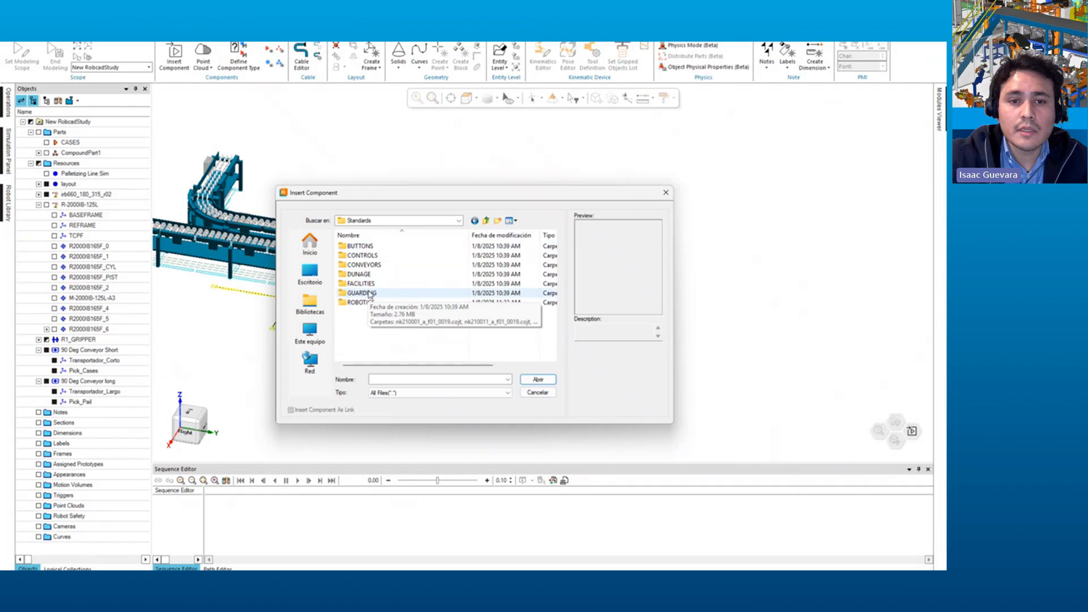
double_click(363, 265)
key(ctrl+a)
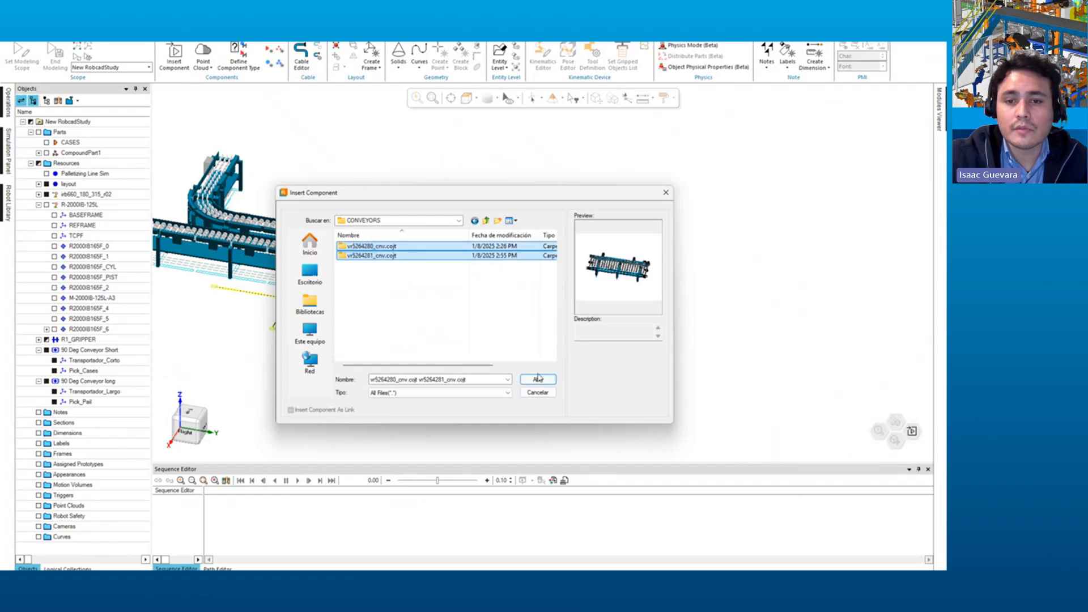
click(538, 379)
Step: Move conveyors C1 and C2 together about 3678 mm along X, away from the robot, with the Placement Manipulator
middle_drag(609, 337, 536, 336)
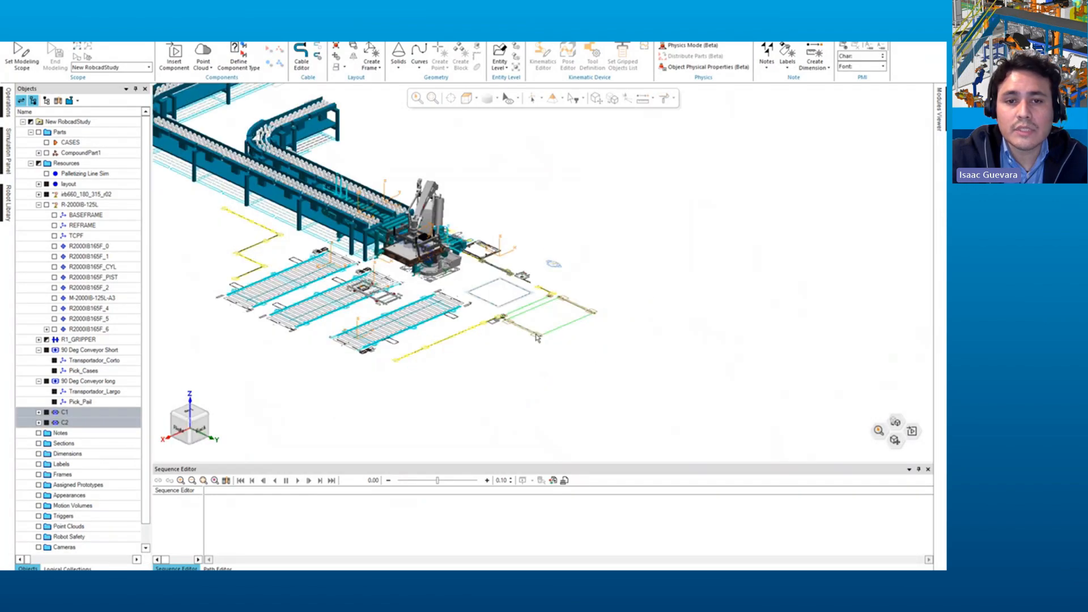
click(595, 98)
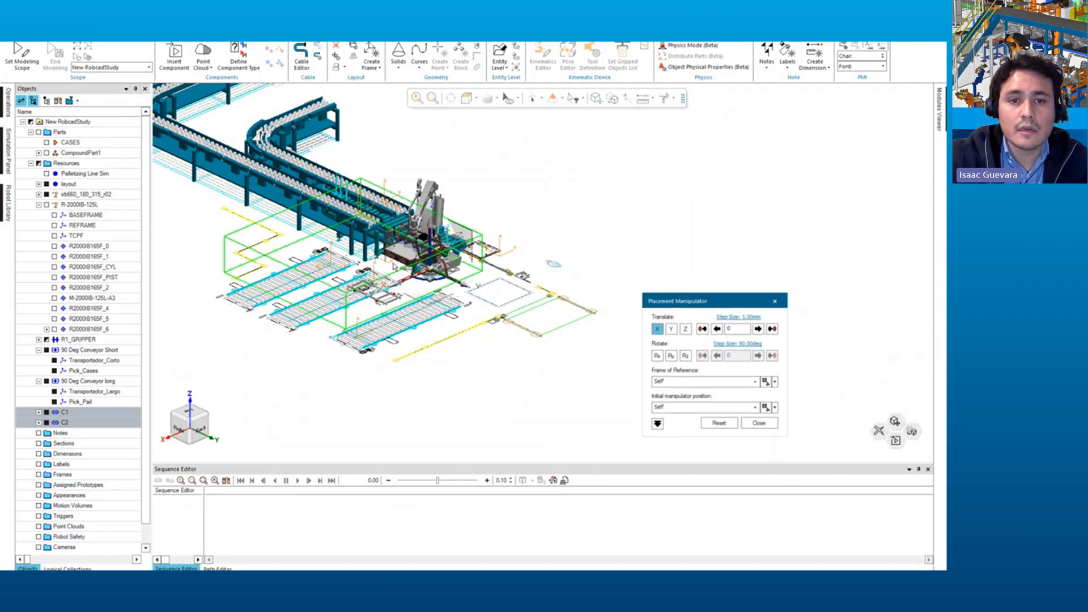
middle_drag(429, 280, 420, 300)
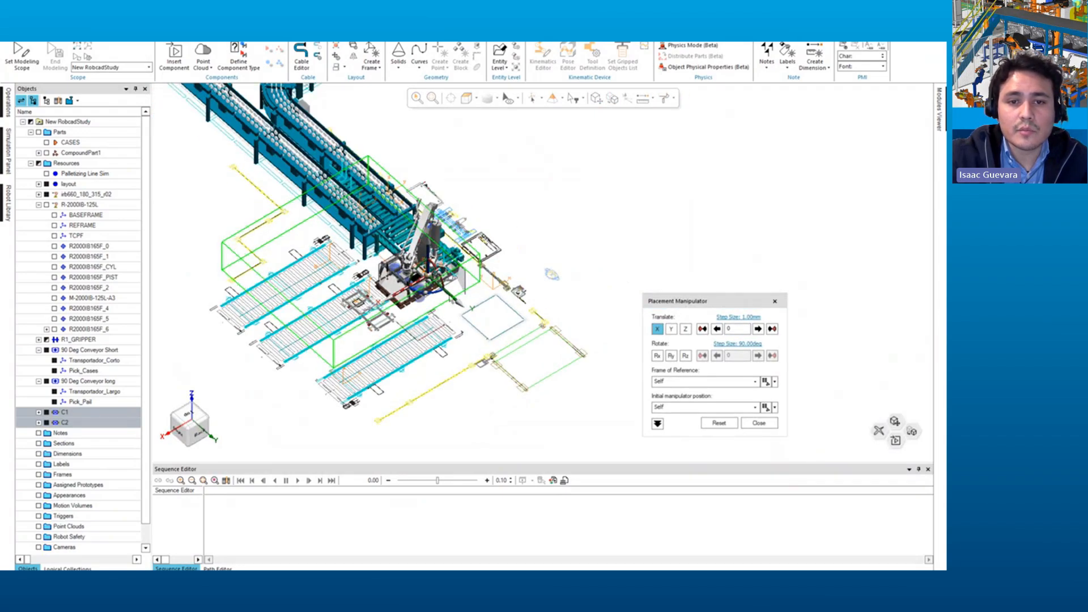
click(457, 303)
drag(458, 303, 485, 379)
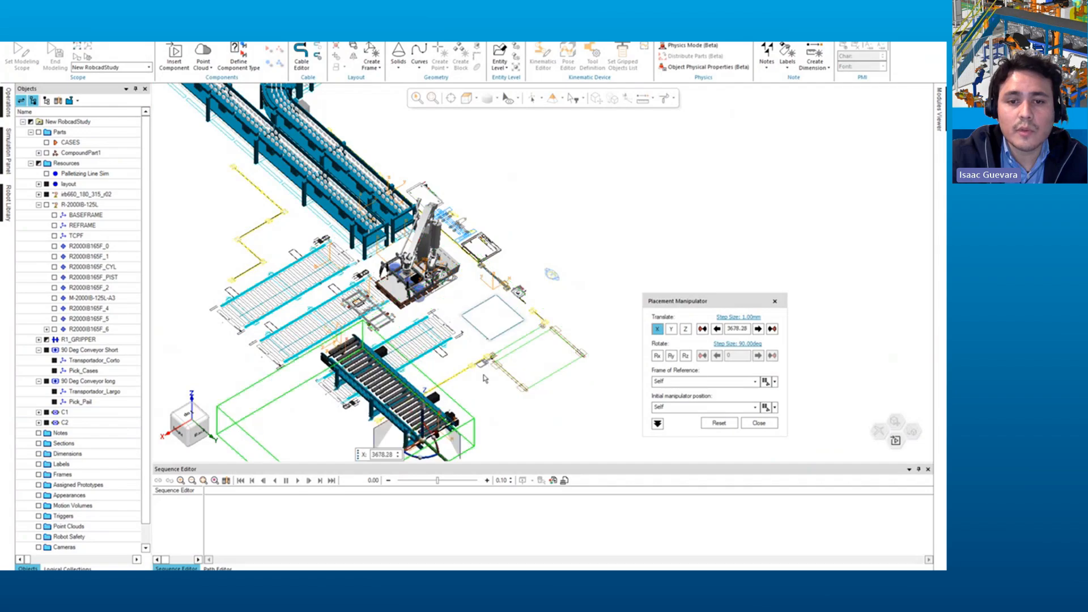
click(774, 302)
Step: Relocate conveyor C1 from its Piso frame to the layout's C1 frame
scroll(62, 374, down, 1)
click(58, 392)
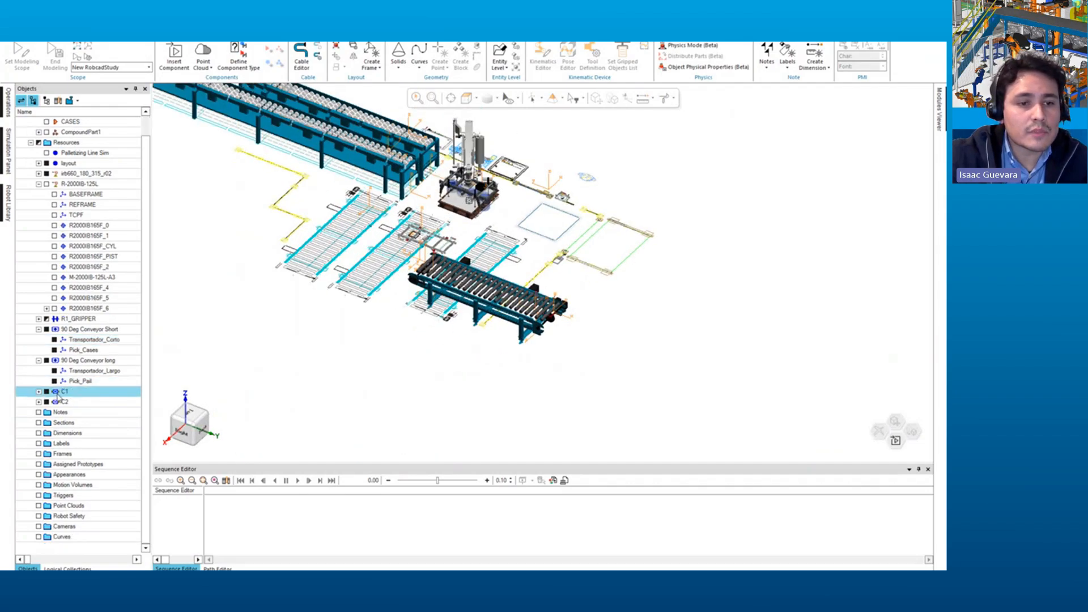
click(39, 391)
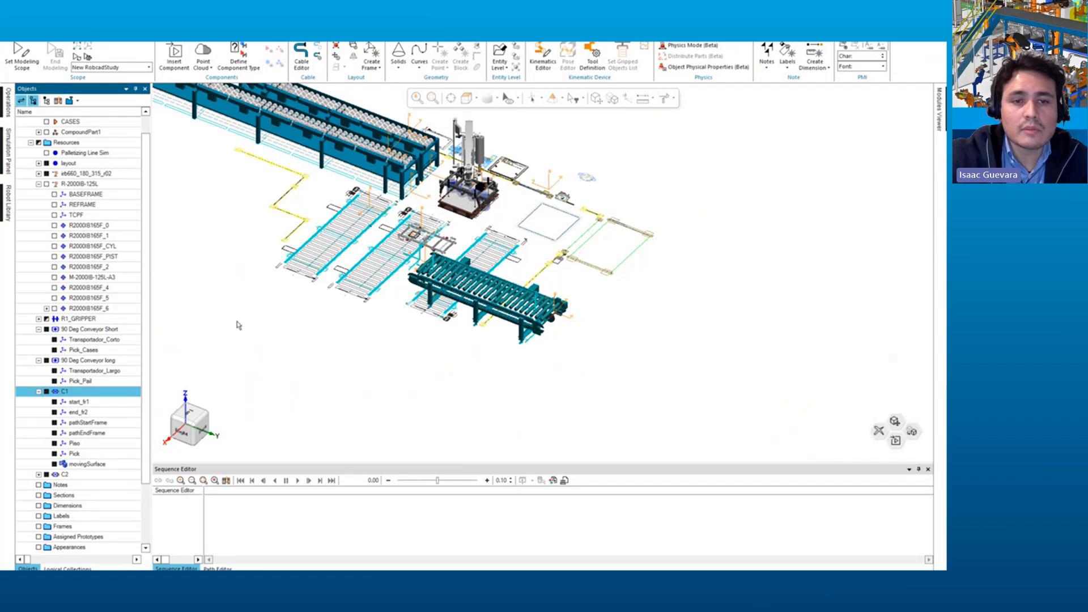
click(612, 99)
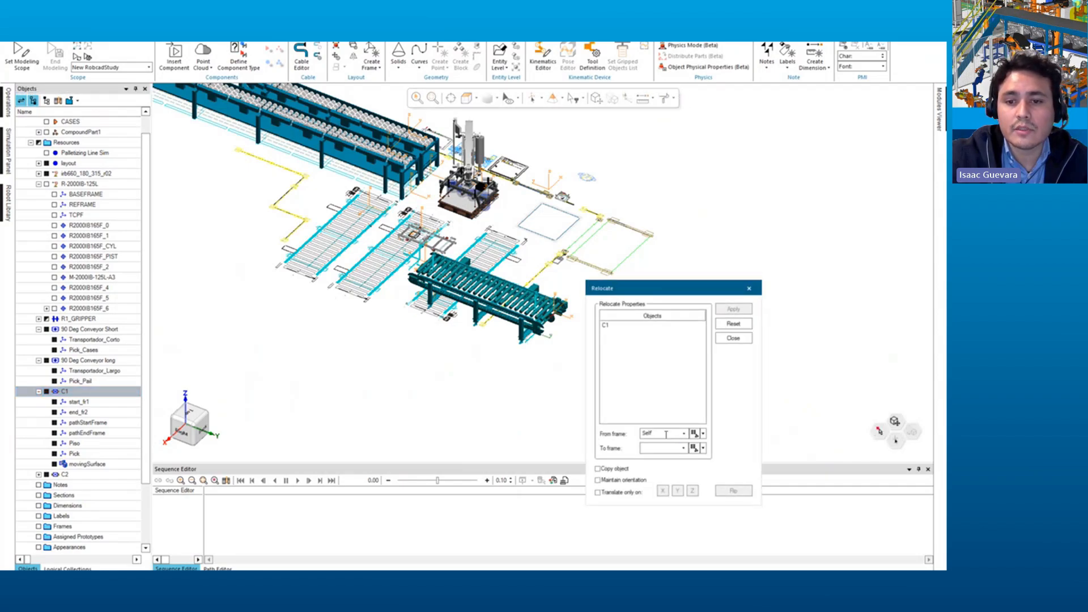
click(75, 443)
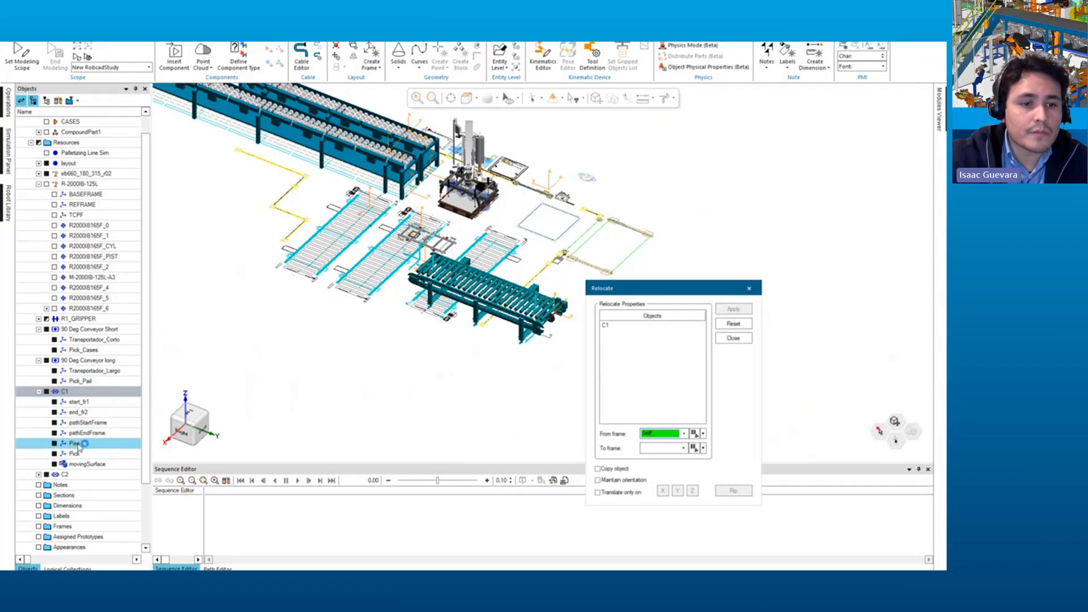
scroll(400, 295, up, 3)
middle_drag(398, 295, 221, 349)
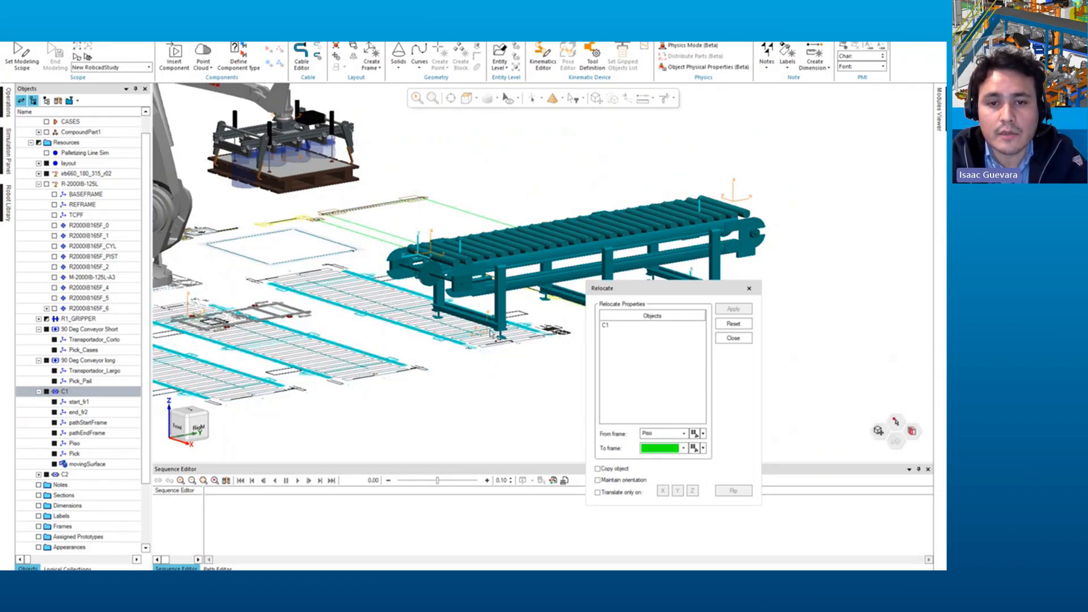
scroll(491, 319, up, 2)
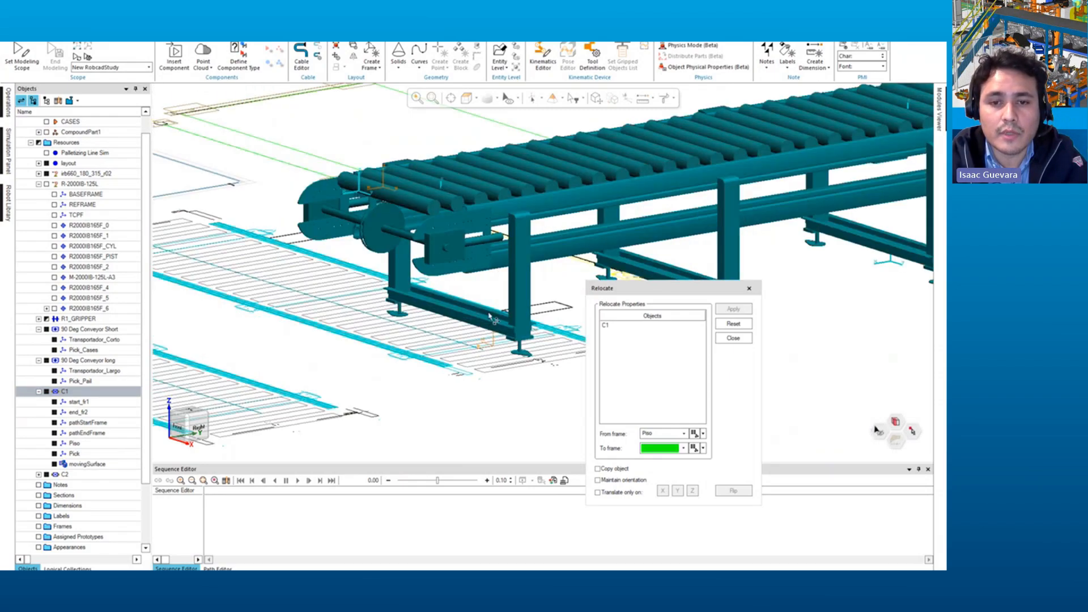
click(494, 343)
scroll(494, 343, down, 2)
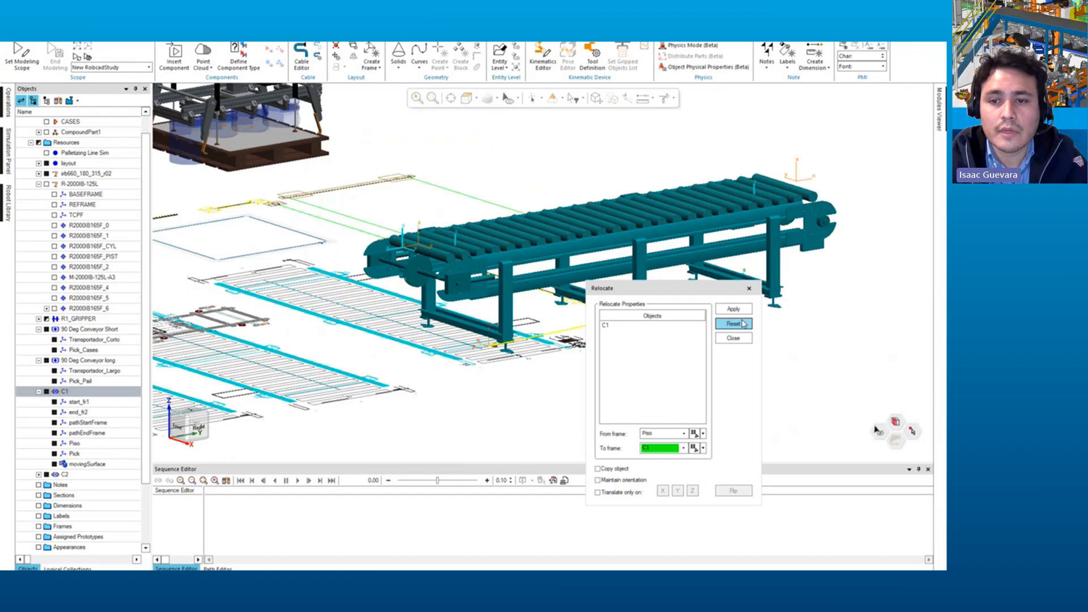
click(743, 314)
middle_drag(867, 266, 828, 318)
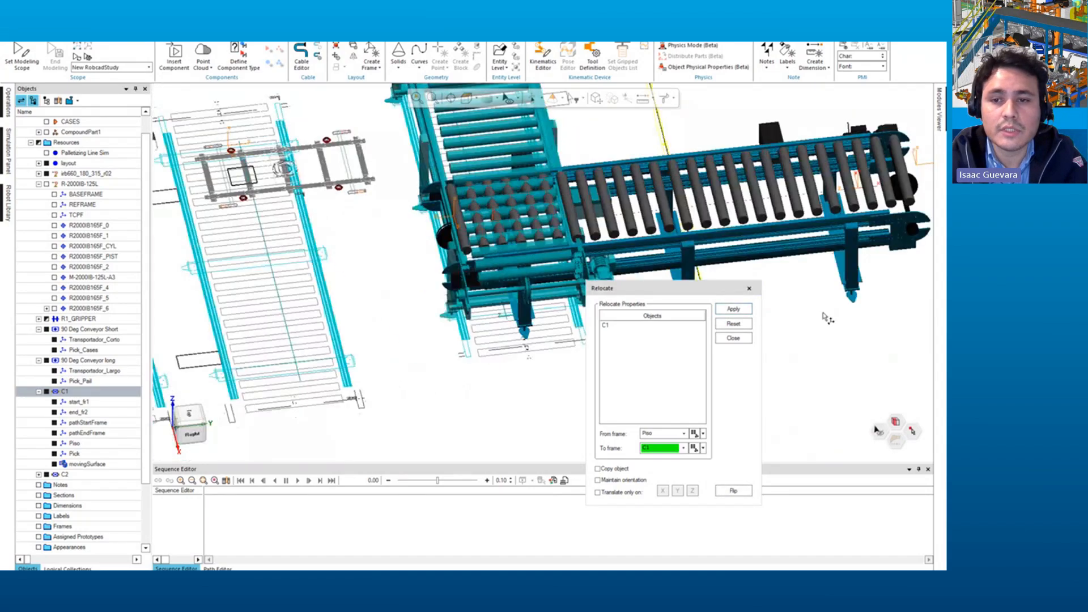
click(749, 291)
Step: Relocate conveyor C2 from its Piso frame to the layout's C2 frame on the middle conveyor outline
scroll(747, 295, down, 3)
middle_drag(742, 294, 725, 250)
click(618, 242)
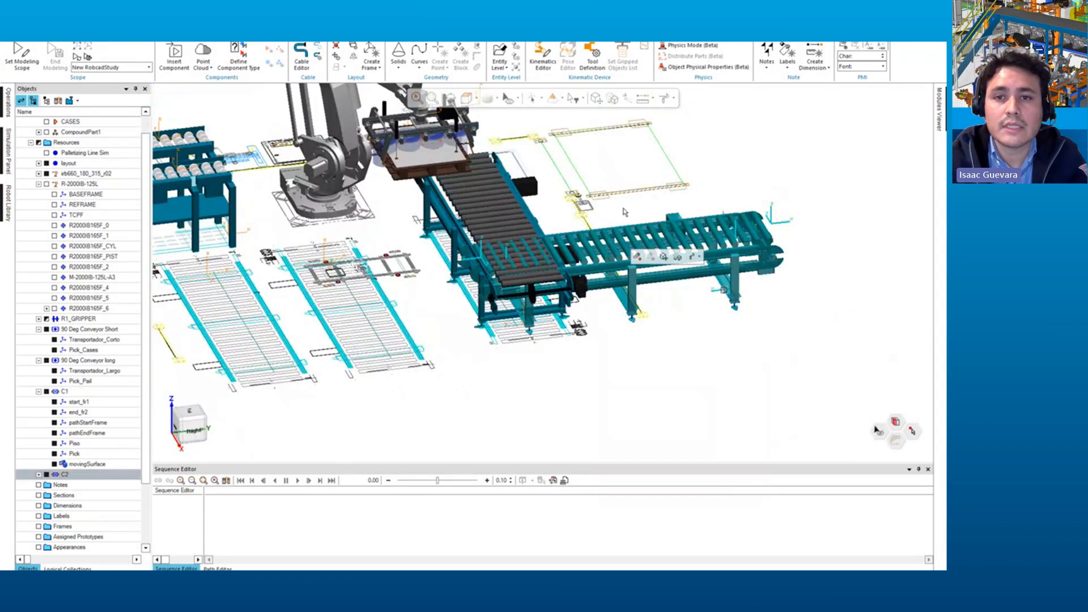
click(642, 99)
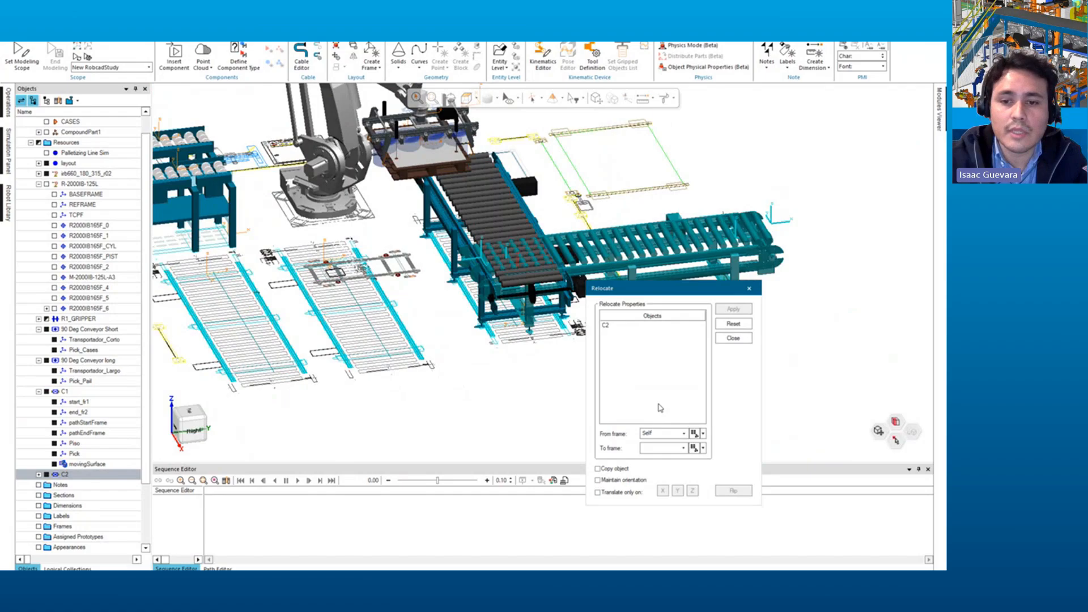
click(667, 432)
click(39, 475)
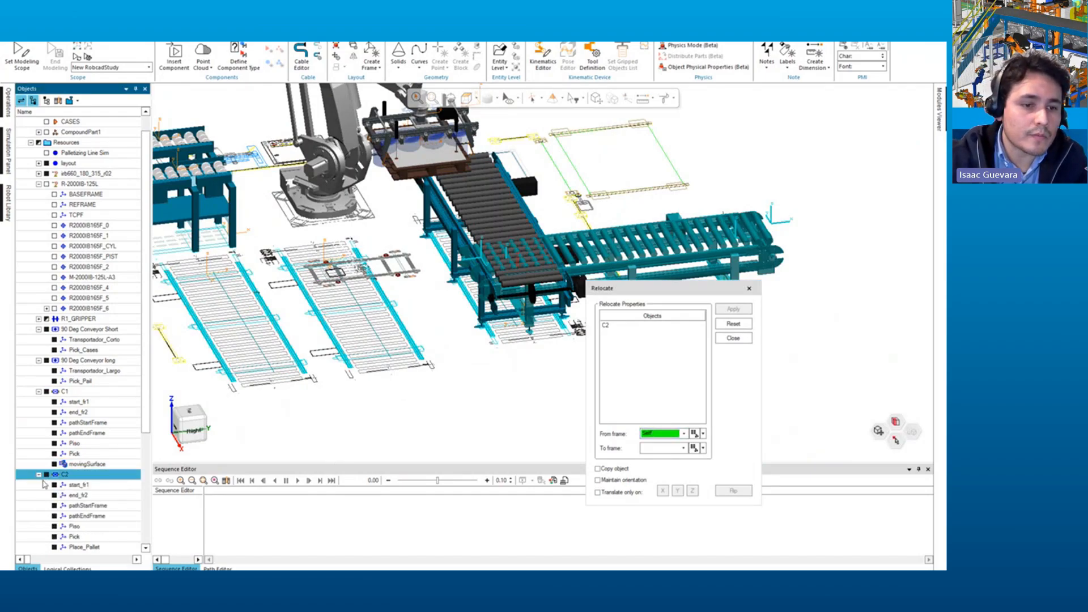
scroll(45, 484, down, 1)
click(74, 494)
scroll(734, 267, up, 2)
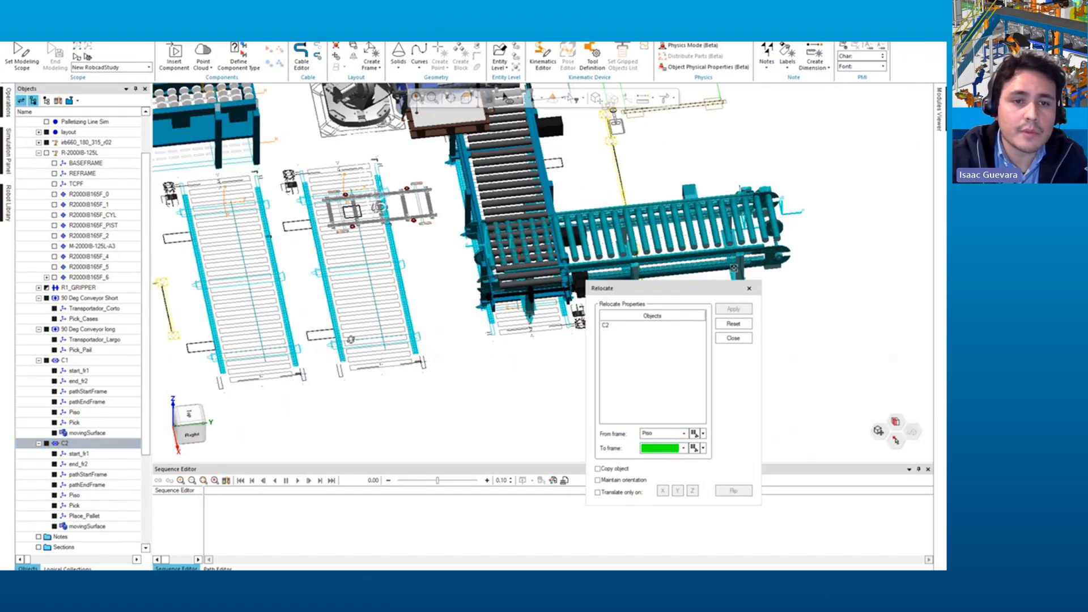
middle_drag(351, 340, 369, 322)
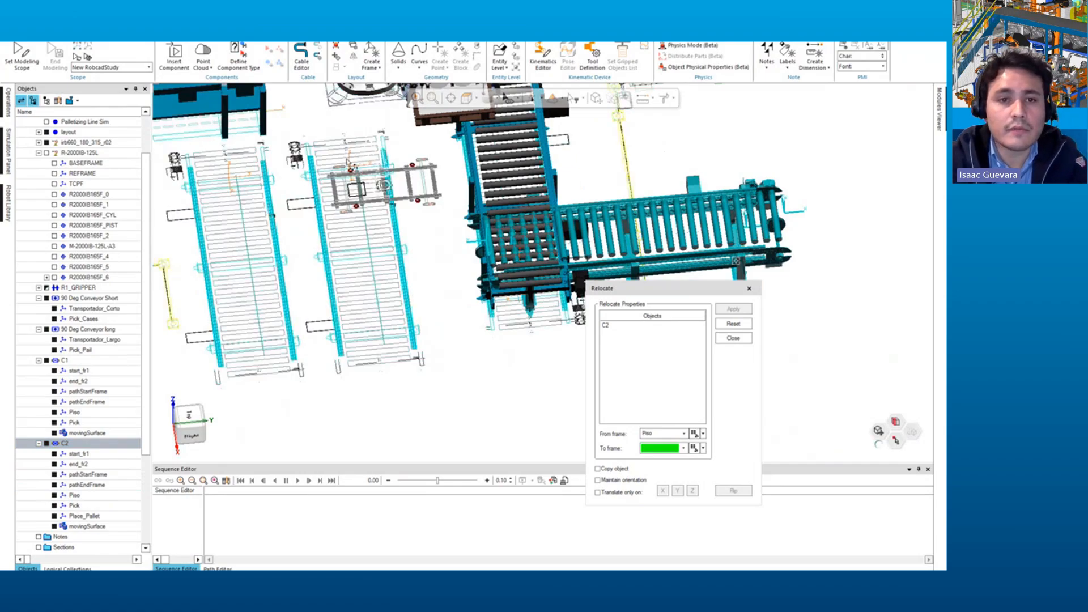
scroll(395, 207, up, 5)
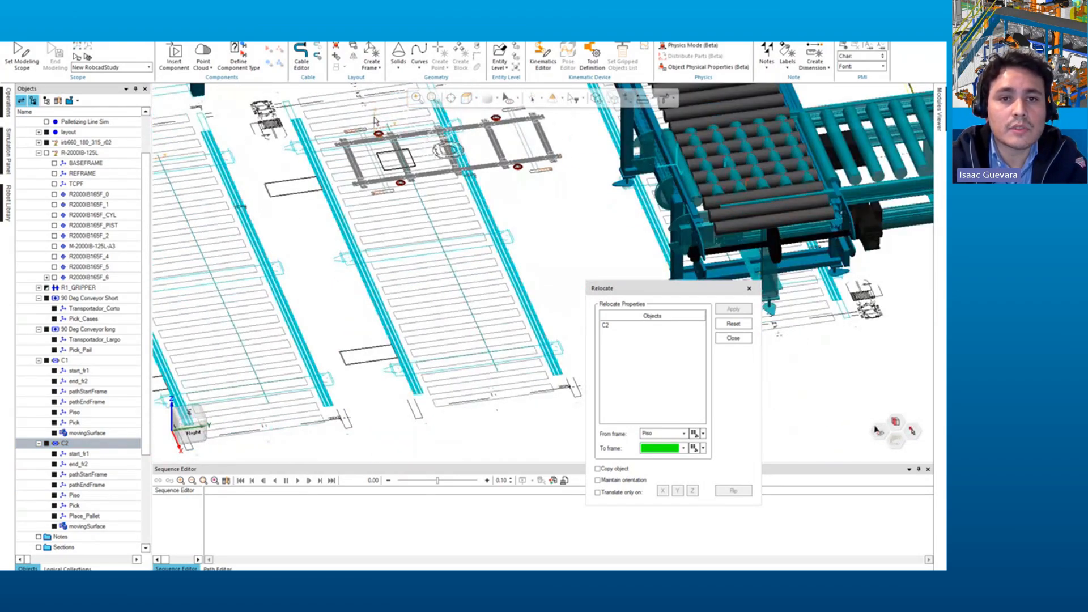
click(374, 121)
click(738, 311)
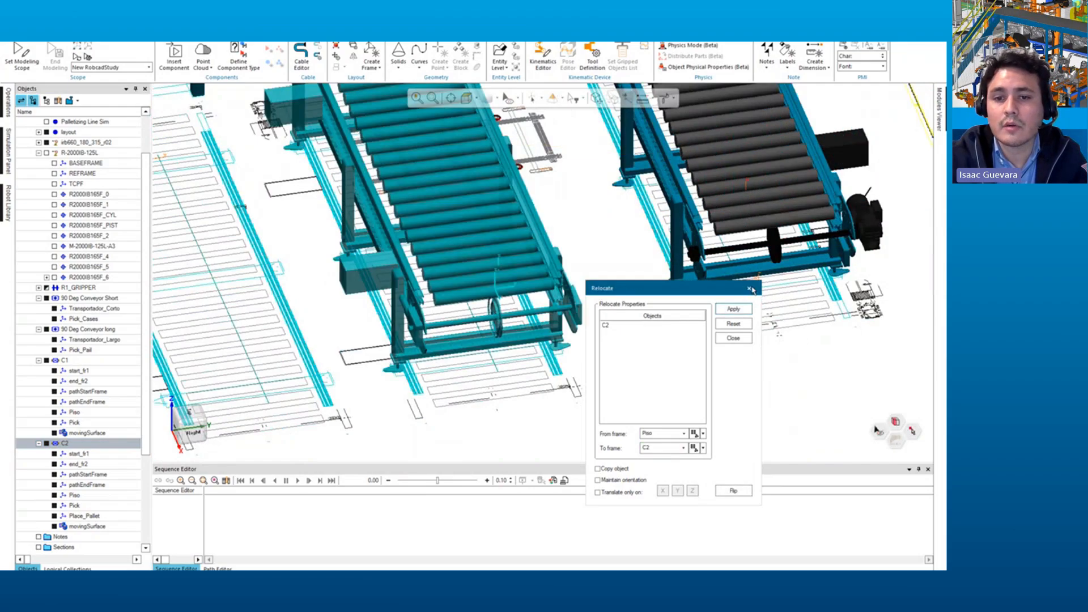
click(749, 288)
Step: Examine how conveyors C1 and C2 sit on their layout outlines and which conveyor outline is still empty
scroll(651, 289, down, 6)
mouse_move(651, 290)
middle_down()
mouse_move(646, 263)
mouse_move(645, 289)
middle_up()
click(558, 335)
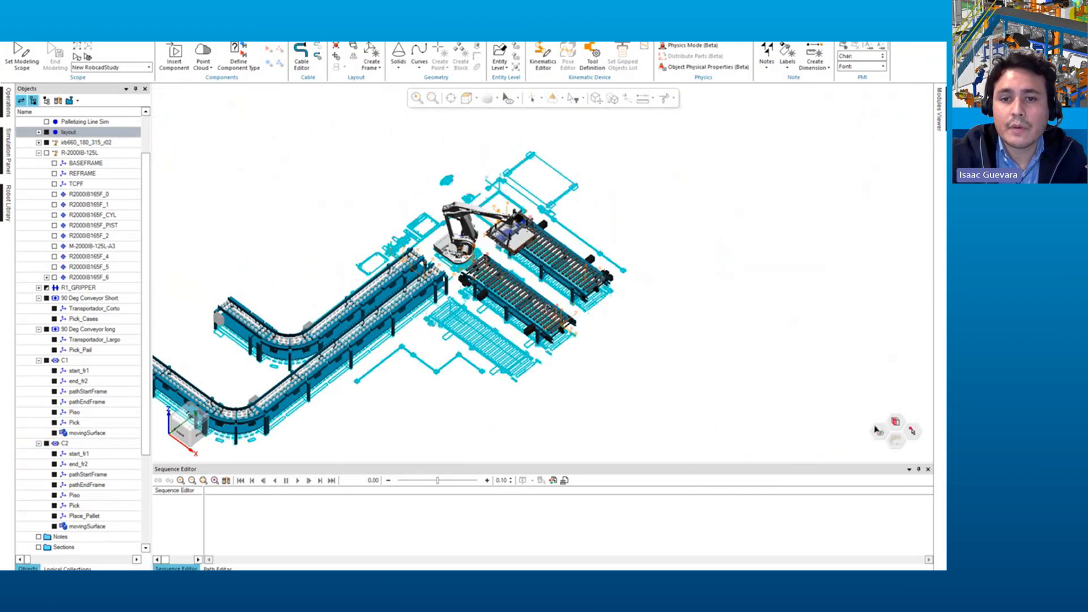
scroll(674, 280, up, 5)
middle_drag(720, 290, 691, 297)
middle_drag(588, 272, 470, 327)
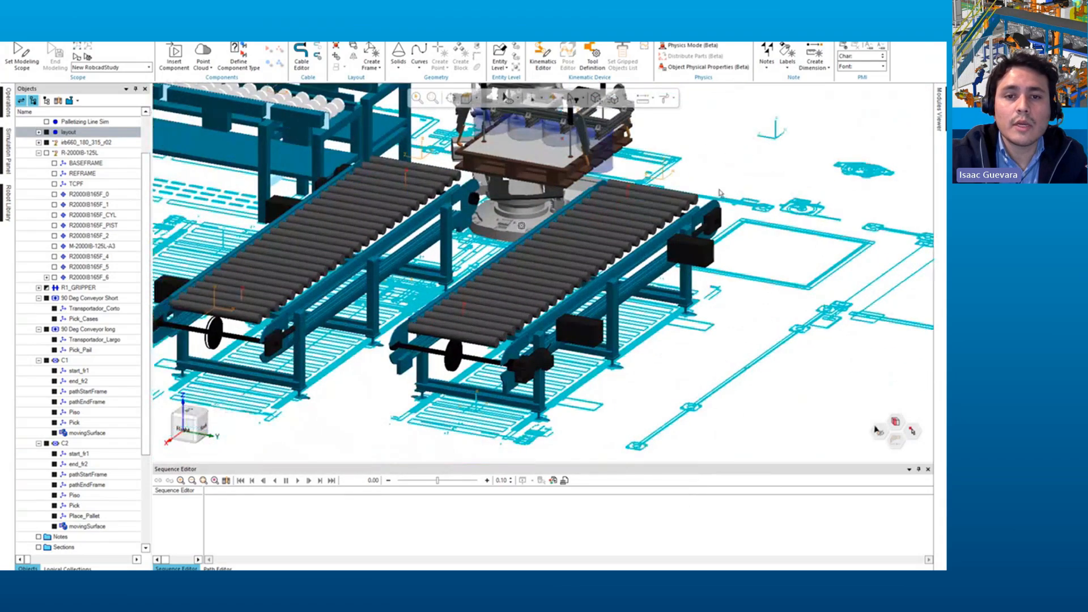
middle_drag(719, 193, 635, 231)
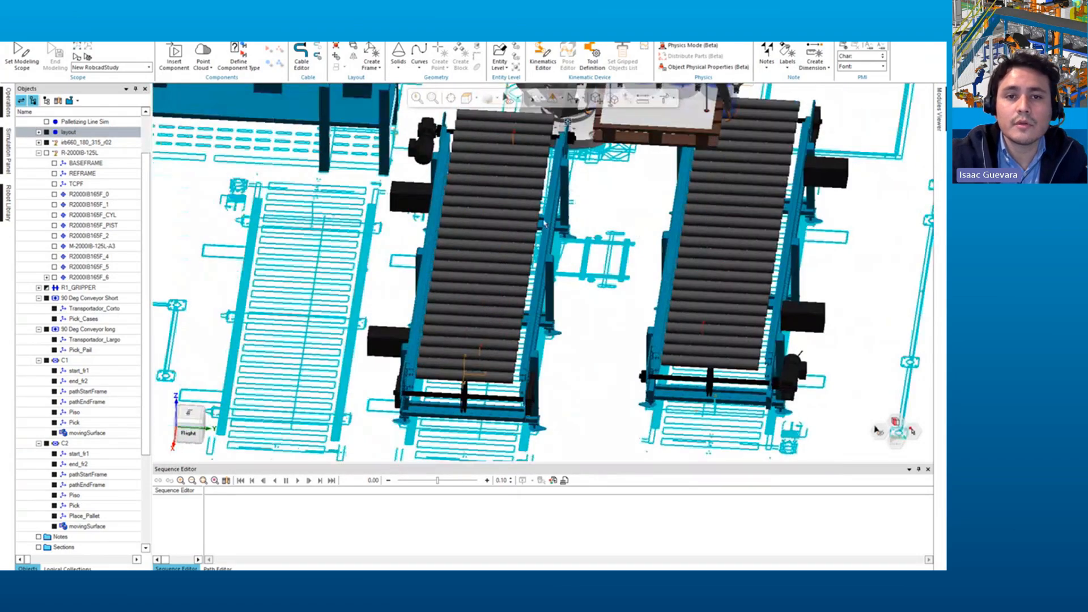
middle_drag(544, 223, 448, 297)
Step: Duplicate conveyor C2 under Resources and rename the copy as C3
click(502, 295)
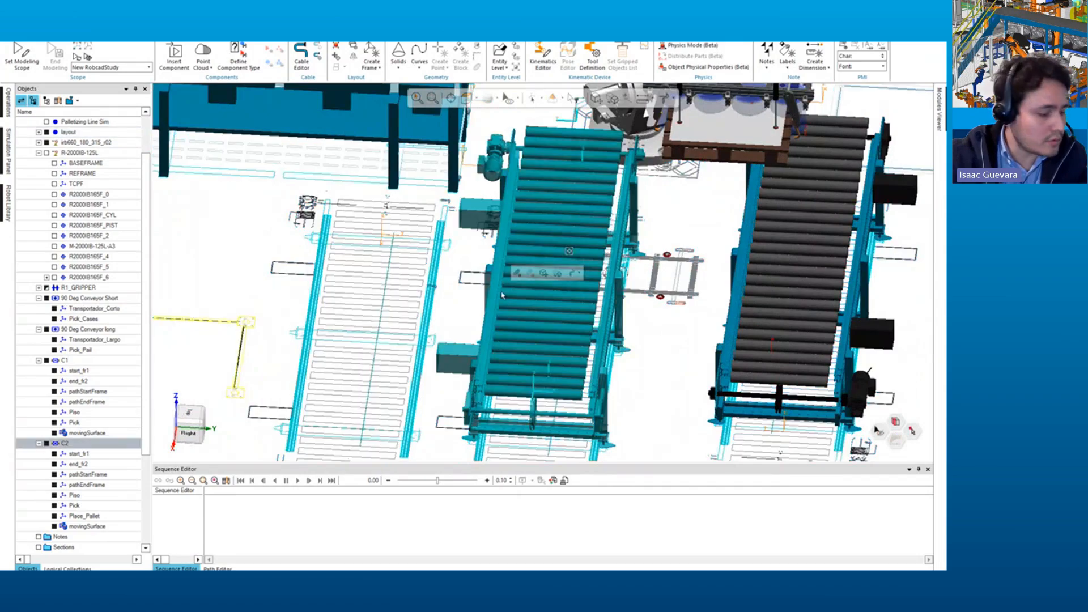
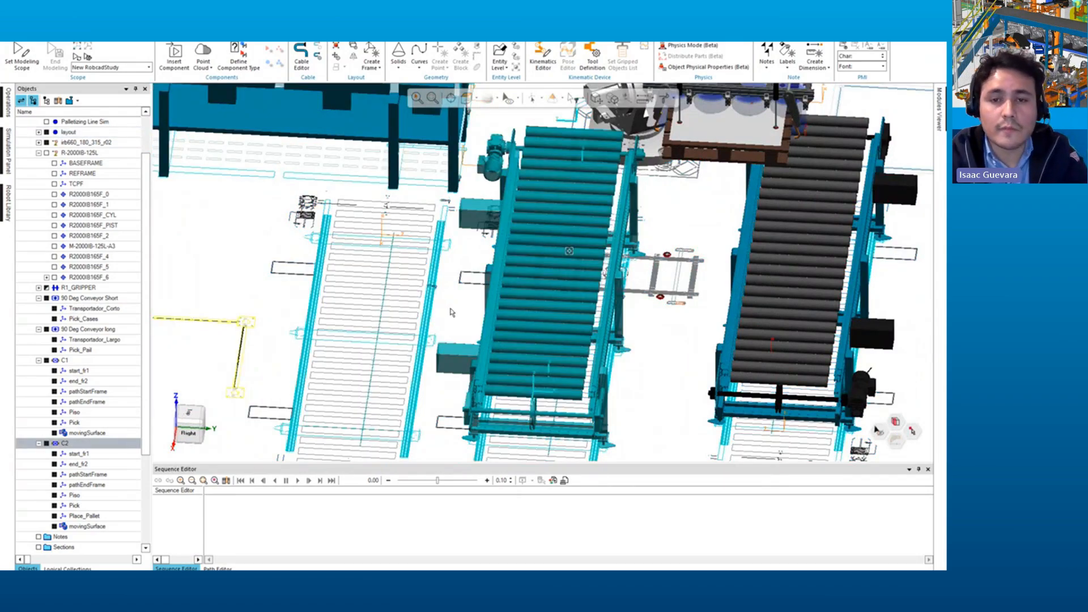
click(64, 445)
scroll(76, 258, up, 2)
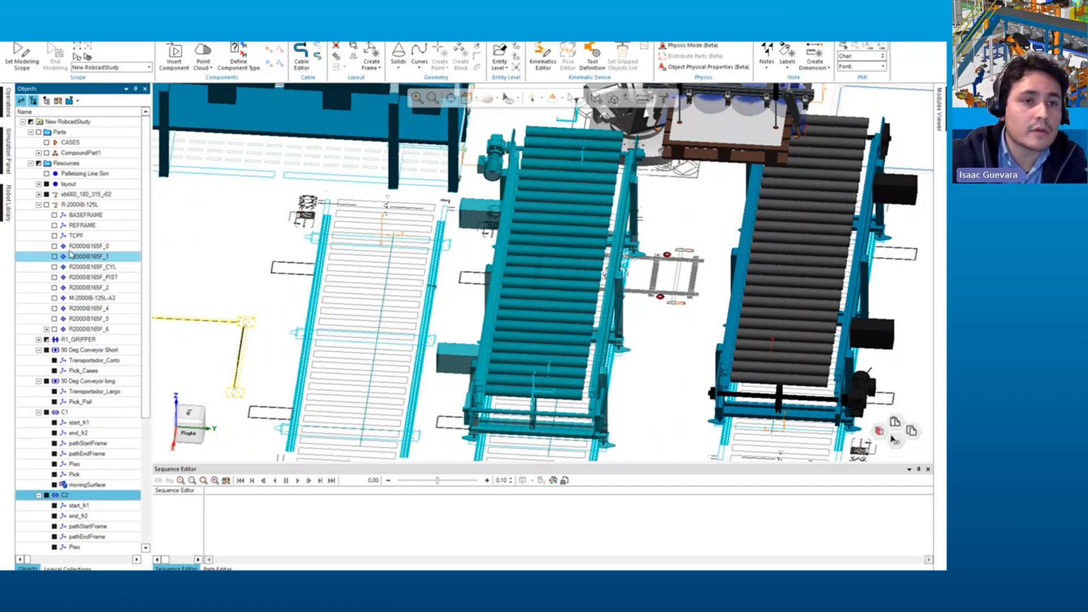
click(89, 167)
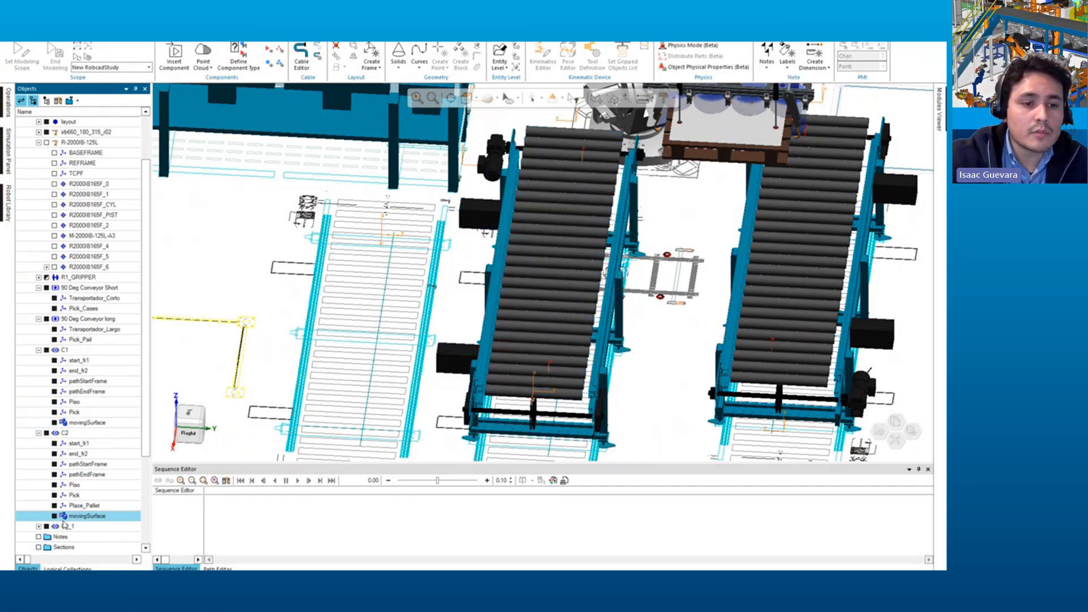
click(66, 526)
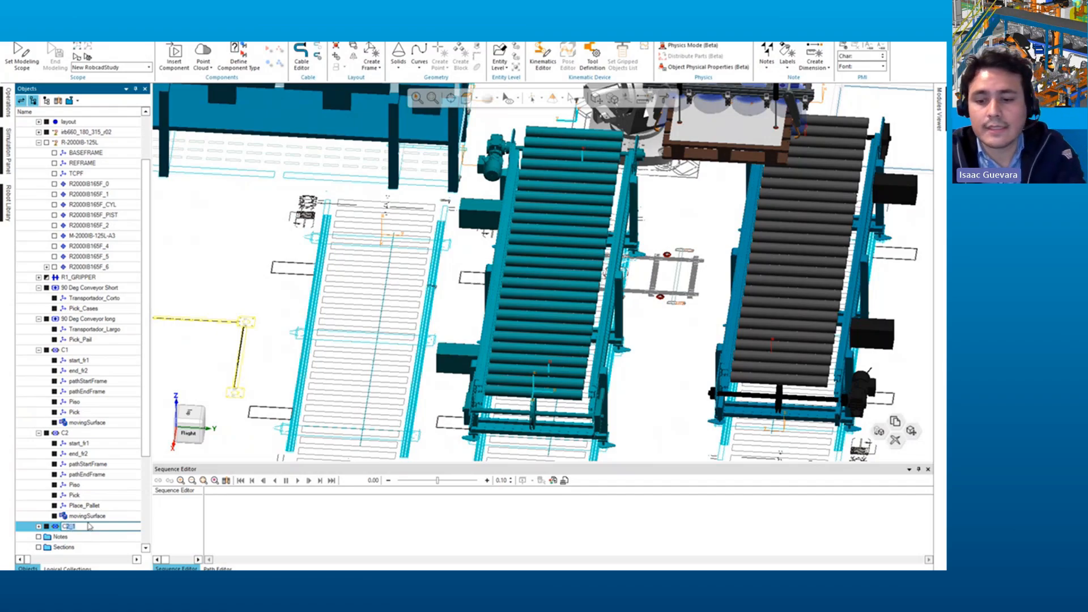
key(Return)
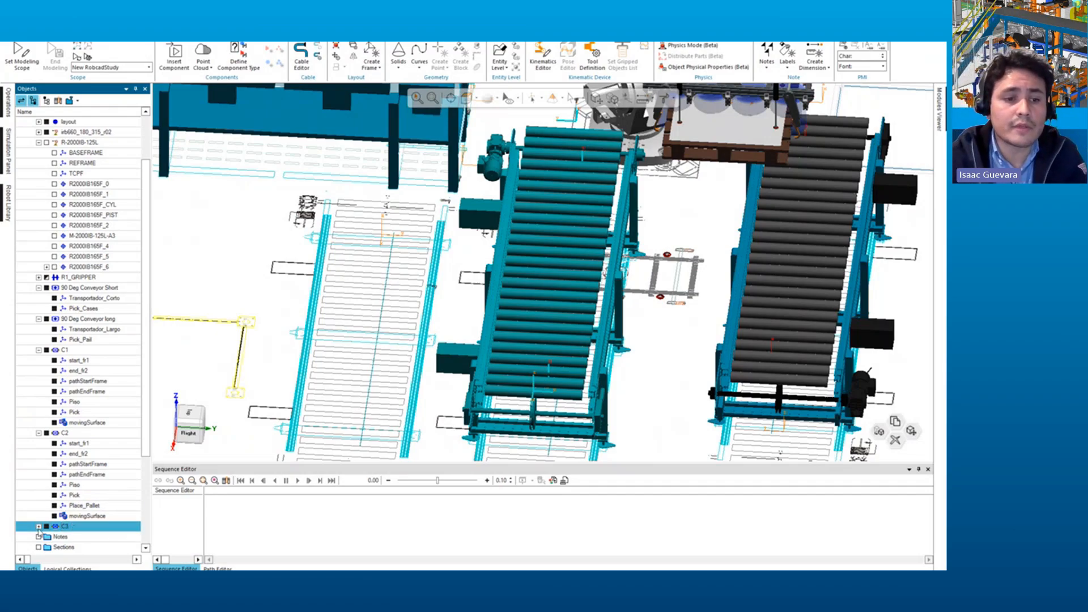
Step: Relocate conveyor C3 from its Piso frame to the layout's C3 frame on the remaining empty conveyor outline
click(39, 527)
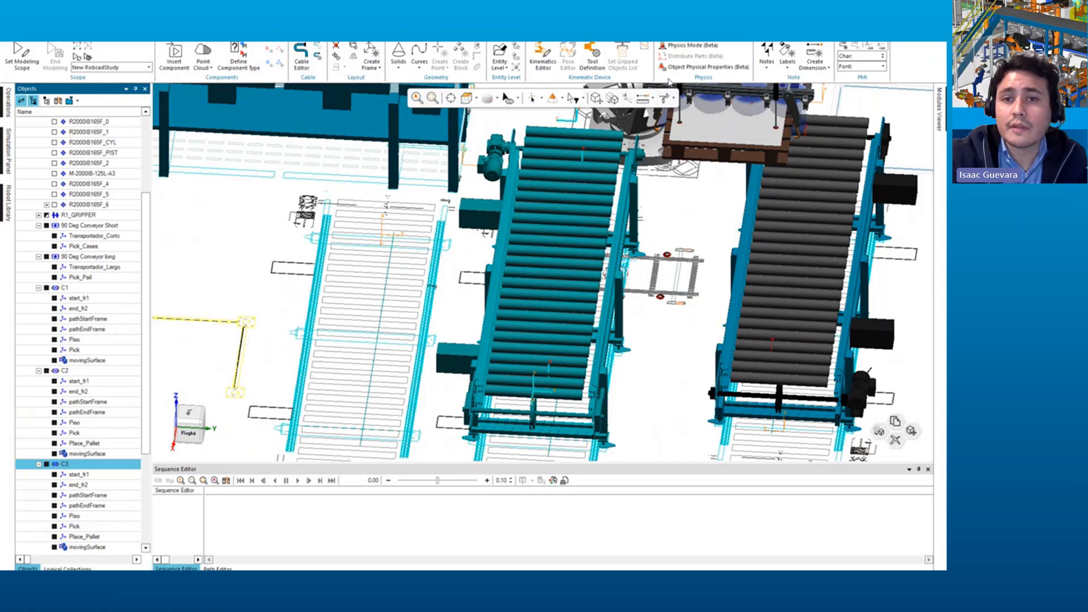
click(611, 98)
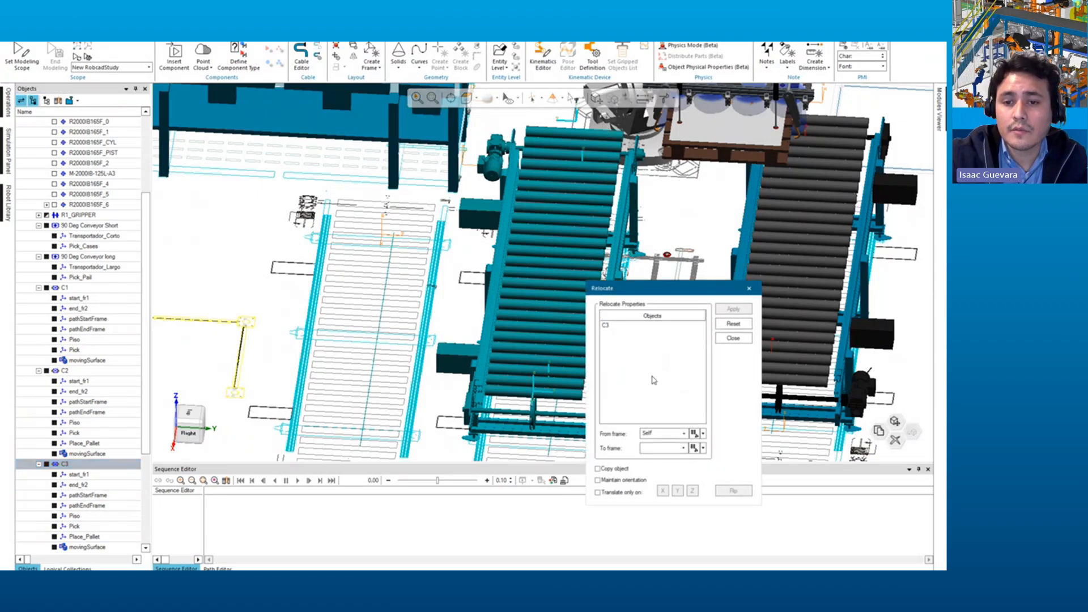
click(74, 515)
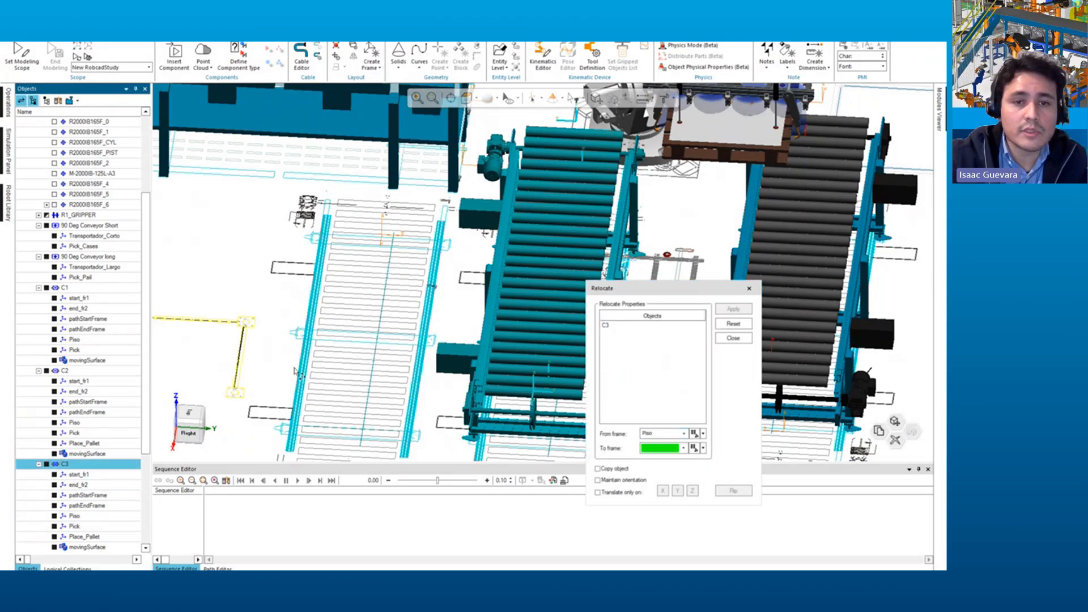
click(389, 227)
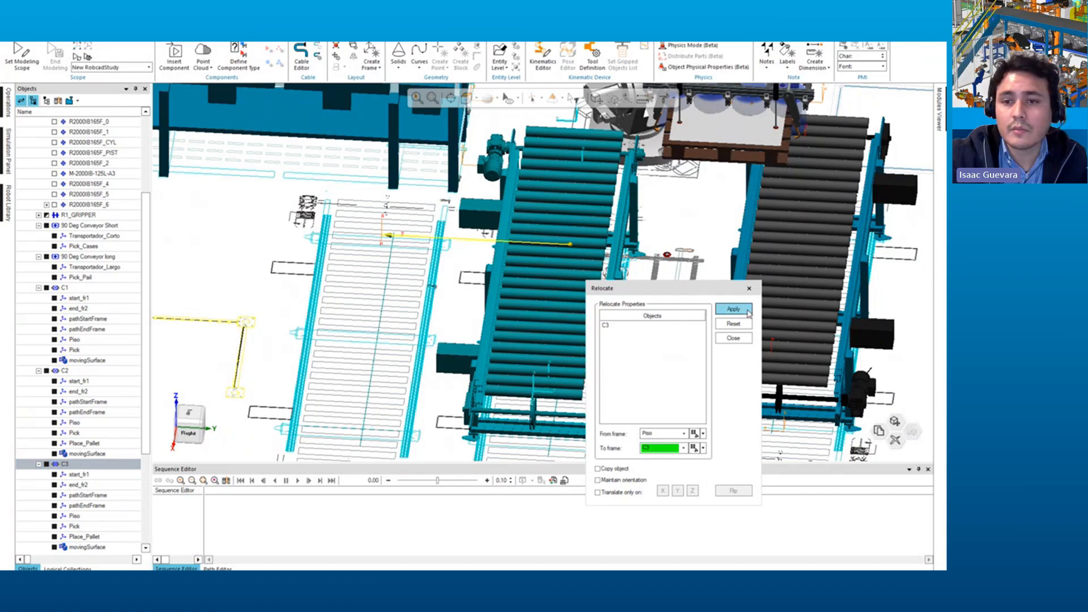
click(752, 289)
scroll(436, 252, down, 5)
middle_drag(436, 252, 328, 330)
scroll(328, 330, down, 3)
scroll(389, 276, up, 5)
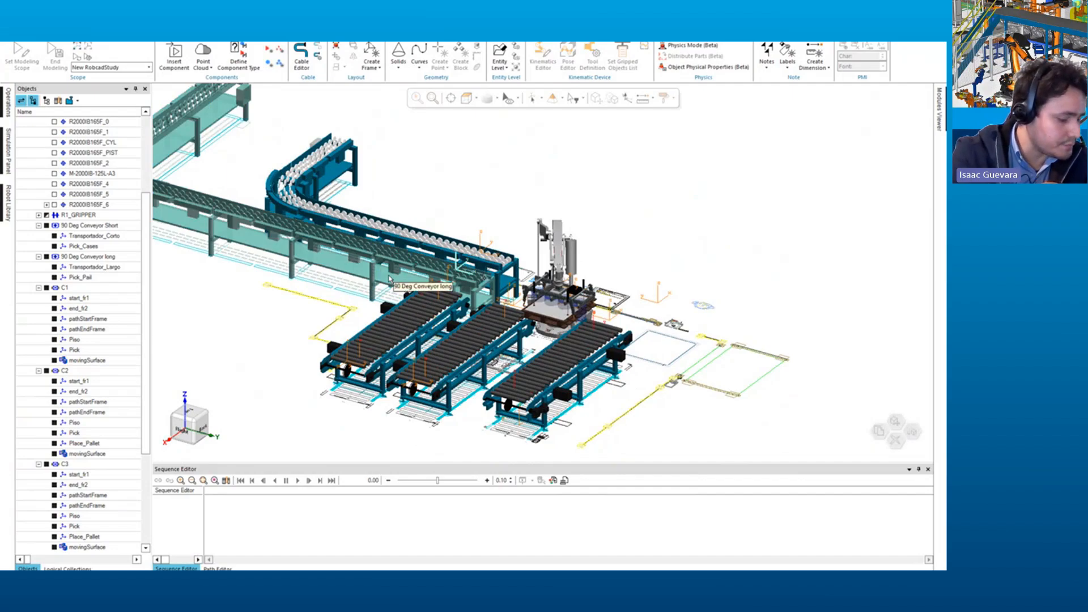
Step: Expand CompoundPart1 under Parts, display it in the cell, and select it
scroll(390, 279, up, 2)
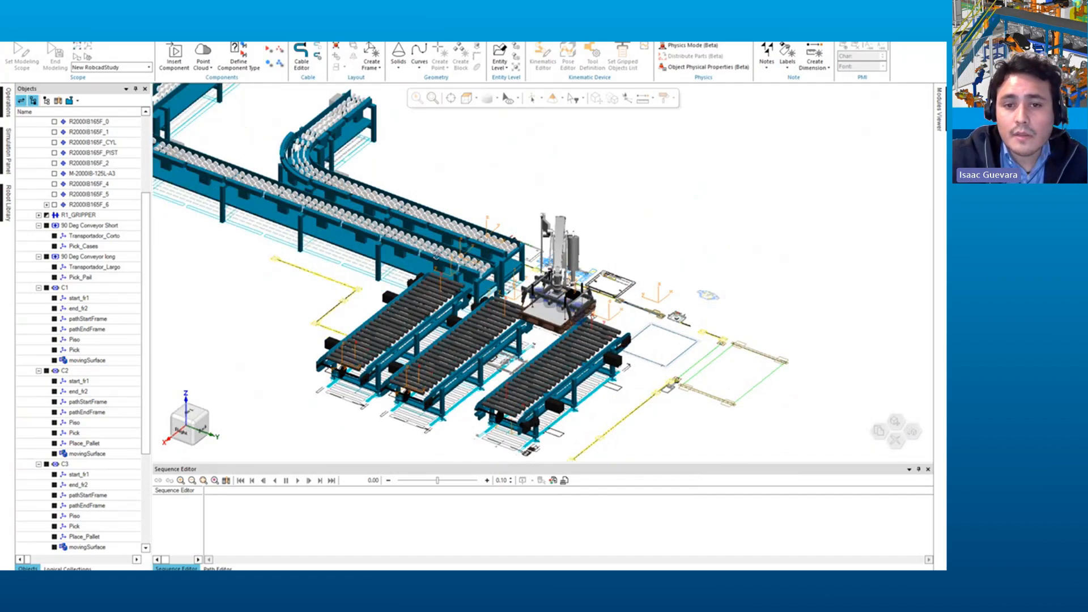
scroll(595, 317, up, 4)
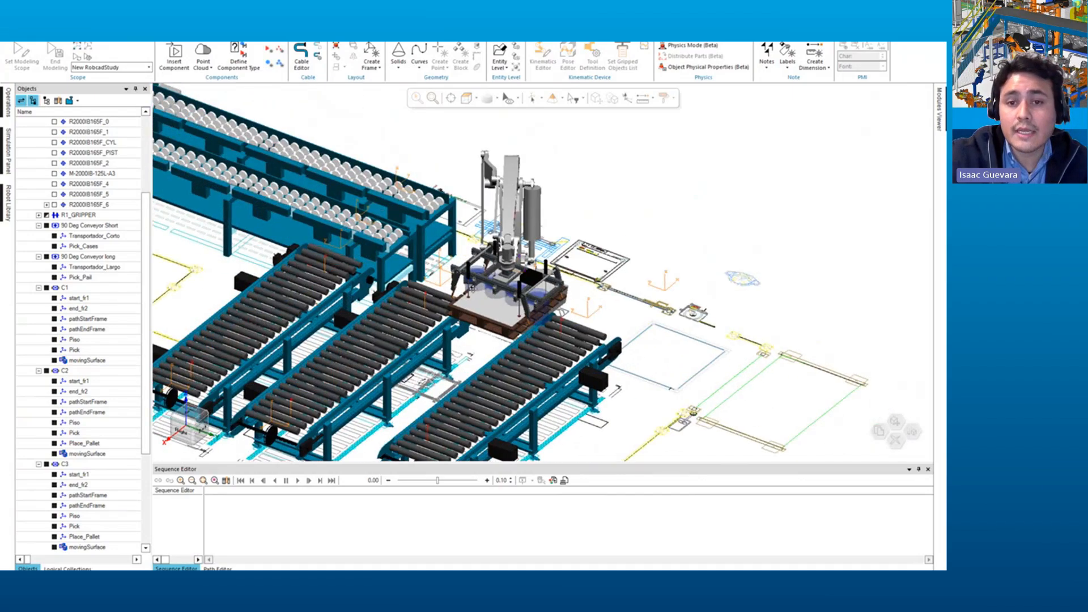
scroll(74, 257, up, 4)
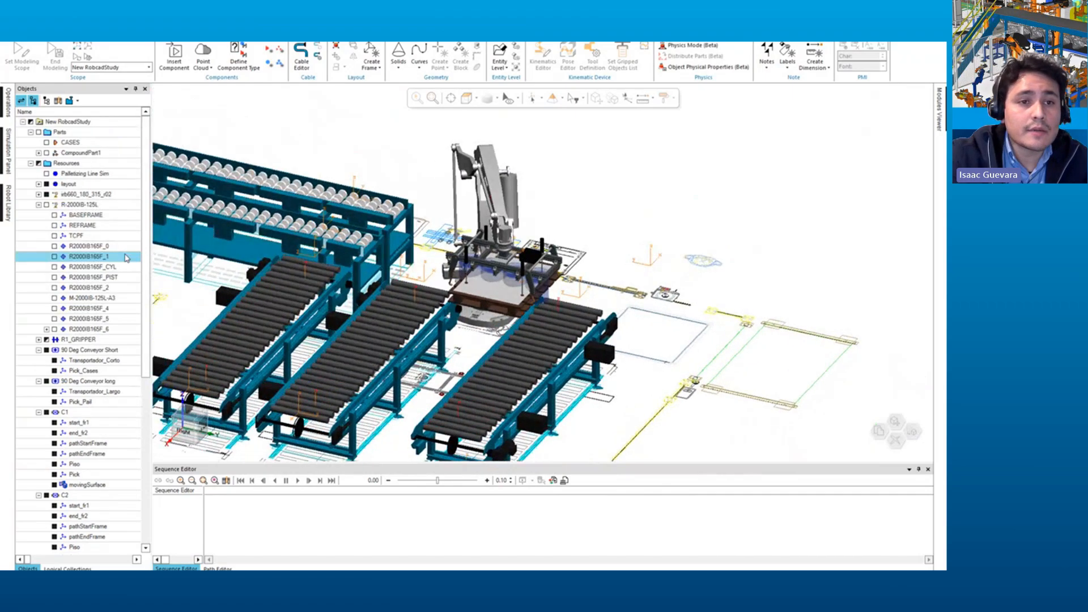
click(39, 153)
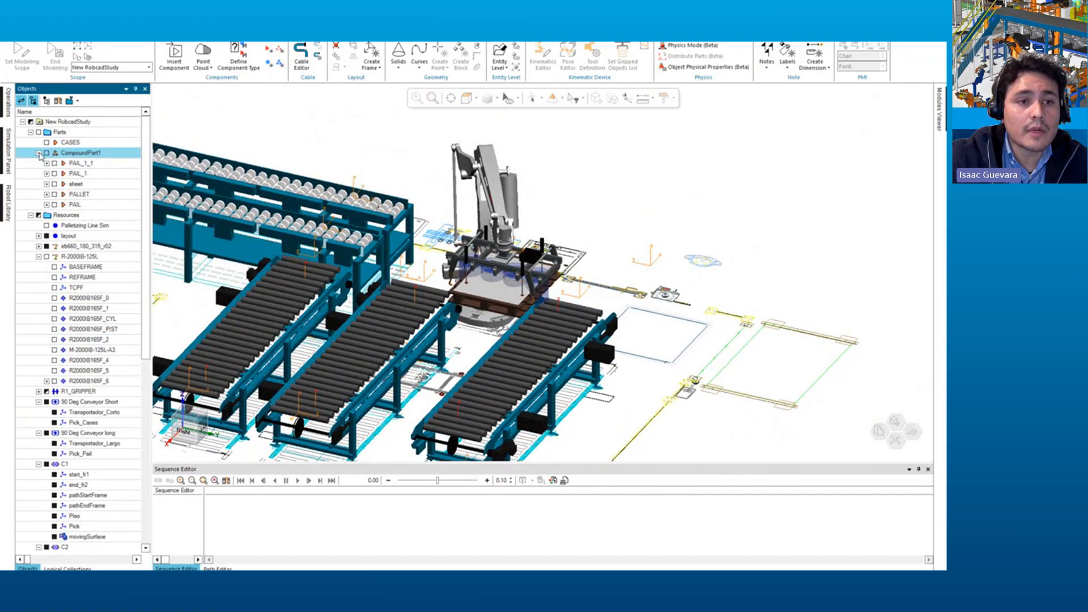
click(46, 153)
scroll(287, 393, down, 3)
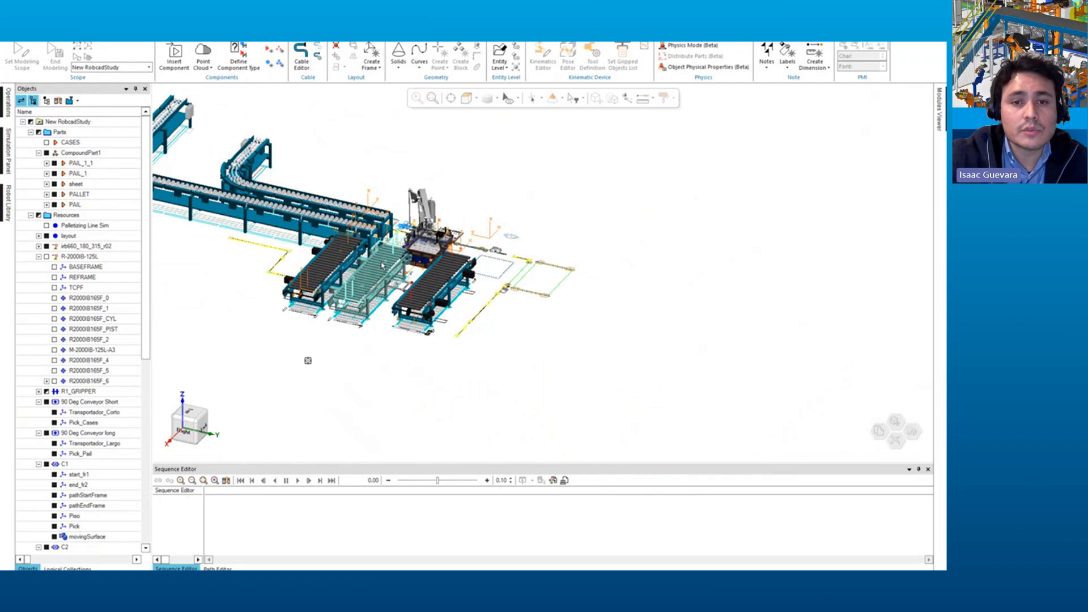
scroll(265, 417, up, 2)
click(82, 153)
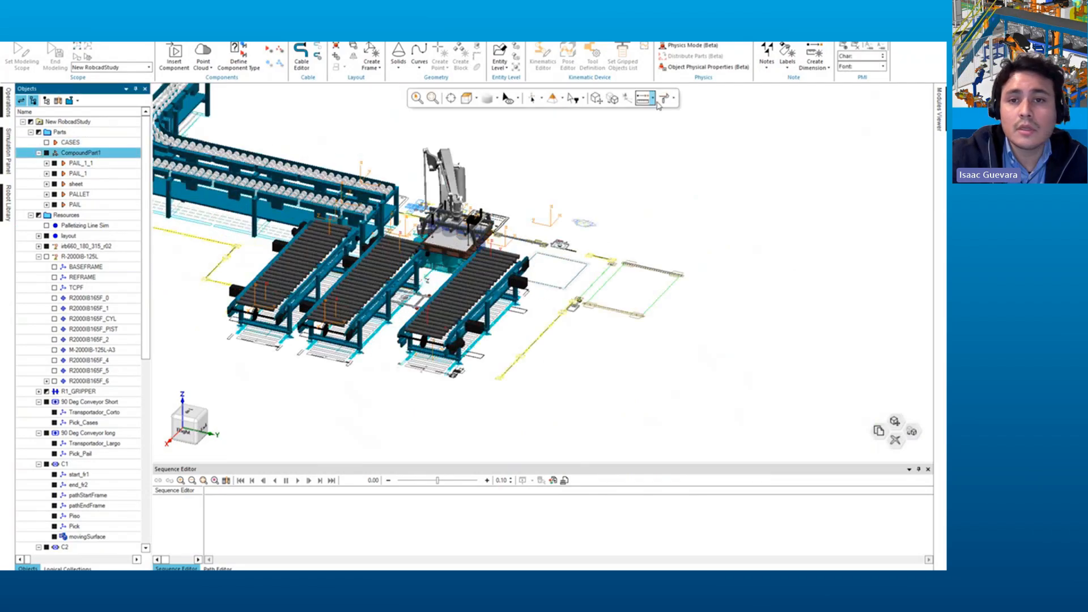
Step: Relocate CompoundPart1 from the pallet's Place_Conveyor frame to the Pick frame at the outer end of the first roller conveyor
click(612, 99)
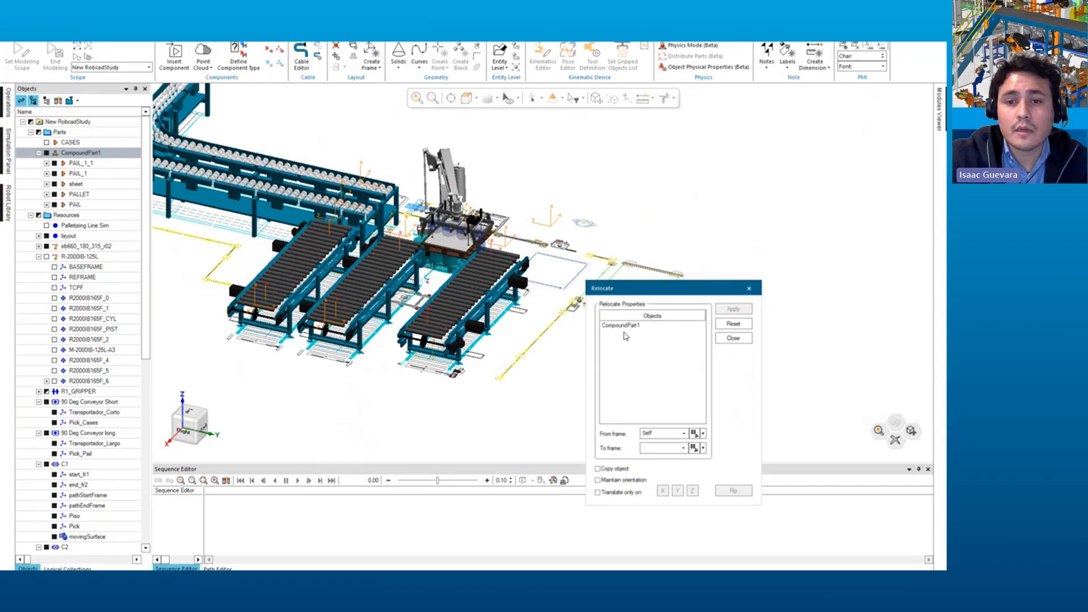
click(47, 194)
click(63, 205)
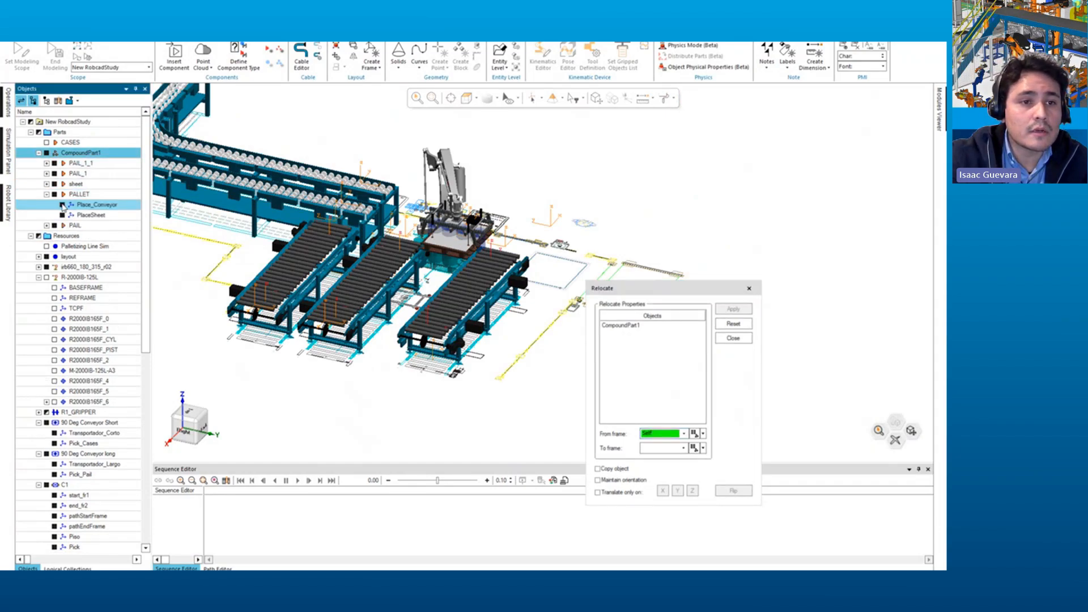
click(106, 207)
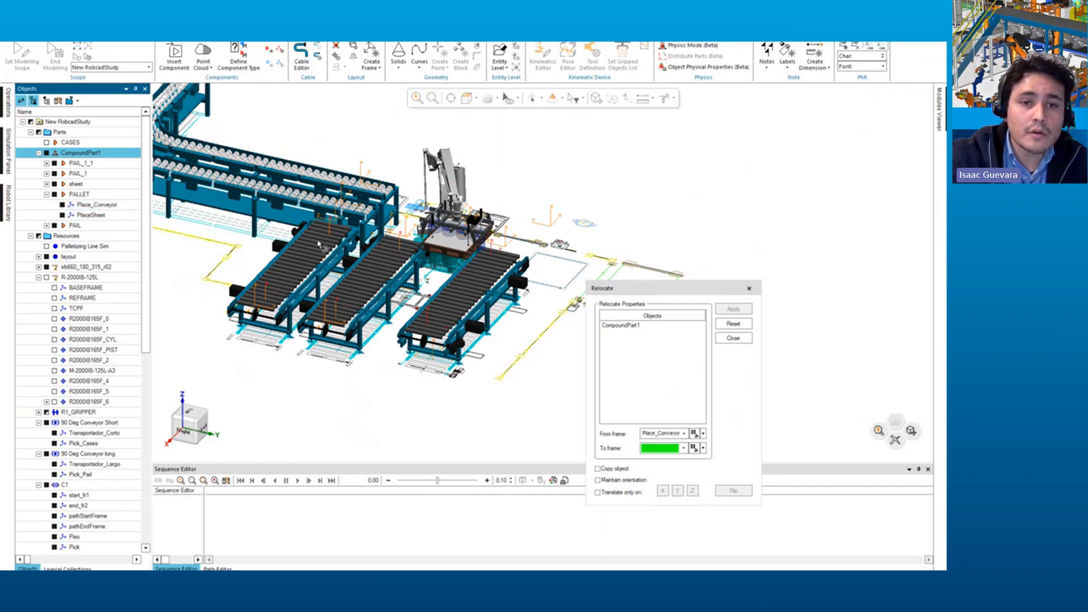
middle_drag(320, 245, 212, 303)
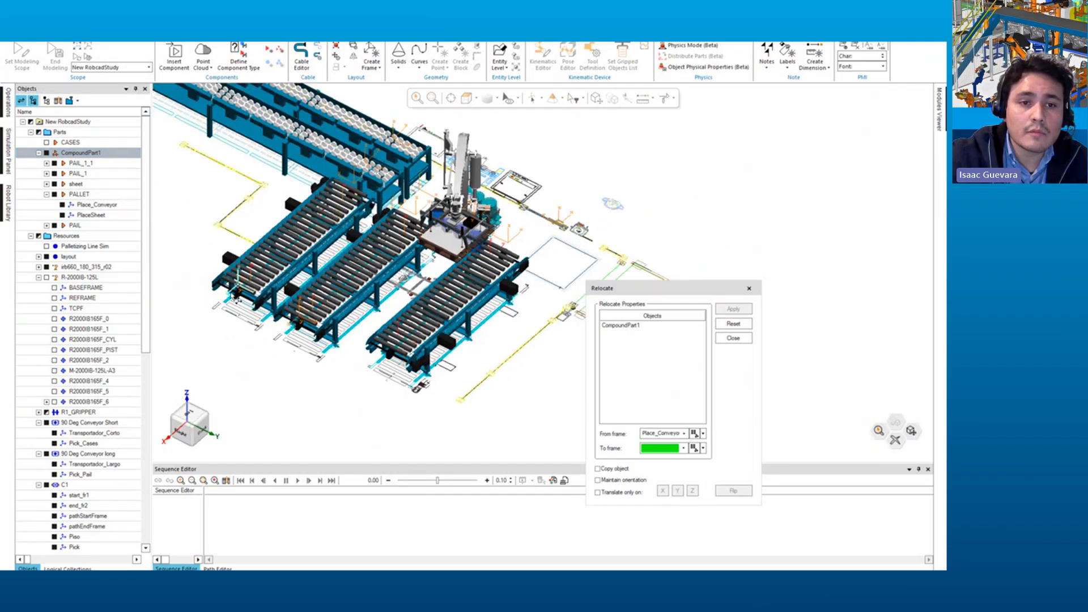
click(236, 296)
click(733, 308)
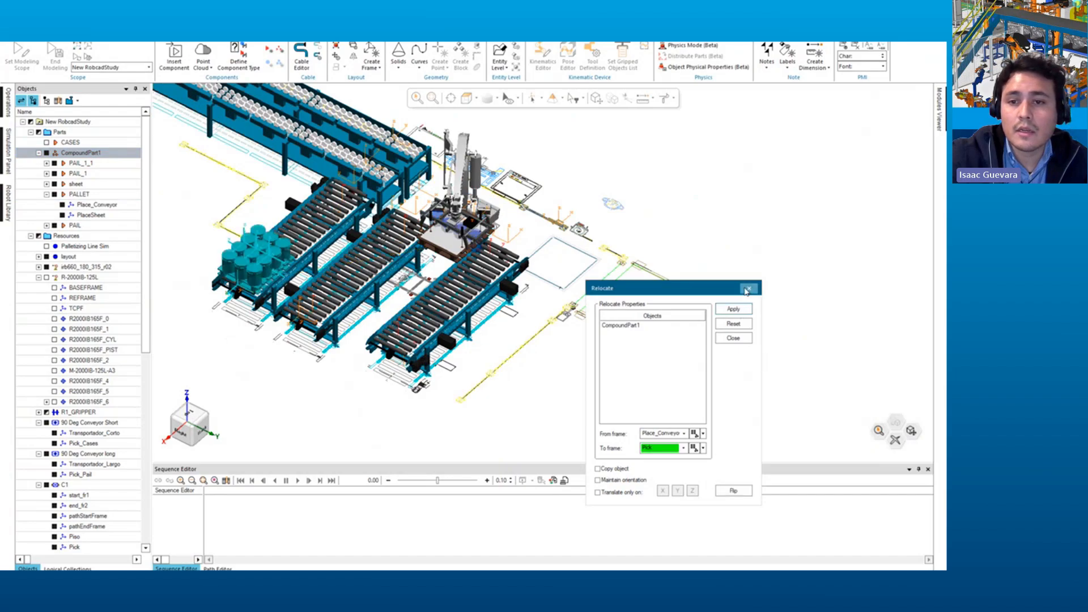
click(749, 288)
Step: Copy the PALLET part from CompoundPart1, paste it directly under Parts, and expand the copy to show its frames
middle_drag(567, 292, 539, 300)
click(91, 209)
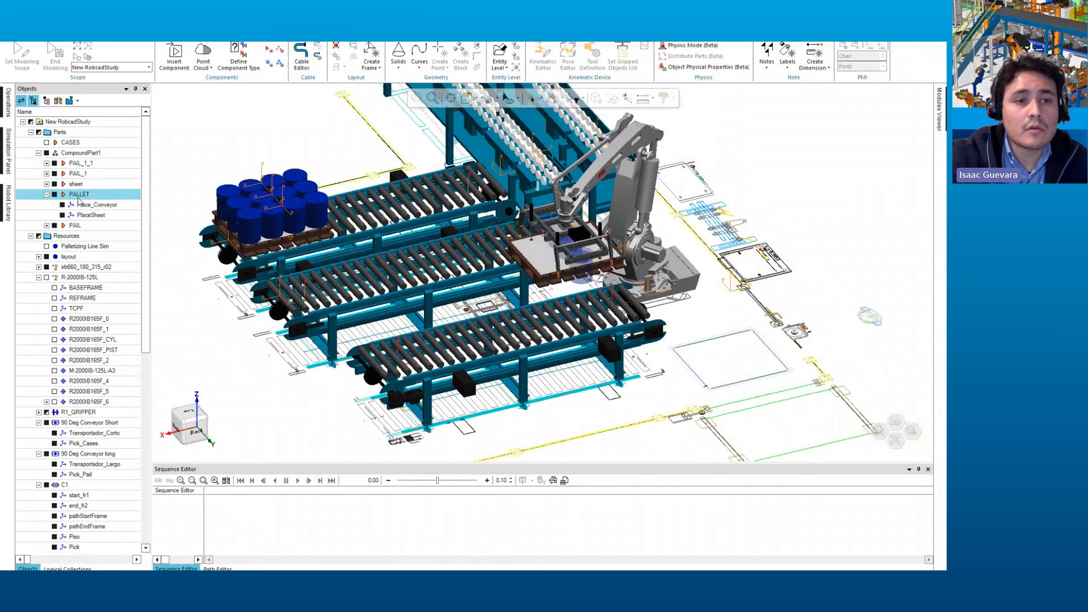
click(78, 196)
key(ctrl+c)
click(63, 133)
key(ctrl+v)
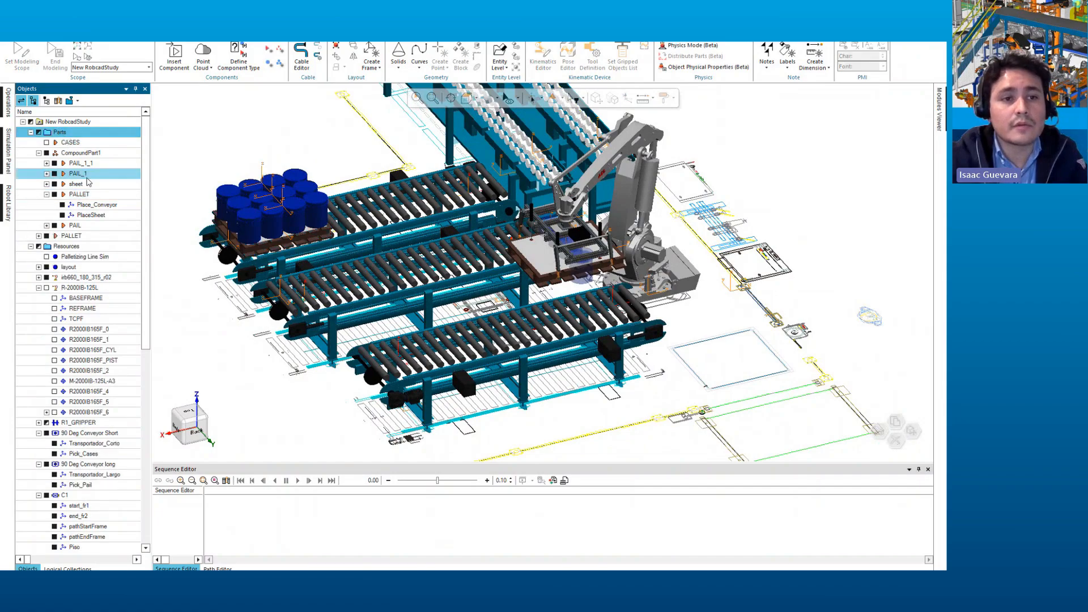
click(72, 236)
click(39, 236)
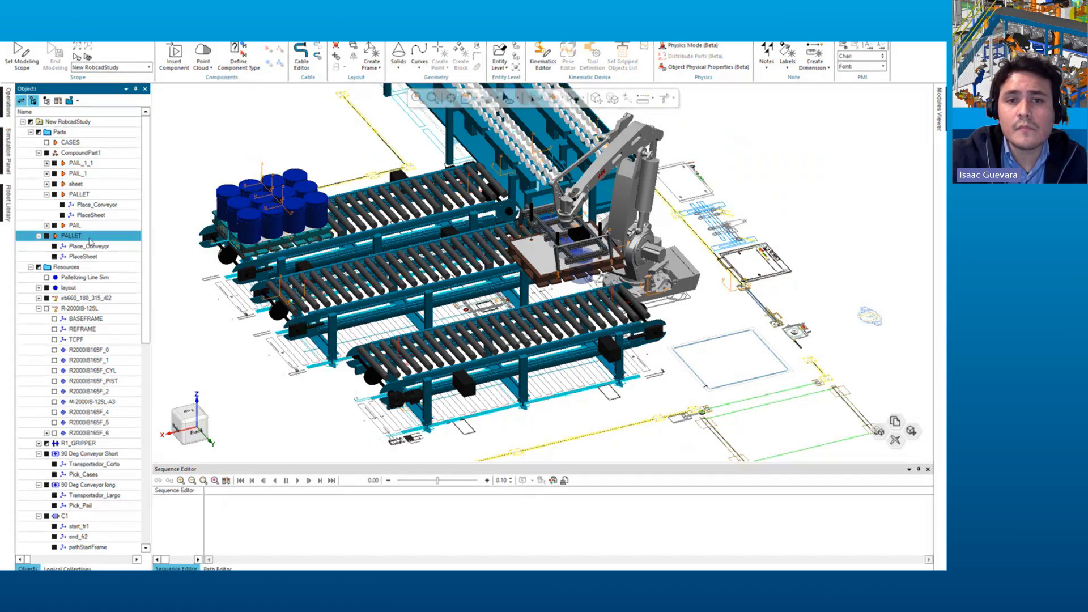
Step: Relocate the copied PALLET from its Self frame to the start_fr1 frame of the first roller conveyor, with Maintain orientation enabled
key(alt+r)
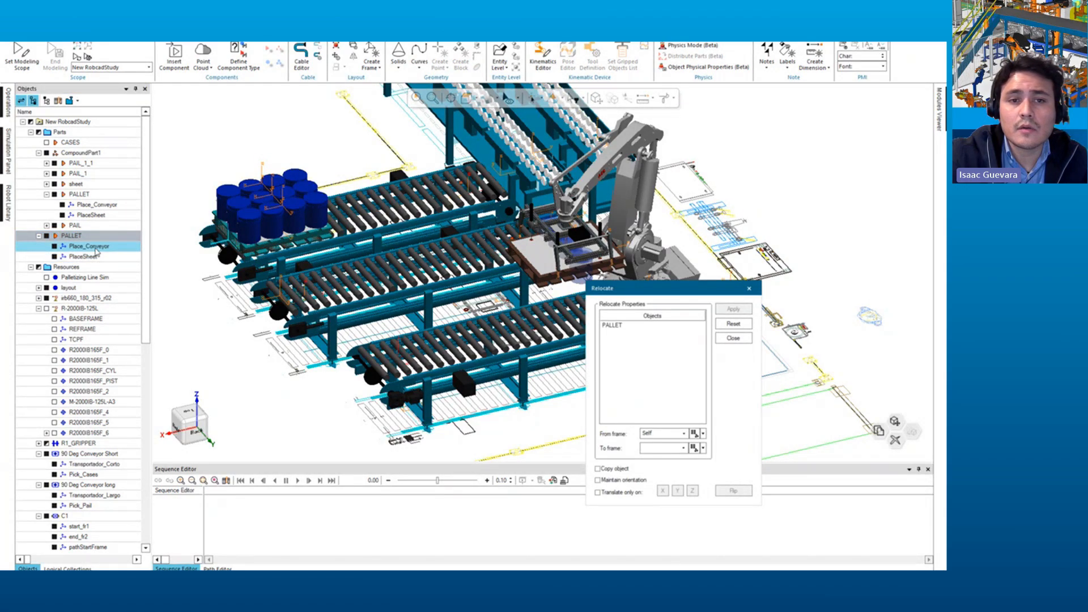
click(88, 245)
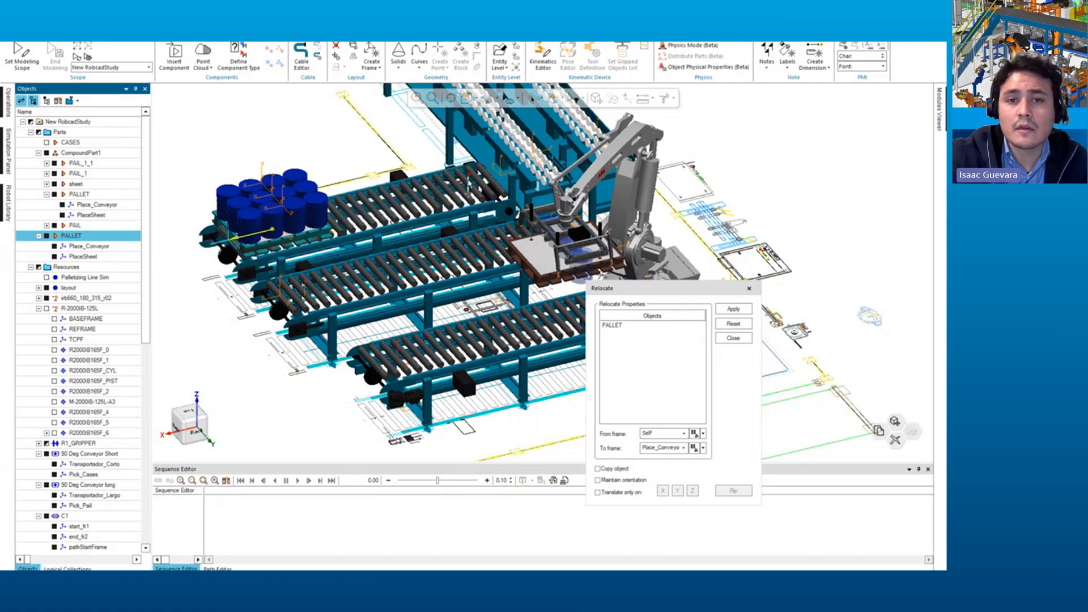
click(468, 194)
click(619, 482)
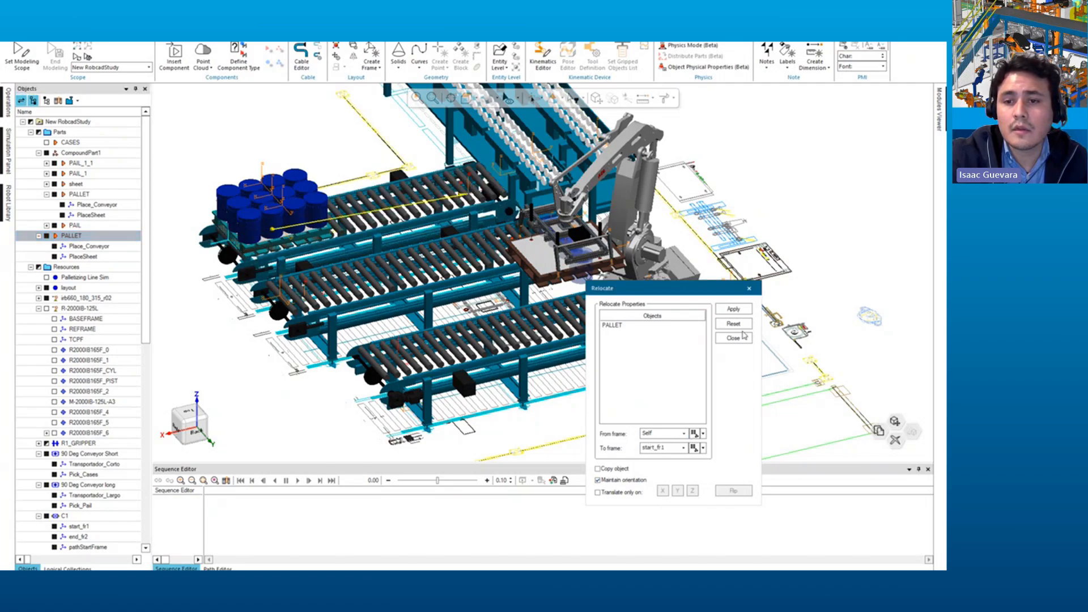
click(733, 309)
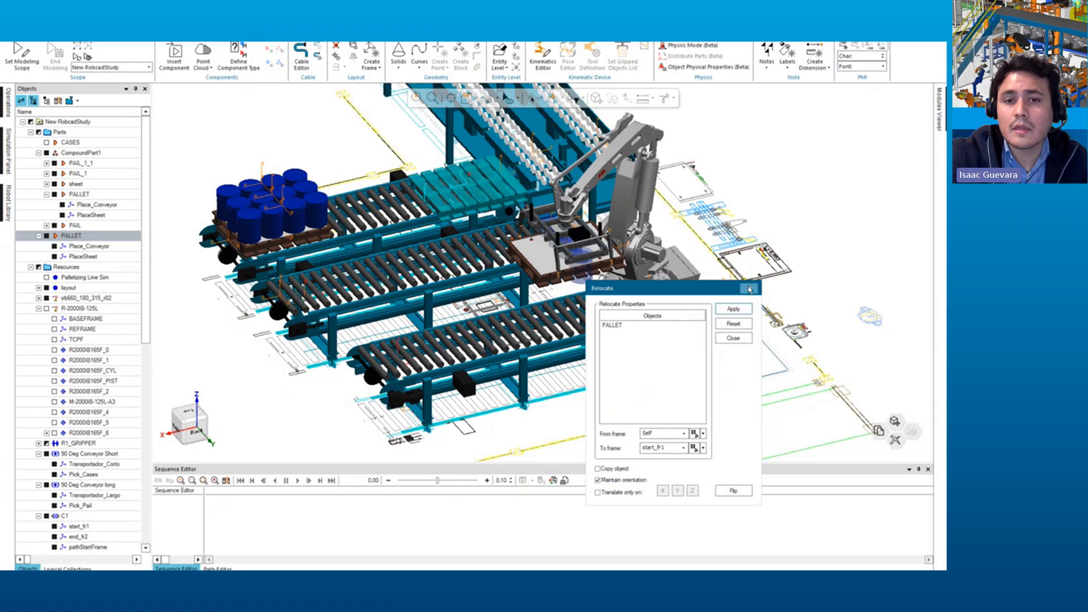
click(749, 288)
Step: Relocate the copied PALLET from its Place_Conveyor frame to the Place_Pallet frame, keeping Maintain orientation enabled
scroll(523, 246, up, 5)
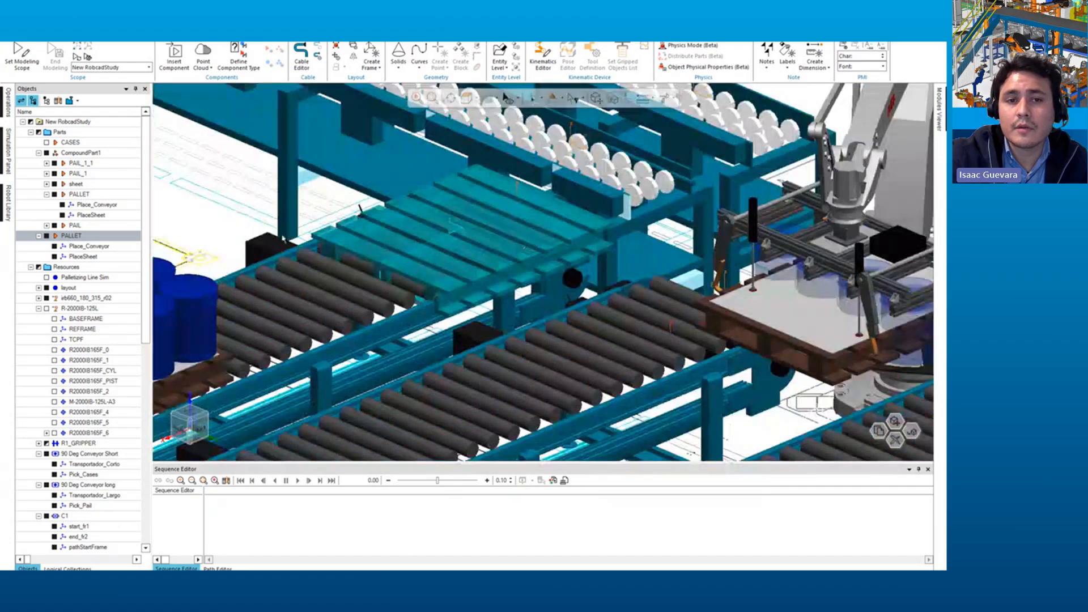
click(523, 248)
middle_drag(527, 245, 513, 329)
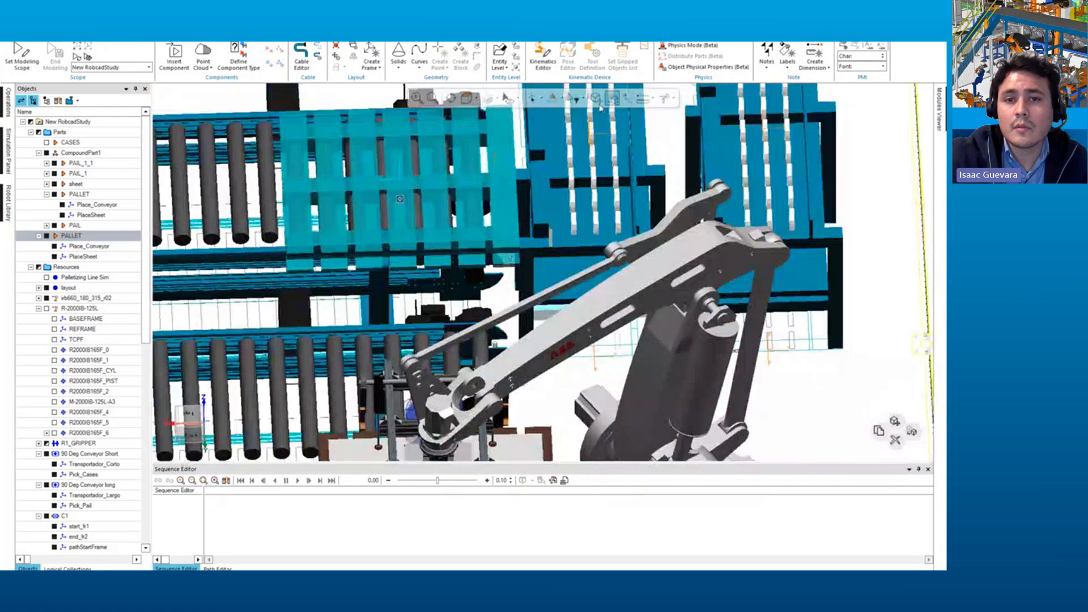
click(597, 98)
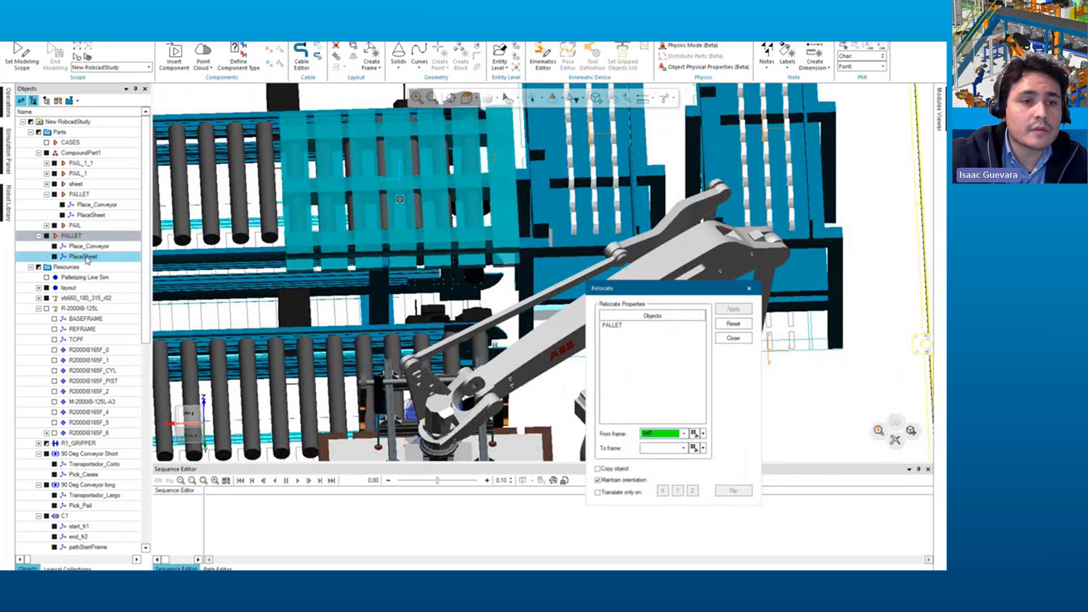
click(89, 247)
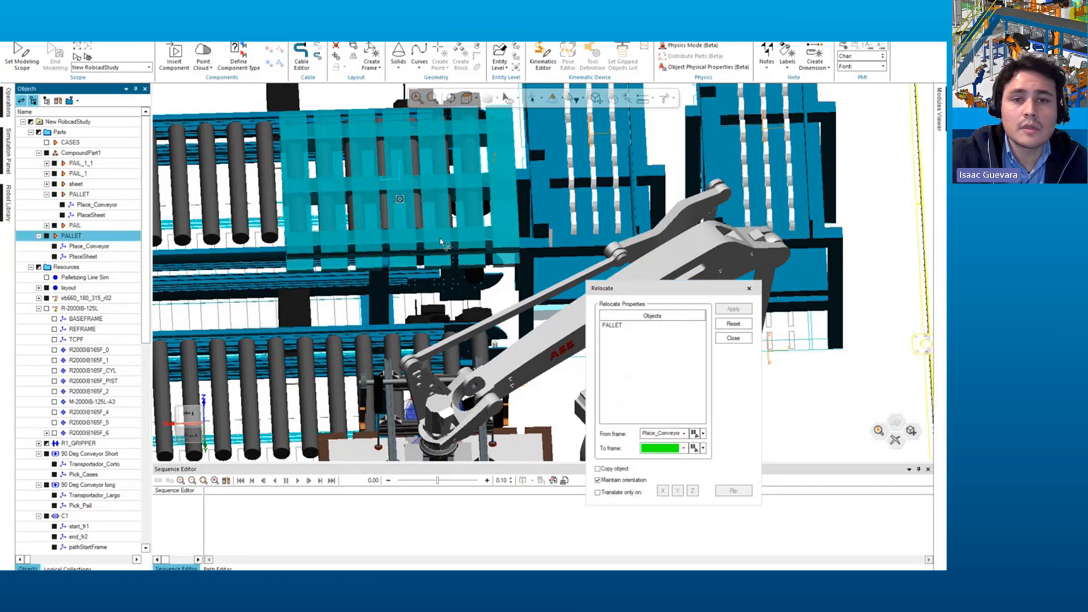
middle_drag(518, 301, 477, 271)
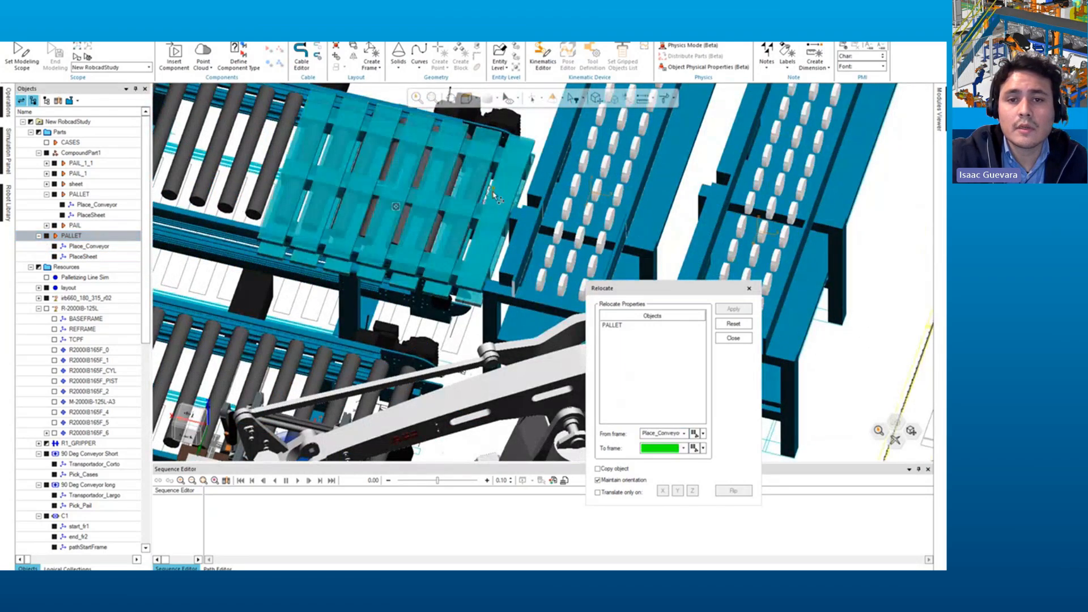
click(506, 203)
click(730, 308)
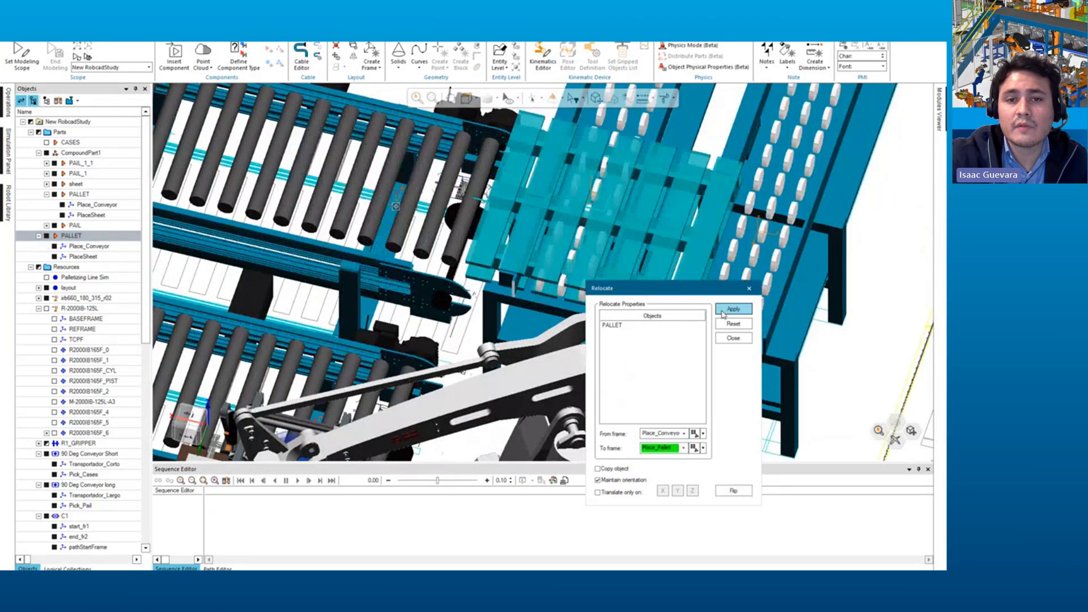
click(749, 290)
Step: Open the Placement Manipulator for the copied PALLET and try a 180-degree rotation about its Z axis
middle_drag(295, 238, 409, 280)
right_drag(409, 280, 455, 248)
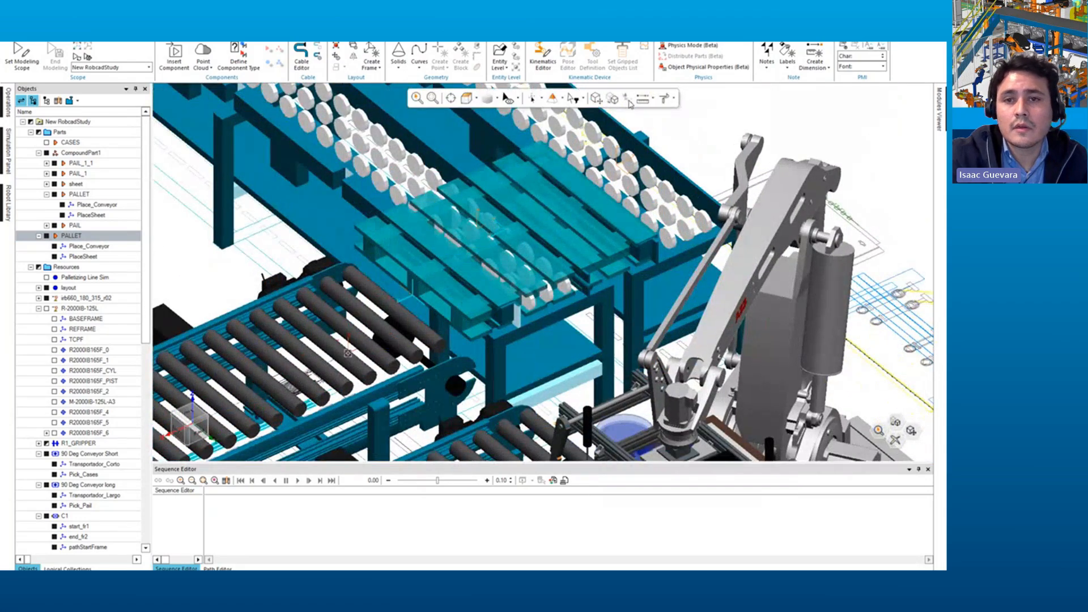
click(596, 98)
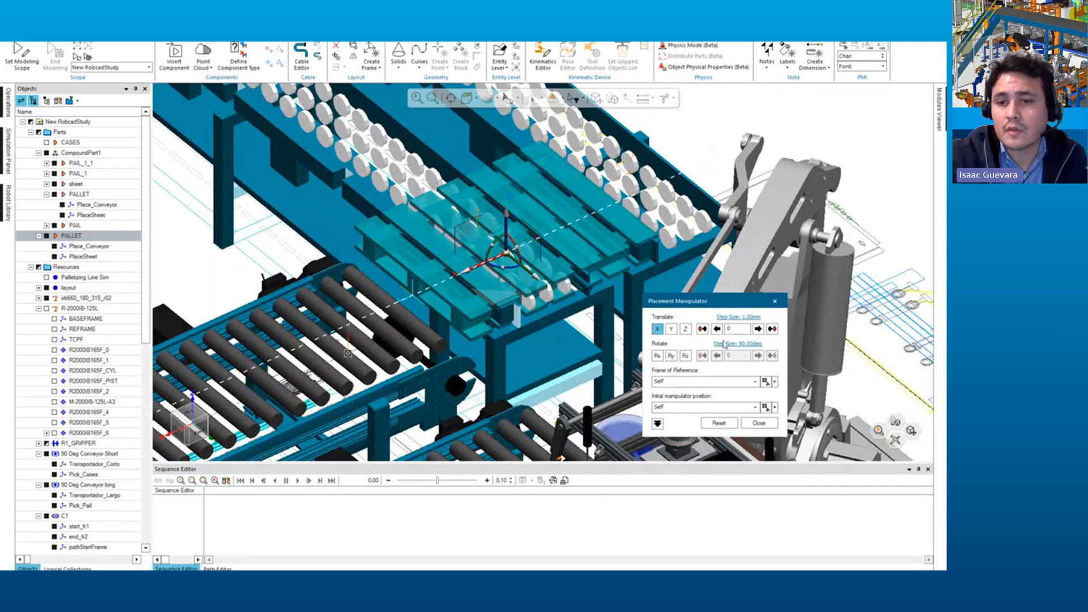
click(684, 356)
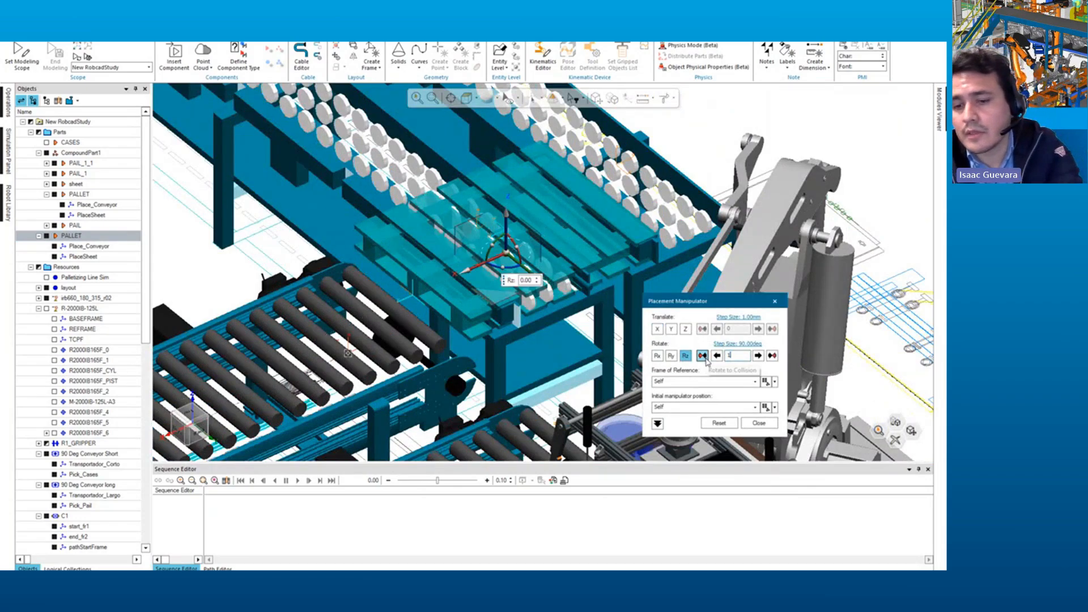
click(704, 358)
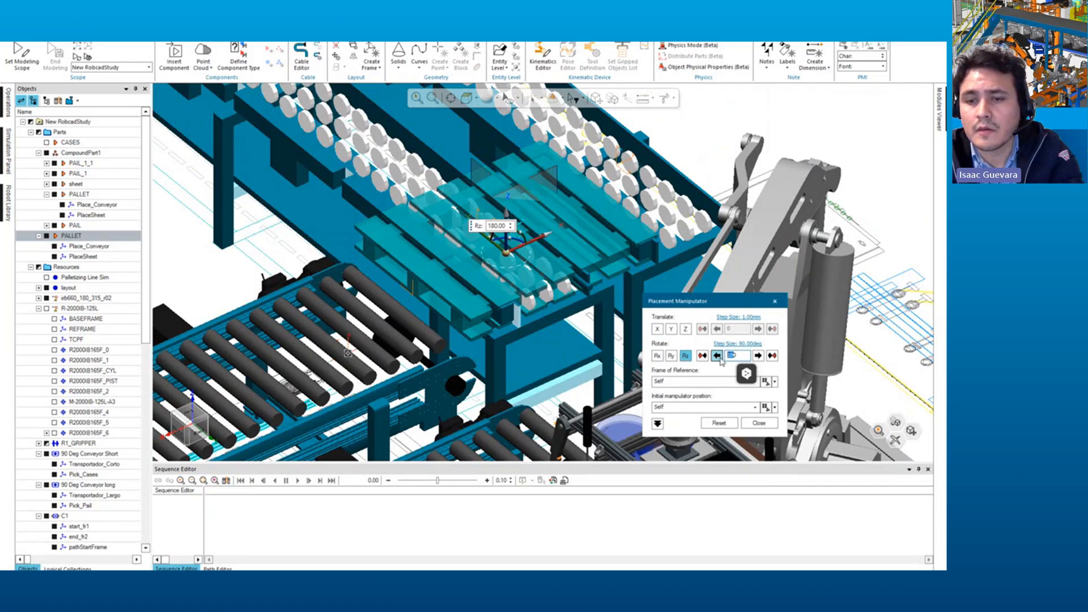
Step: Translate the copied PALLET along X onto the first conveyor's rollers, trying 200, 500 and 1000 mm and ending at 1168 mm
click(657, 328)
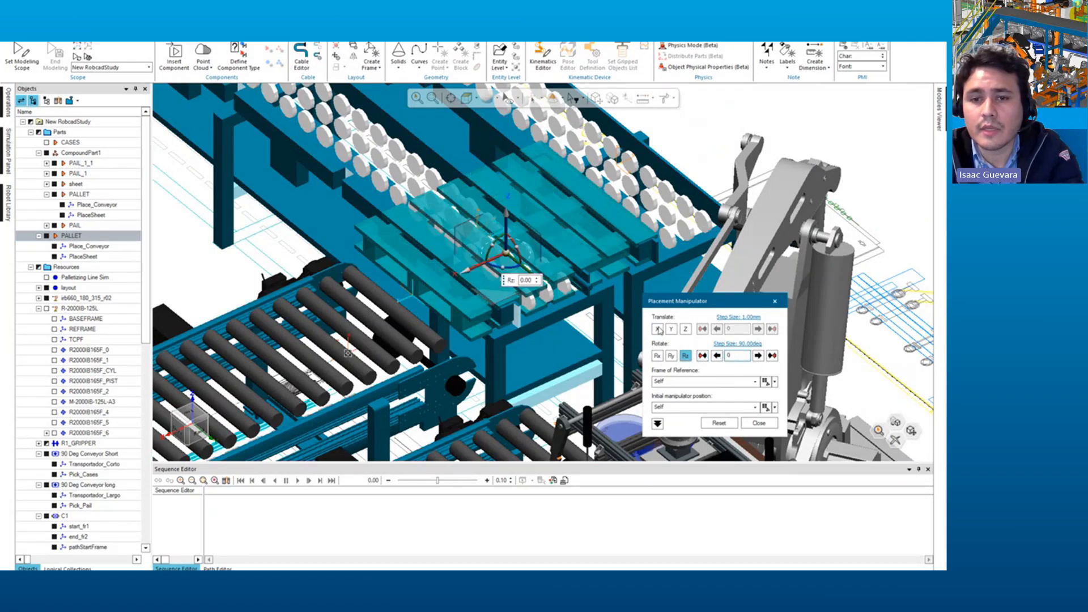
click(702, 329)
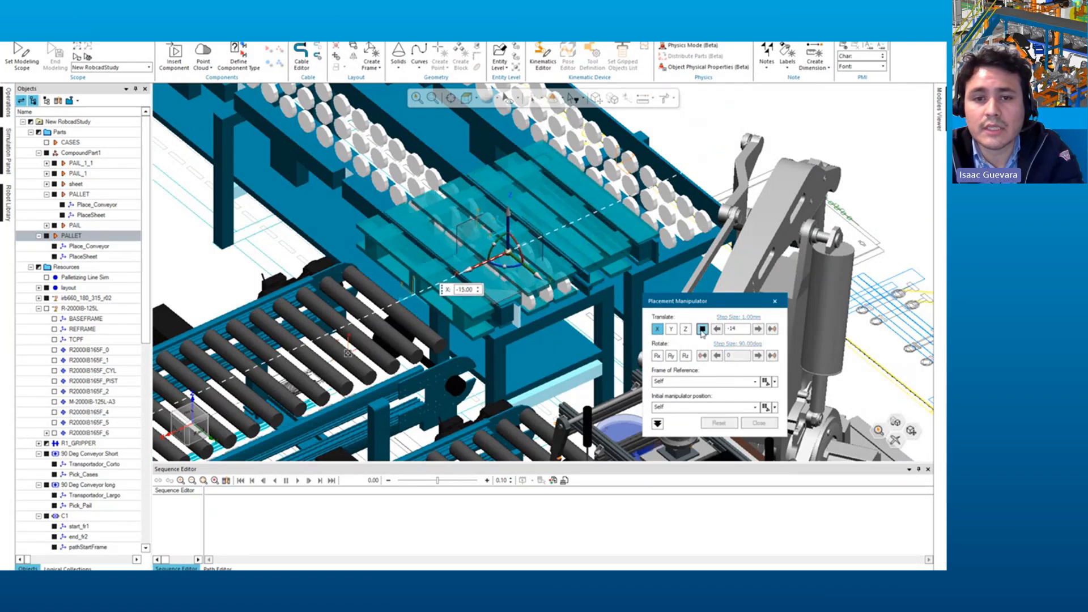
click(772, 328)
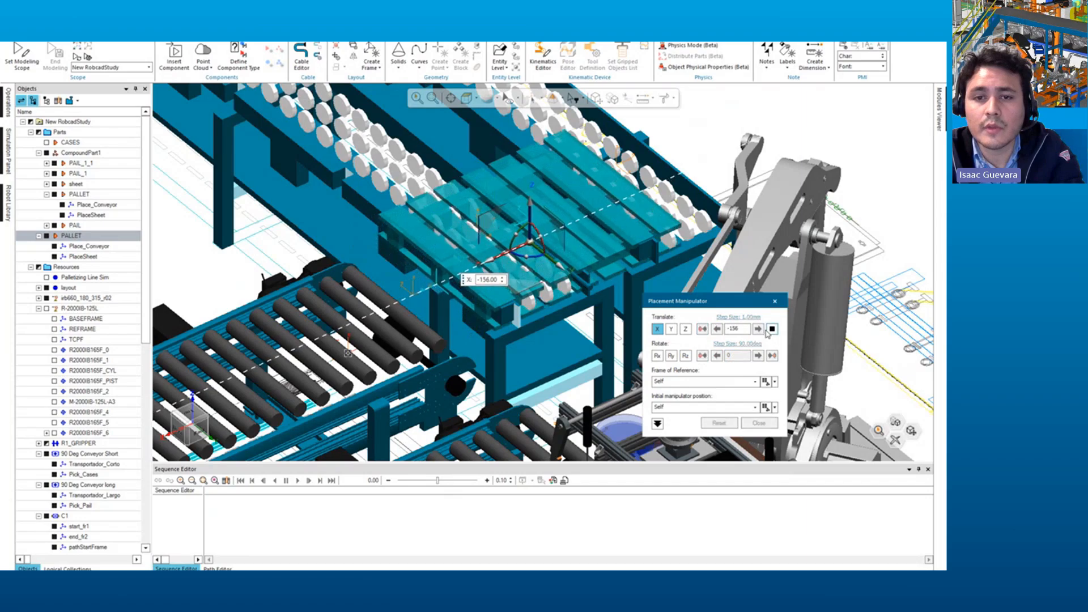
click(190, 418)
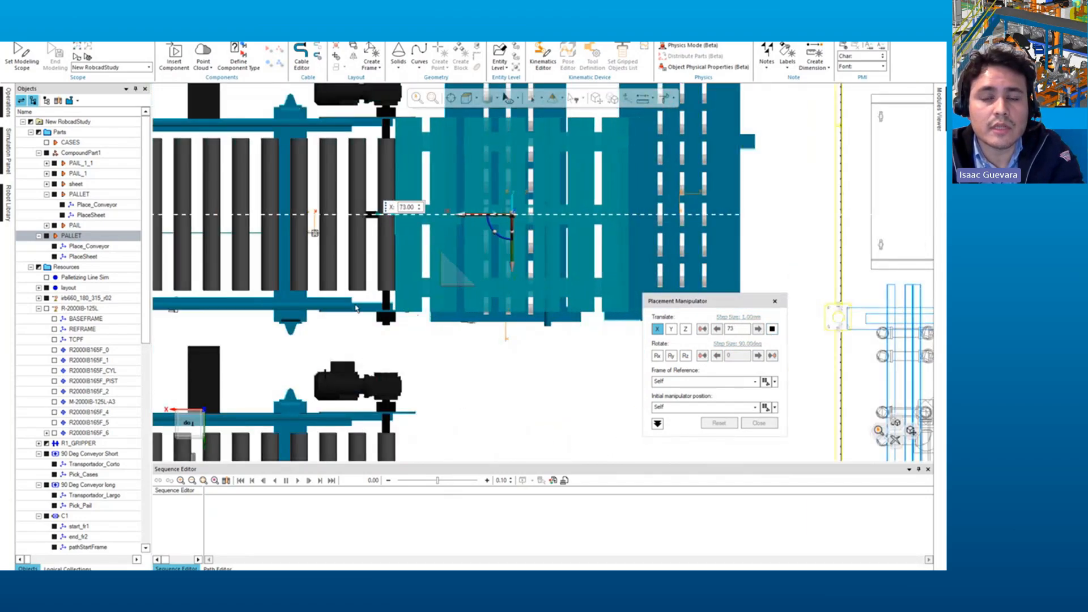
click(758, 330)
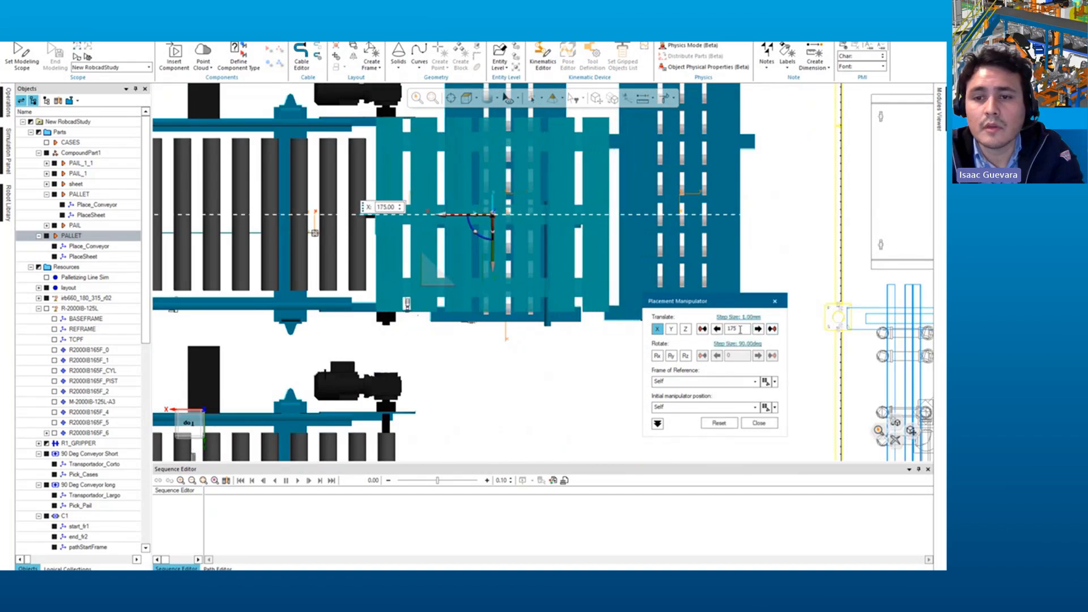
text(200)
click(758, 330)
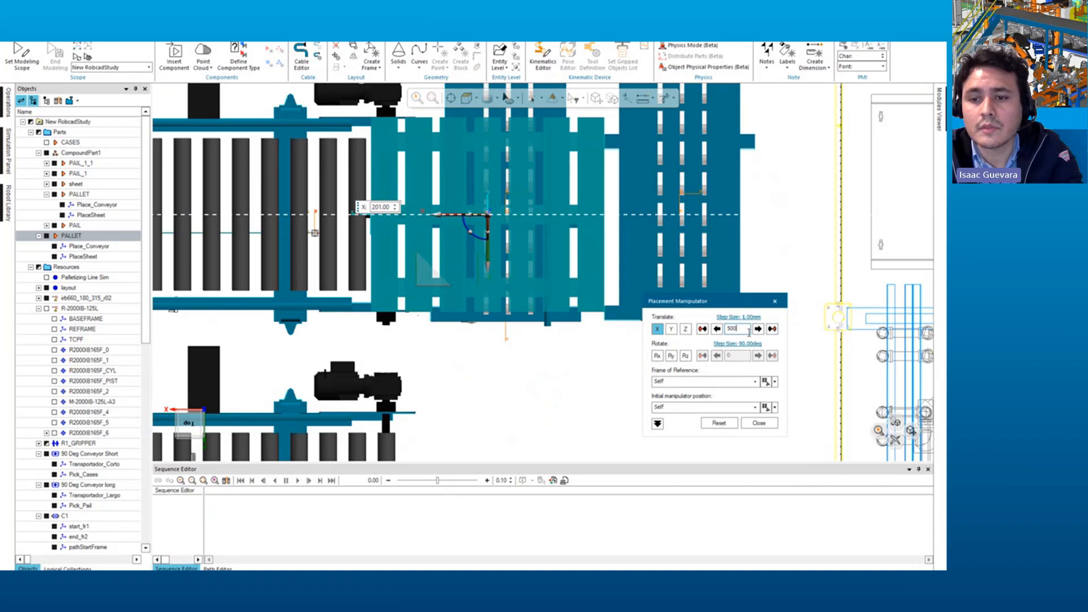
click(758, 329)
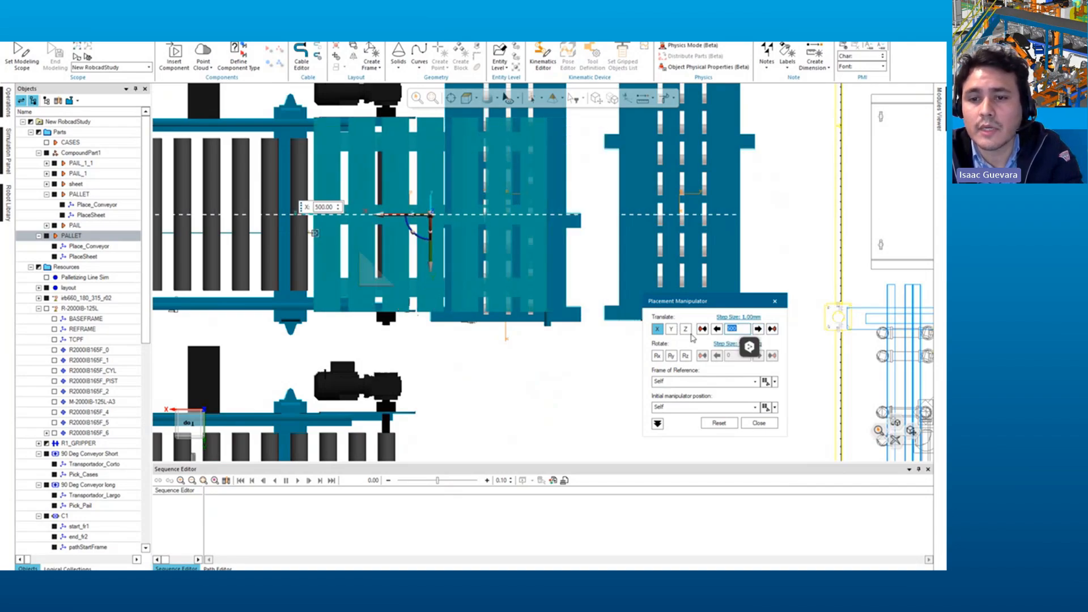
click(758, 330)
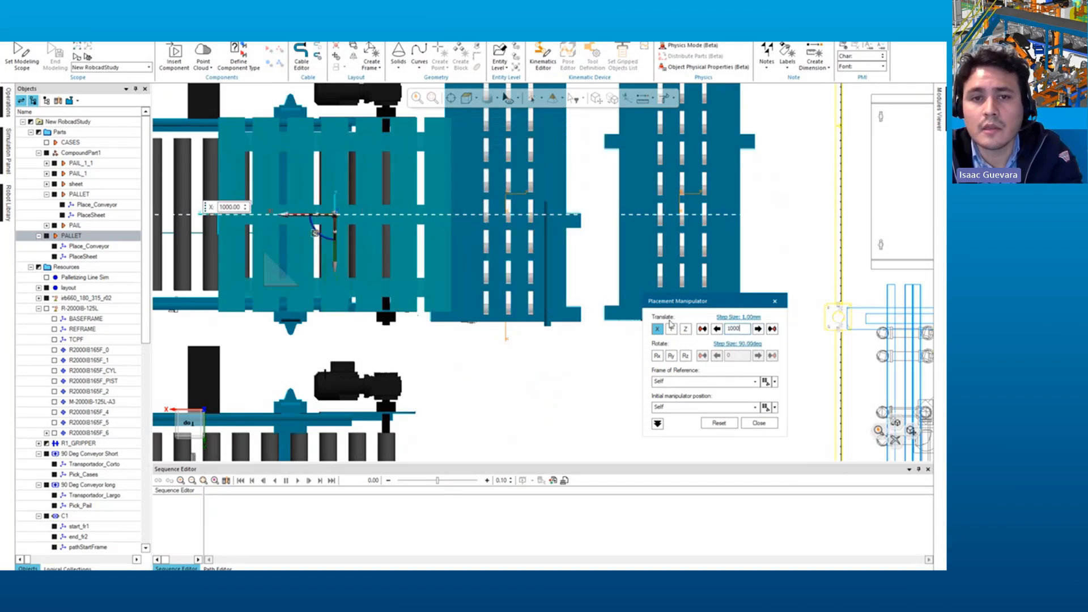
click(771, 329)
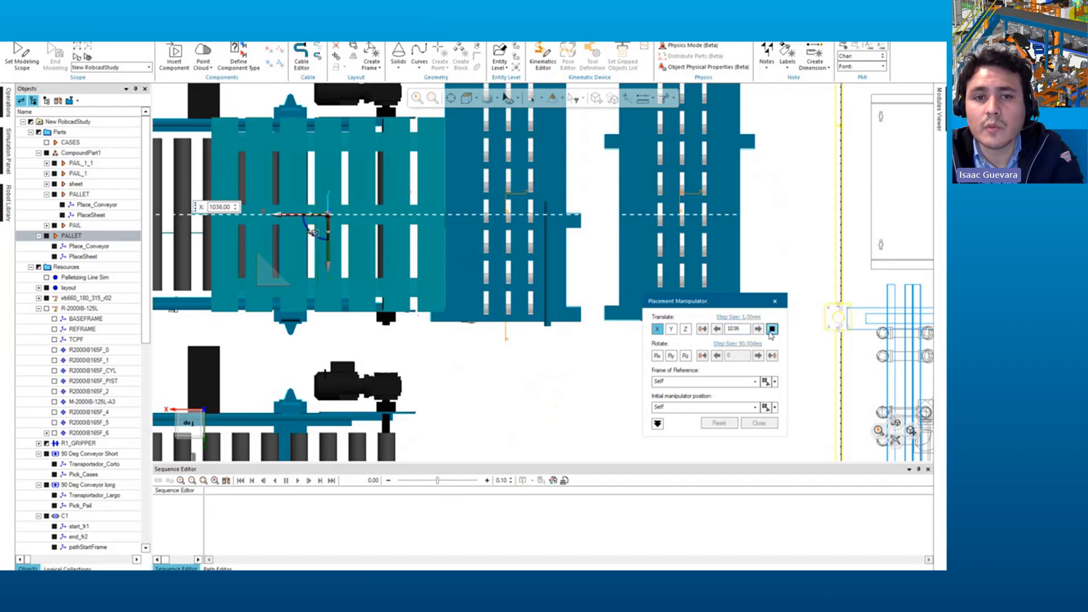
click(771, 328)
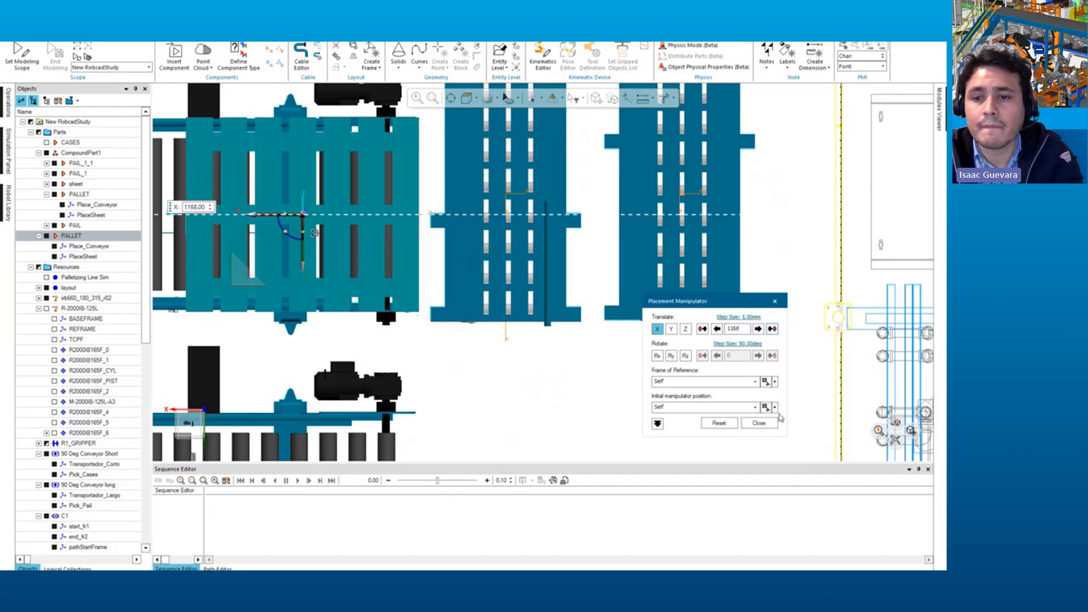
click(759, 422)
Step: Examine how the copied PALLET sits on the first conveyor and the layout area around the robot
click(525, 293)
middle_drag(524, 295, 406, 266)
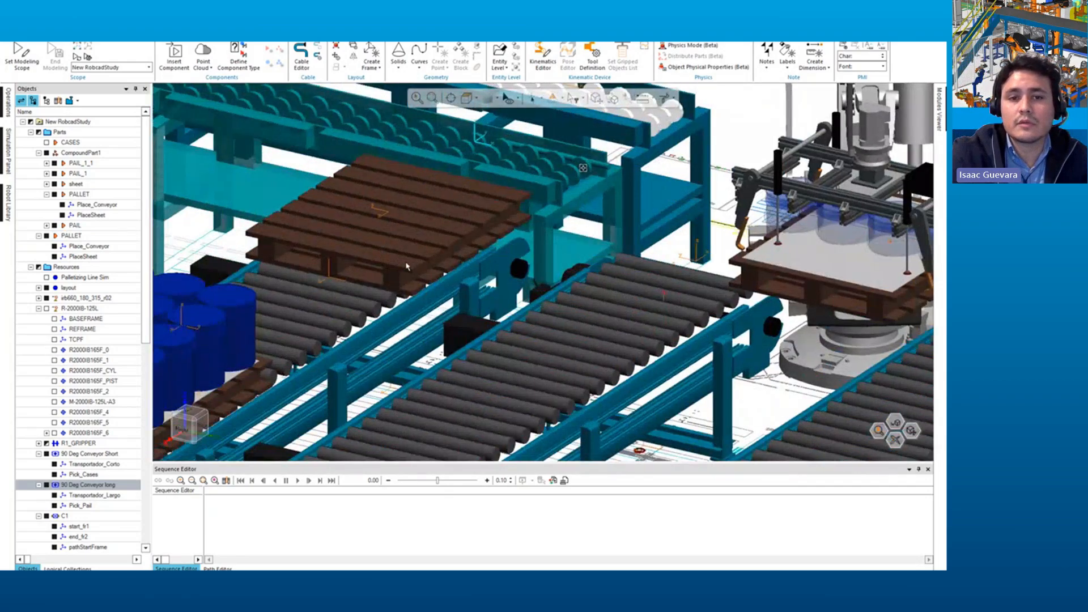
scroll(406, 266, down, 5)
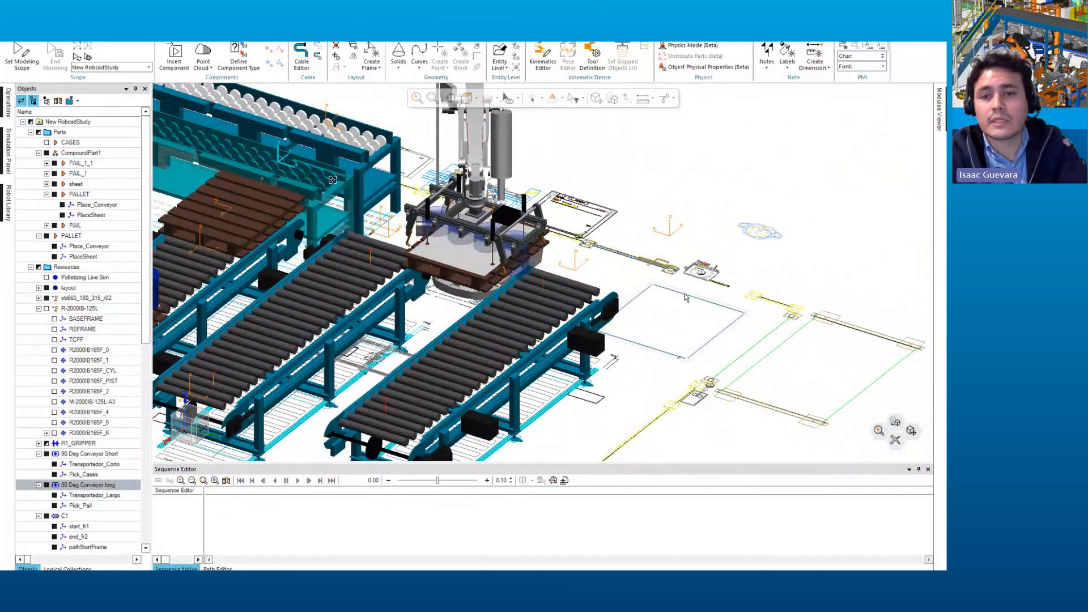
scroll(736, 309, down, 5)
scroll(736, 310, up, 5)
middle_drag(736, 309, 732, 301)
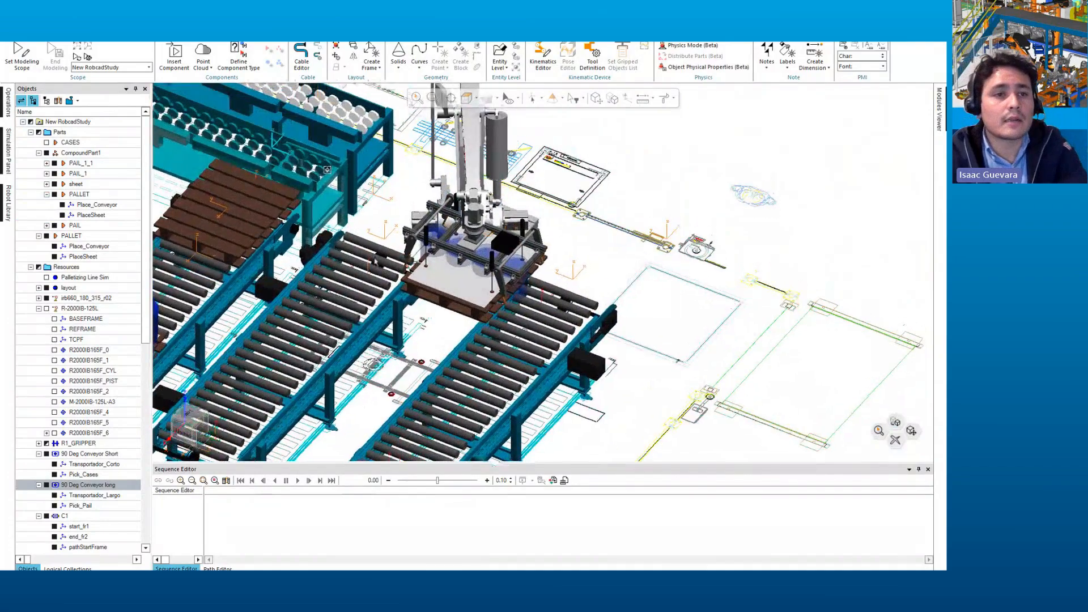
Step: Copy the PAIL_1_1 part from CompoundPart1 into the Parts folder and select the copy
click(80, 164)
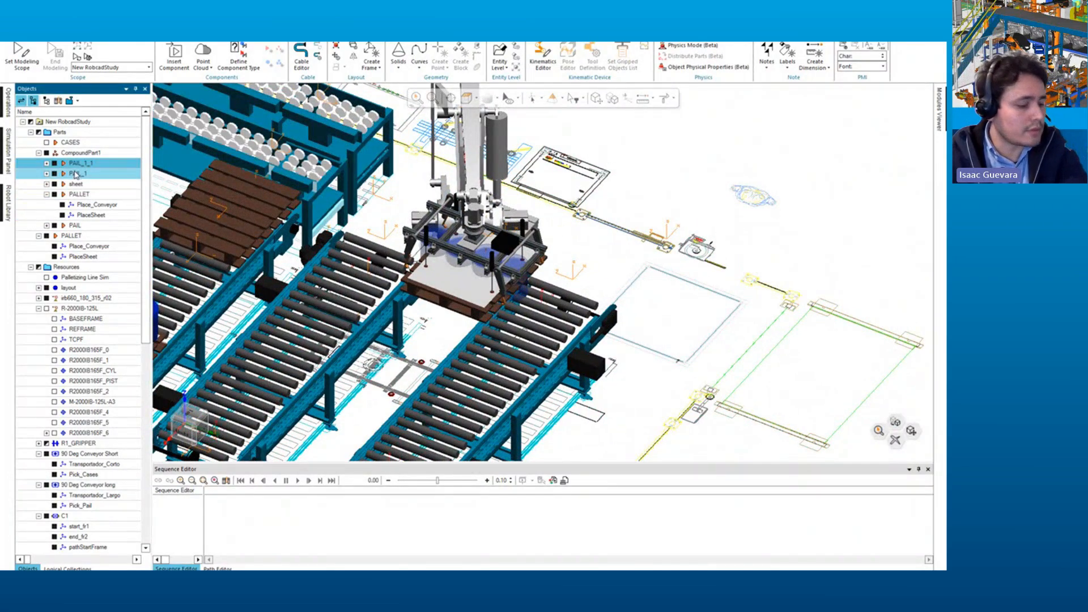
drag(75, 175, 69, 133)
click(68, 267)
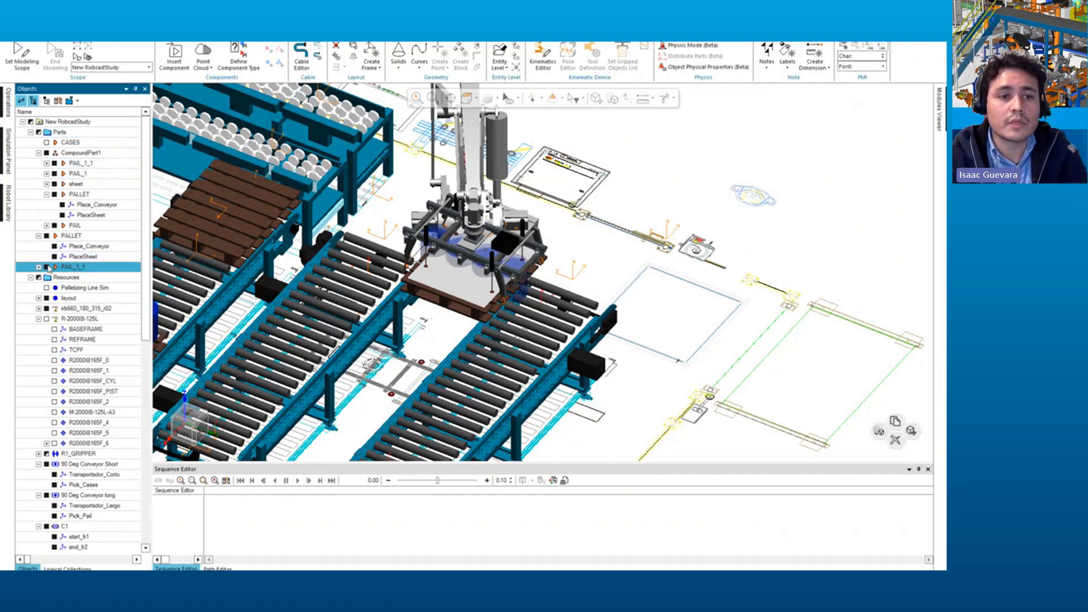
Step: Relocate the copied PAIL_1_1 from its Pick_Pail frame to the long 90-degree conveyor's Pick_Pail frame, with Maintain orientation turned off
right_drag(583, 135, 651, 178)
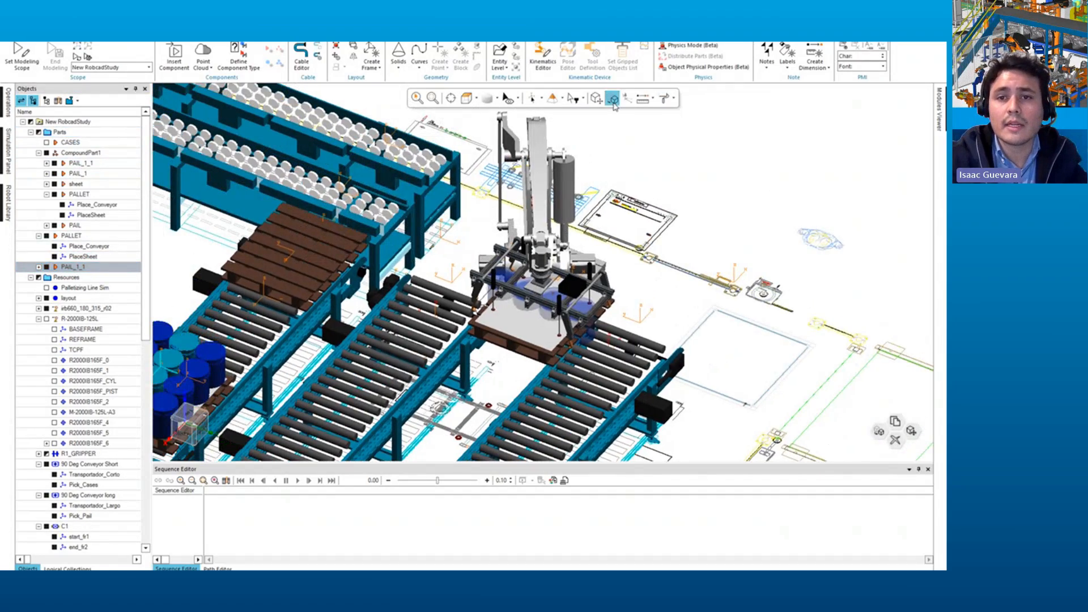
click(612, 99)
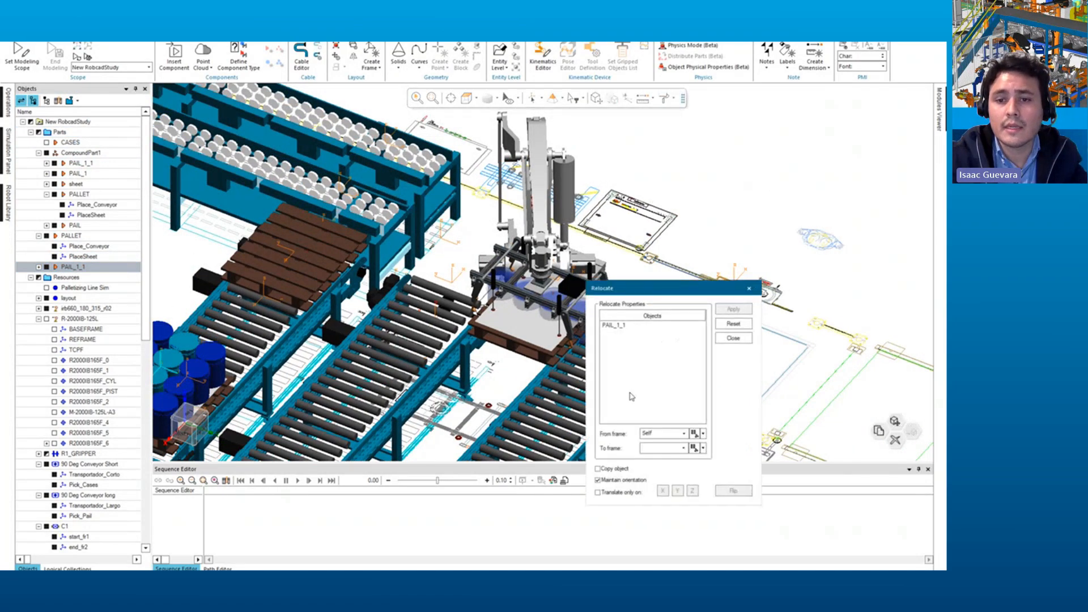
click(38, 267)
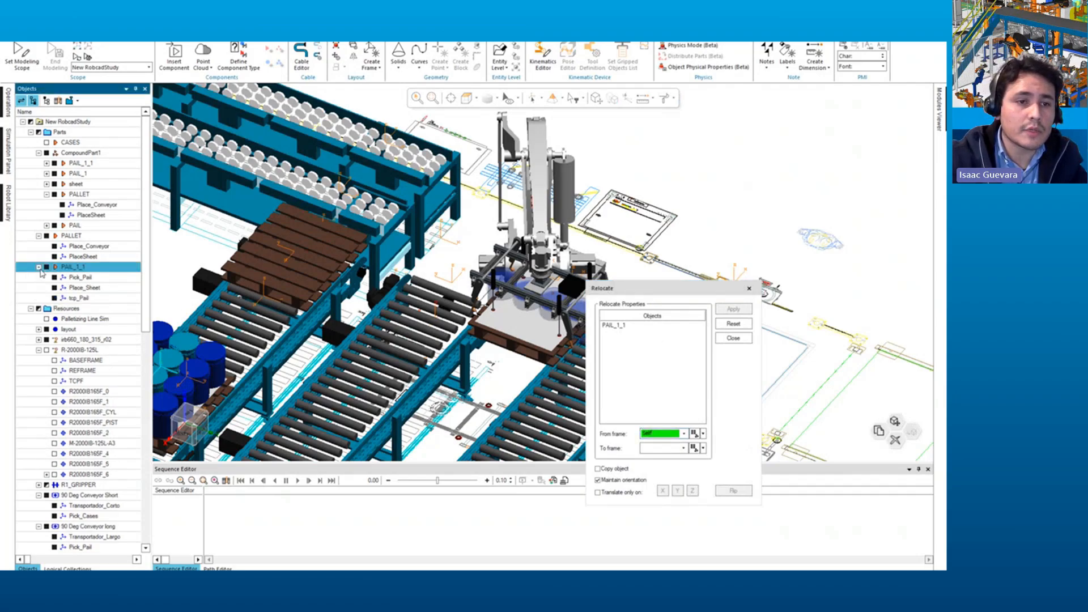
click(85, 277)
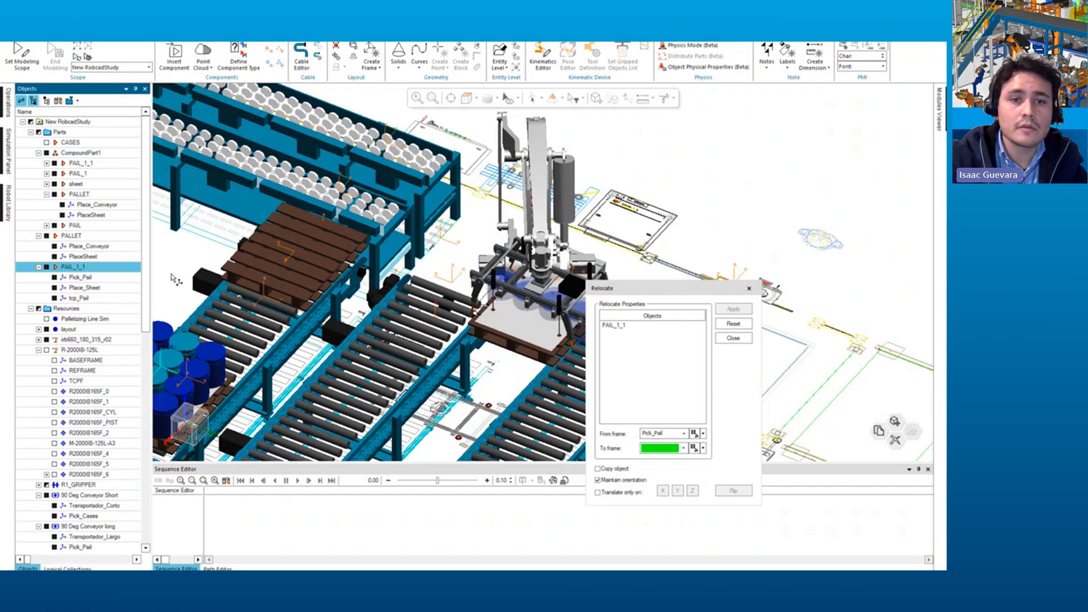
click(351, 190)
click(734, 309)
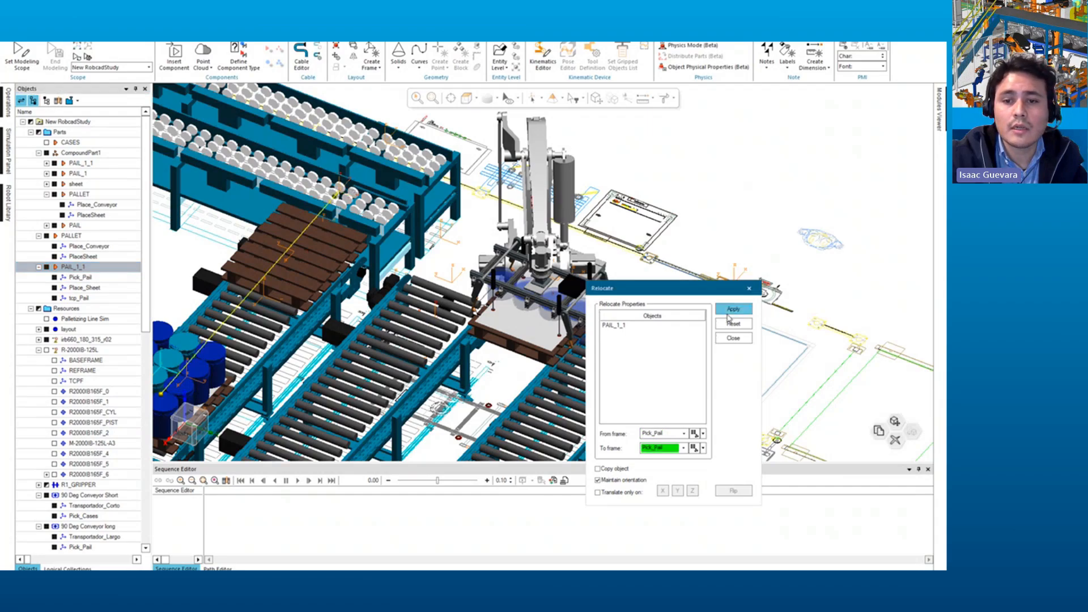
click(733, 308)
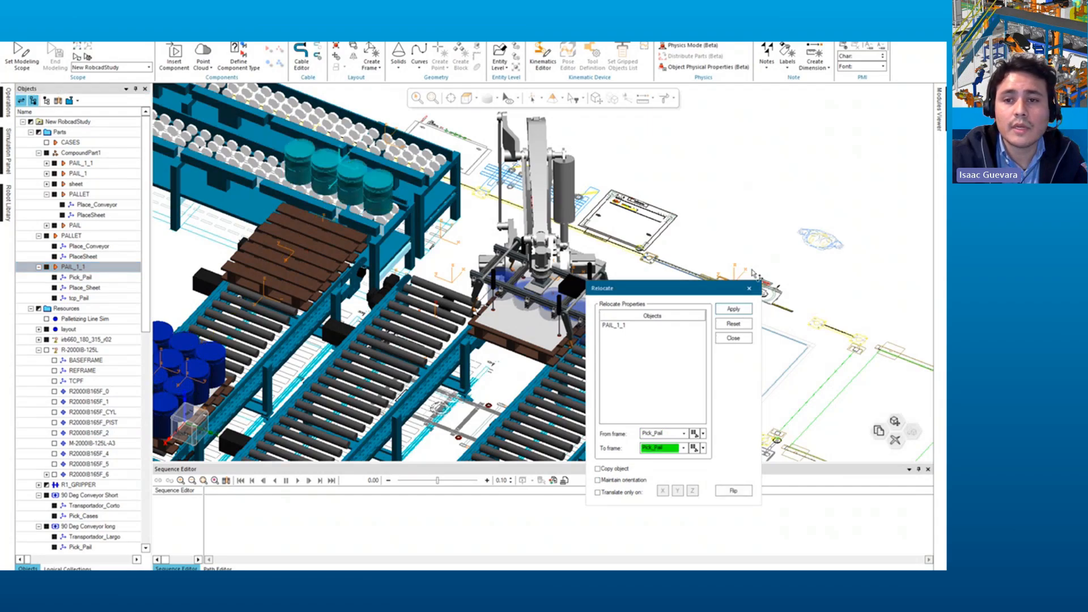
click(749, 287)
Step: Relocate the empty PALLET copy from its PlaceSheet frame to the pathEndFrame of the roller conveyor in front of the robot
middle_drag(695, 167, 567, 261)
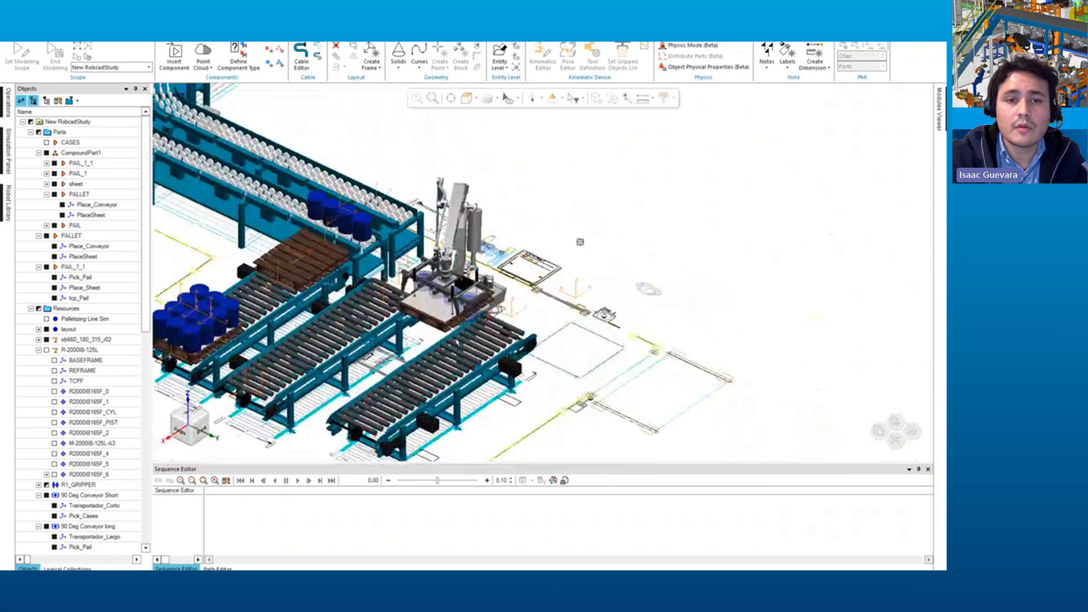
click(315, 259)
scroll(504, 278, up, 4)
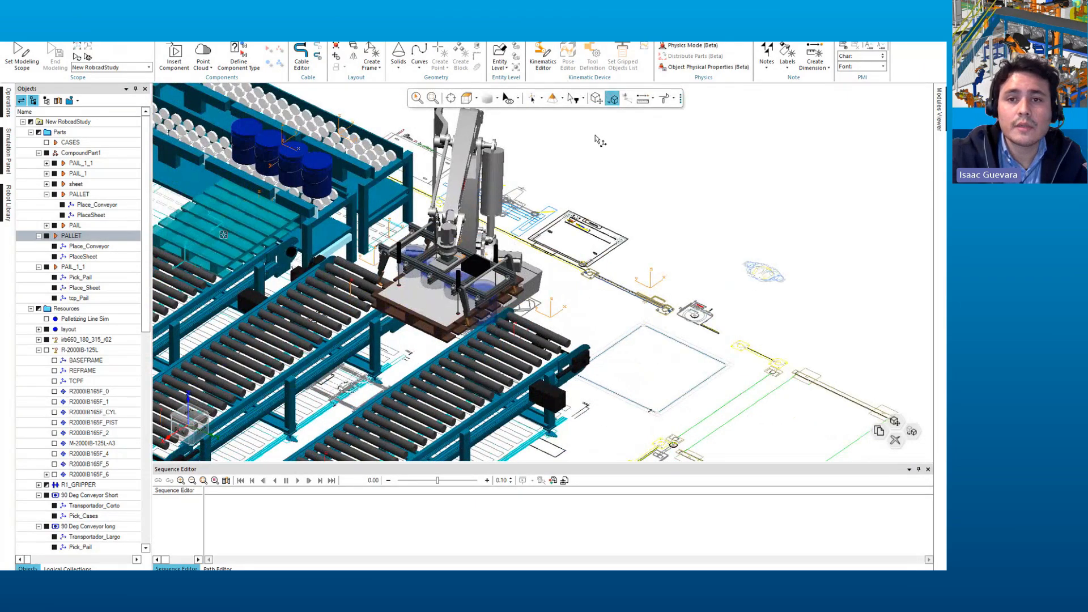
click(651, 432)
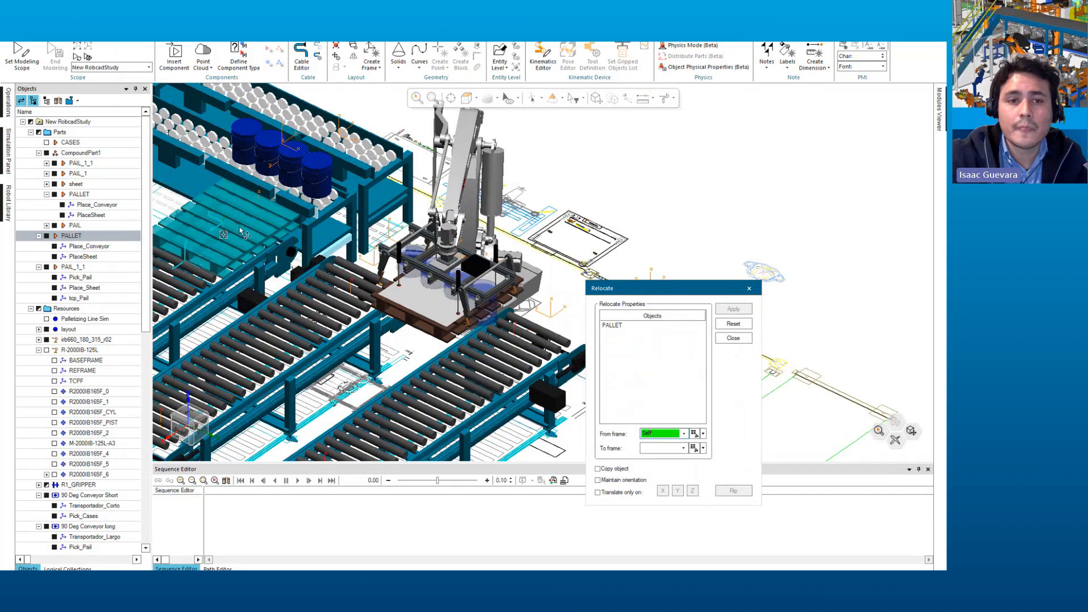
click(223, 232)
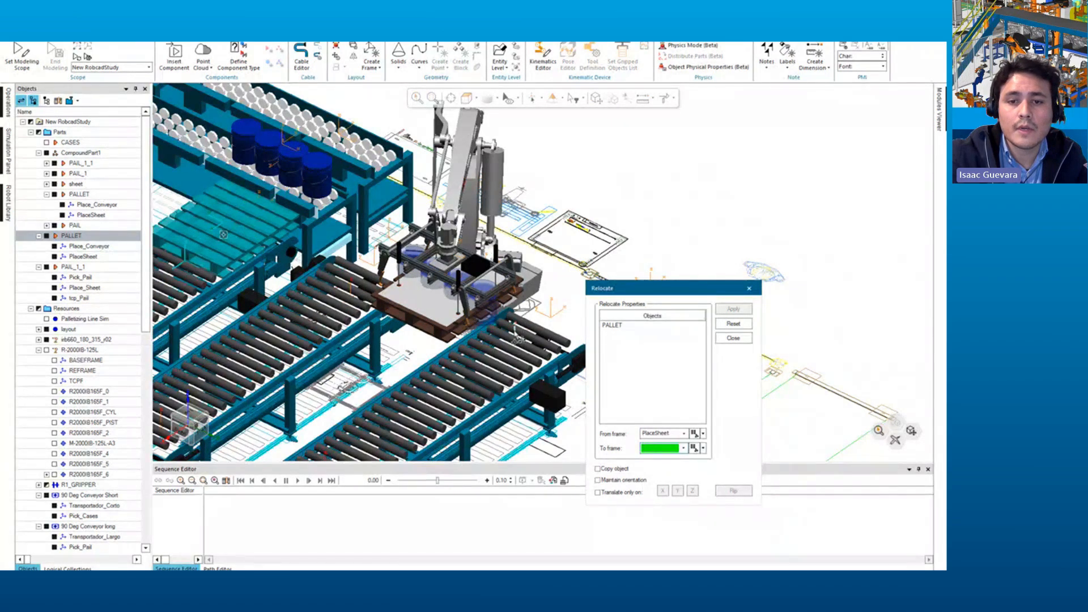
click(515, 336)
click(737, 310)
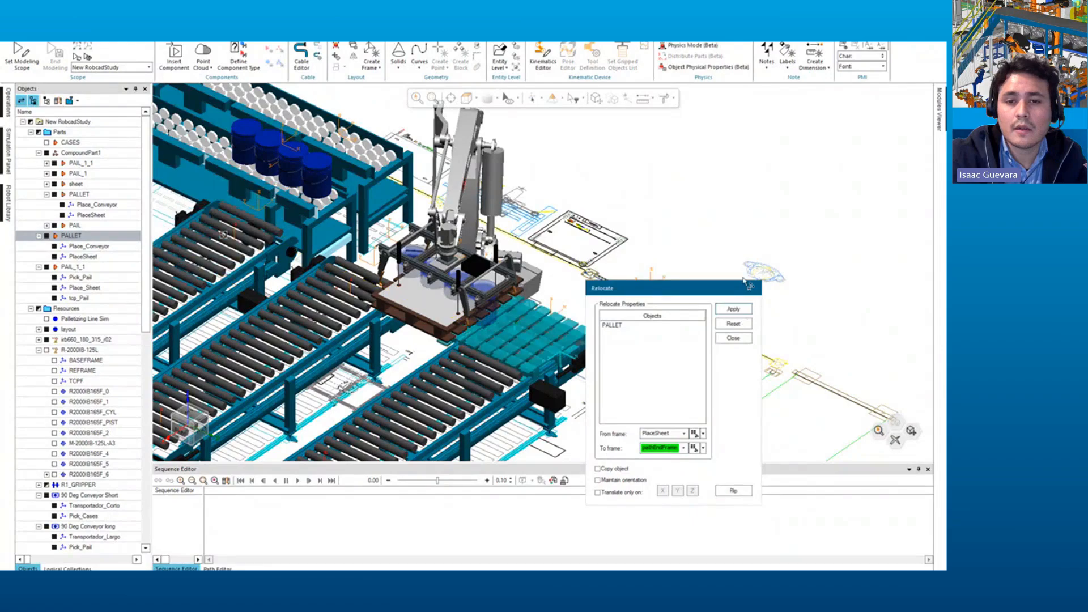
click(753, 288)
Step: Copy the sheet part from CompoundPart1 into the Parts folder
click(645, 273)
middle_drag(646, 273, 682, 337)
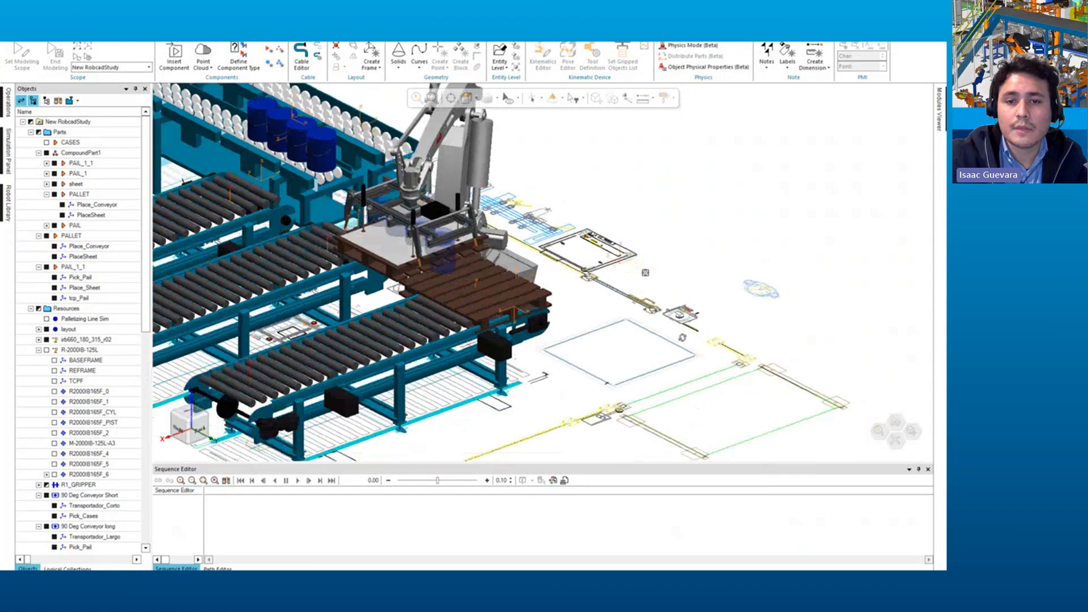
middle_drag(614, 325, 629, 340)
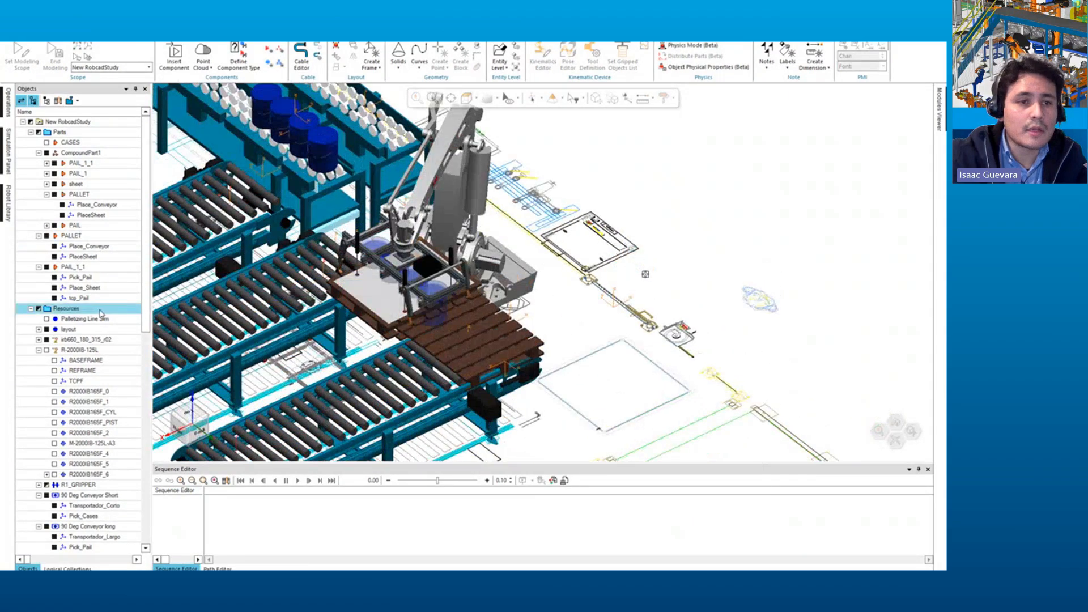
click(77, 184)
key(ctrl+c)
click(61, 133)
key(ctrl+v)
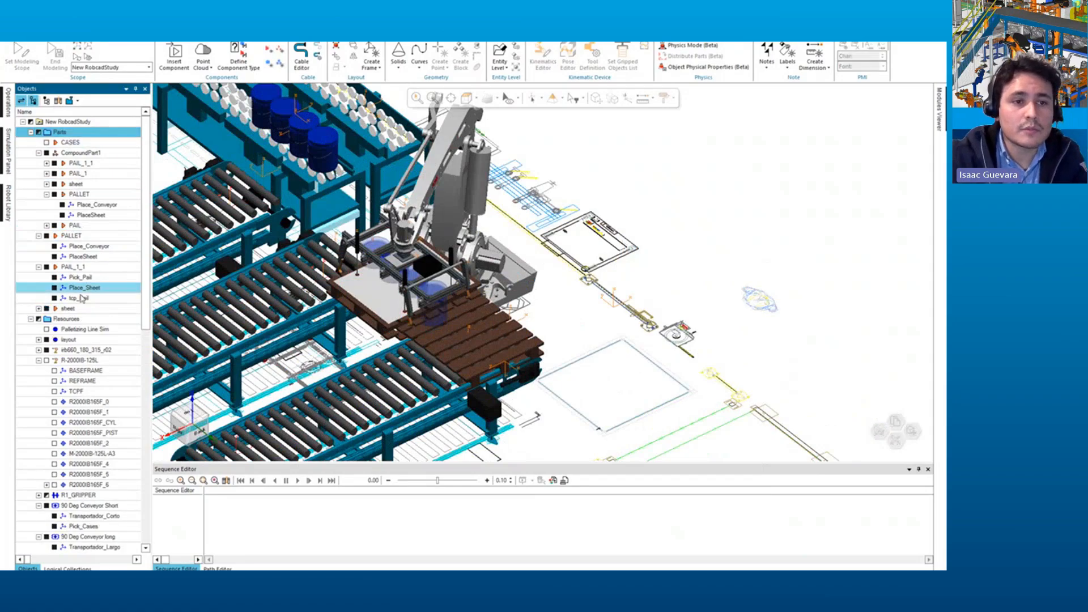
Step: Relocate the copied sheet from its Place_Pallet frame to the Buffer_Pick frame on the layout beside the robot
click(39, 309)
click(64, 309)
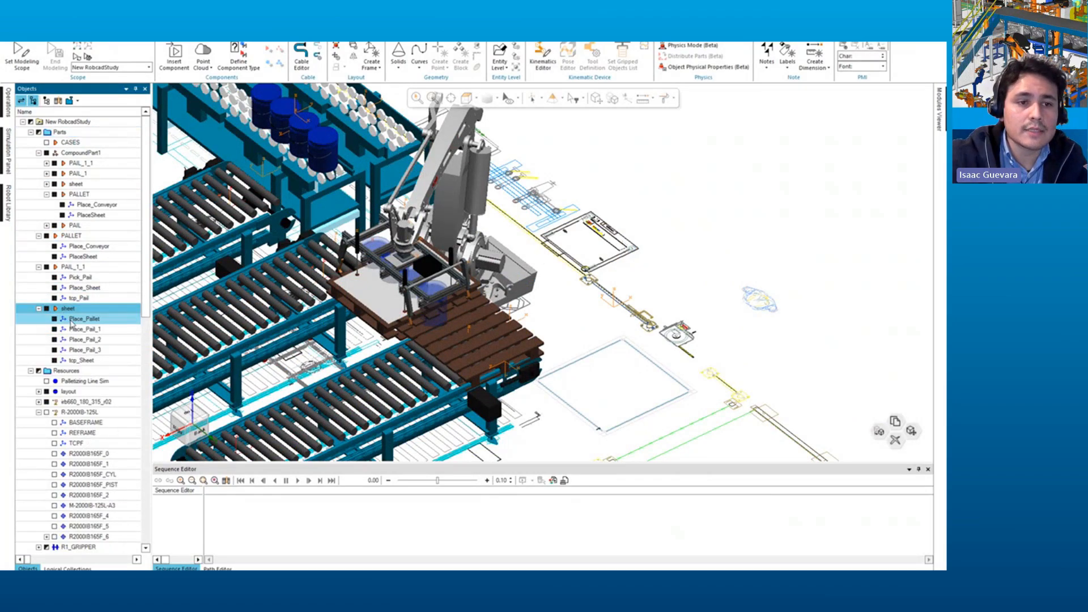
click(612, 99)
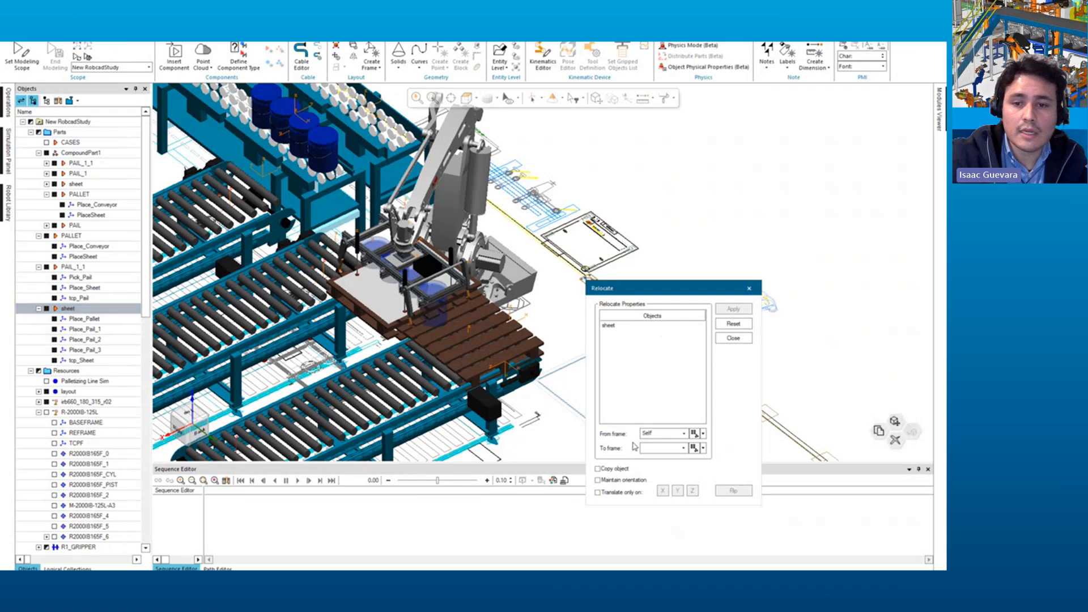
click(651, 433)
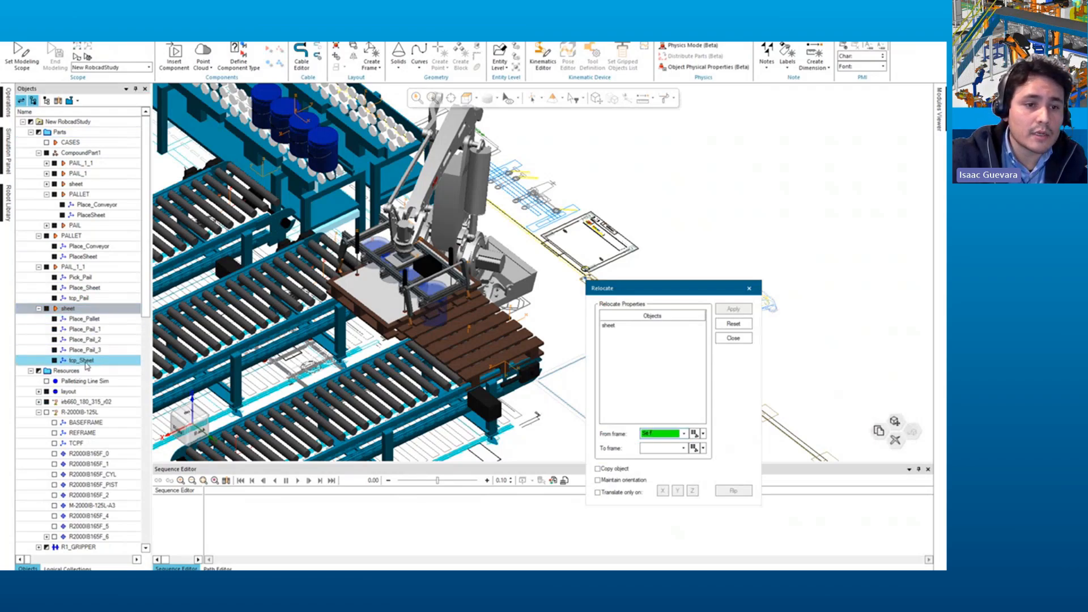
click(104, 321)
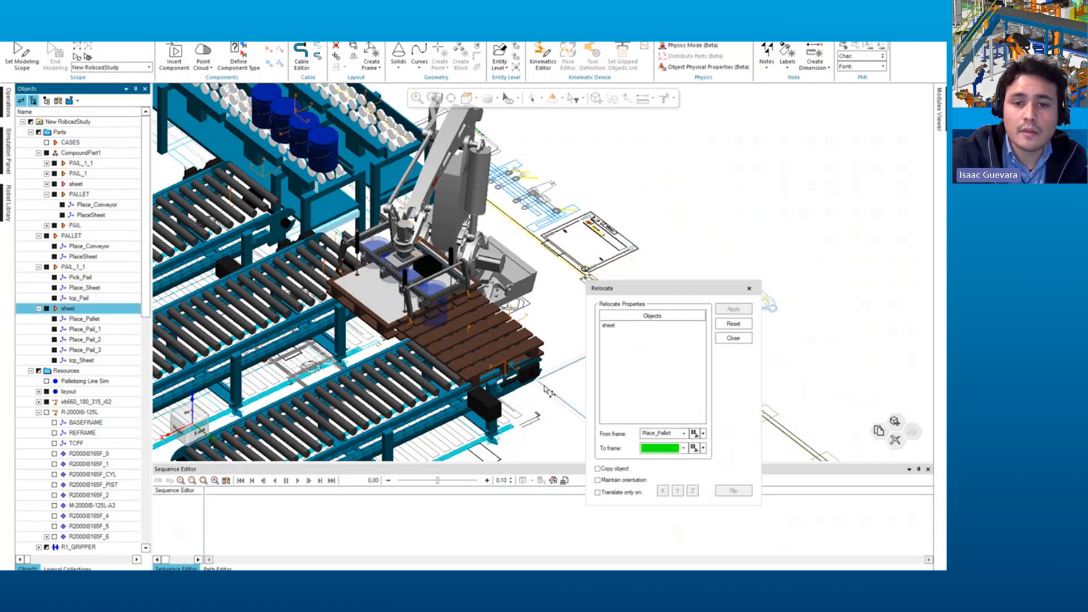
middle_drag(399, 334, 419, 236)
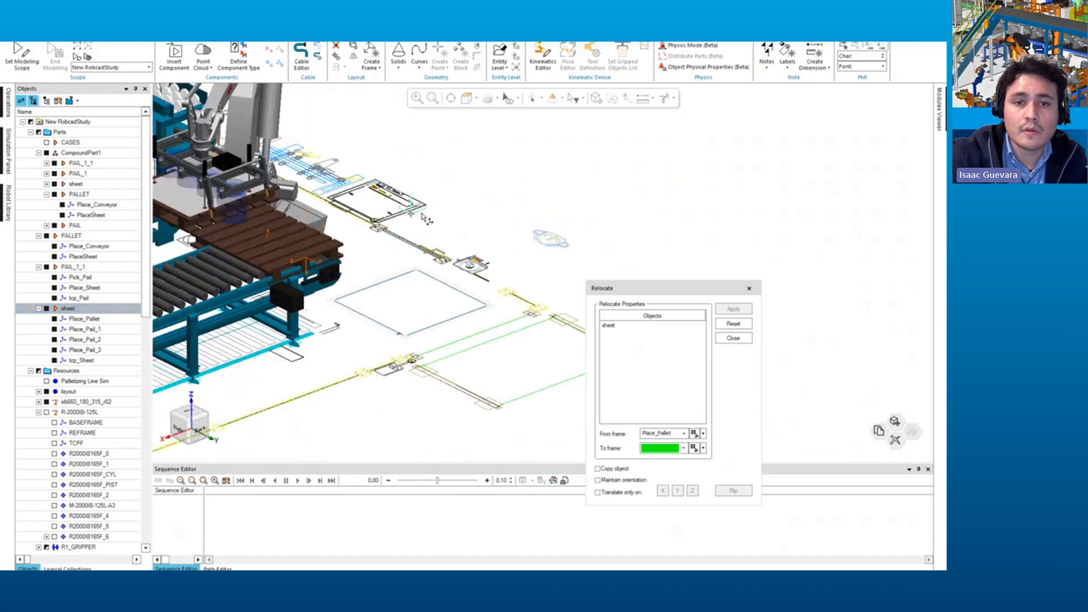
click(422, 215)
click(733, 308)
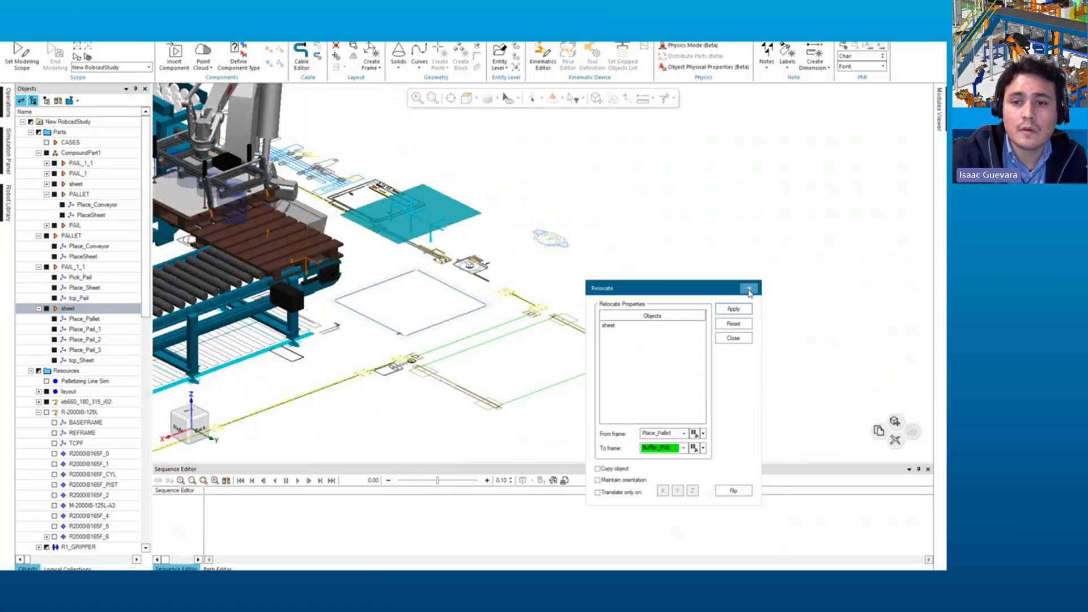
click(749, 289)
Step: Examine the positions of the sheet, pails and pallet around the conveyors and the robot
middle_drag(585, 259, 606, 275)
right_drag(399, 246, 580, 253)
middle_drag(587, 340, 598, 293)
right_drag(597, 294, 603, 339)
middle_drag(603, 339, 601, 365)
right_drag(436, 333, 515, 339)
middle_drag(515, 339, 511, 311)
middle_drag(867, 240, 849, 258)
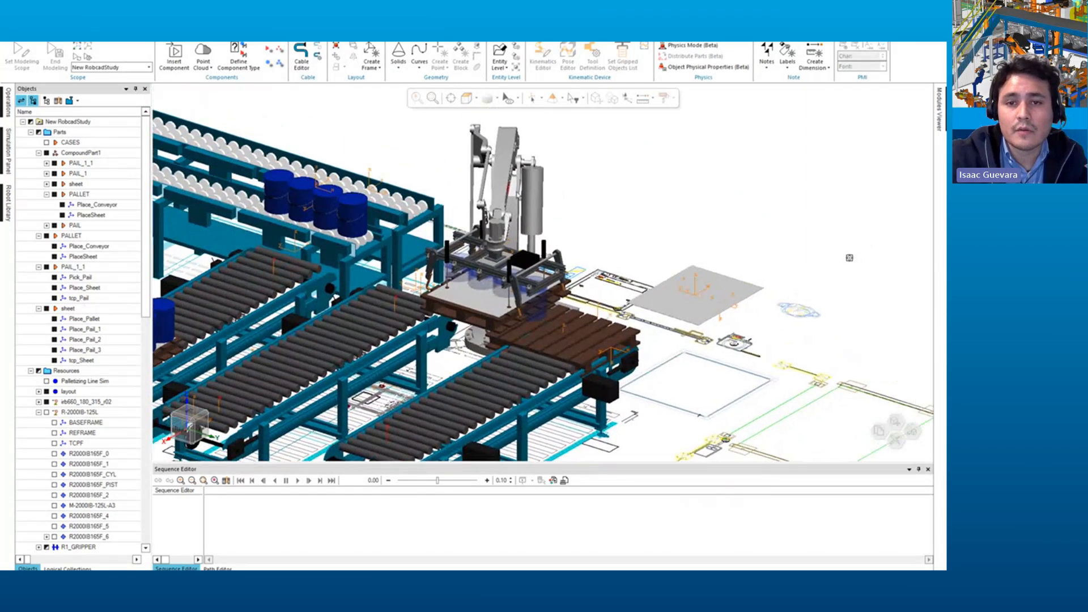
click(512, 194)
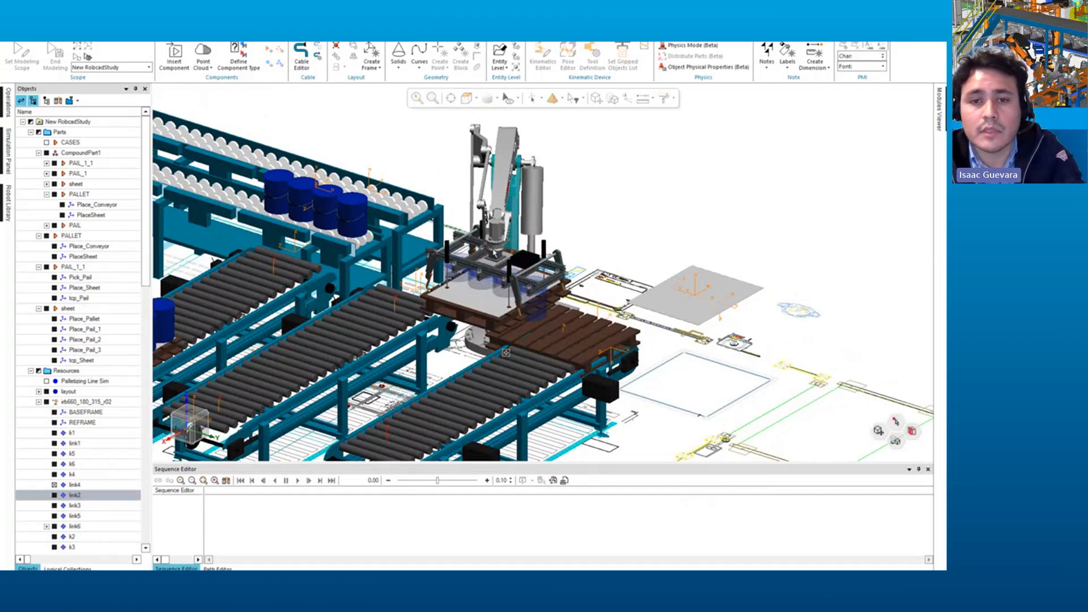
click(499, 213)
middle_drag(507, 342, 371, 294)
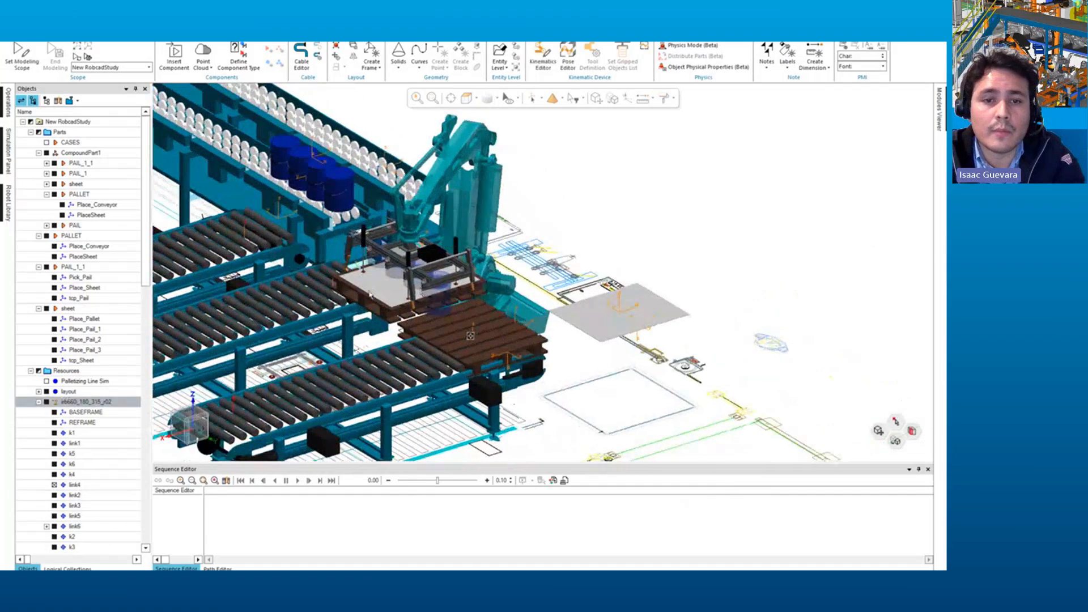
click(371, 294)
Step: Hide the Sheet, Pail and Pallet entities inside R1_GRIPPER
click(391, 277)
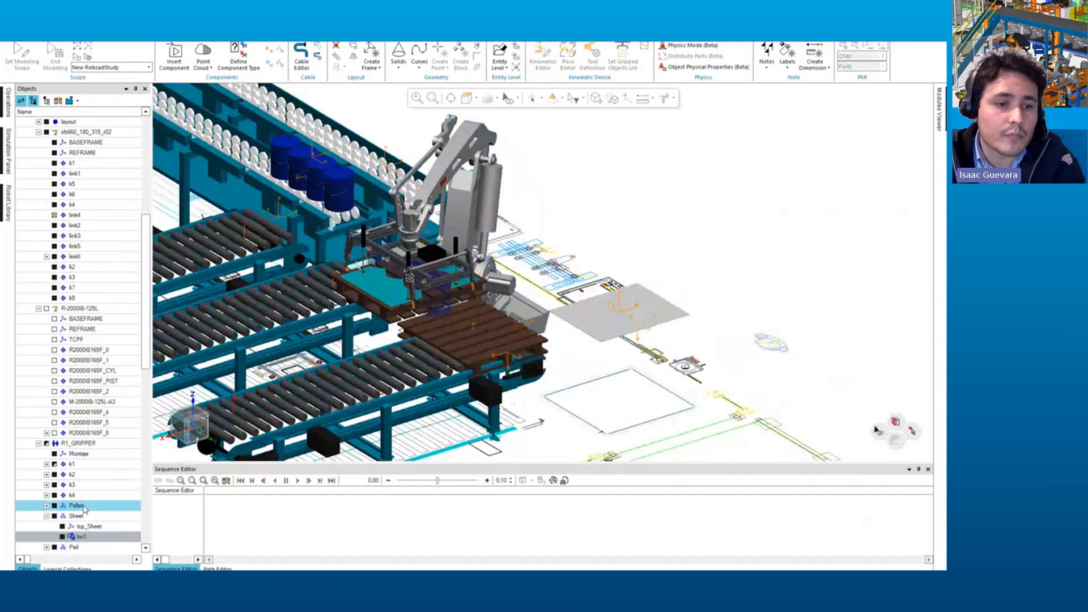
scroll(66, 503, down, 2)
click(55, 453)
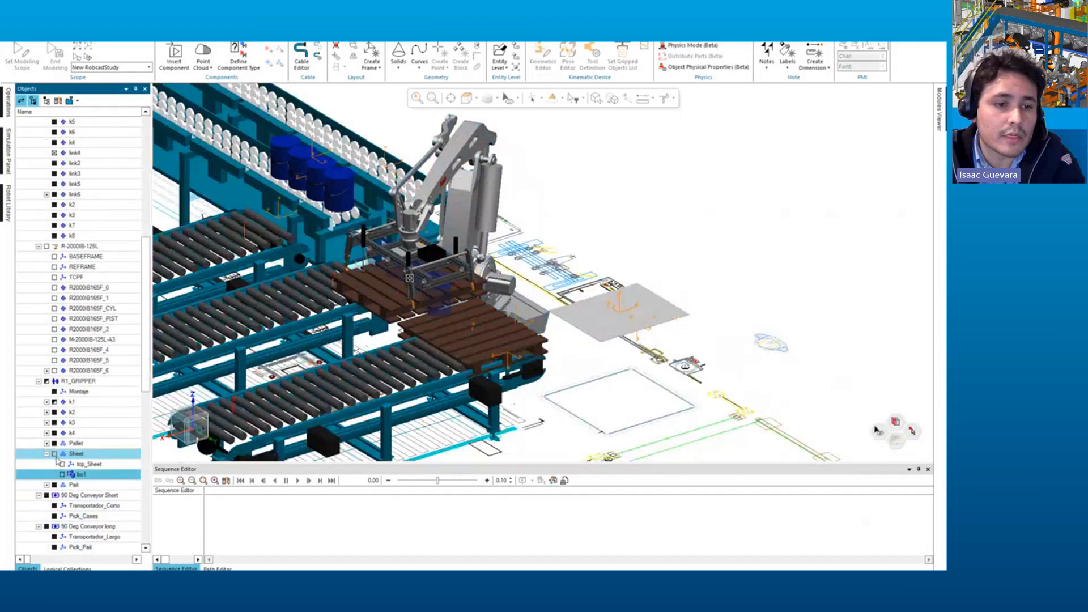
click(54, 484)
click(55, 443)
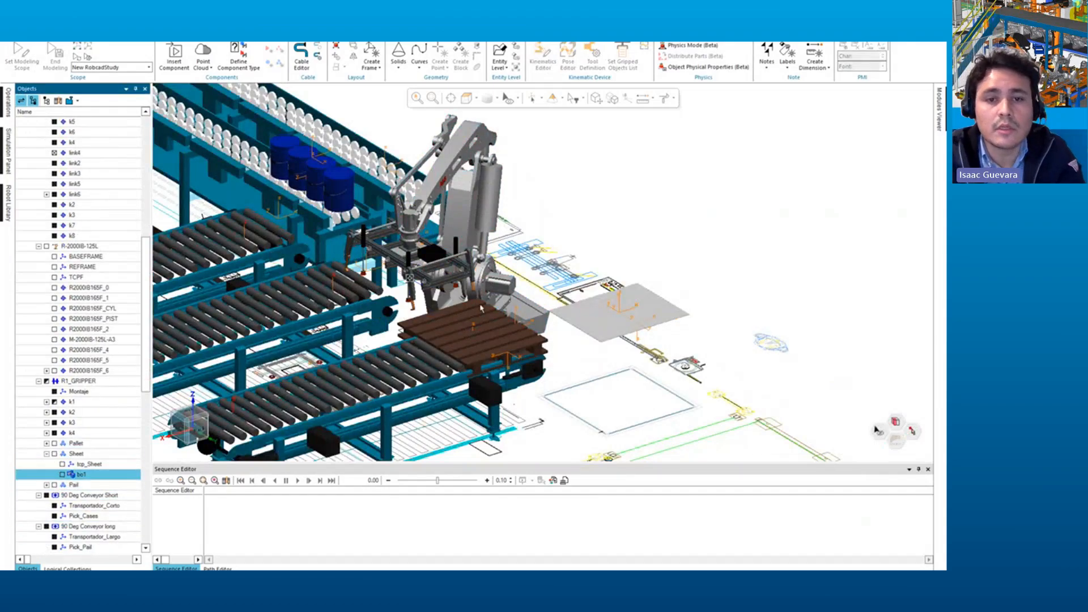
Step: Select the whole irb660_180_315_r02 robot and collapse it and R-2000iB-125L in the object tree
scroll(543, 272, up, 1)
scroll(567, 313, up, 3)
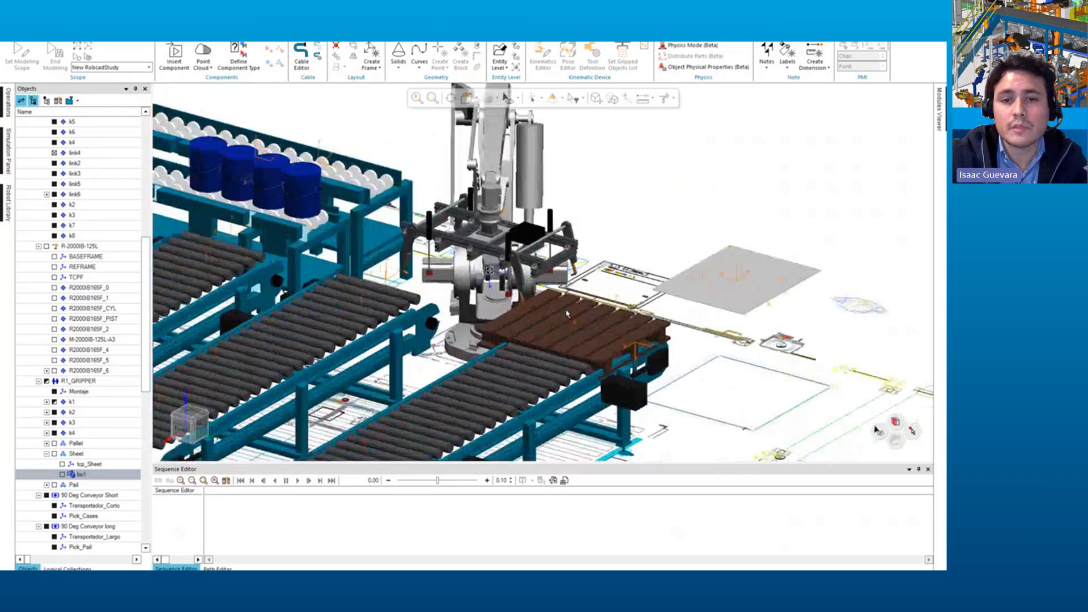
scroll(565, 312, down, 2)
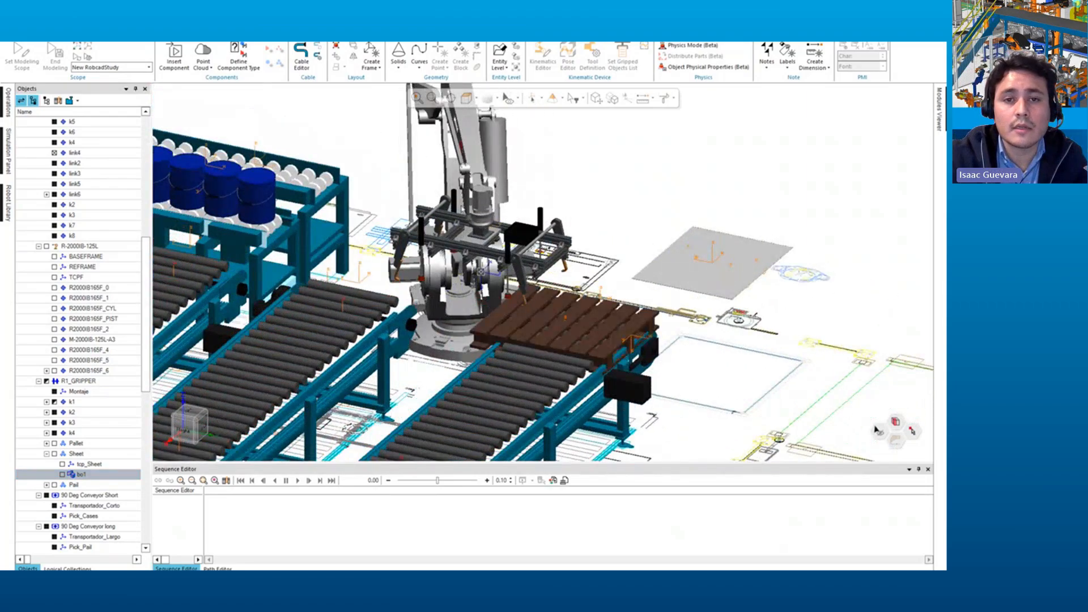
click(475, 189)
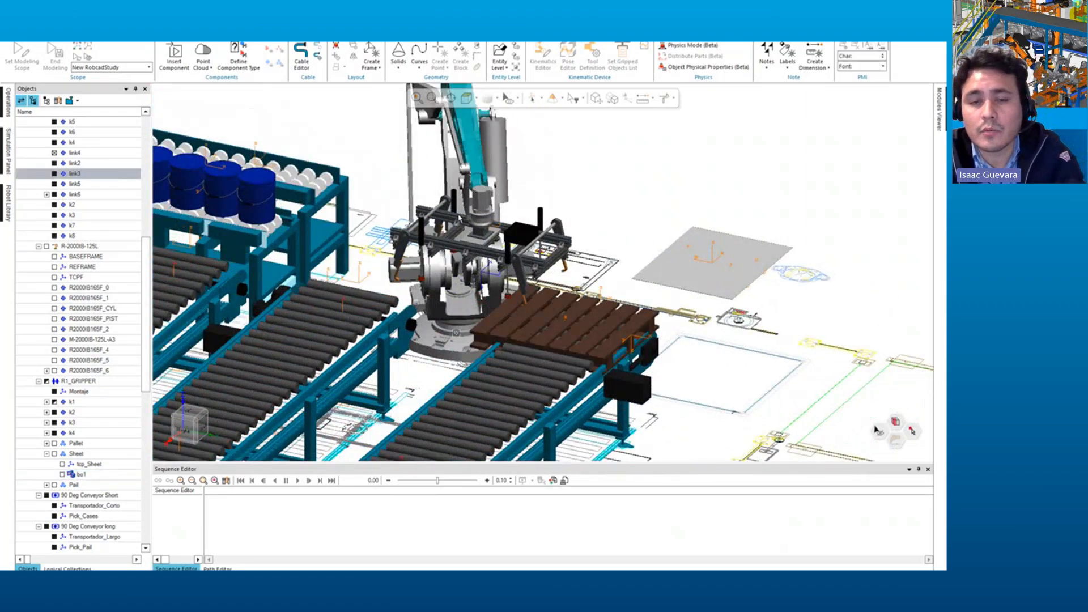
key(F12)
click(463, 164)
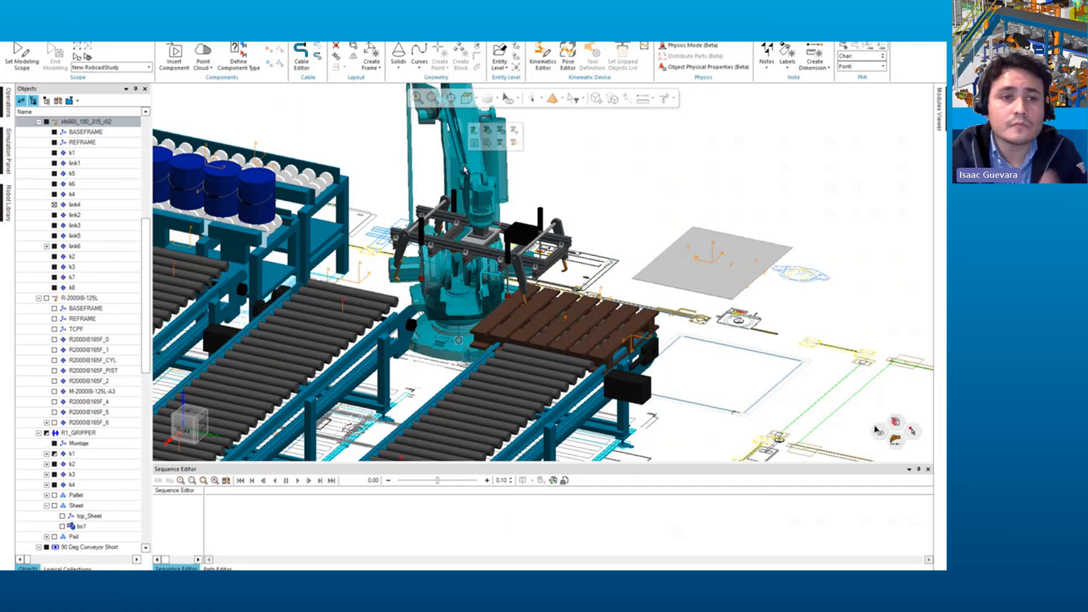
click(37, 122)
click(38, 412)
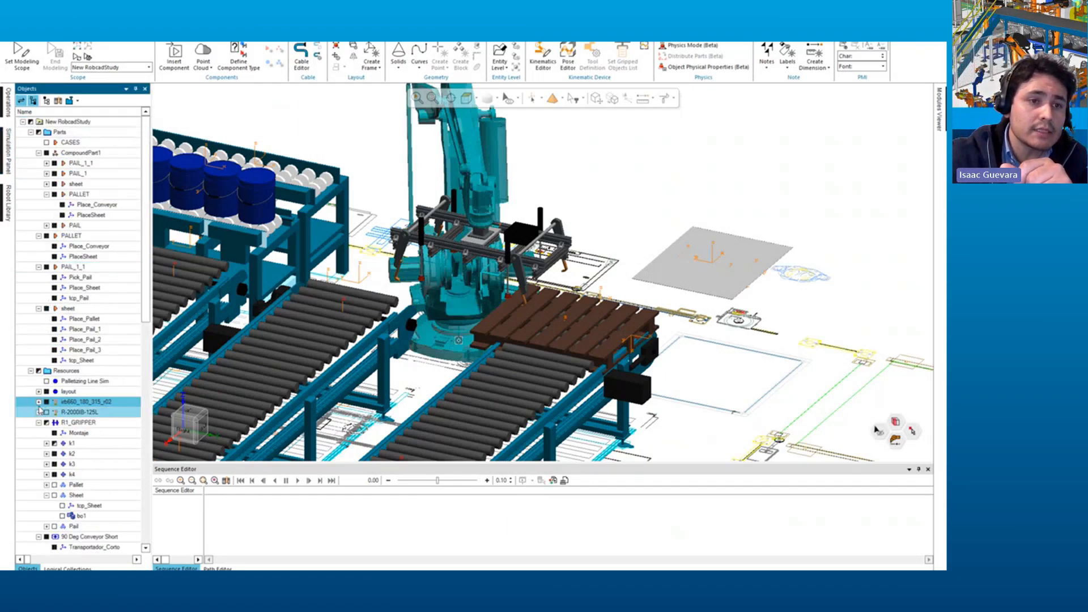
Step: Switch the window arrangement to the Standard layout so the operation tree is available
scroll(41, 430, down, 2)
scroll(45, 476, down, 2)
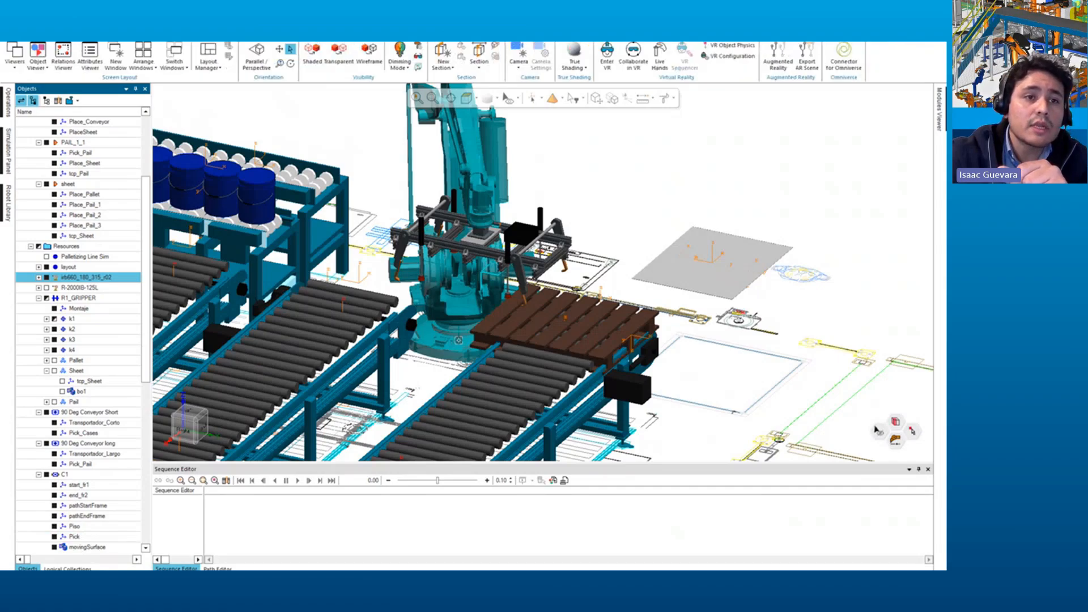
click(208, 62)
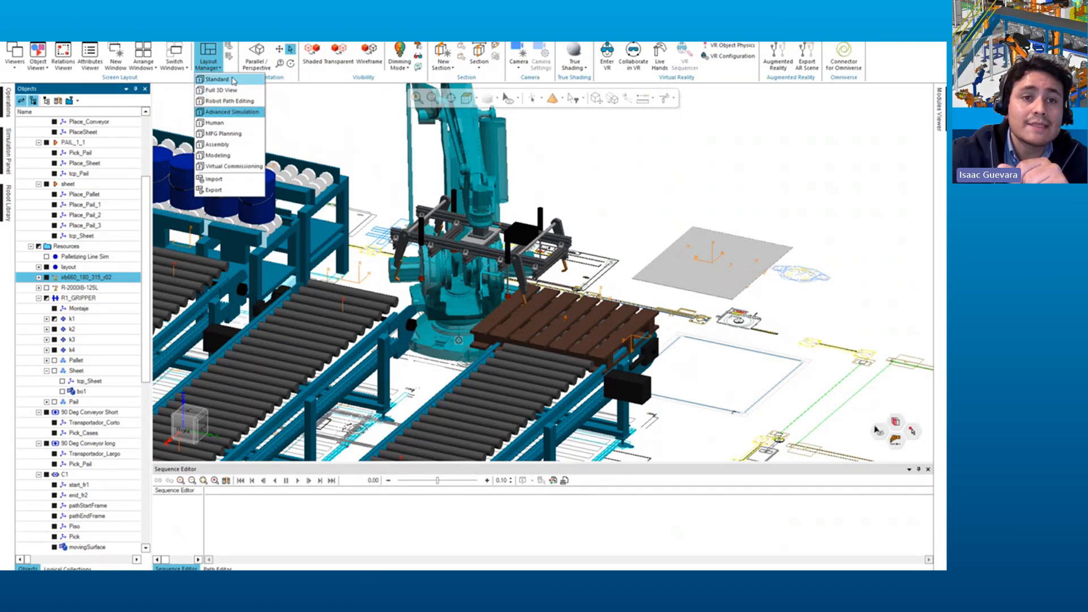
click(228, 80)
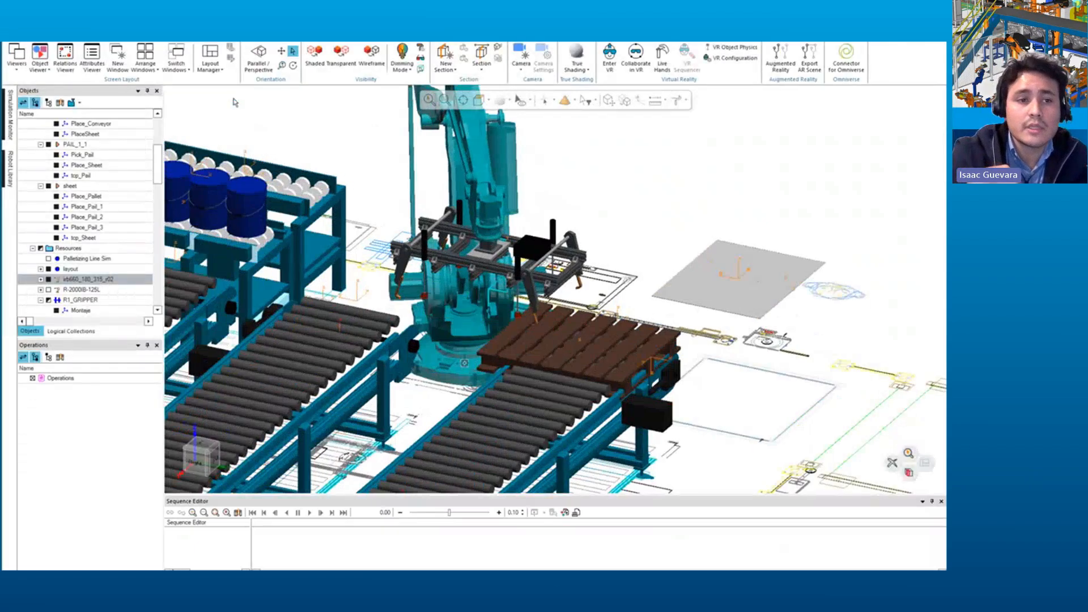
Step: Start a new Pick and Place Operation under Operations for the irb660_180_315_r02 robot with R1_GRIPPER
click(54, 378)
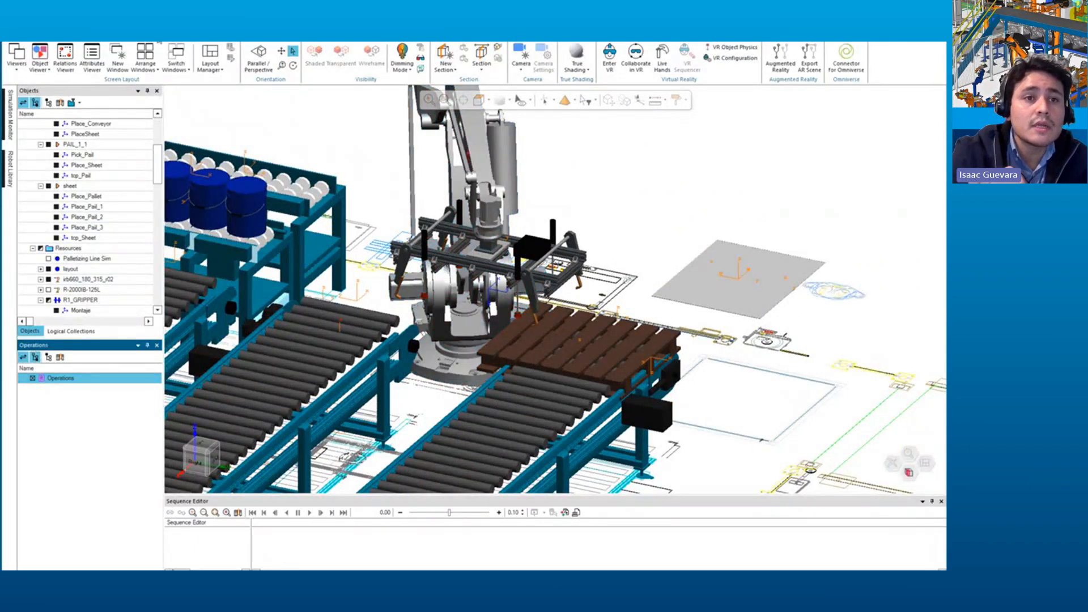
click(117, 36)
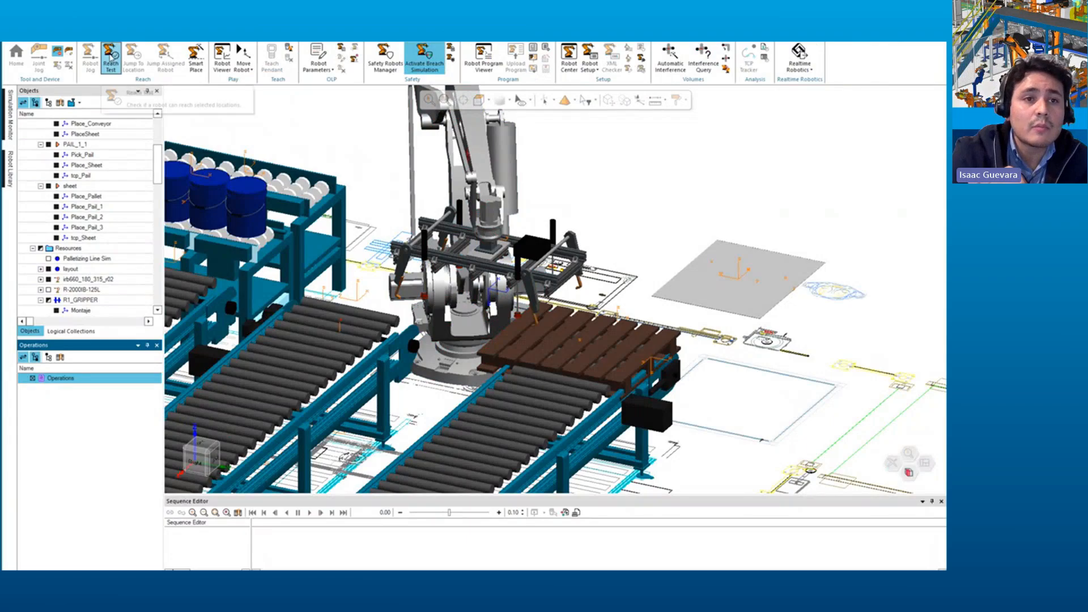
click(148, 36)
click(54, 67)
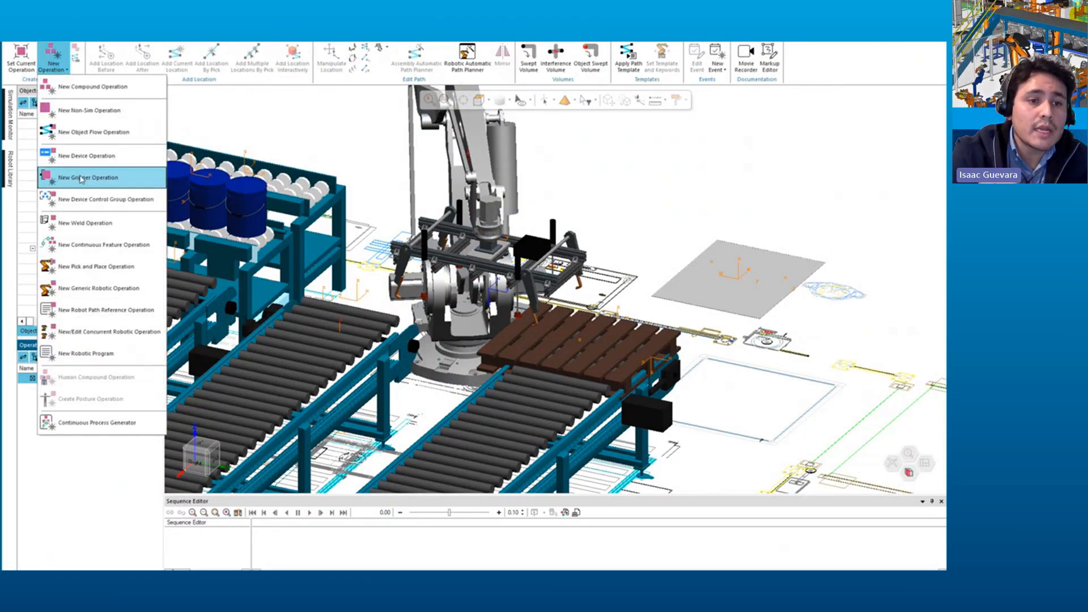
click(83, 266)
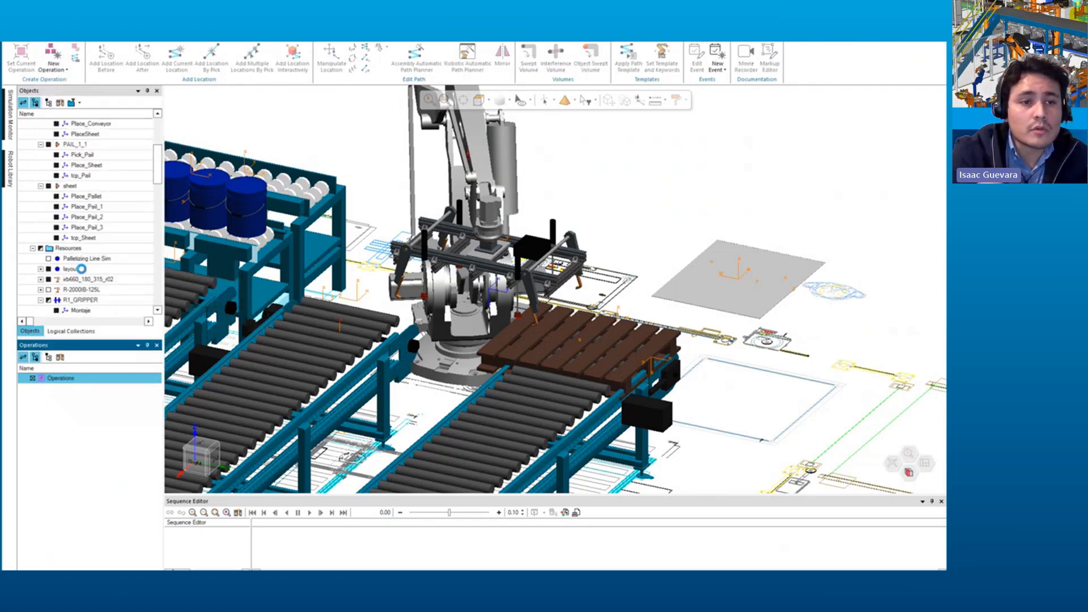
drag(454, 182, 247, 134)
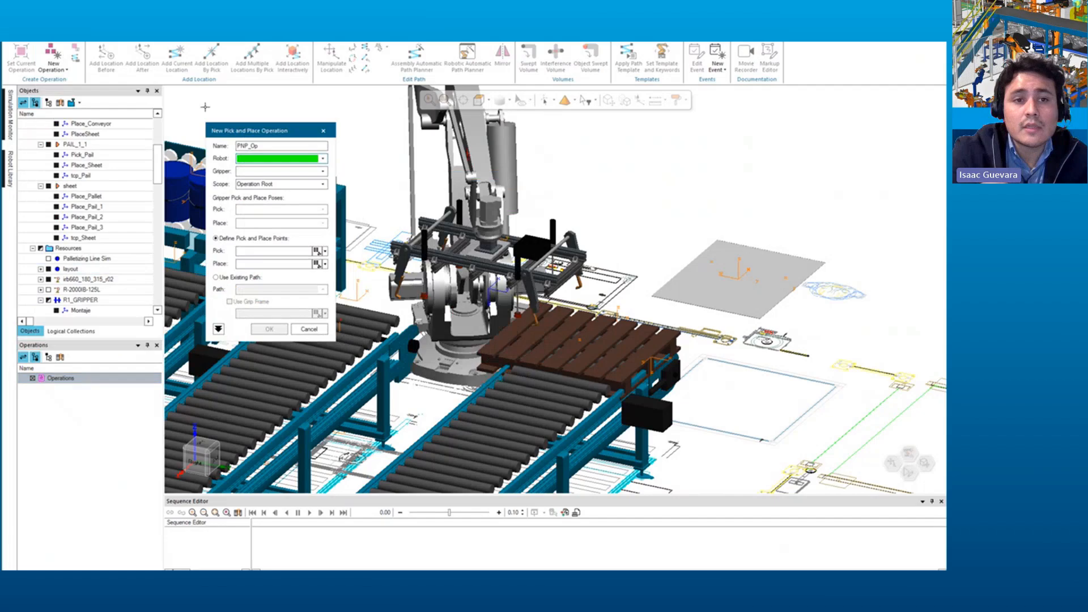
click(464, 362)
middle_drag(459, 340, 471, 259)
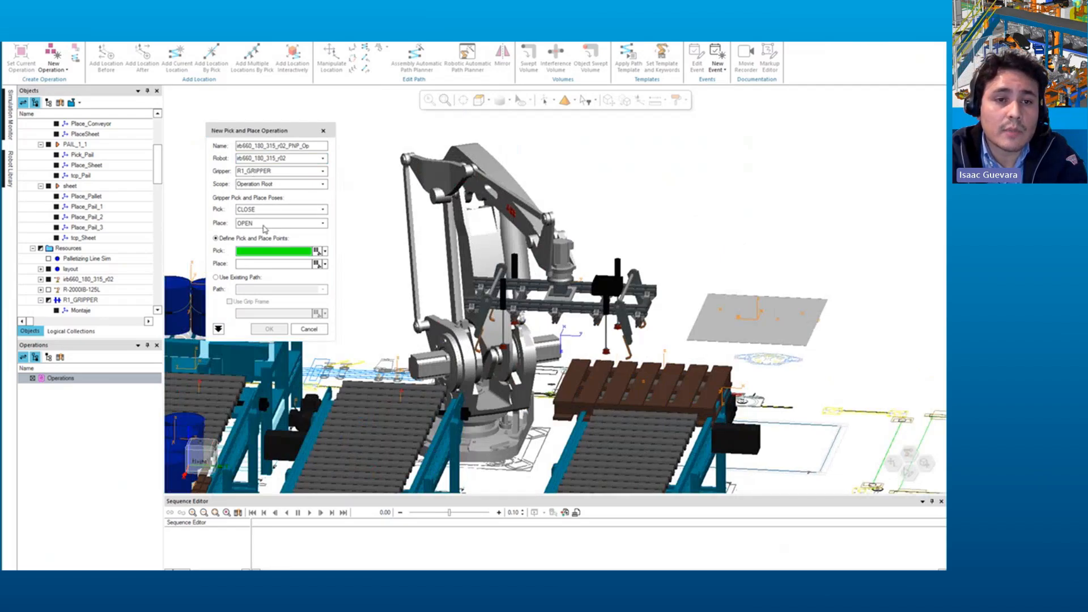
Step: Set the pick point of the operation to the Place_Conveyor frame of the PALLET part
middle_drag(412, 252, 403, 229)
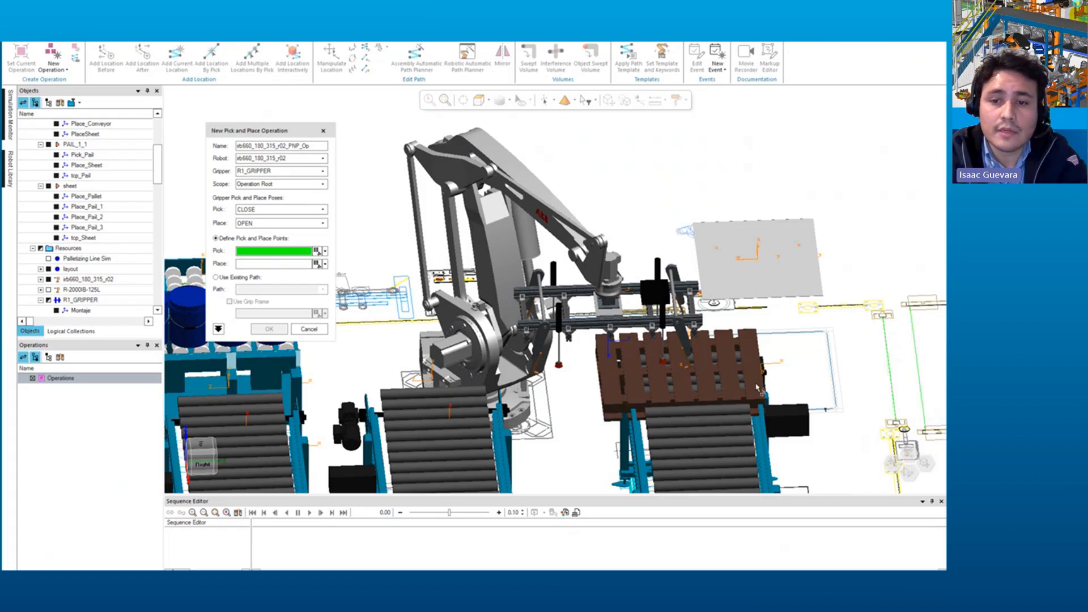
middle_drag(758, 386, 650, 328)
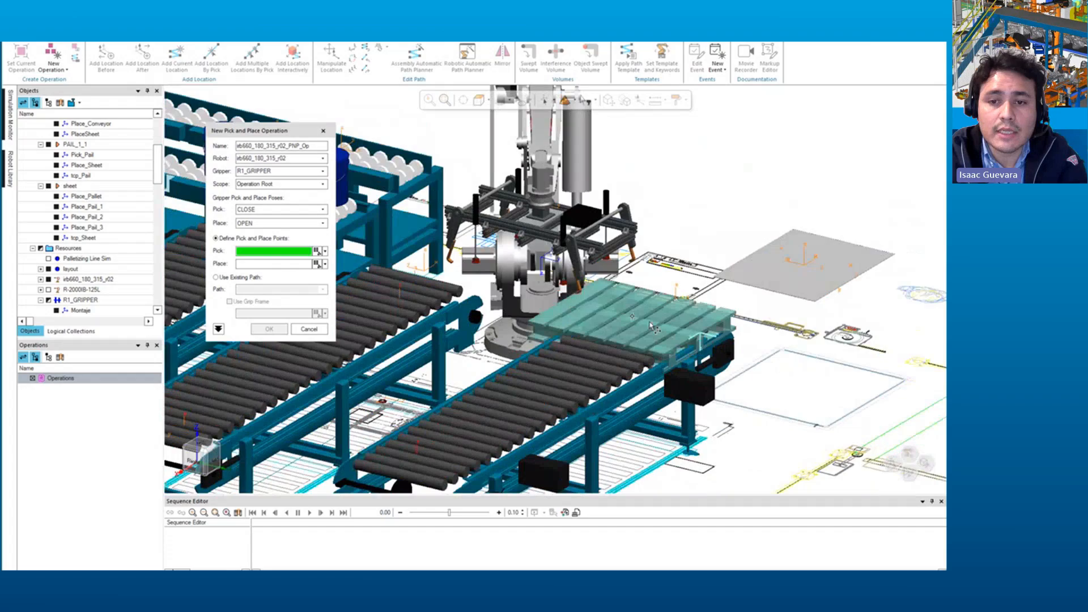
scroll(51, 216, up, 1)
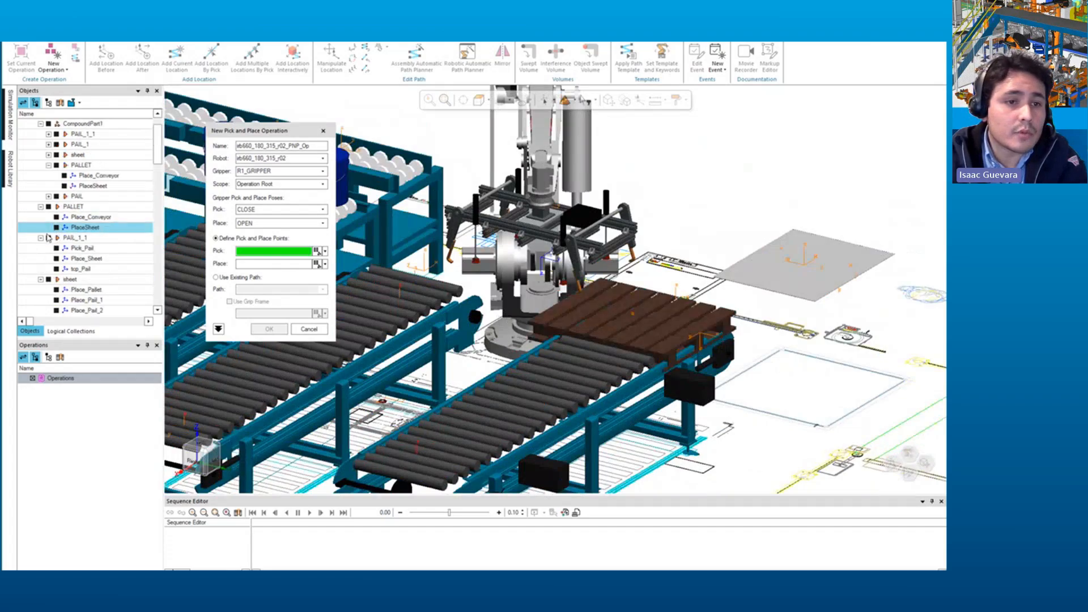
click(50, 186)
click(72, 155)
click(98, 165)
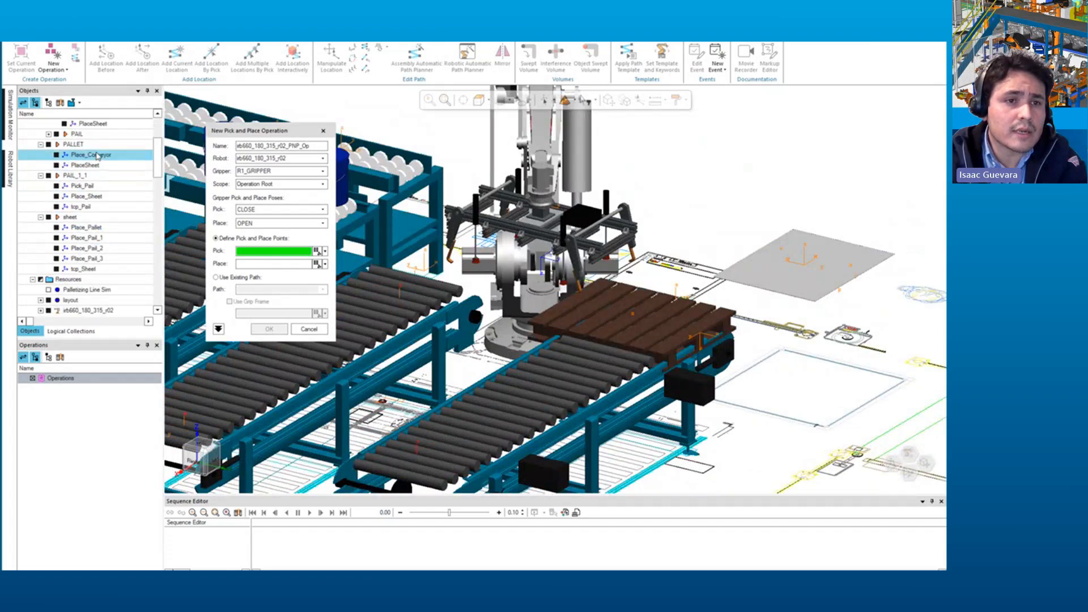
click(102, 159)
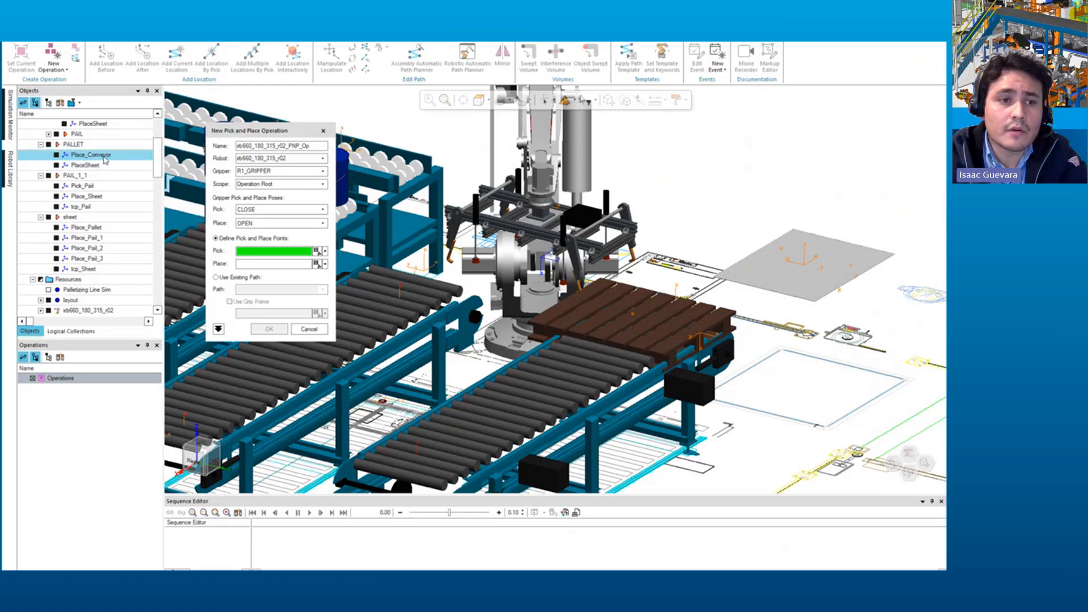
click(103, 157)
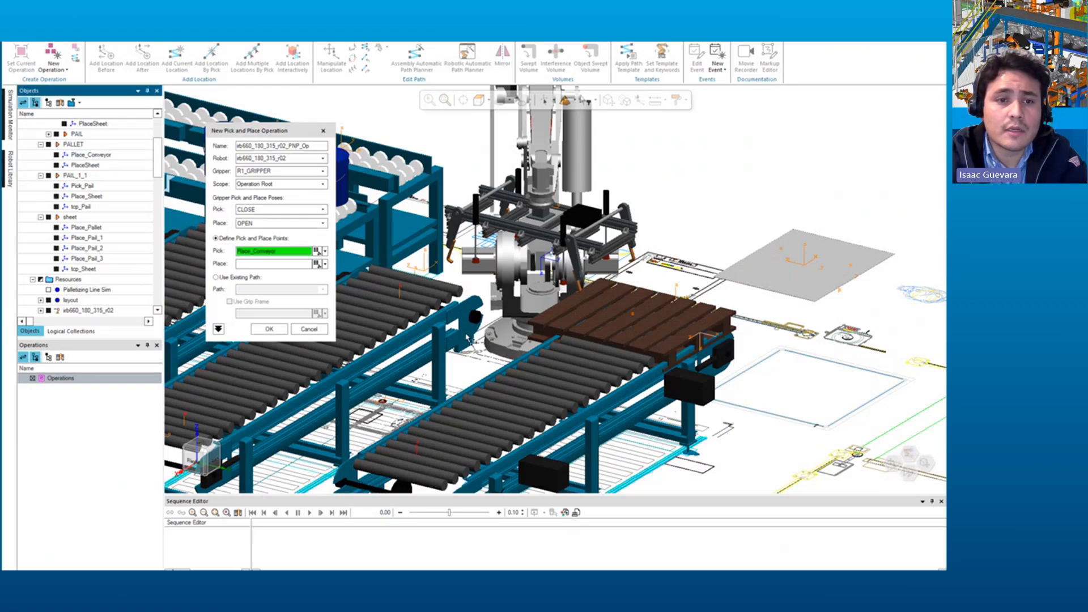
Step: Set the place point to the frame at the robot end of the loaded pallet's conveyor, create the operation and reset the current one
click(281, 265)
right_drag(542, 342, 584, 311)
right_drag(249, 365, 533, 410)
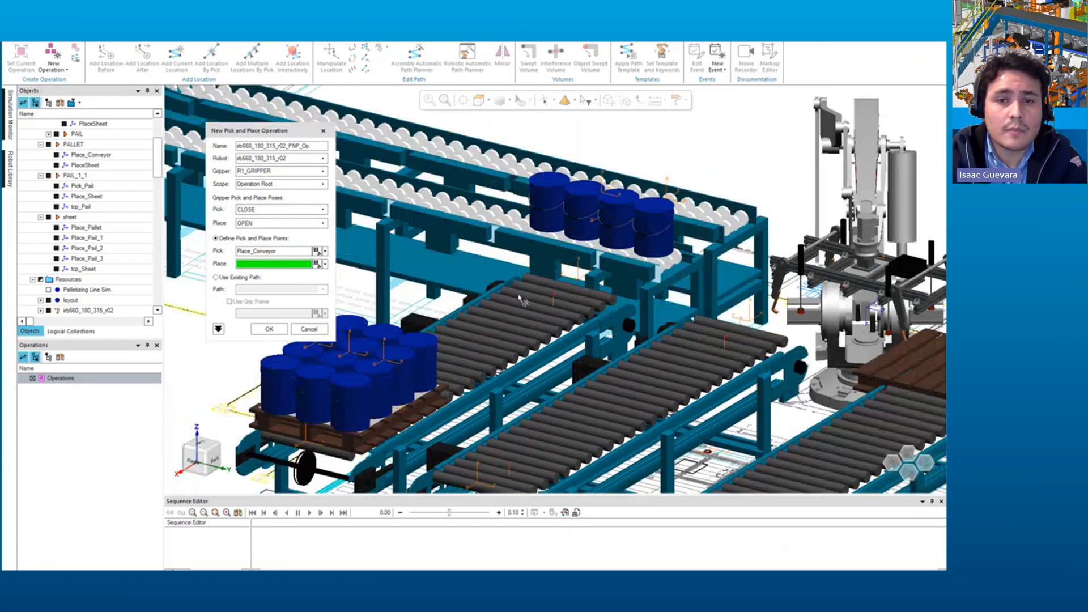
click(554, 303)
scroll(530, 312, down, 10)
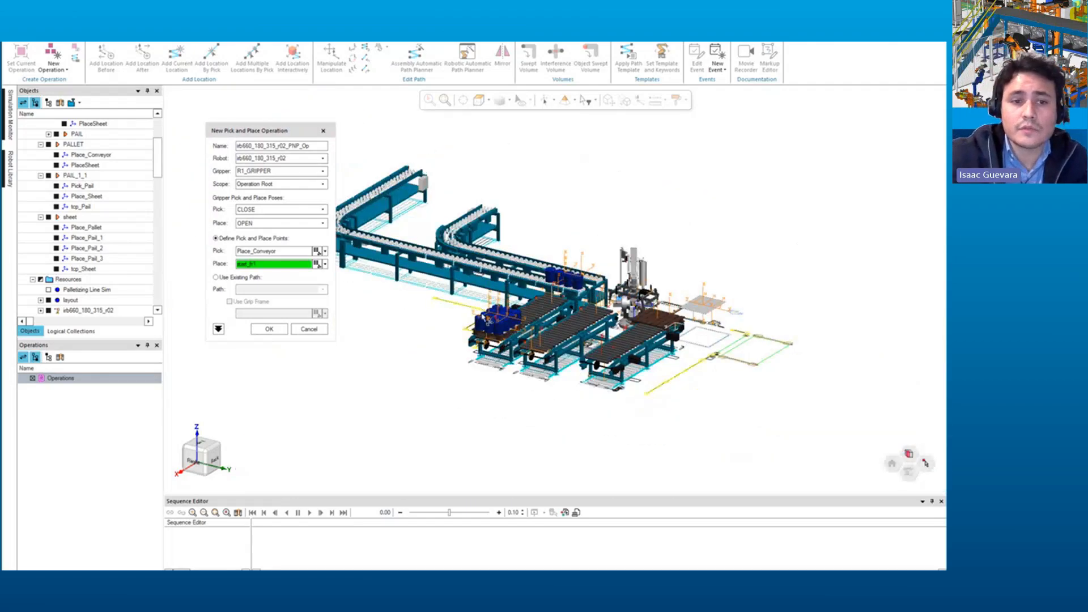
scroll(473, 311, up, 5)
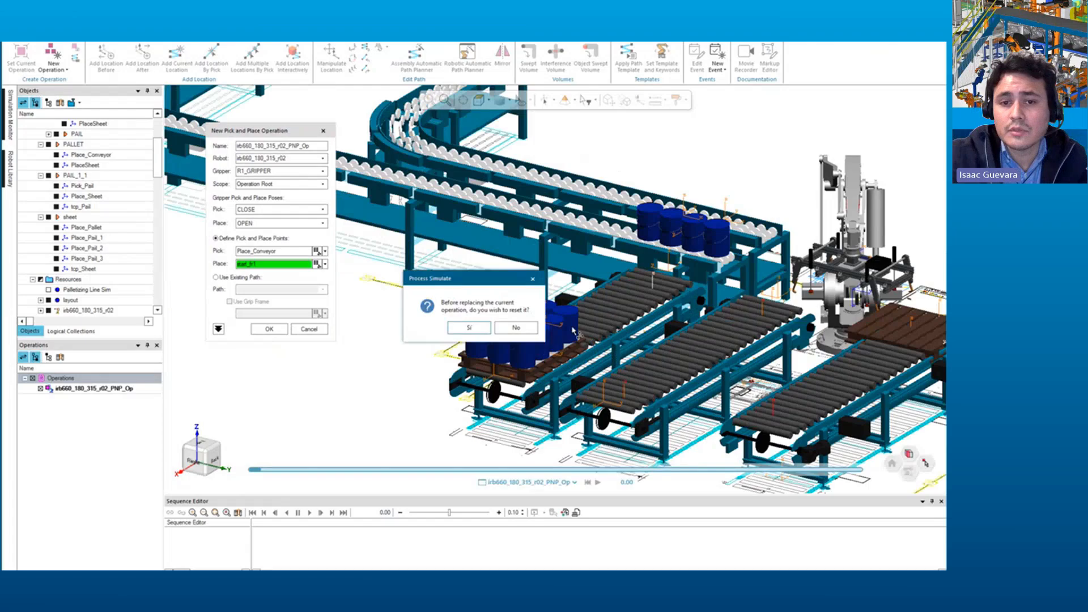
click(475, 327)
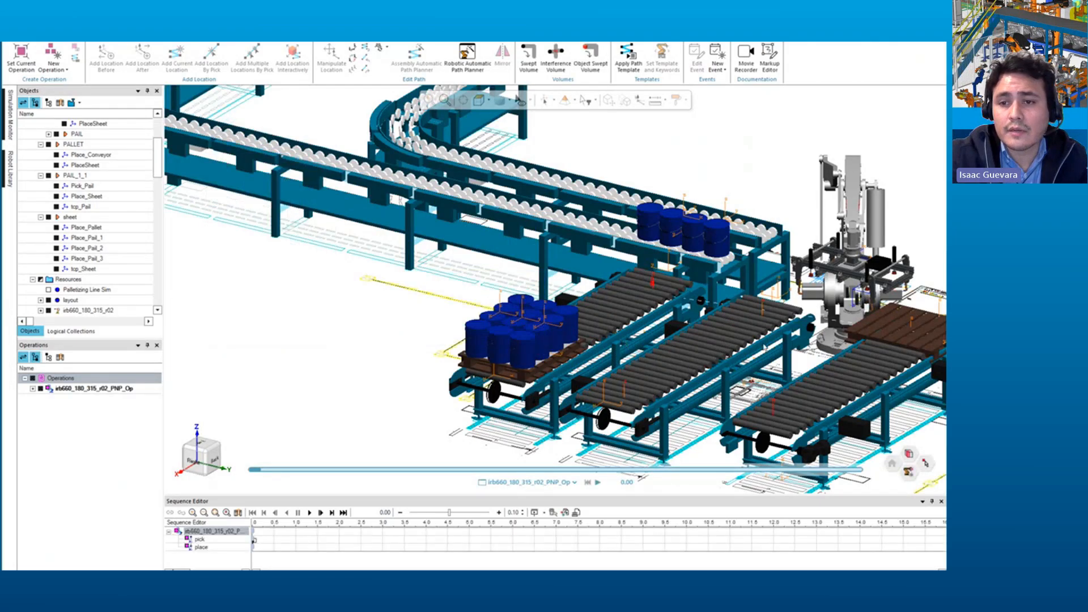
Step: Simulate the pick and place operation, inspect the robot's pose at the pallet and rewind the simulation to the start
right_drag(847, 350, 682, 345)
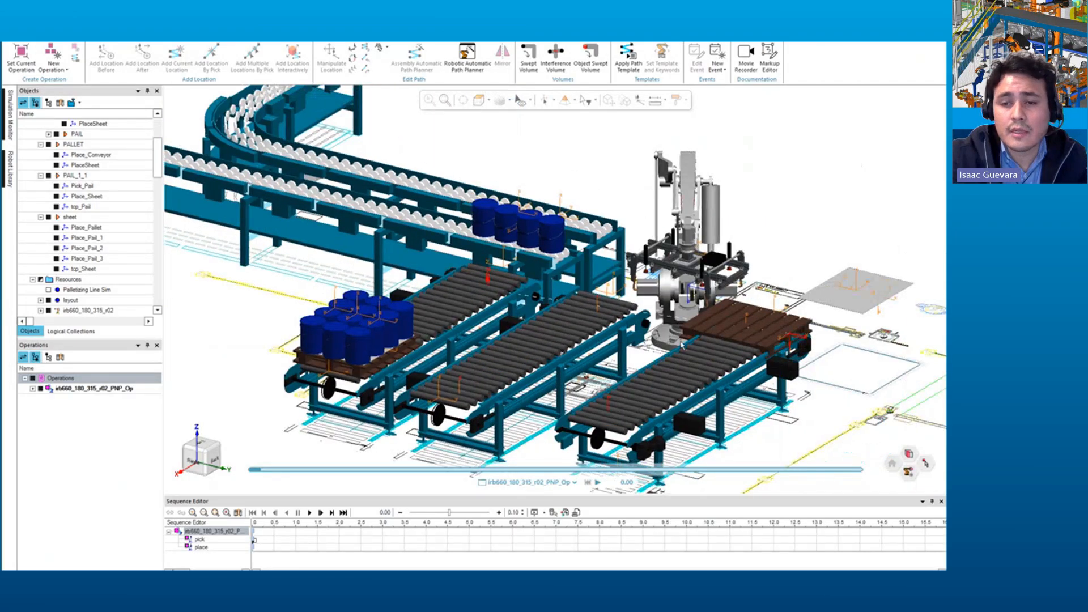
click(310, 513)
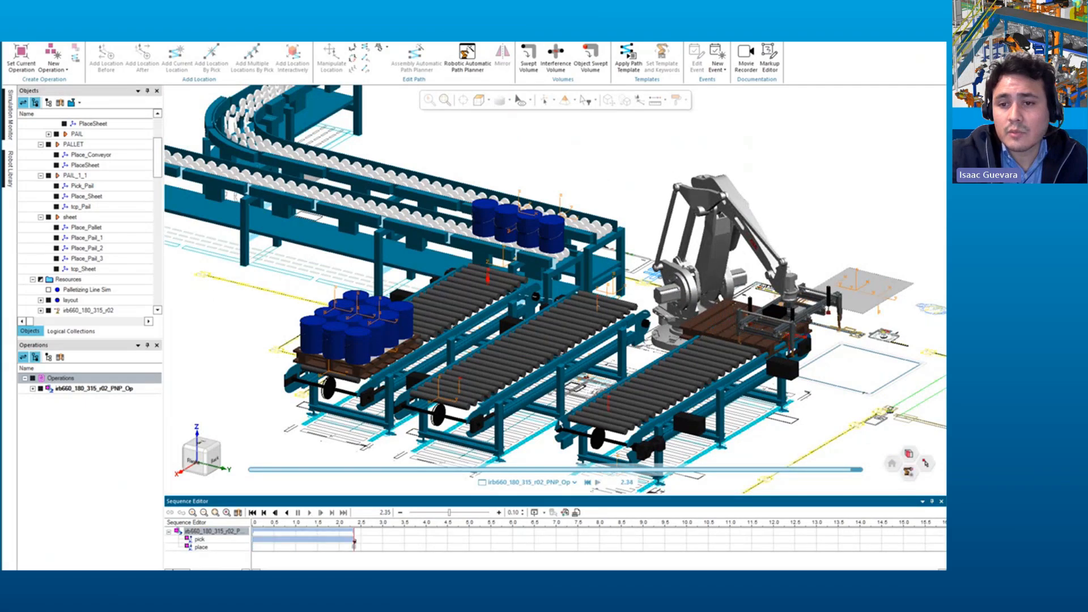
scroll(728, 378, up, 5)
right_drag(728, 378, 609, 349)
middle_drag(610, 348, 602, 321)
click(891, 463)
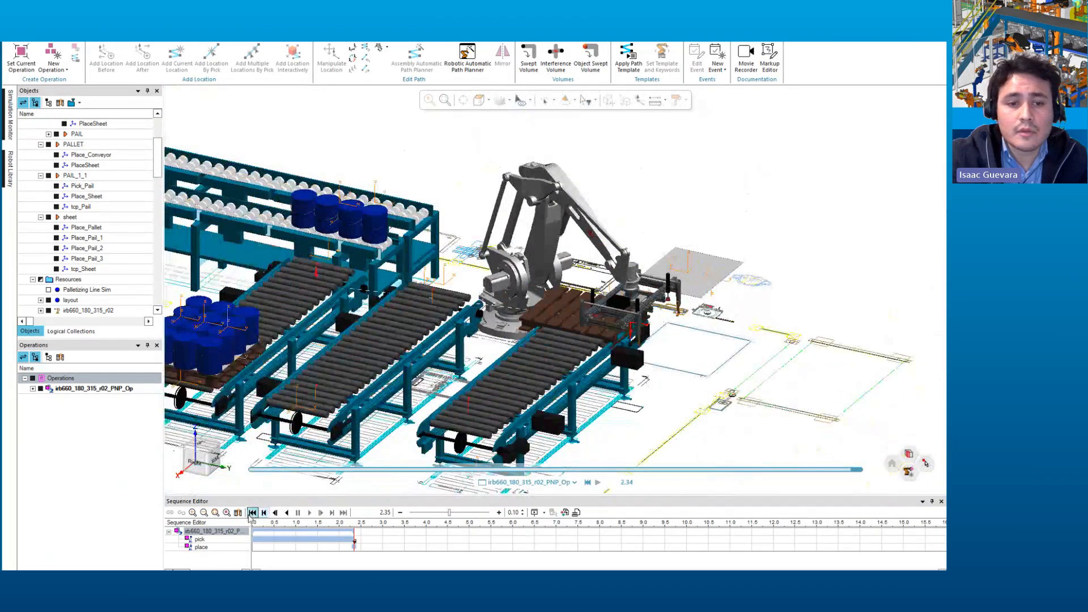
click(253, 513)
Step: Try to jump the assigned robot to the place location and inspect the conveyors around it
click(202, 547)
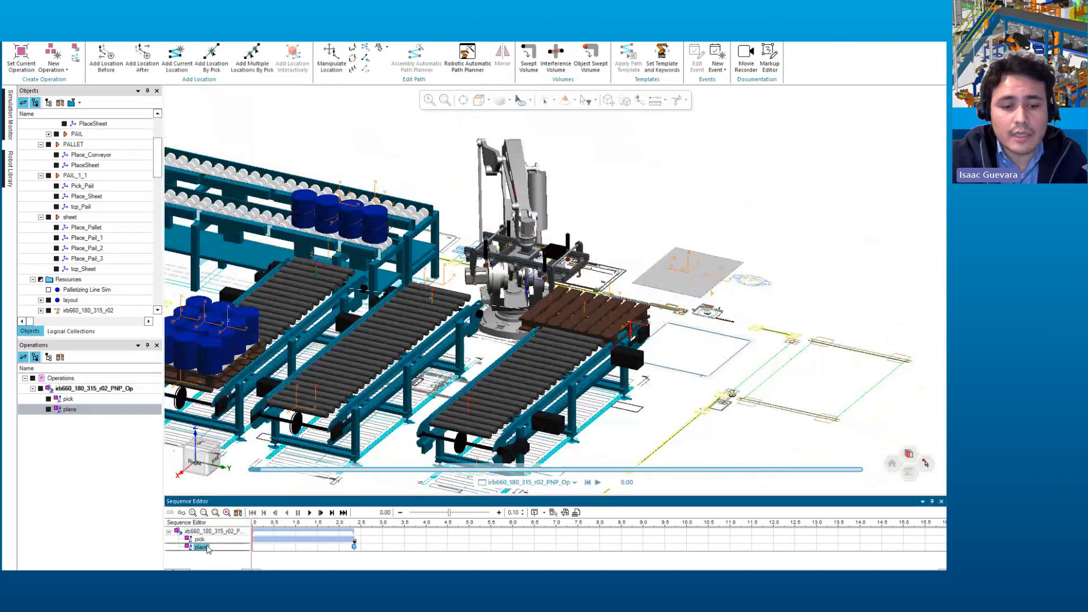
click(239, 531)
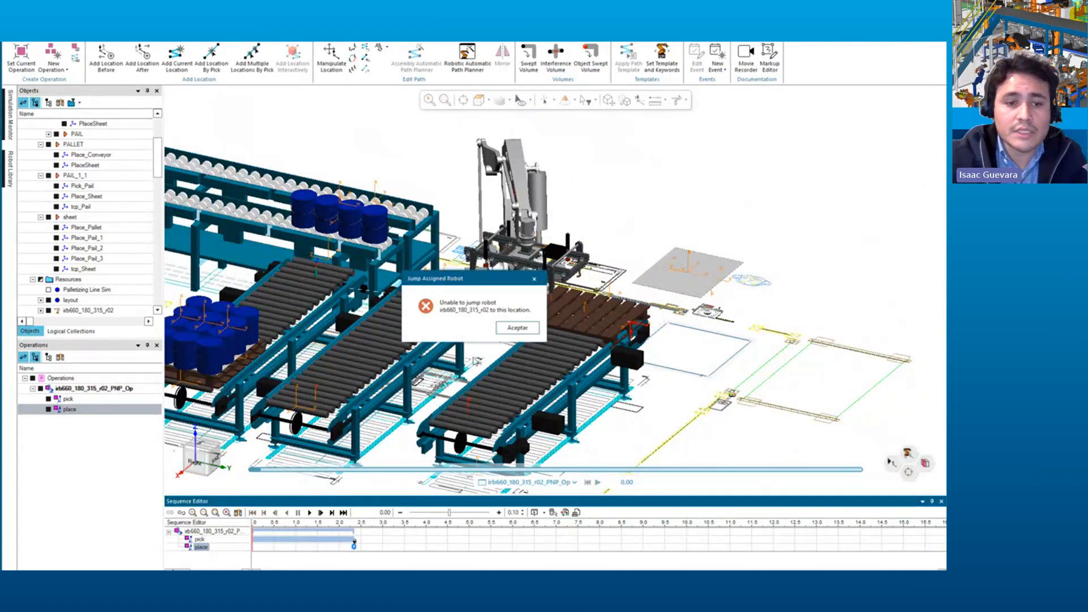
click(517, 328)
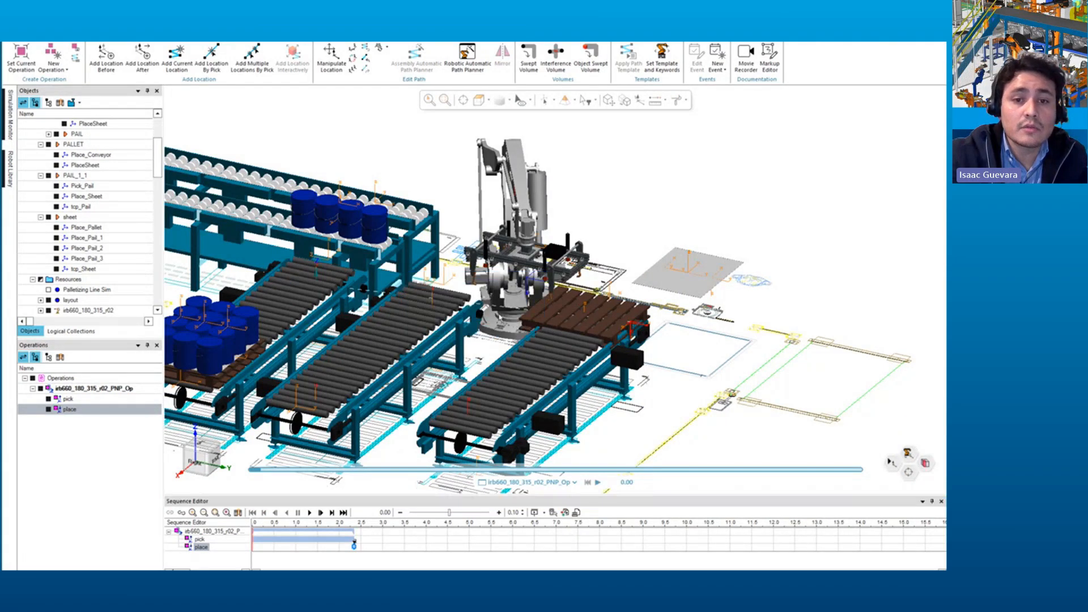
right_drag(471, 308, 527, 320)
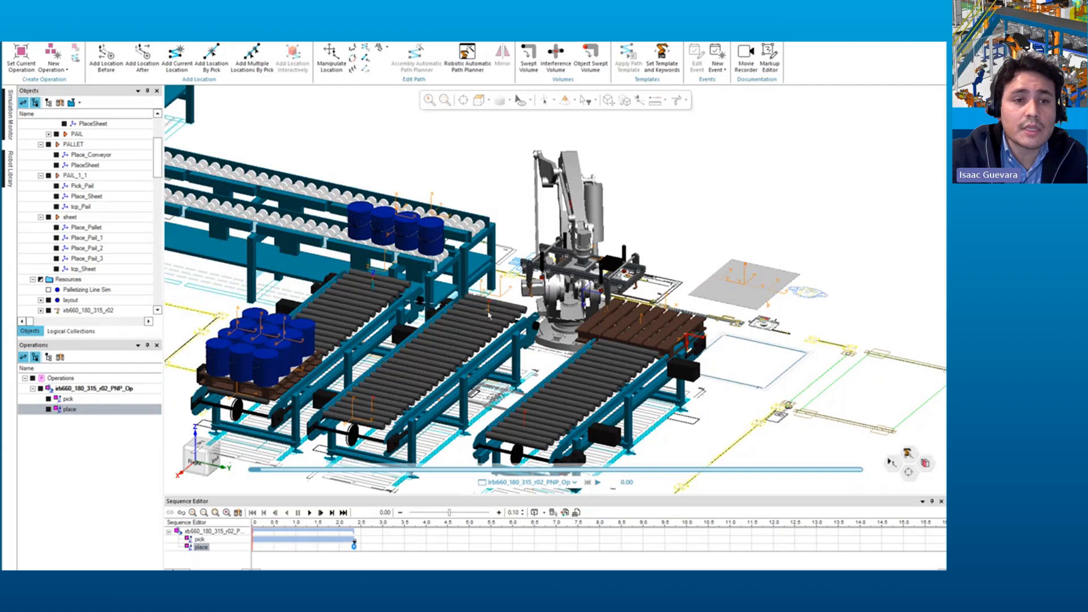
middle_drag(443, 316, 303, 315)
right_drag(303, 315, 424, 306)
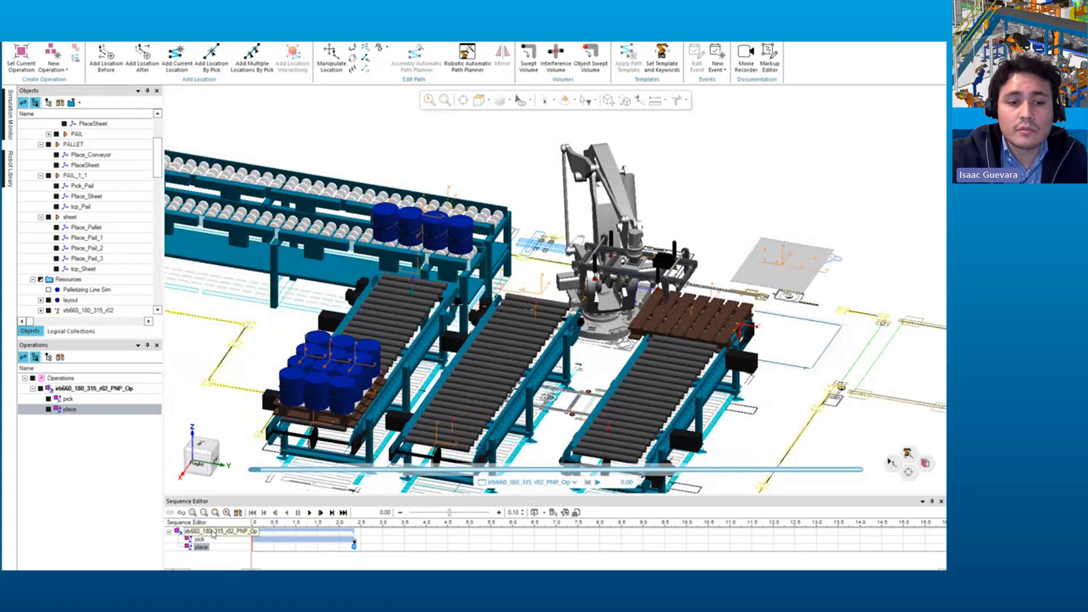
Step: Run a Reach Test of the whole irb660_180_315_r02 robot on the pick and place locations of the operation
click(605, 183)
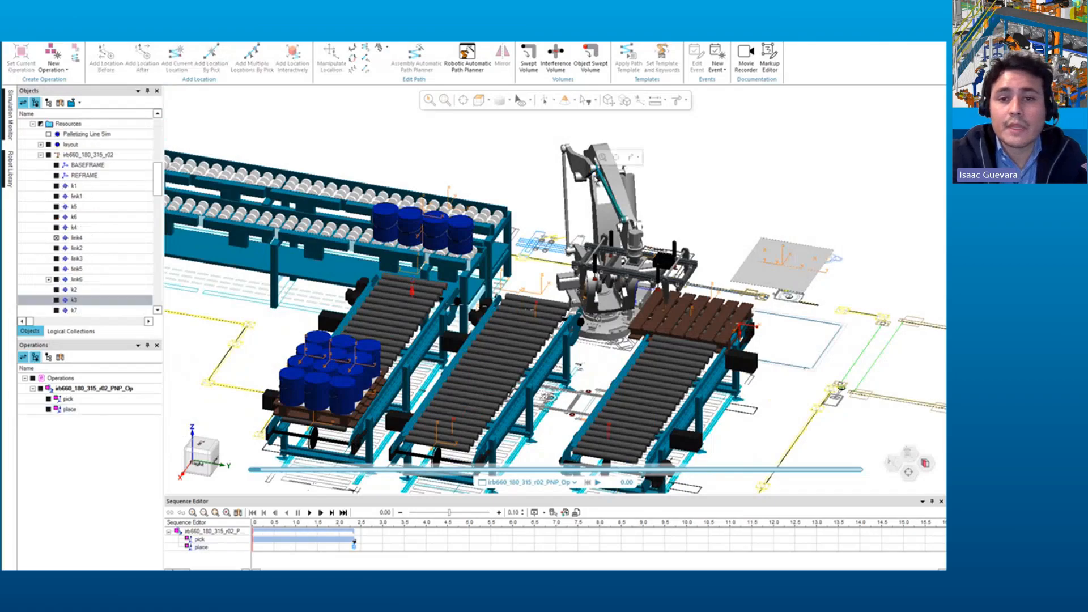
key(F12)
click(597, 184)
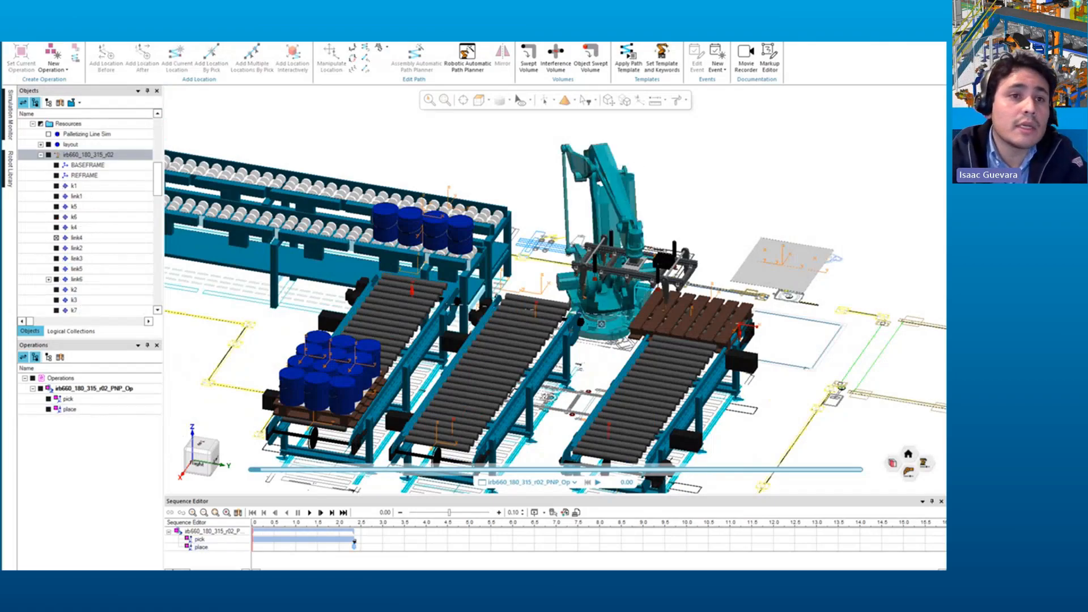
click(152, 40)
click(137, 40)
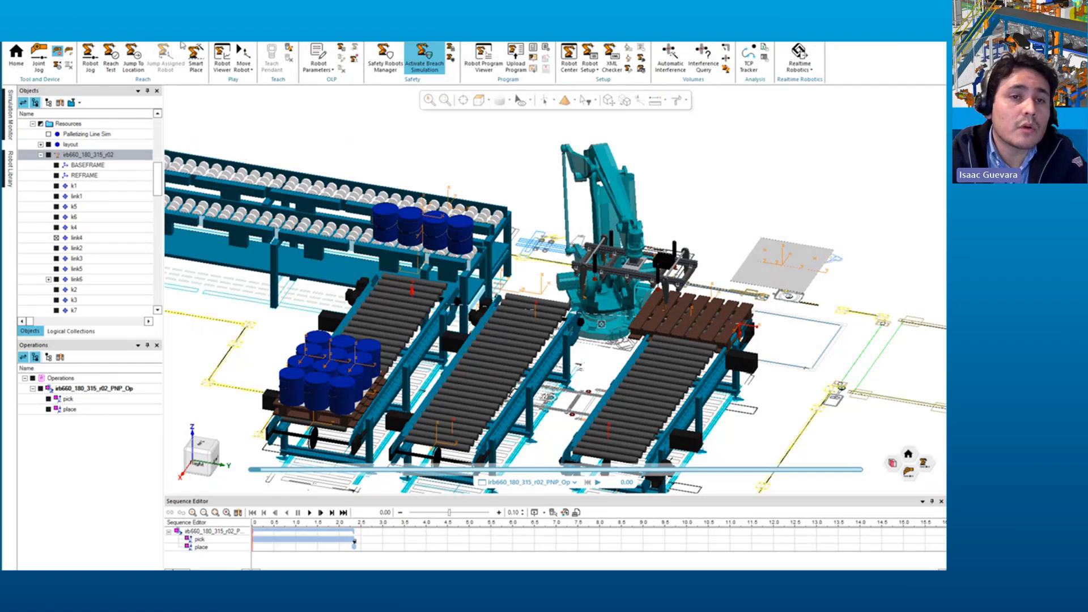
click(169, 38)
click(61, 52)
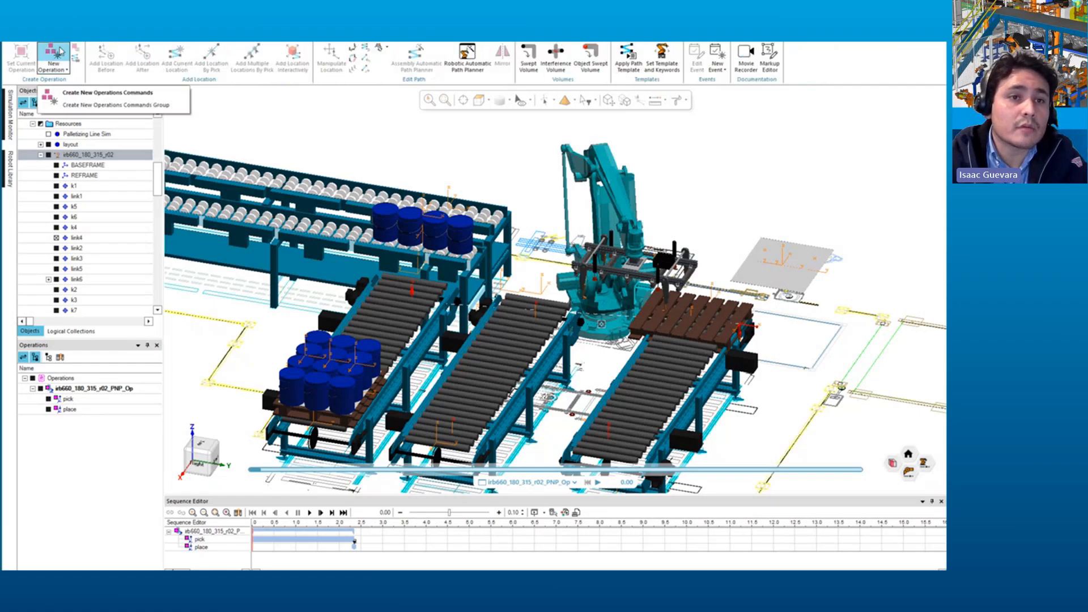
click(97, 39)
click(205, 39)
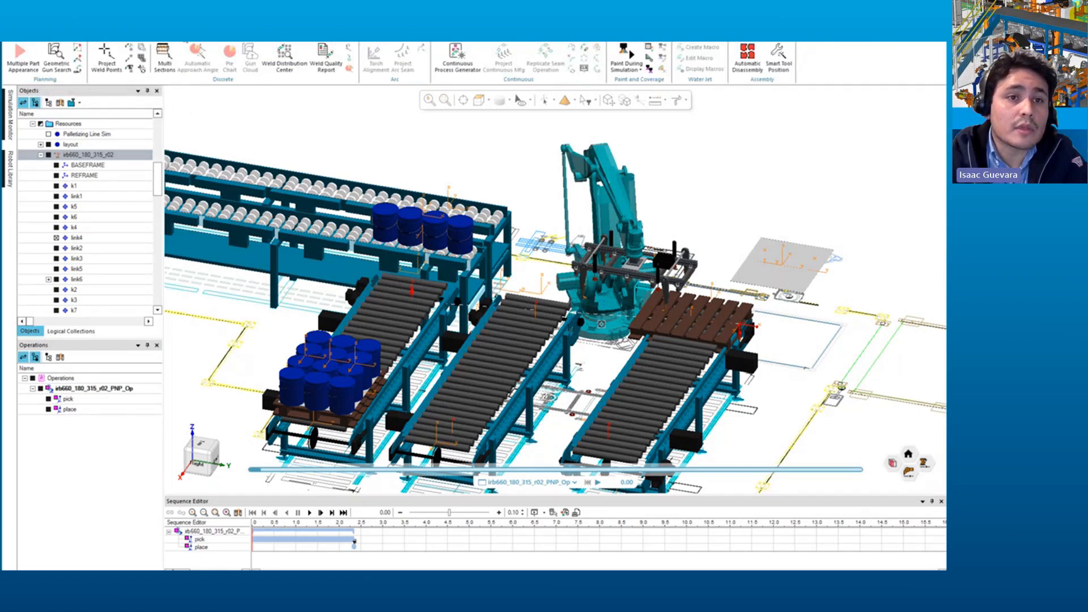
click(170, 39)
click(134, 39)
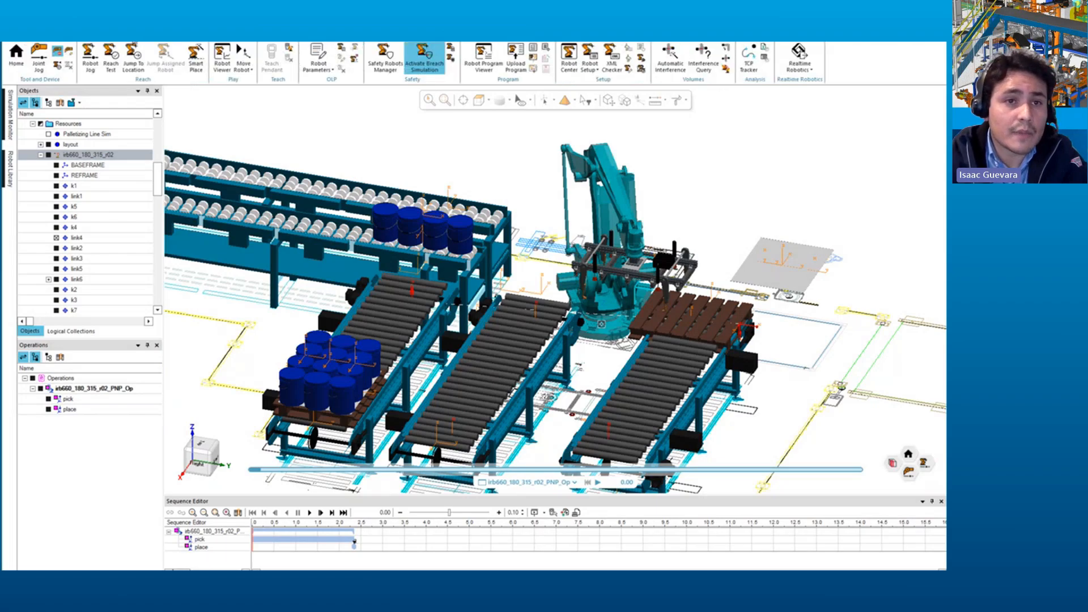
click(110, 59)
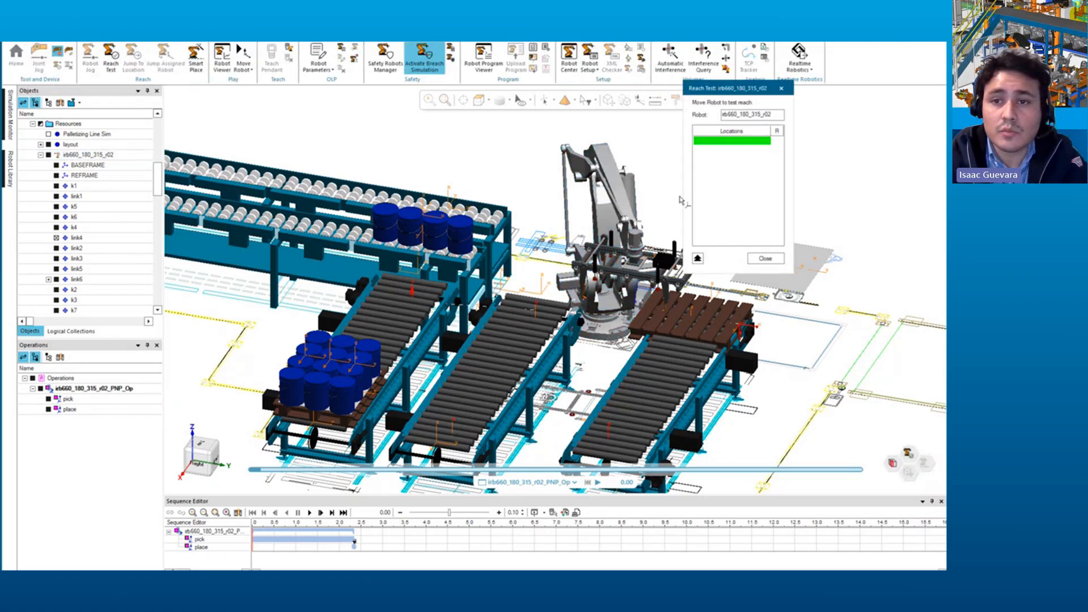
click(68, 390)
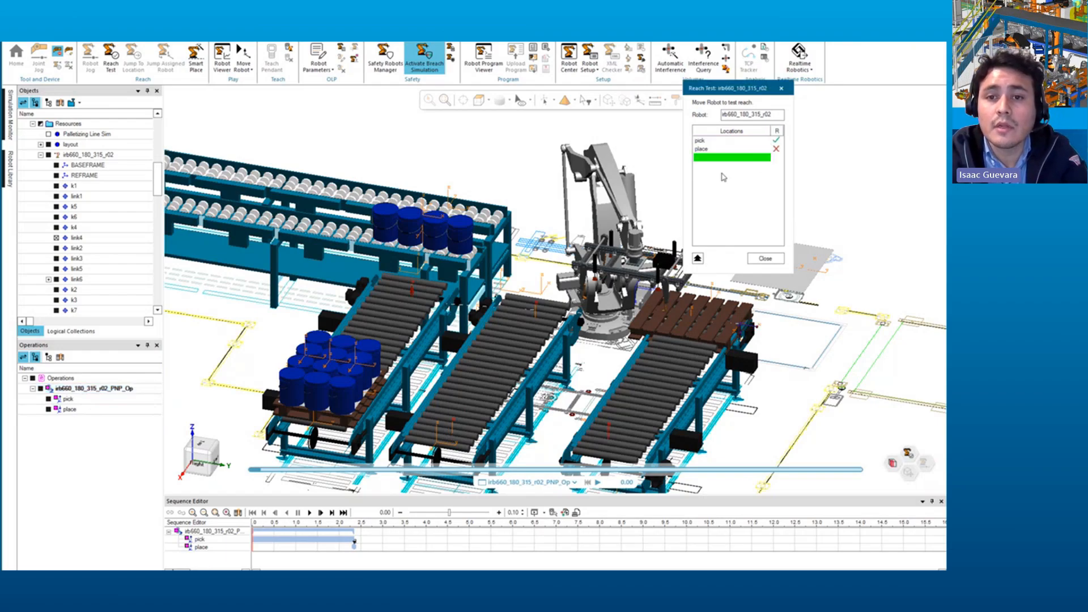
Step: Rotate the place location 180 degrees about its own Y axis using Location Manipulation with Follow Mode on
click(765, 258)
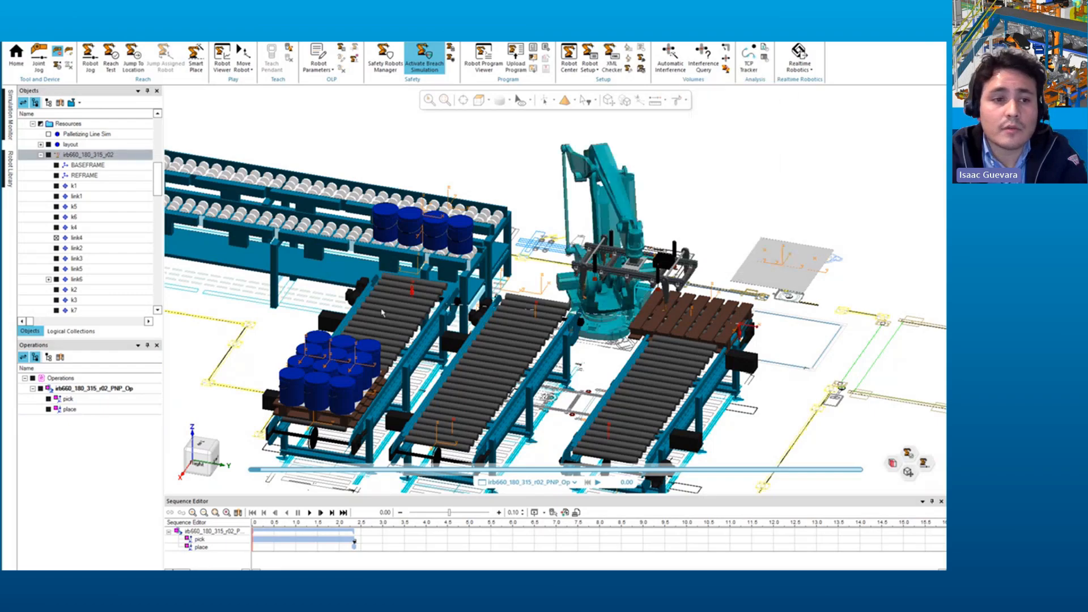
click(68, 409)
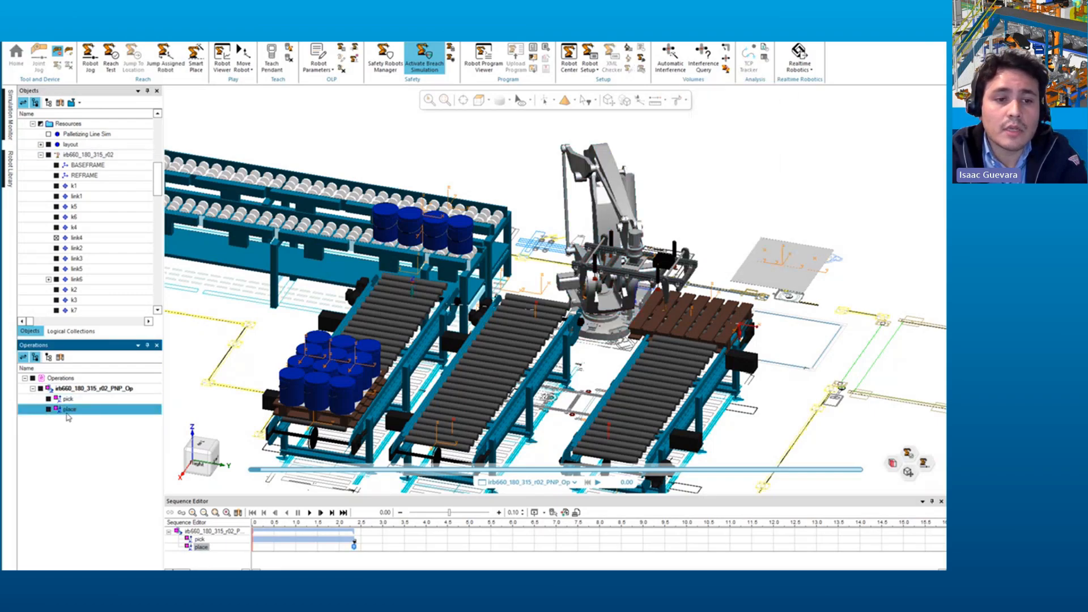
click(639, 100)
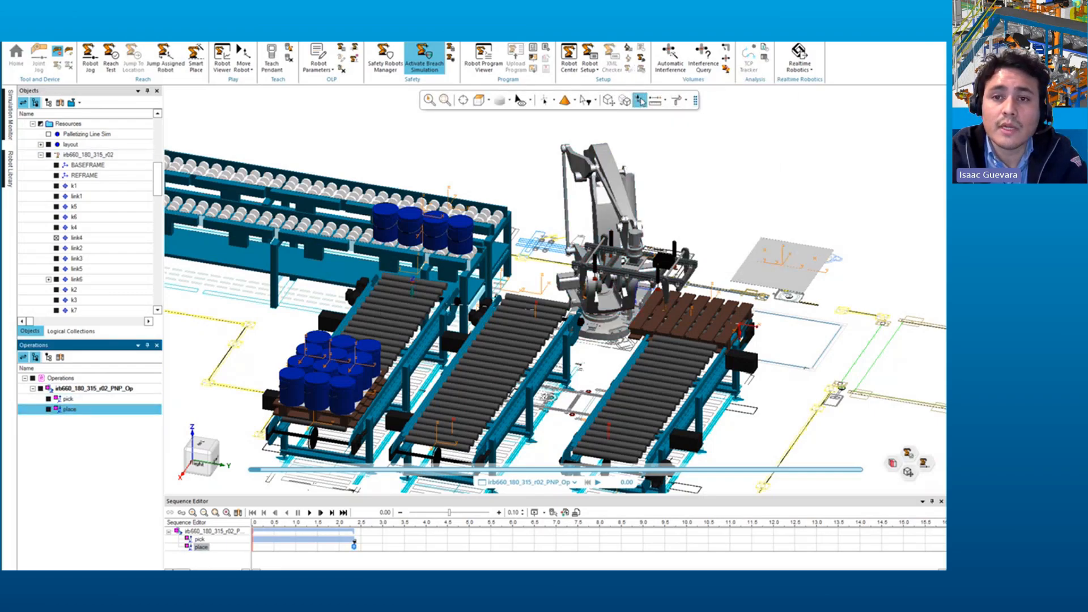
key(alt+s)
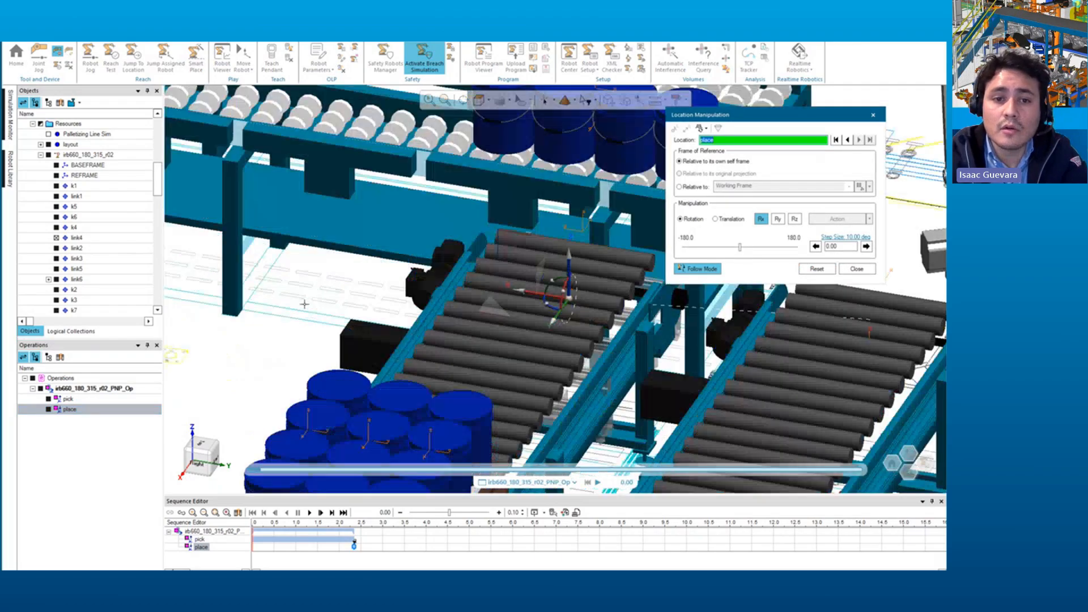
middle_drag(430, 301, 480, 292)
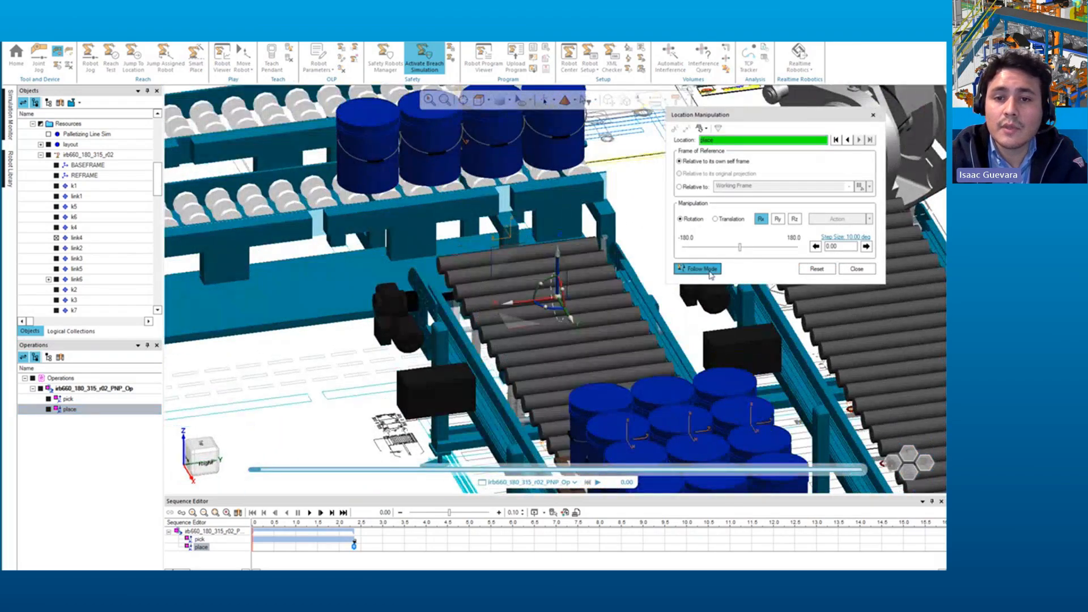
click(706, 270)
click(706, 270)
middle_drag(671, 311, 462, 302)
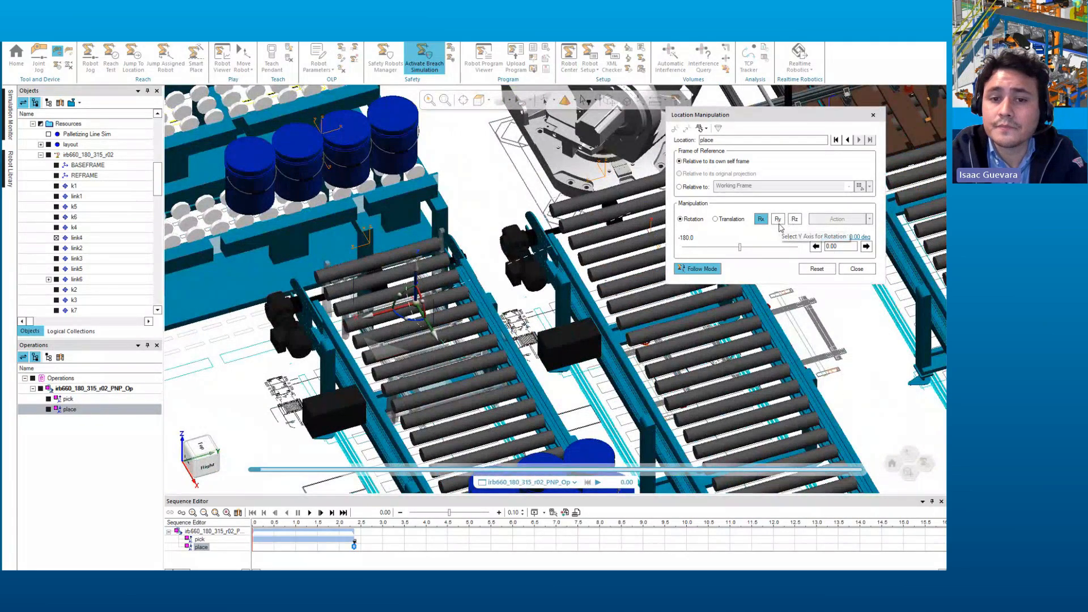
click(778, 221)
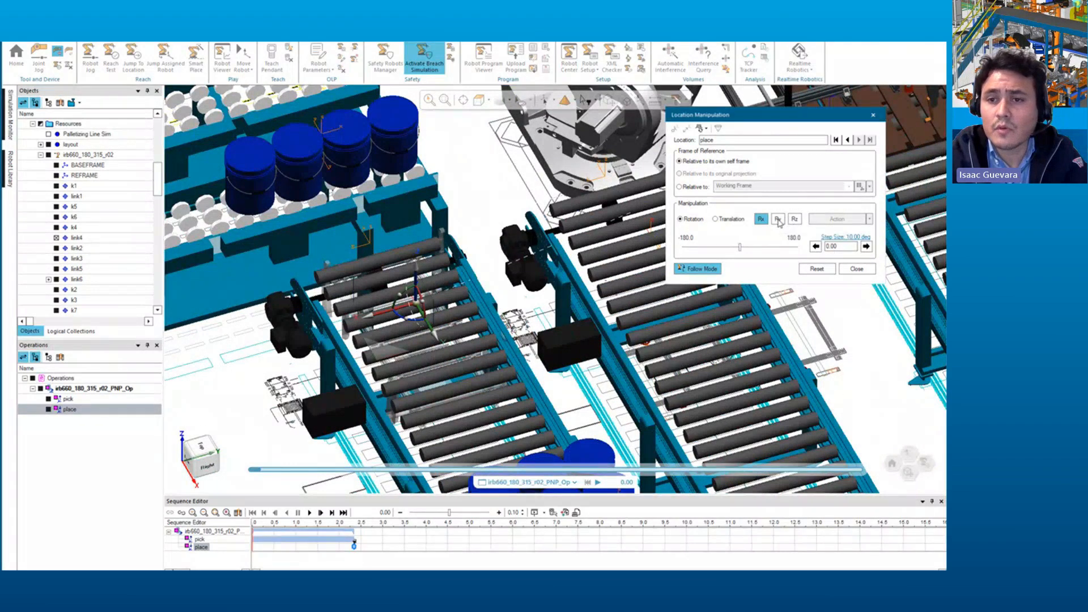
double_click(833, 246)
text(180)
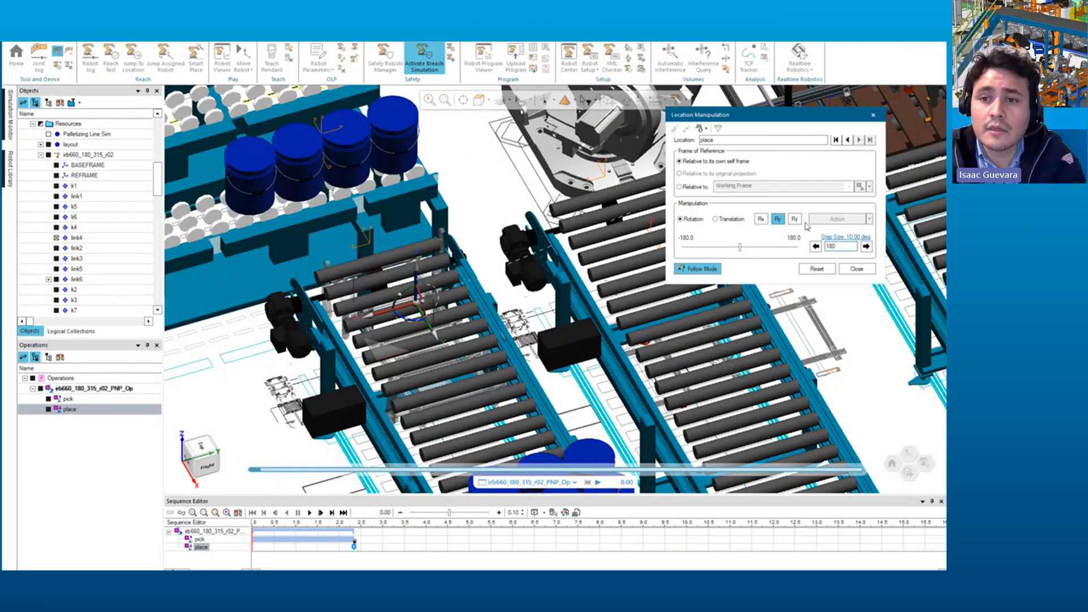
click(865, 247)
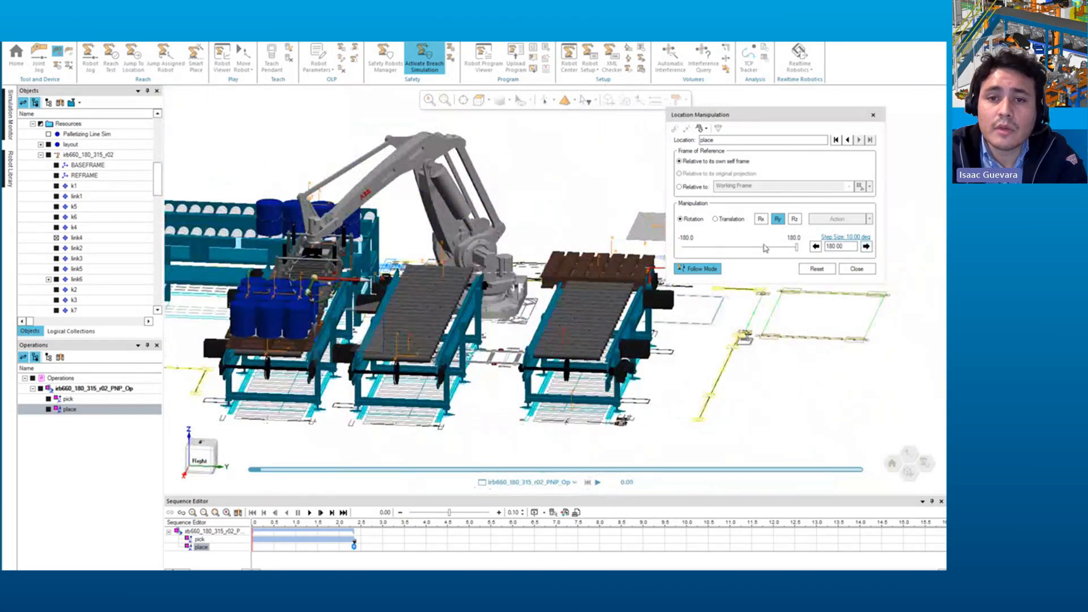
Step: Open Robot Jog for the irb660 robot, inspect the gripper's pose above the place conveyor and close the jog dialog
click(422, 151)
right_click(422, 152)
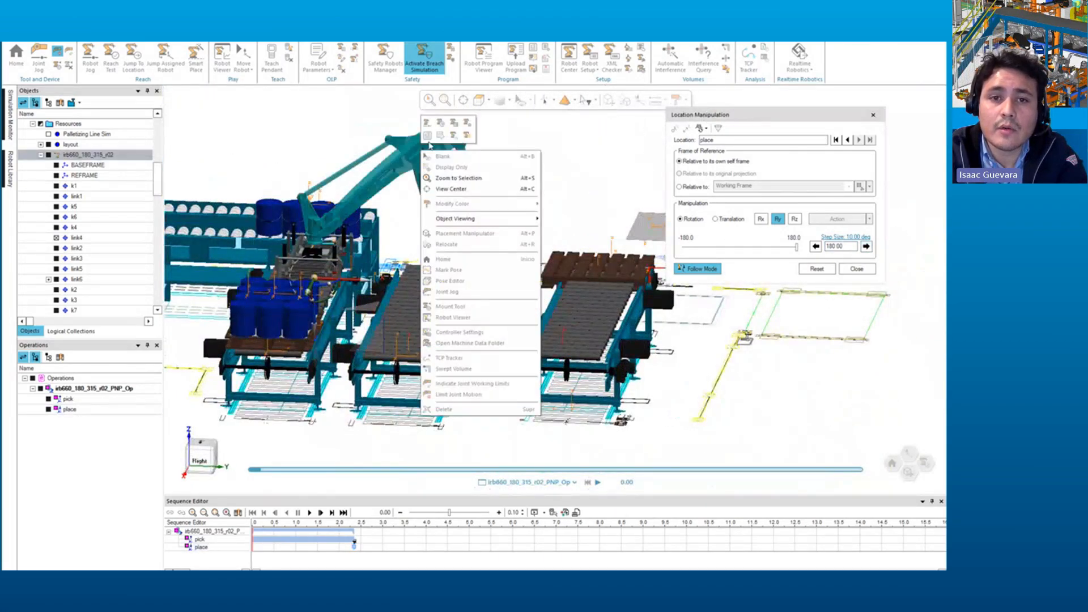
click(848, 273)
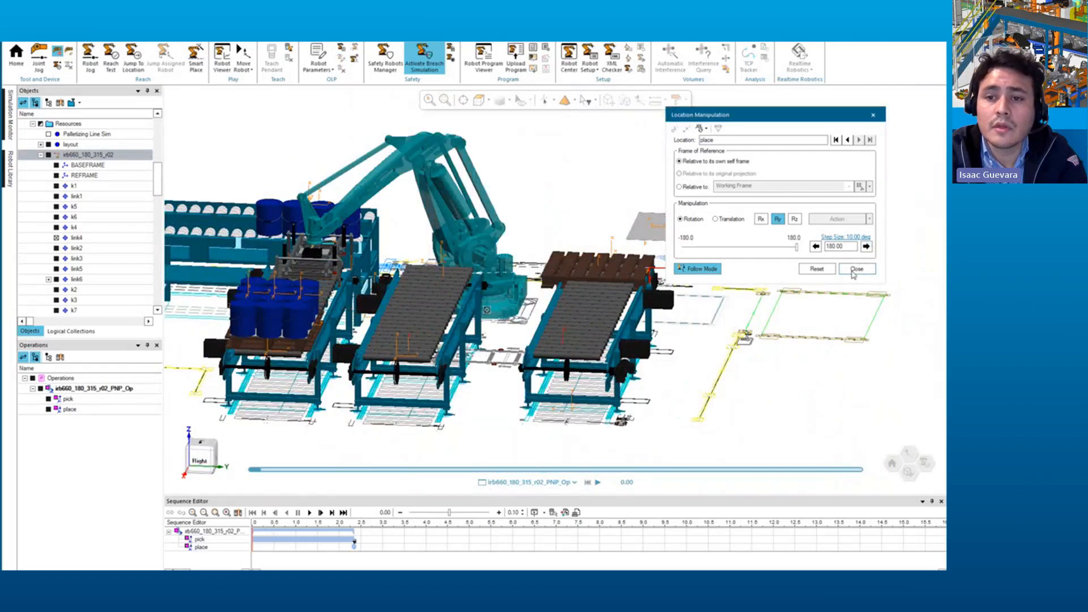
click(856, 272)
right_click(416, 159)
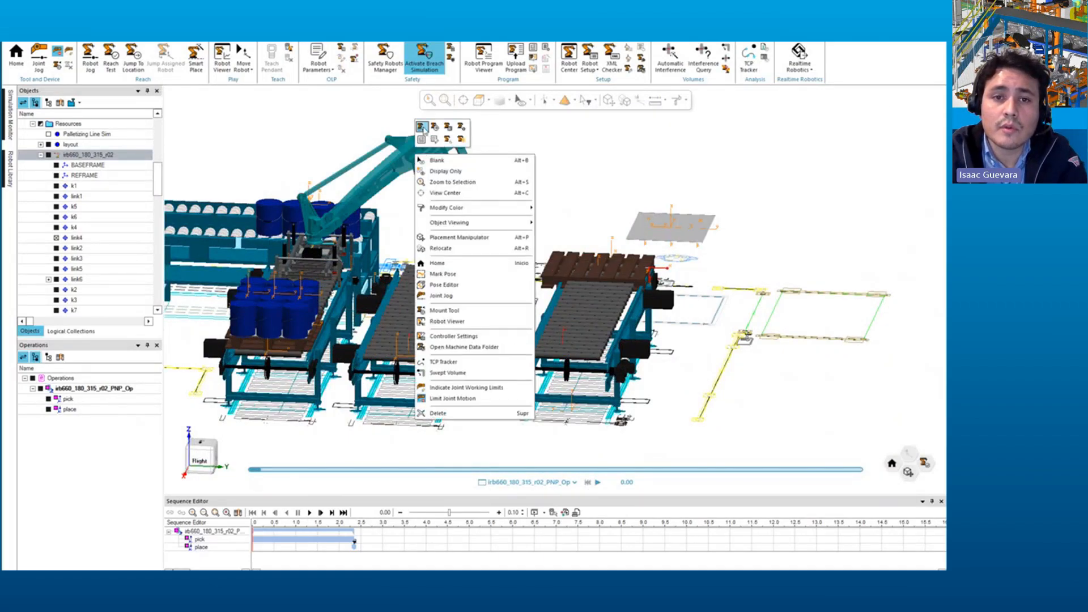
key(Escape)
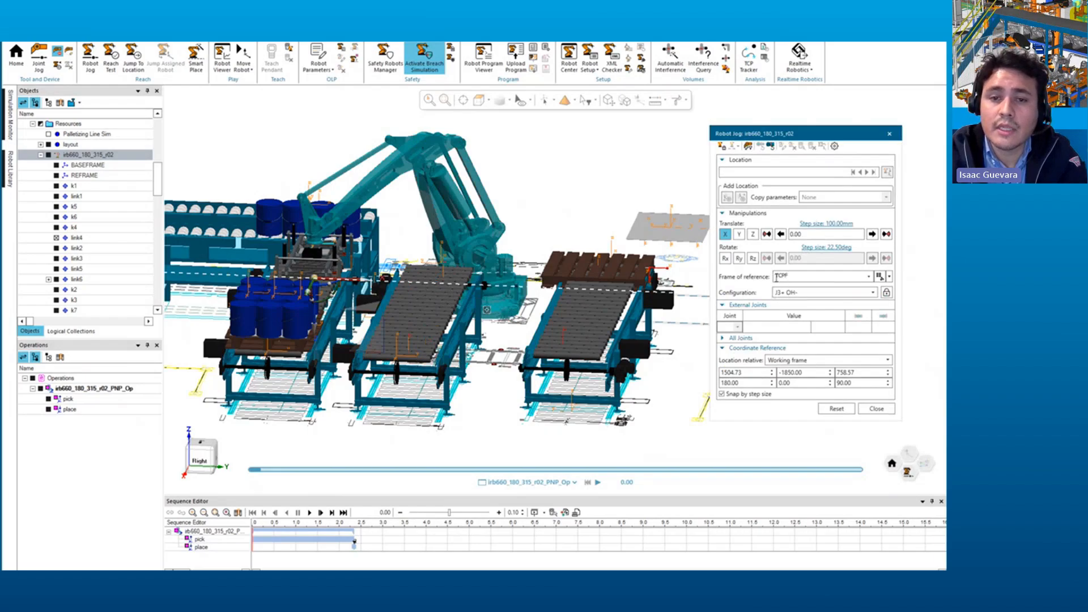
middle_drag(356, 278, 267, 261)
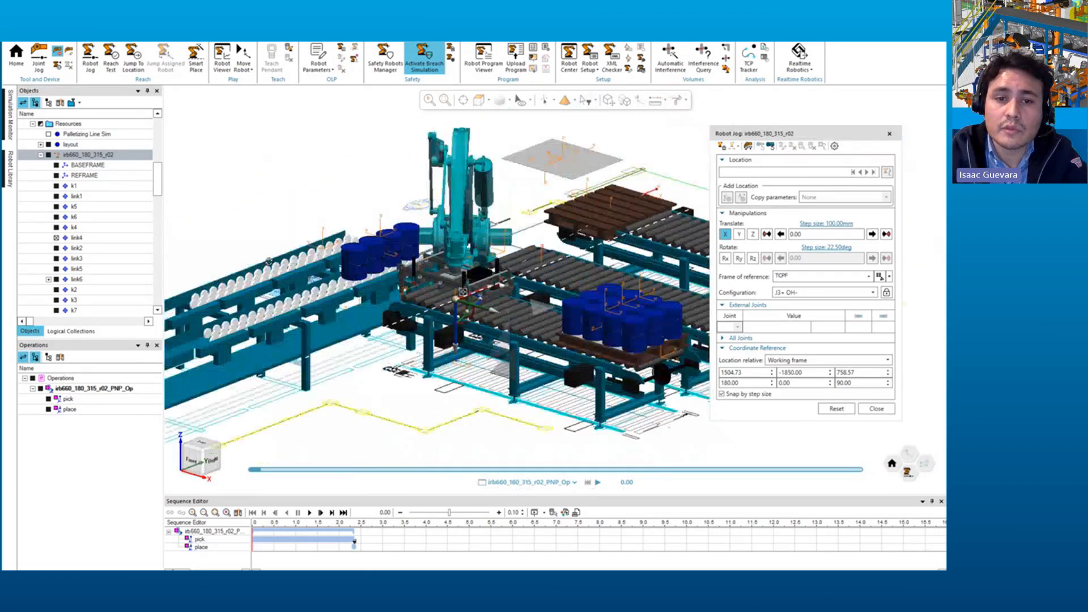
click(889, 134)
scroll(520, 258, up, 5)
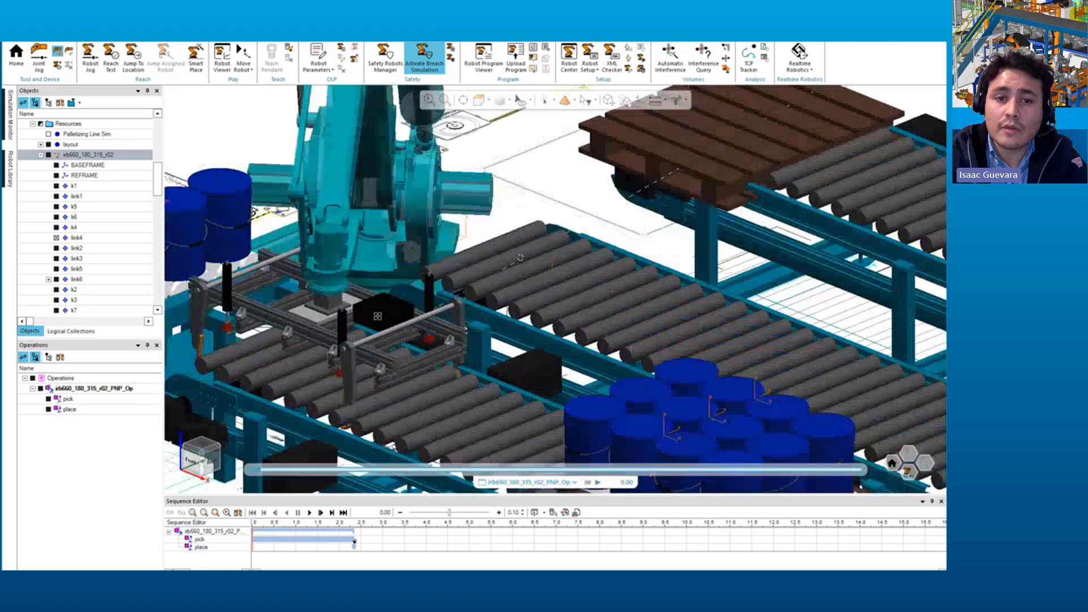
scroll(520, 258, down, 2)
Step: Run a Reach Test of irb660_180_315_r02 on the pick and place locations of irb660_180_315_r02_PNP_Op and close it
click(102, 154)
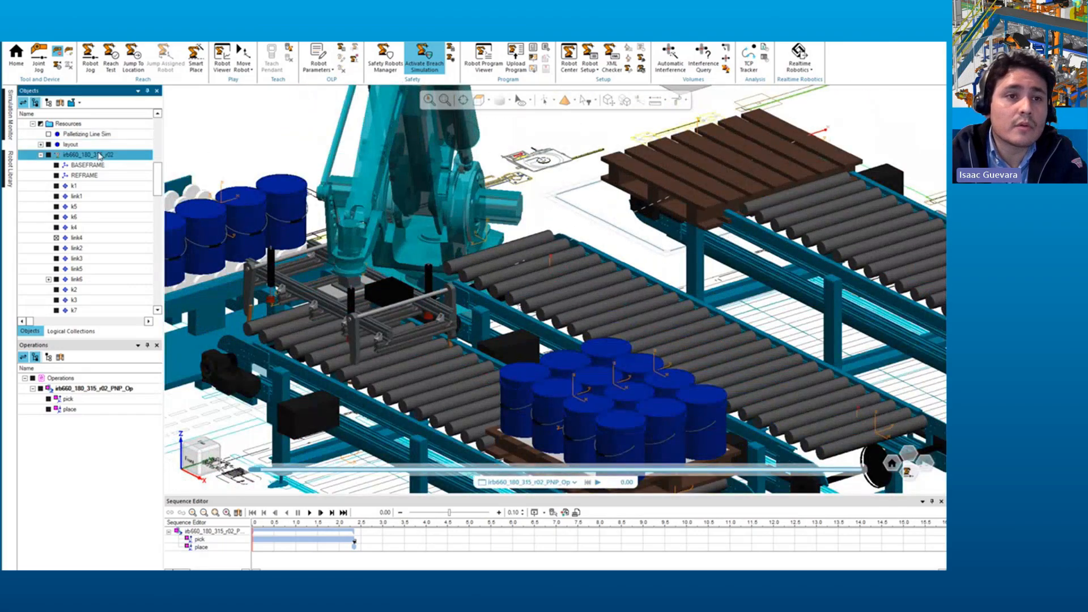
click(88, 37)
click(63, 36)
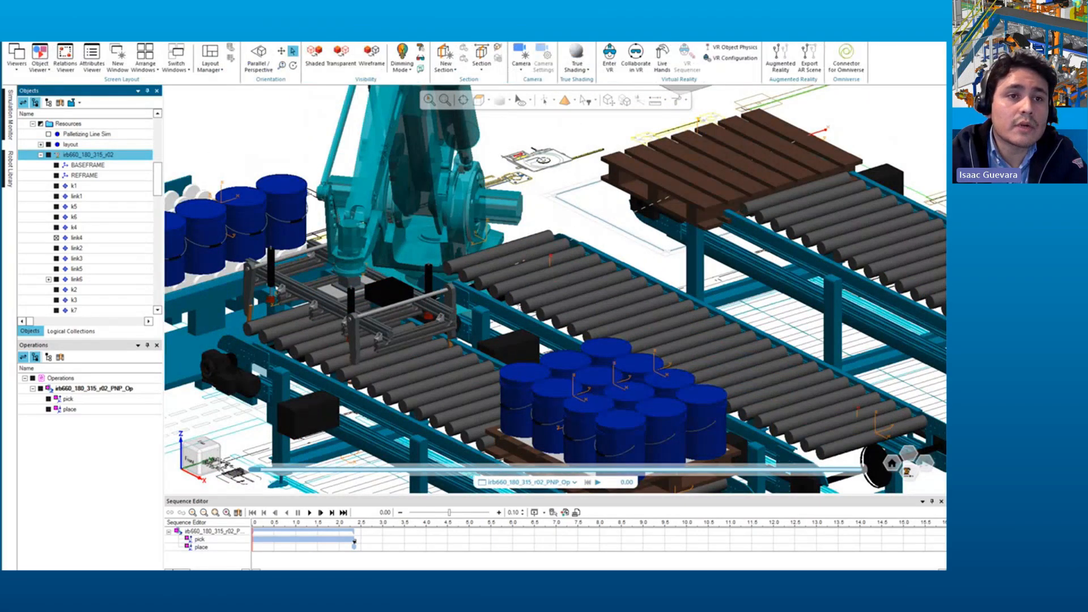
click(116, 36)
click(111, 56)
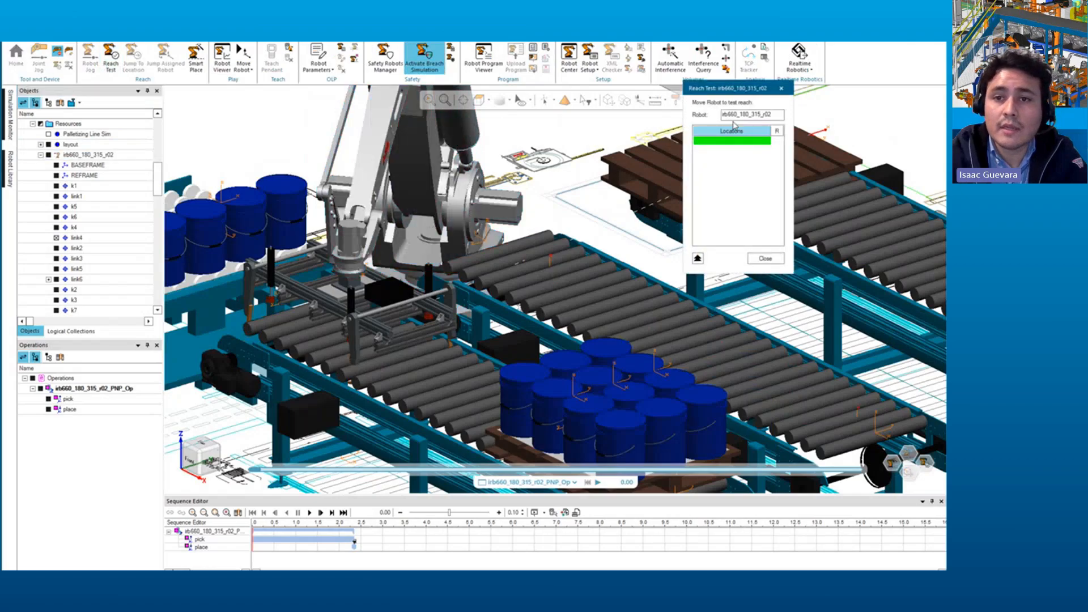
click(91, 388)
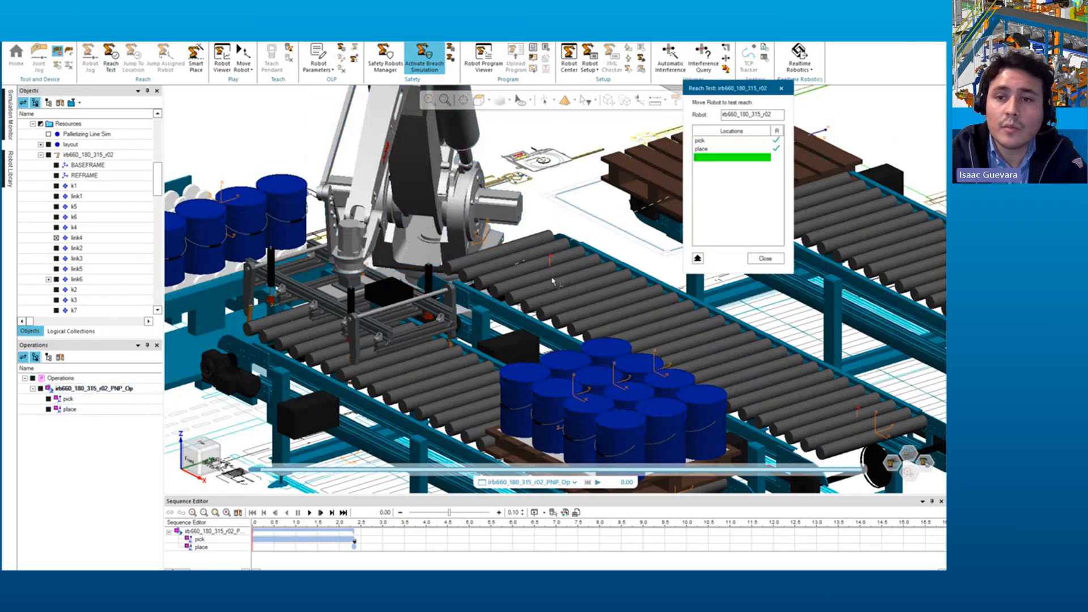
middle_drag(552, 280, 453, 306)
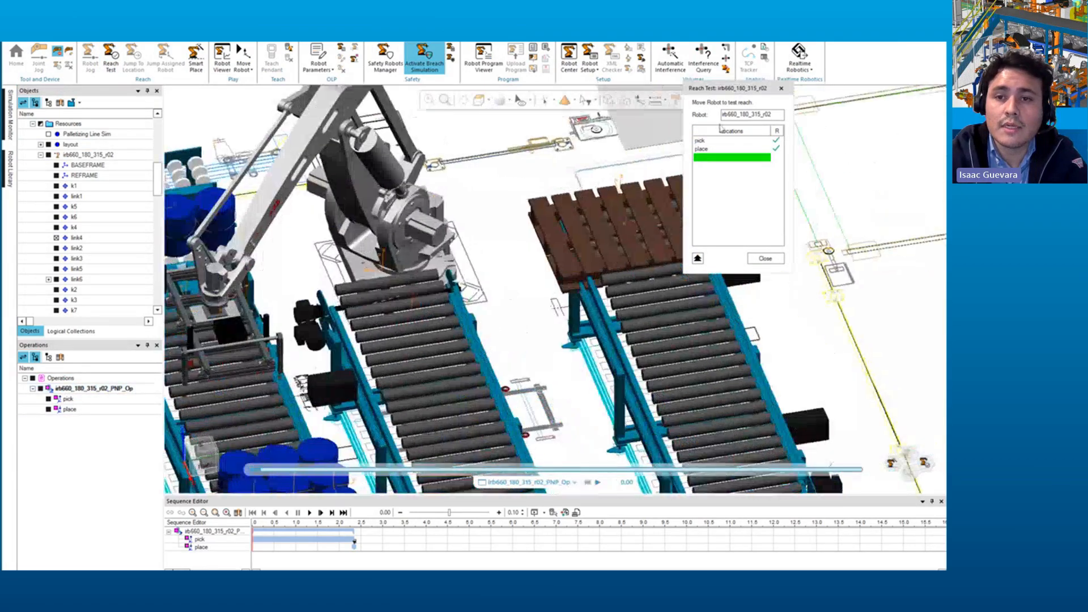
click(780, 89)
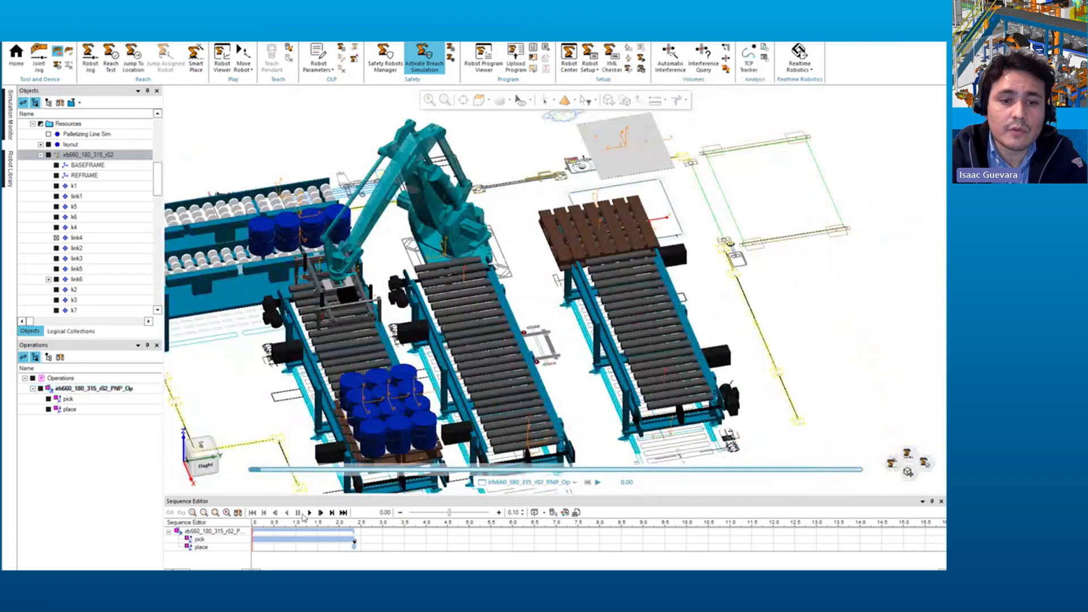
Step: Simulate the pick and place operation, rewind it to the start and examine the empty pallet on its conveyor
click(309, 512)
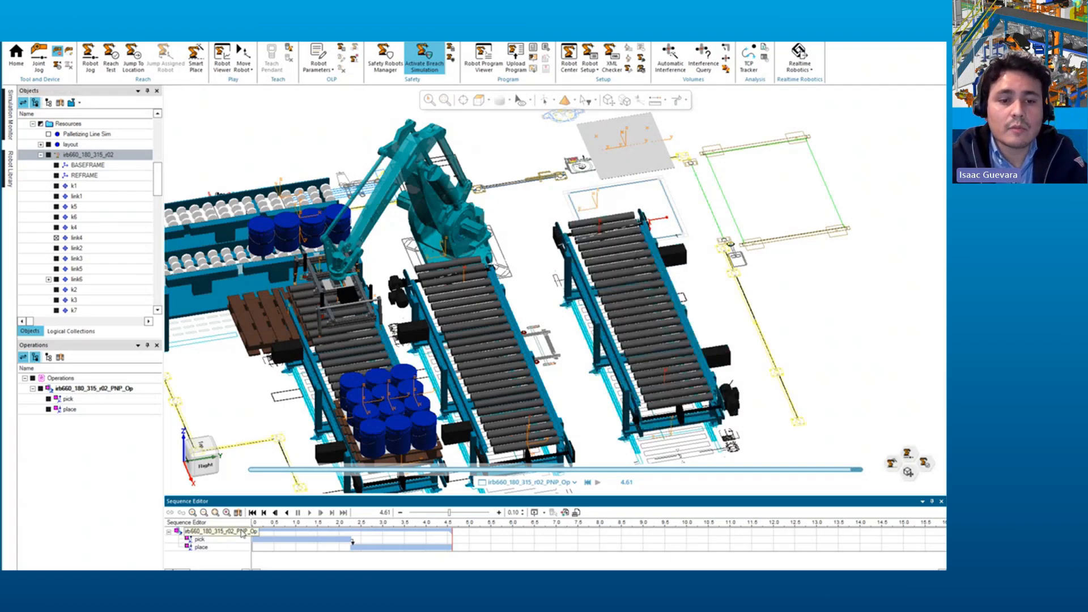
click(252, 515)
middle_drag(365, 256, 449, 256)
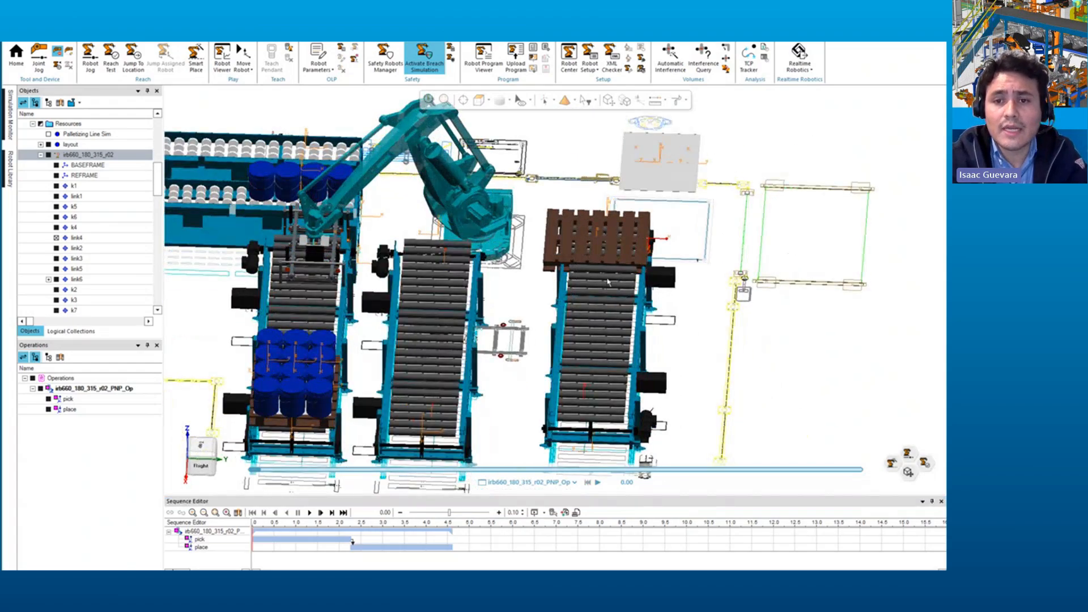
scroll(608, 281, up, 3)
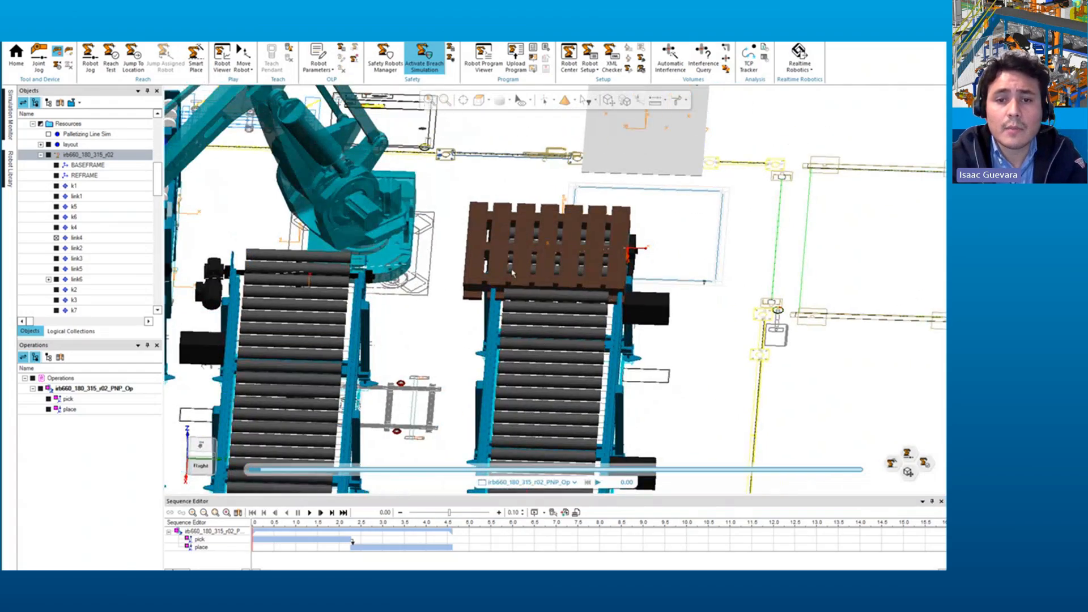
Step: Rotate the empty PALLET 90 degrees about its own Z axis with the Placement Manipulator
click(513, 273)
middle_drag(528, 316, 479, 316)
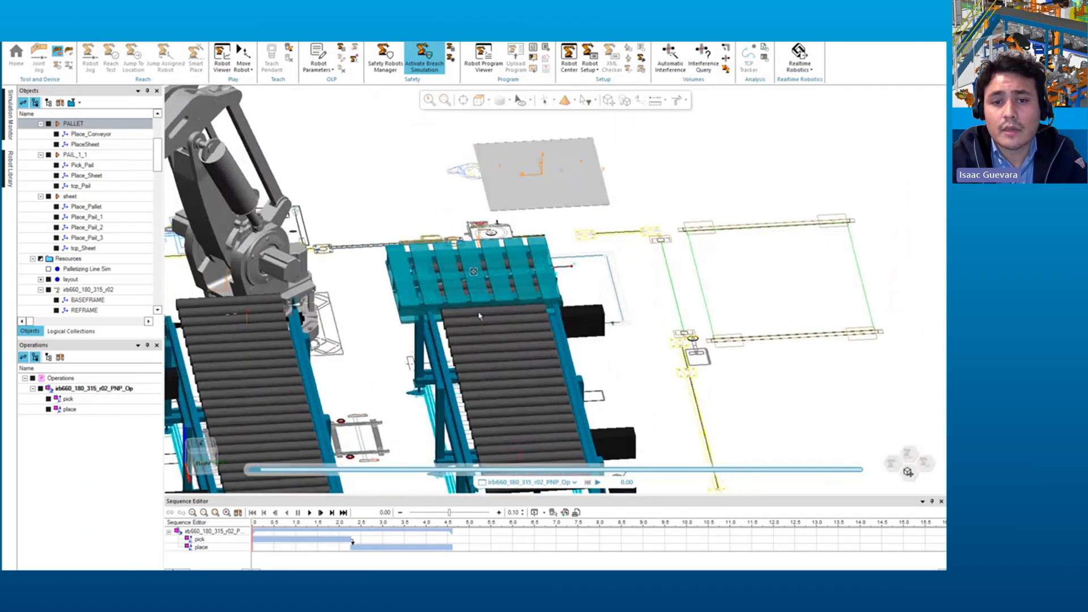
right_click(496, 269)
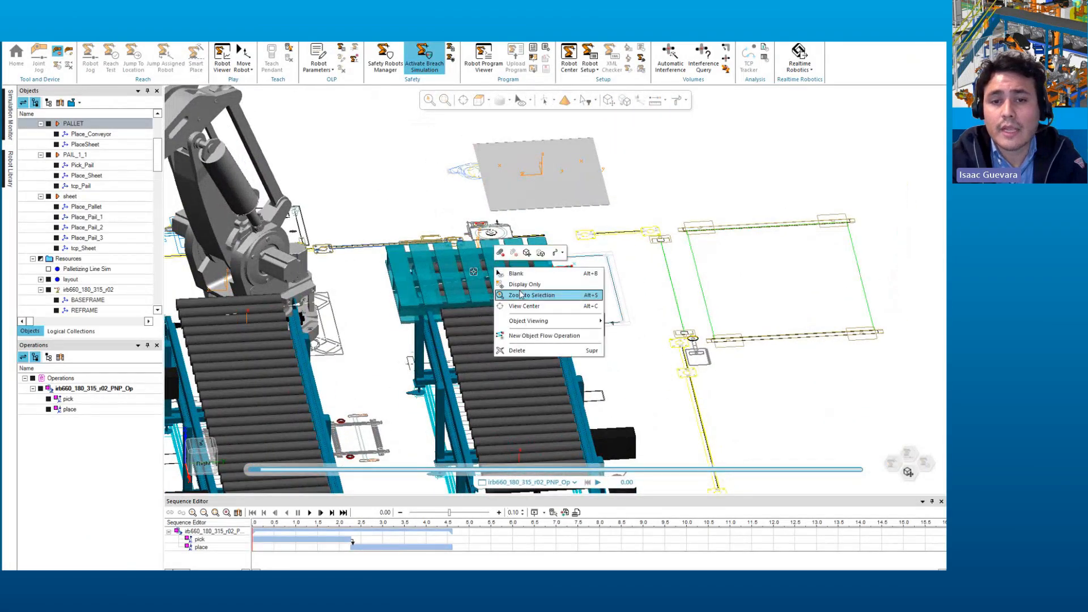
click(534, 258)
key(Escape)
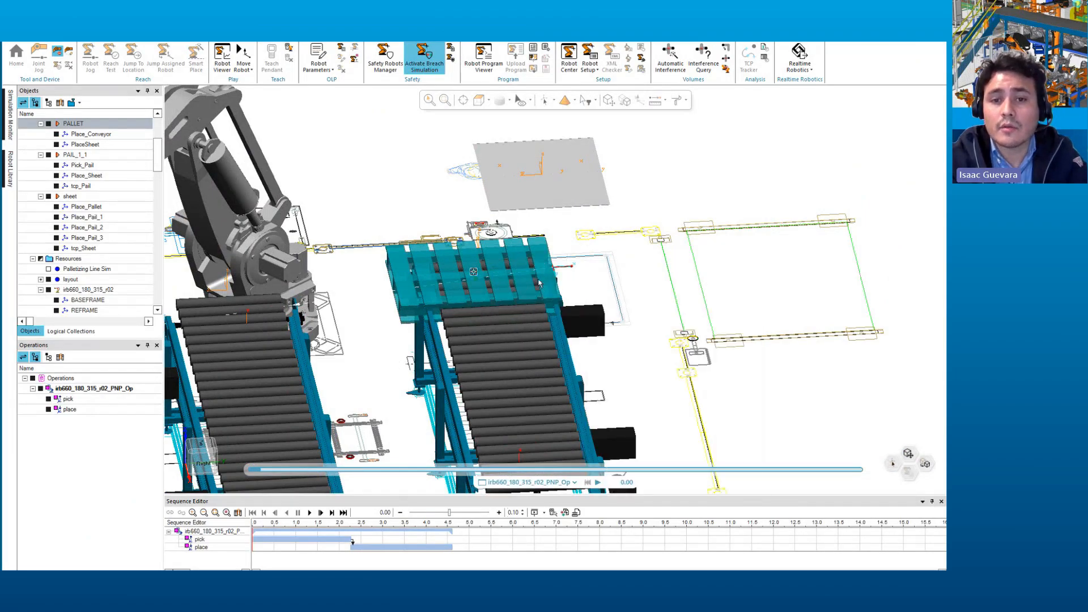
right_click(532, 284)
click(576, 269)
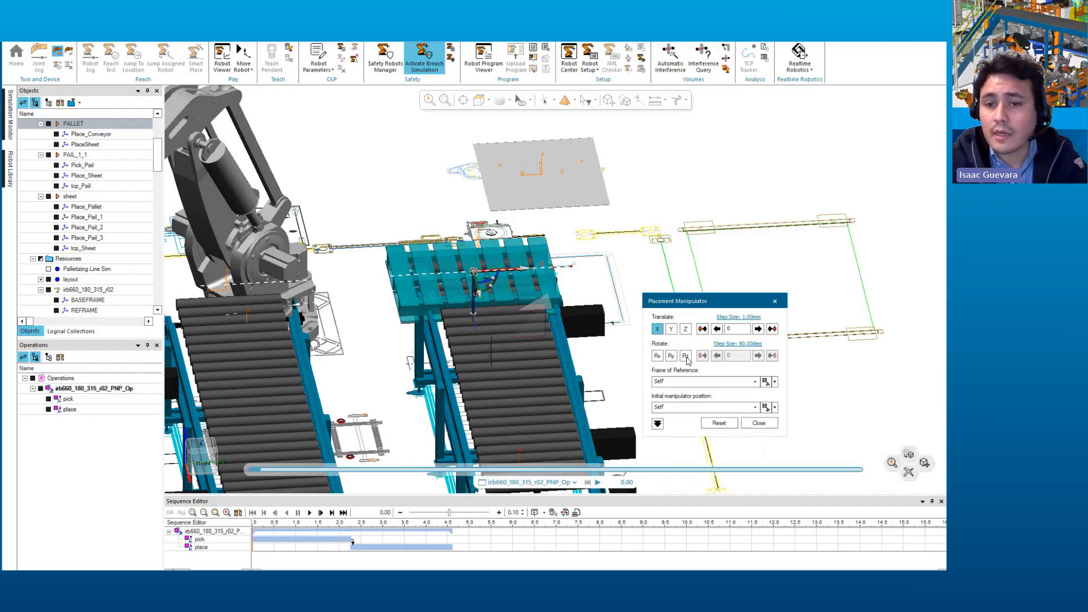
click(686, 356)
text(90)
key(Return)
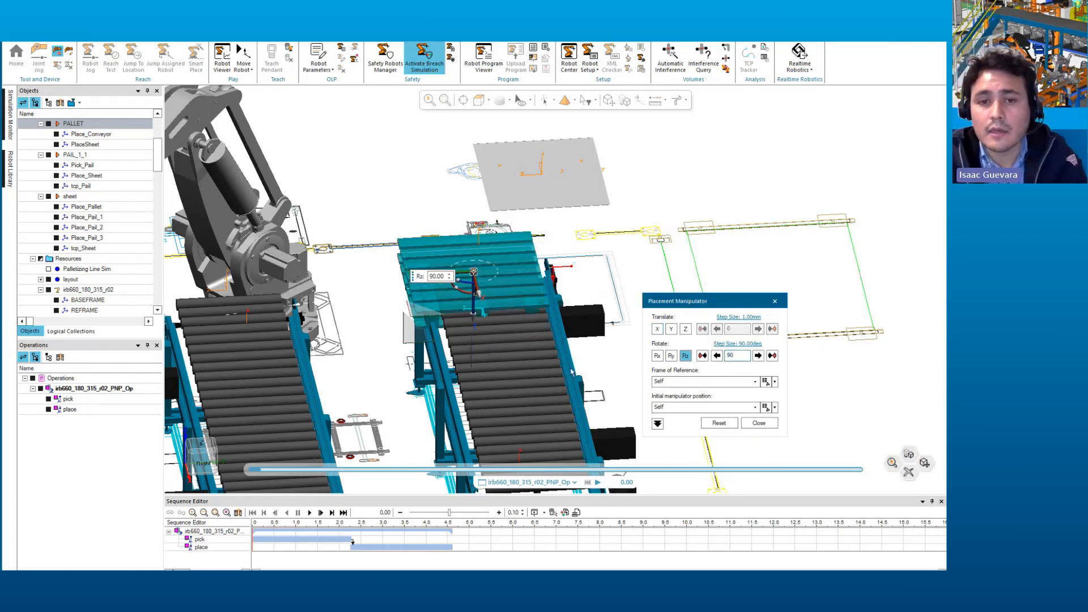
middle_drag(572, 372, 470, 385)
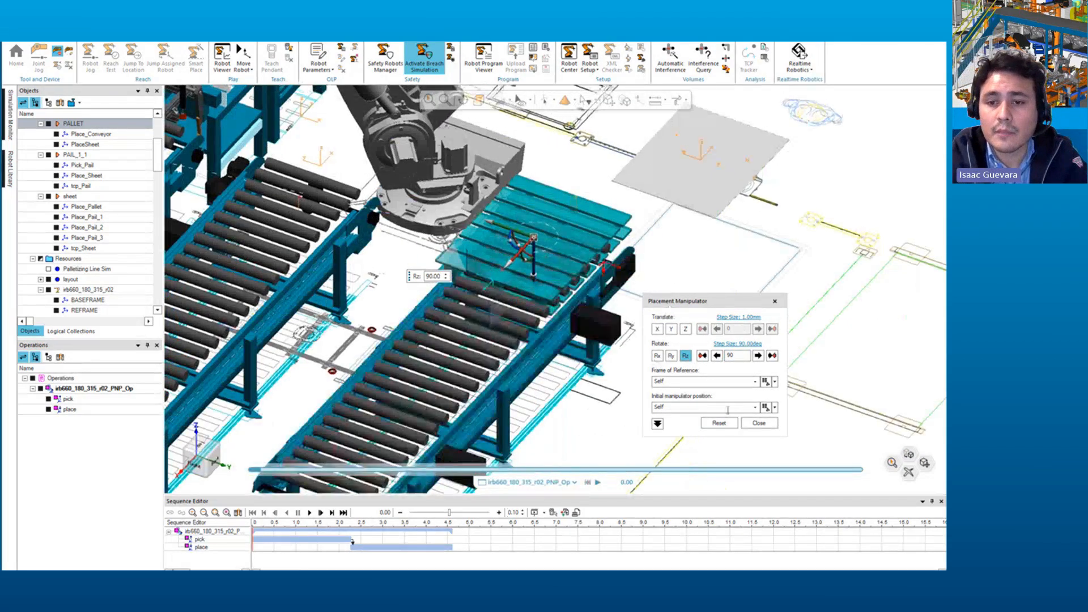
click(758, 423)
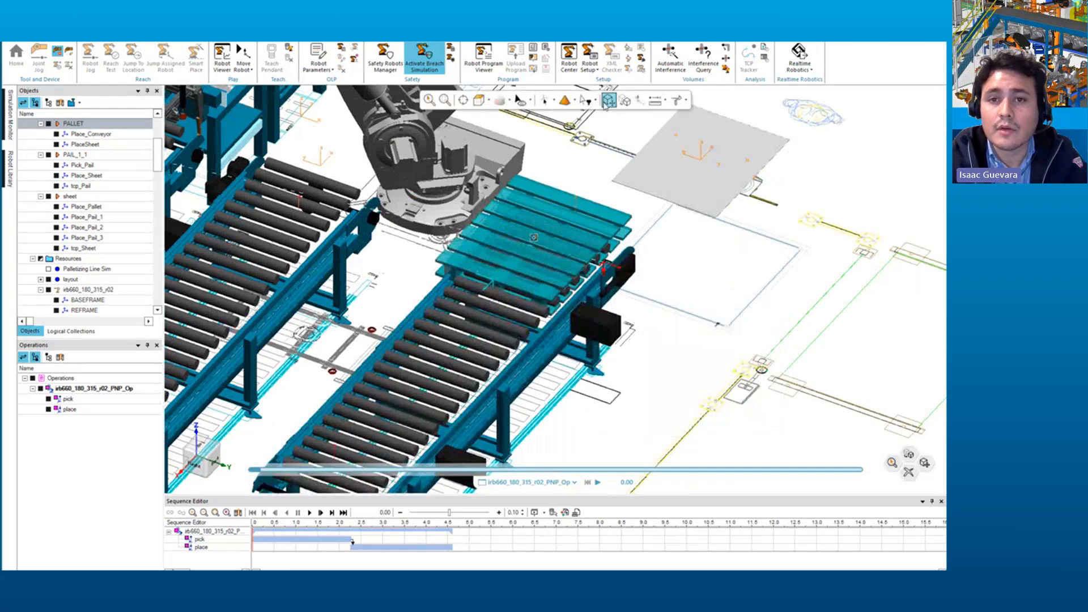
Step: Reset the pallet's stray rotation, shift it about -116 mm along Z and about 158 mm along X, and close the Placement Manipulator
drag(511, 231, 509, 236)
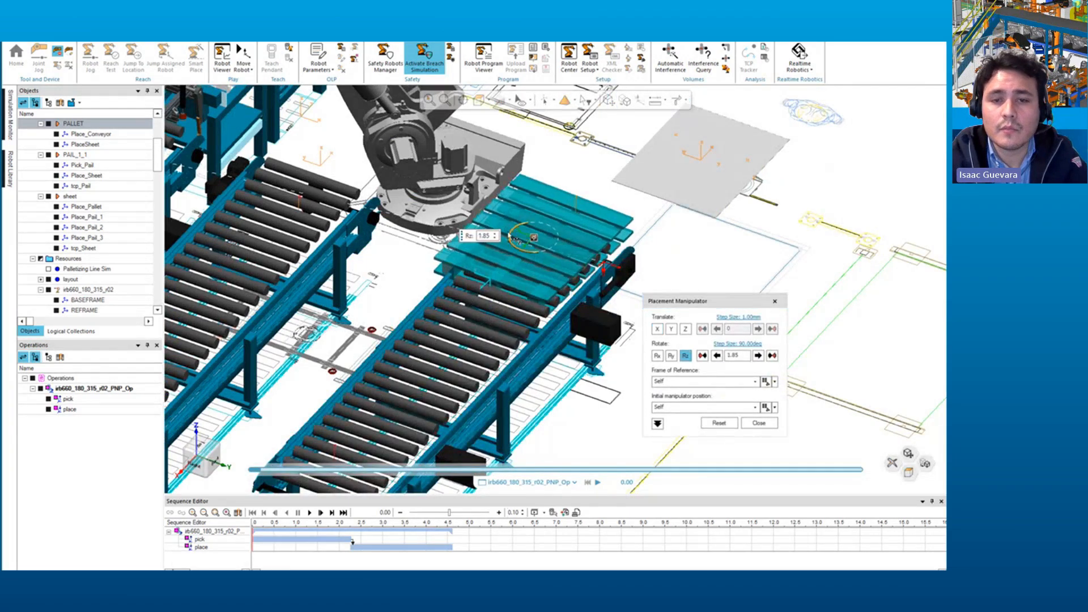
click(718, 422)
drag(518, 232, 510, 230)
drag(536, 279, 557, 281)
middle_drag(557, 281, 596, 247)
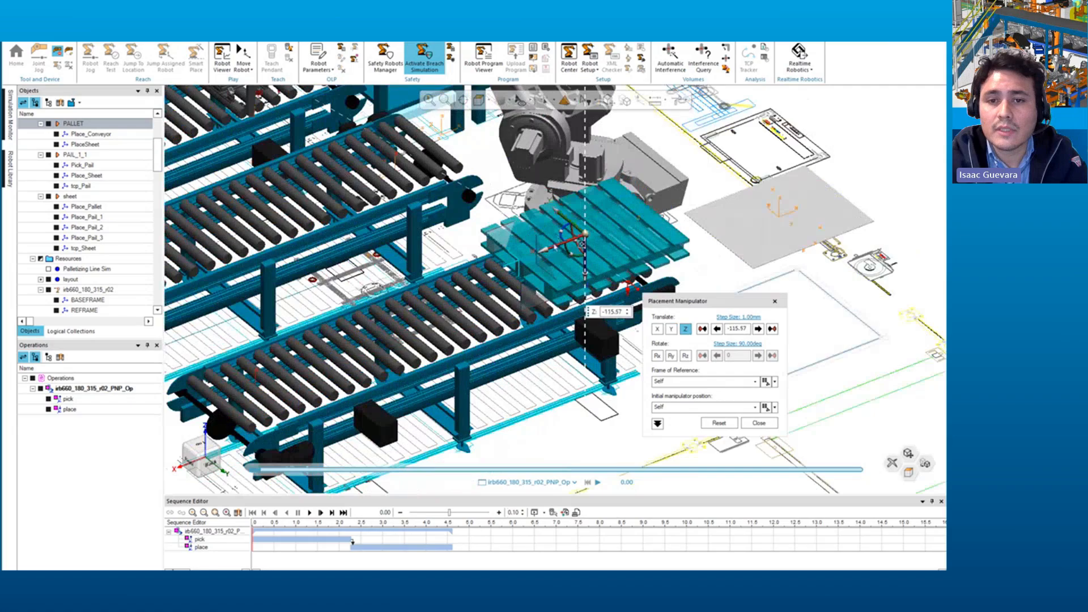
drag(555, 250, 531, 256)
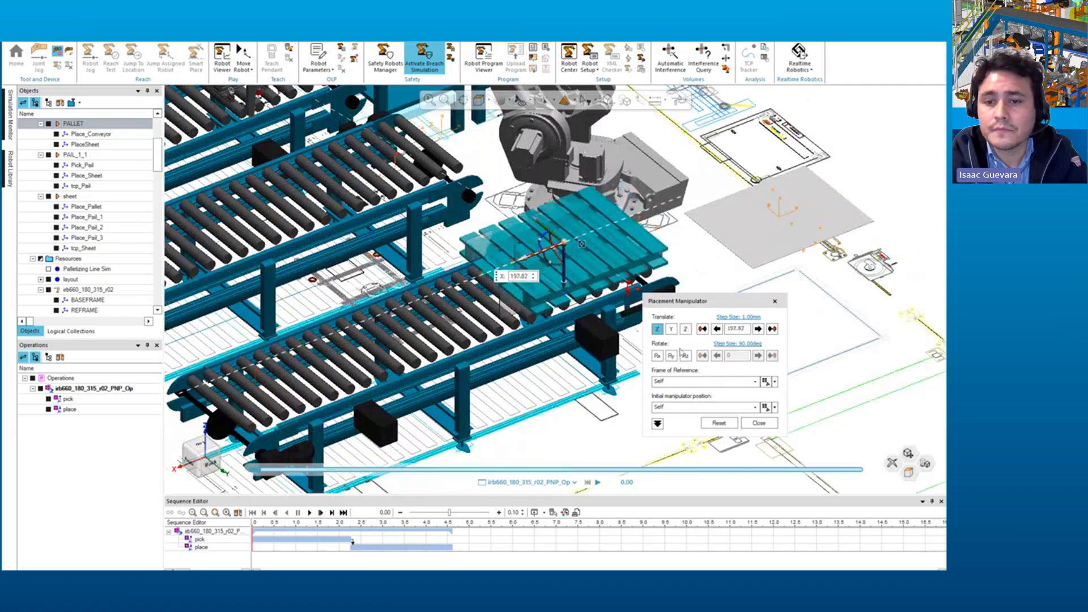
click(749, 426)
scroll(680, 368, down, 3)
middle_drag(679, 369, 453, 368)
scroll(431, 371, up, 3)
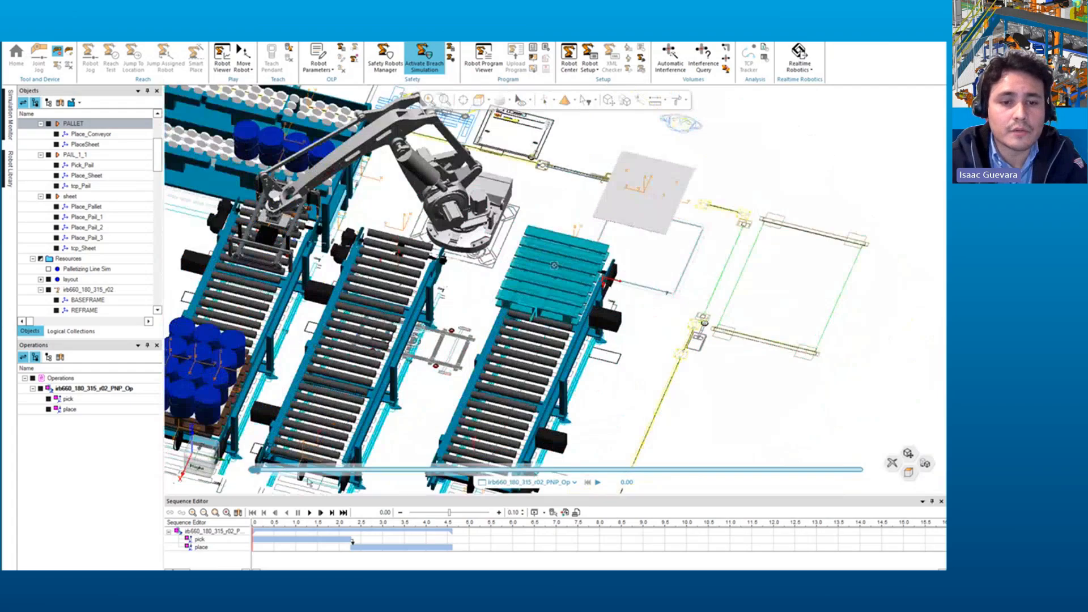
Step: Simulate irb660_180_315_r02_PNP_Op to check how the gripper picks the shifted pallet, and rewind it to the start
click(316, 513)
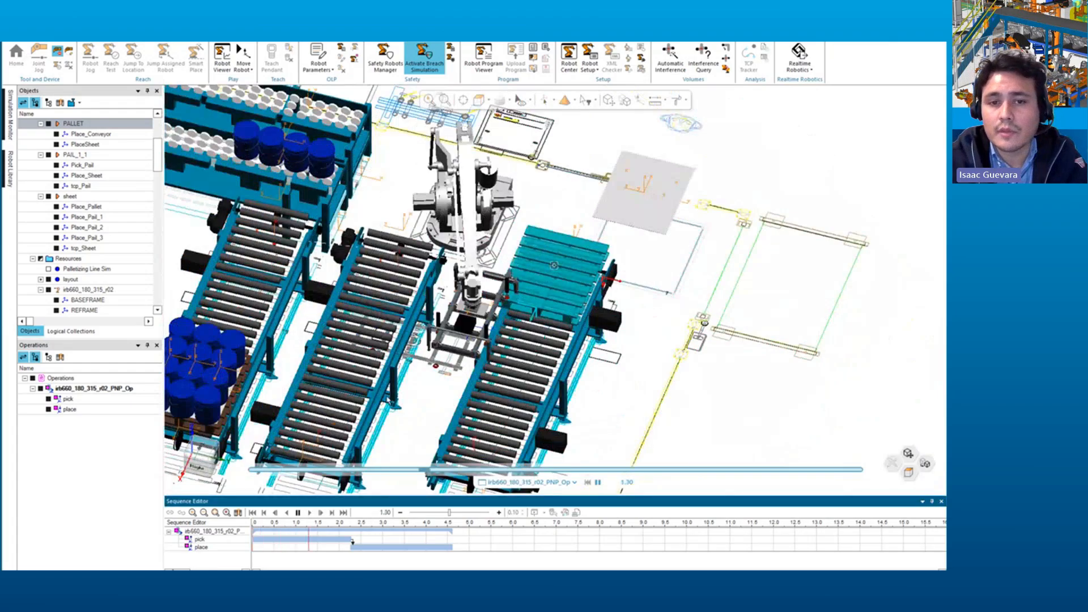
middle_drag(553, 264, 522, 310)
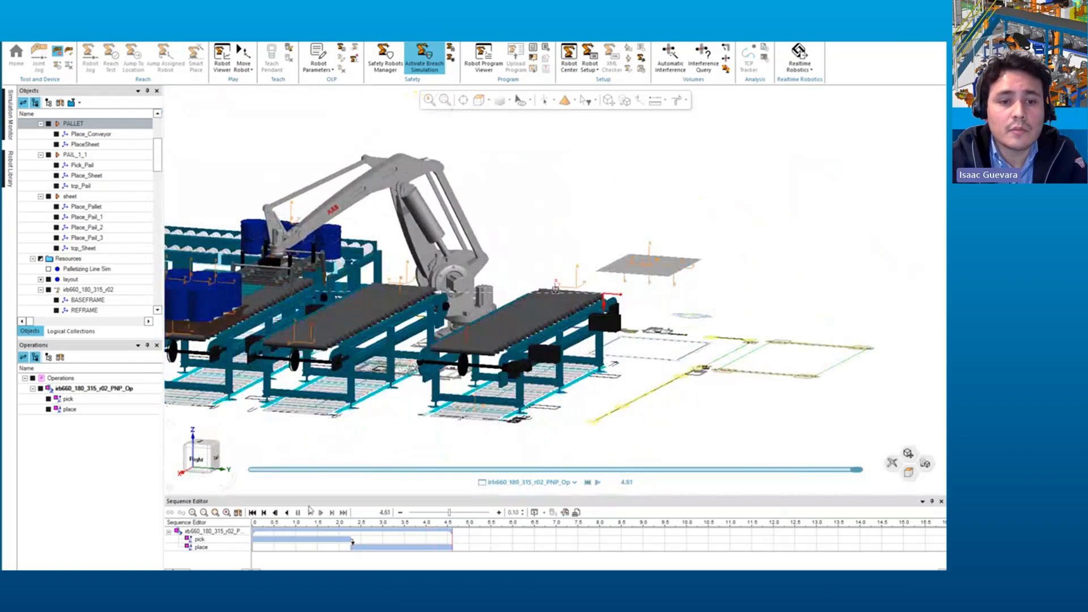
click(252, 512)
Step: Relocate the pick location from Self to the pallet's PlaceSheet frame with Maintain orientation enabled, and close the Relocate dialog
scroll(609, 291, up, 5)
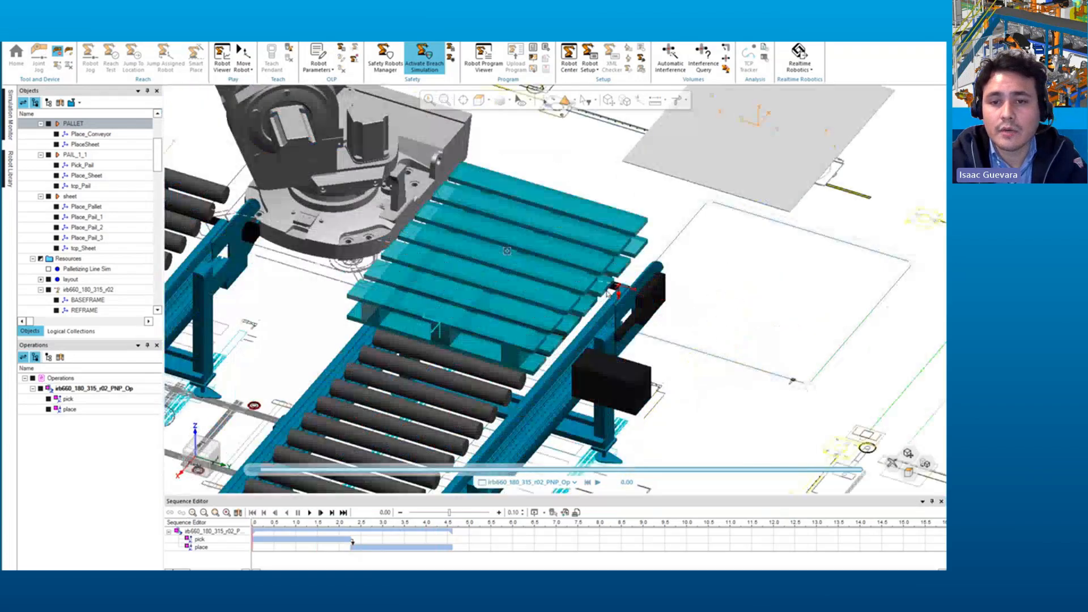
click(623, 289)
click(624, 100)
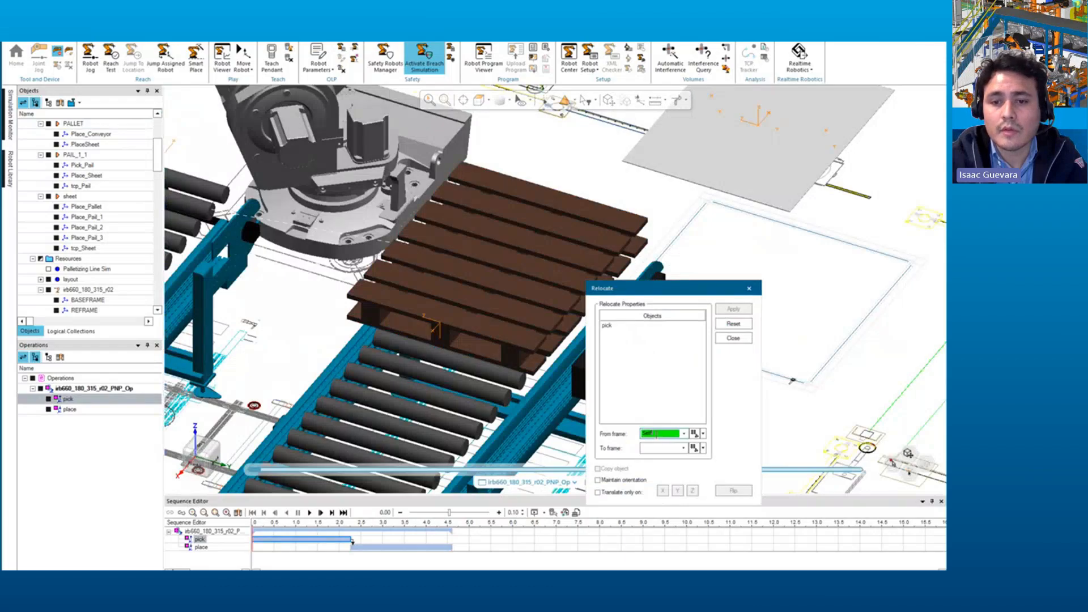
click(660, 448)
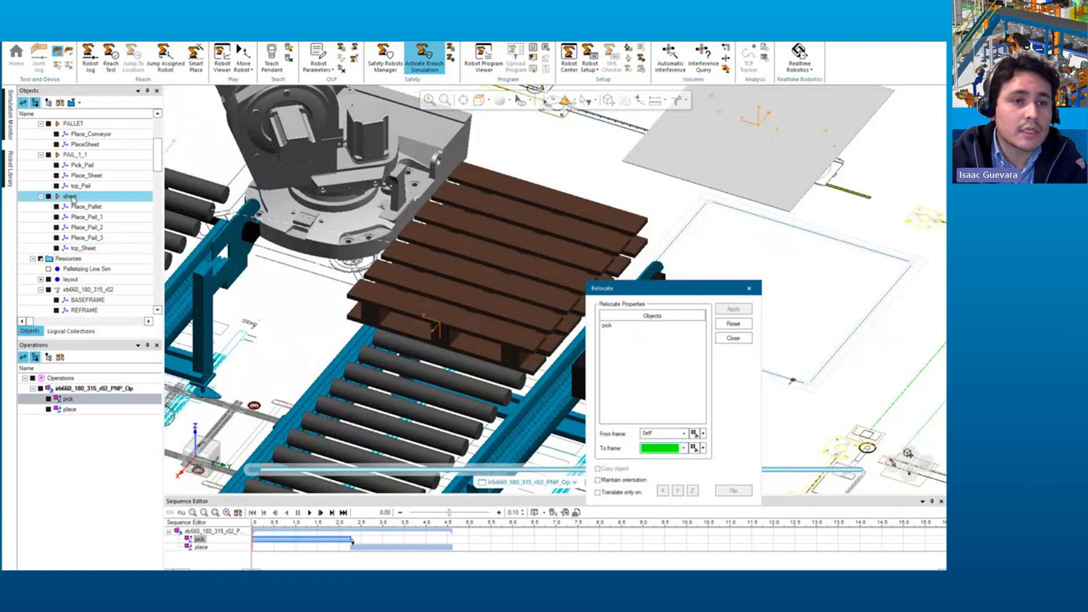
click(104, 137)
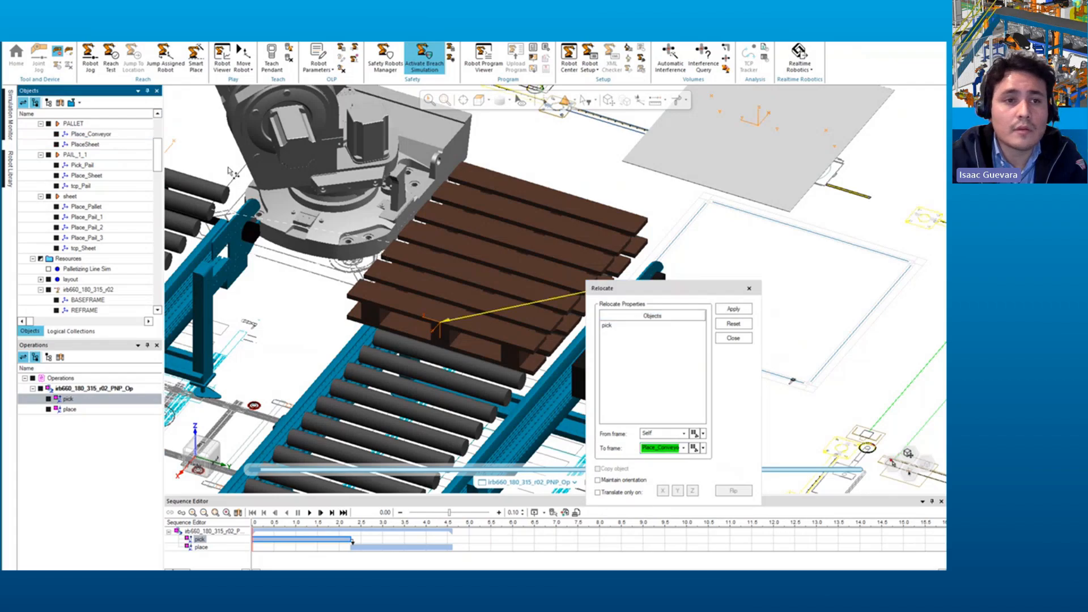
click(96, 144)
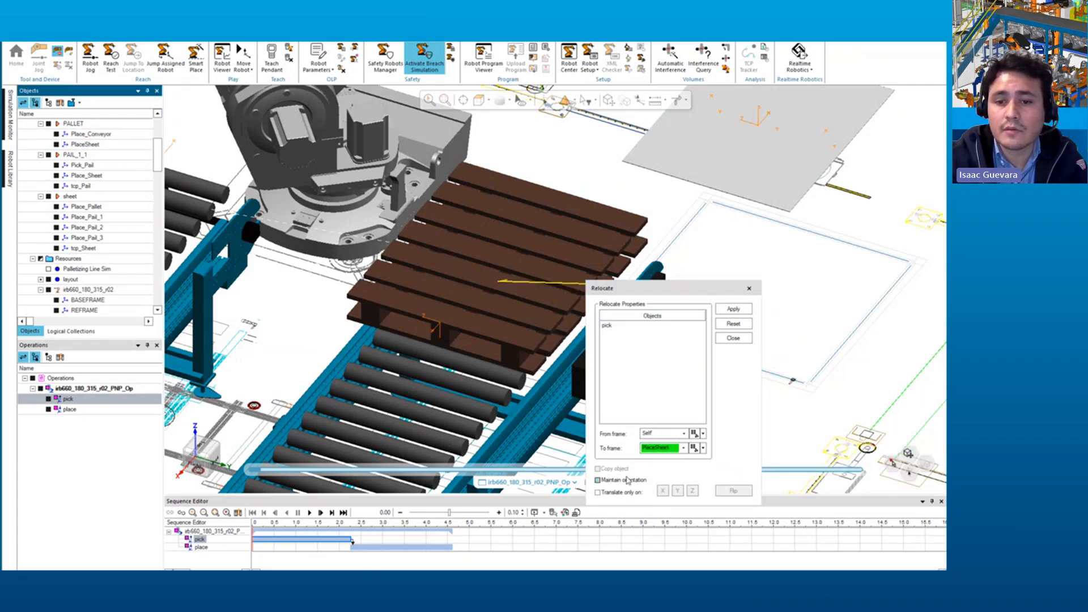
click(732, 309)
click(748, 288)
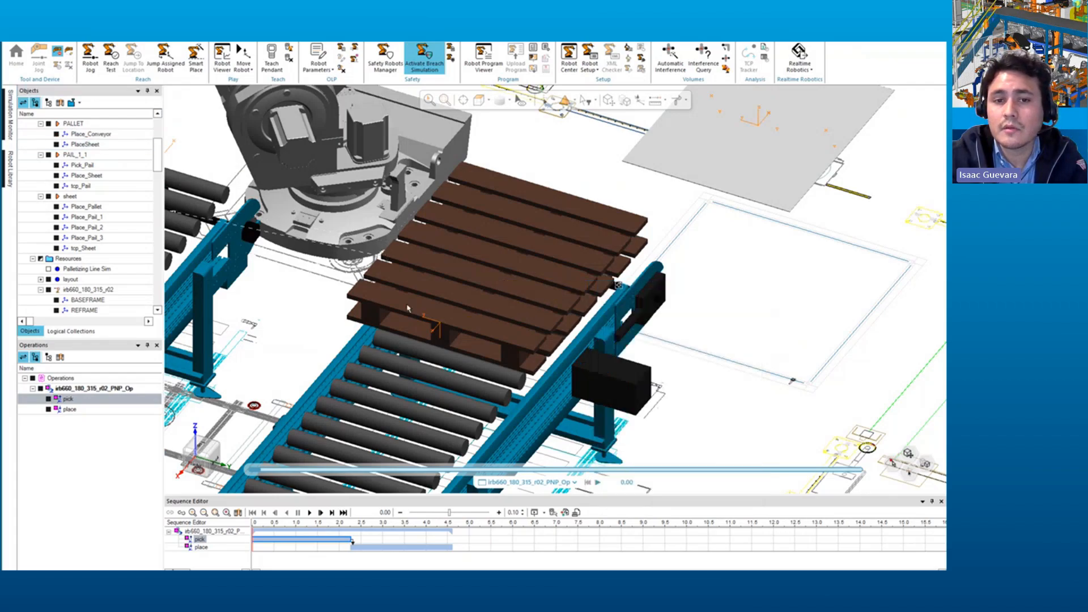
Step: Simulate the pick and place operation with the relocated pick location, examine the pallet being placed, and rewind to the start
scroll(407, 308, down, 5)
middle_drag(407, 308, 428, 161)
scroll(429, 161, up, 2)
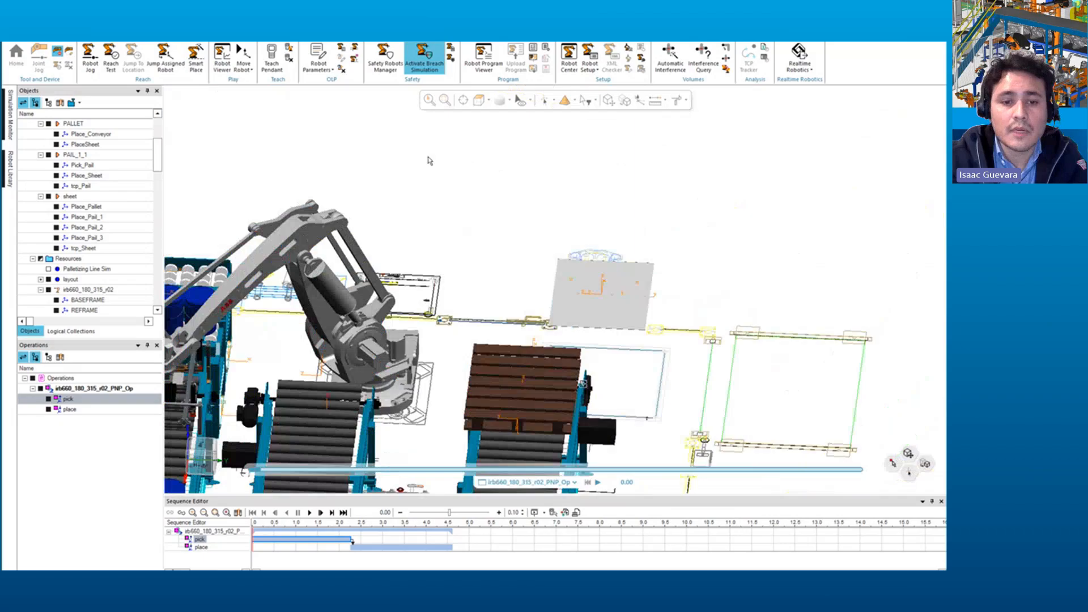
click(309, 512)
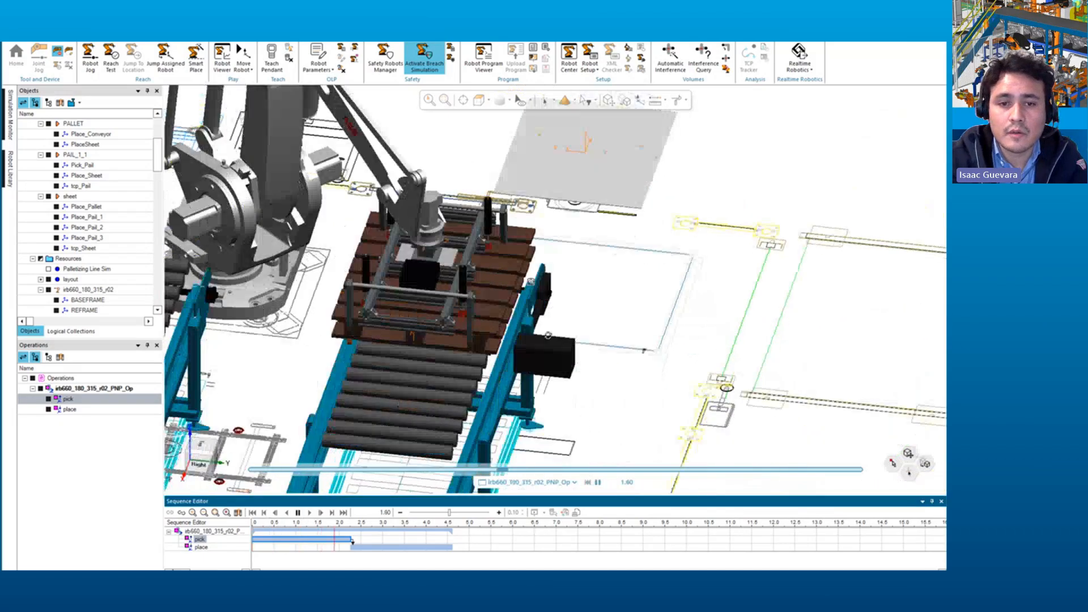
middle_drag(548, 335, 538, 314)
middle_drag(504, 358, 833, 477)
scroll(284, 287, down, 2)
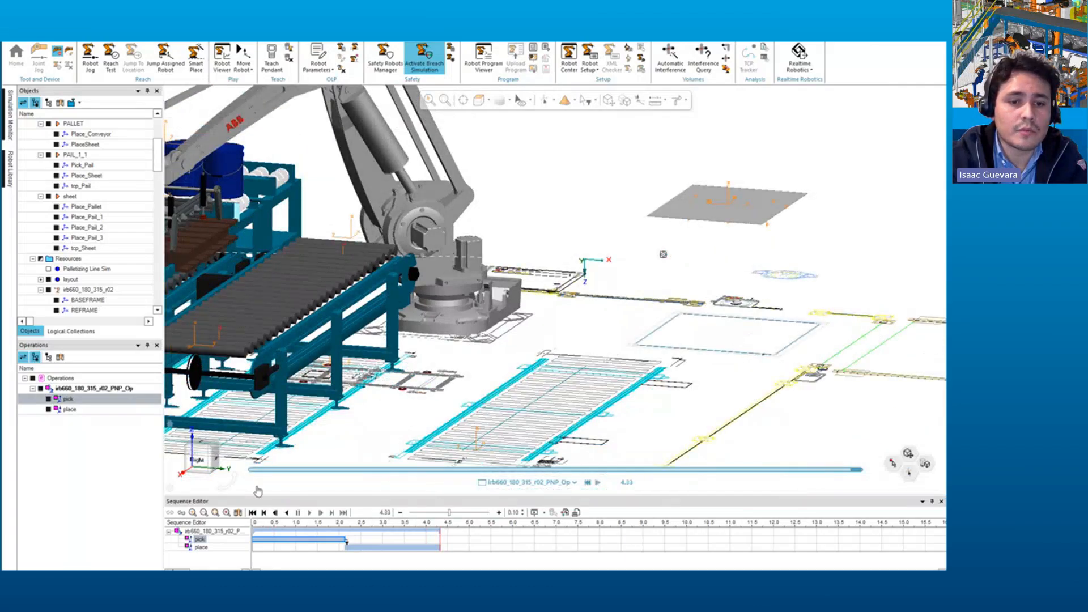
click(253, 513)
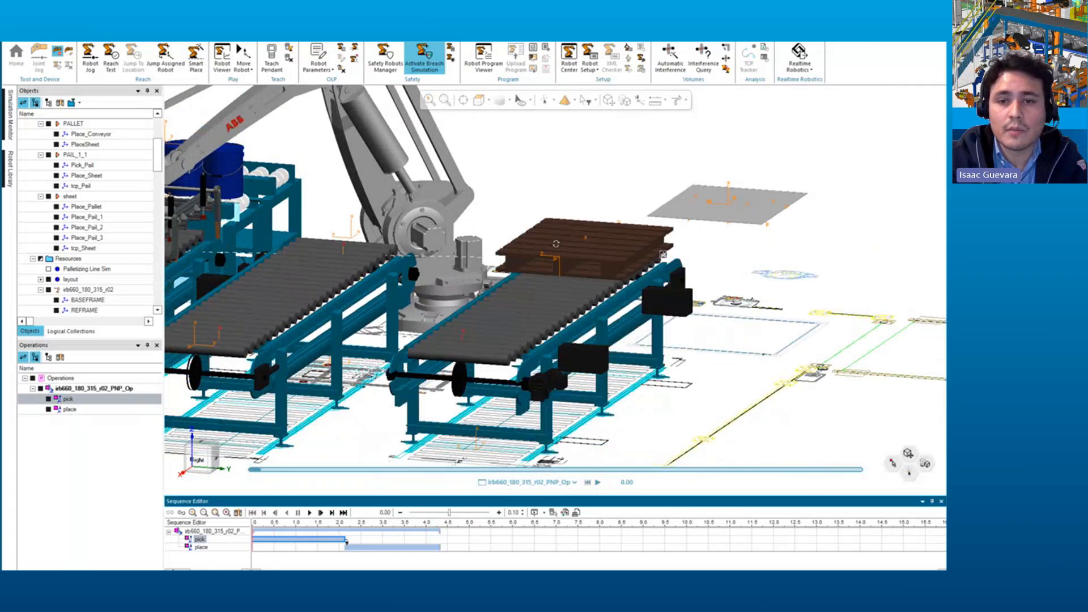
Step: Shift the empty PALLET about -56 mm along its Y axis with the Placement Manipulator to centre it across its conveyor
middle_drag(556, 244, 558, 271)
click(584, 276)
middle_drag(577, 366, 530, 110)
scroll(581, 226, up, 1)
middle_drag(580, 177, 556, 249)
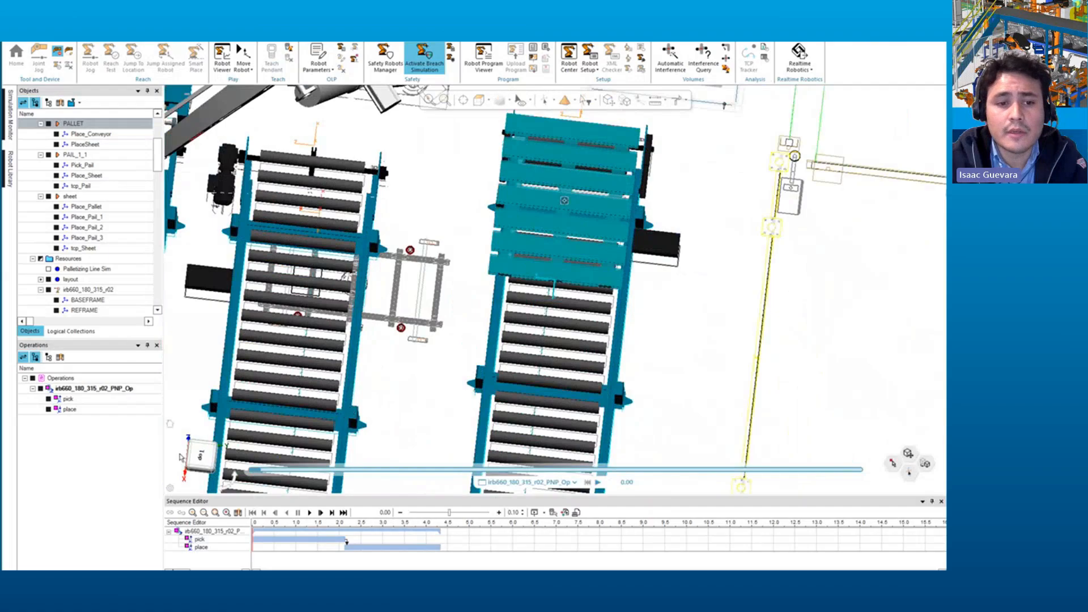
click(200, 456)
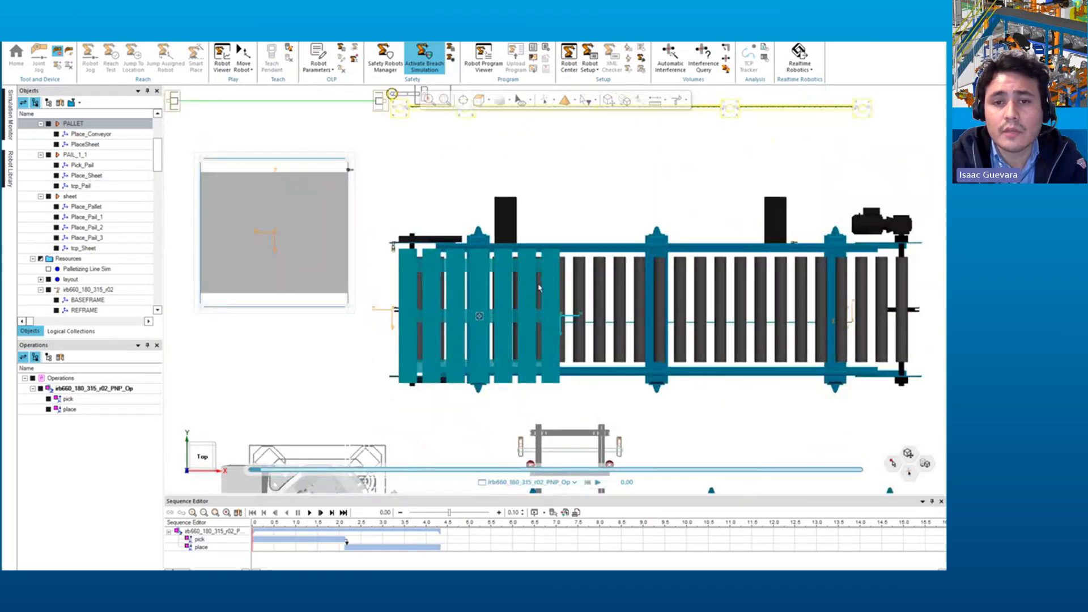
click(625, 102)
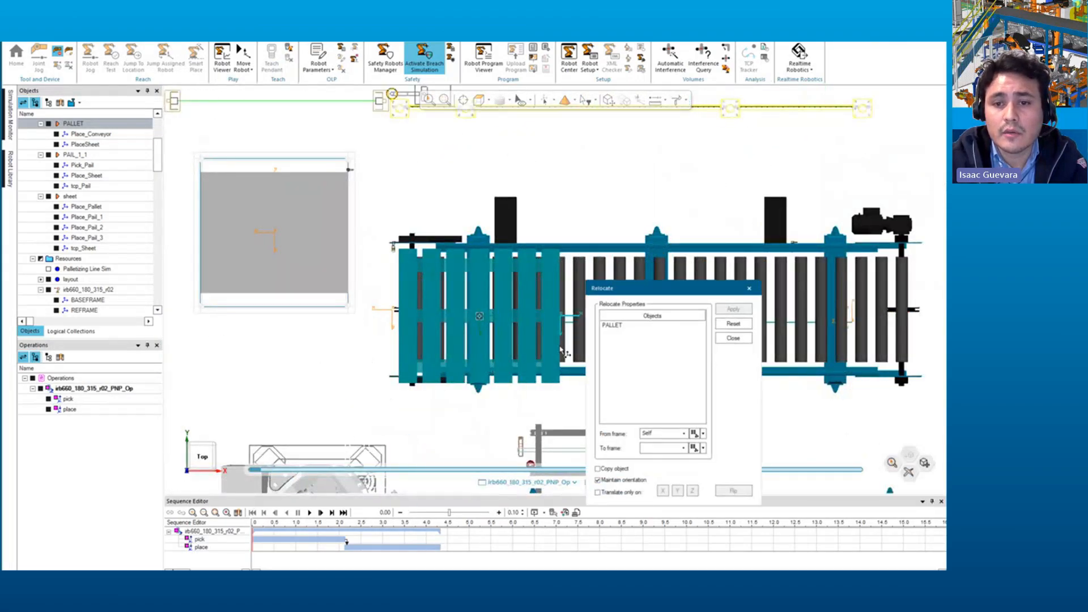
key(Escape)
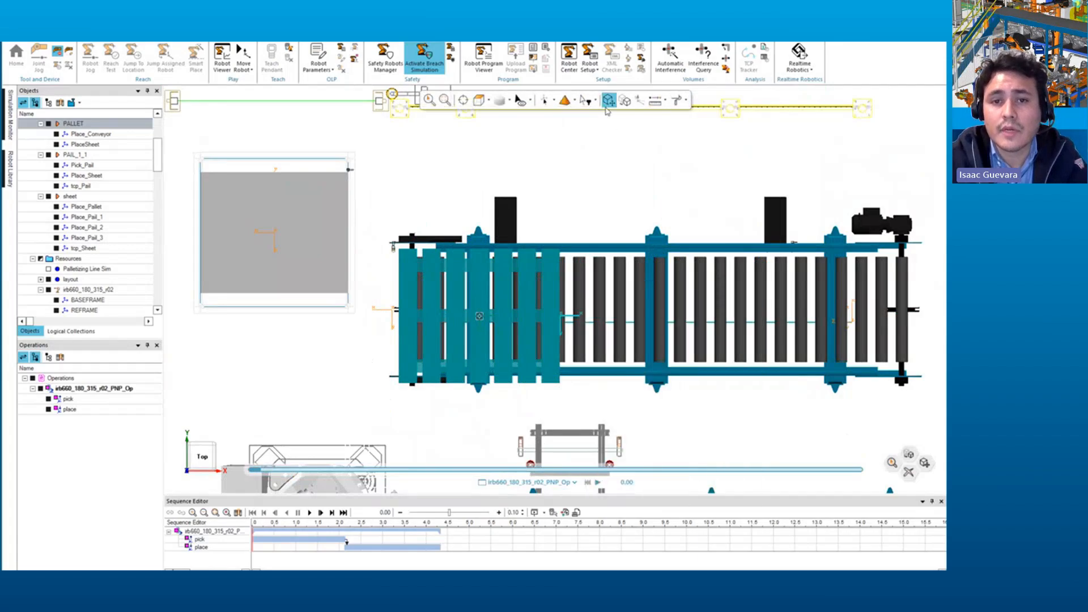
click(608, 102)
drag(479, 360, 479, 353)
middle_drag(601, 362, 508, 308)
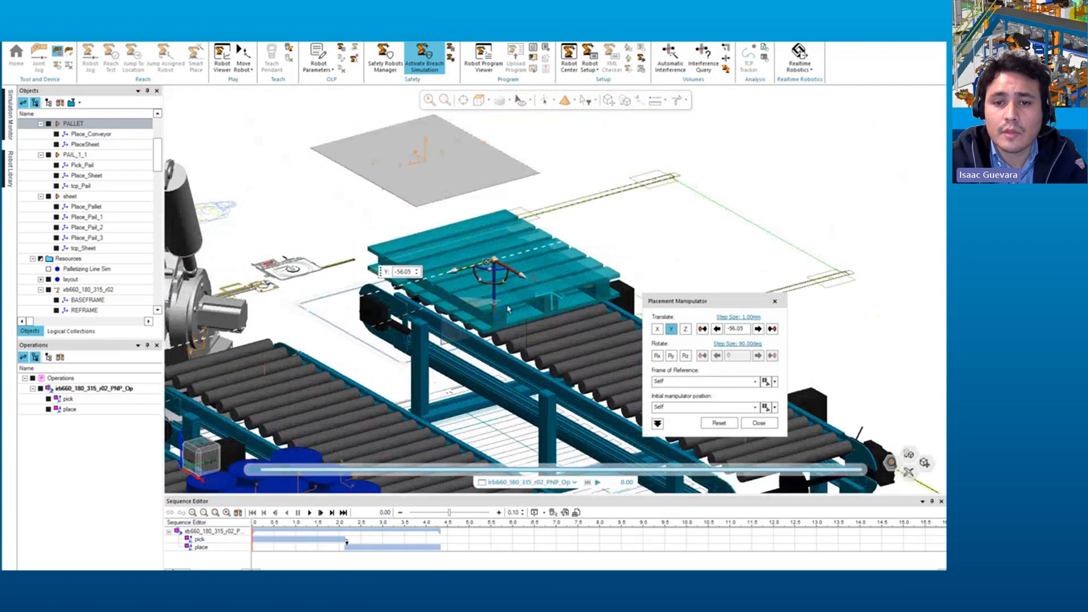
Step: Lower the empty PALLET along Z onto the conveyor rollers, close the Placement Manipulator and deselect the pallet
drag(494, 295, 495, 341)
click(759, 424)
middle_drag(702, 317, 631, 289)
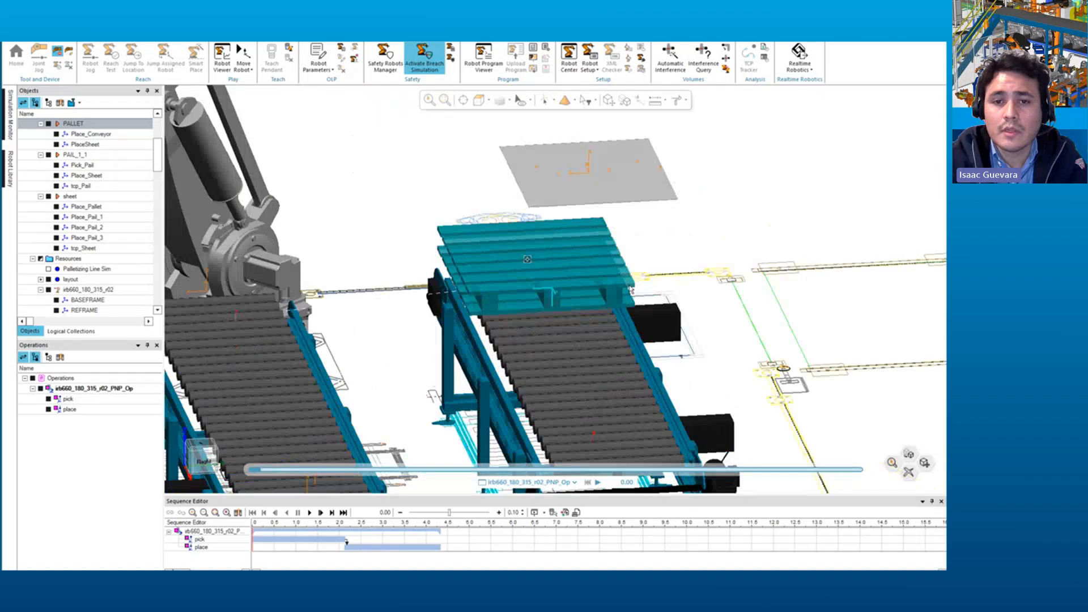
click(671, 212)
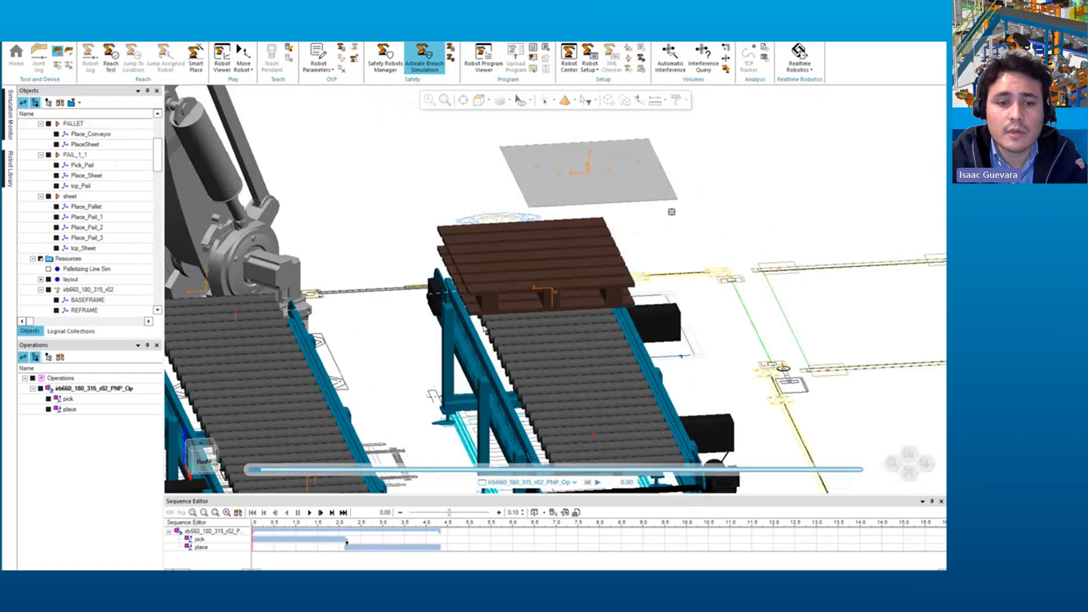
Step: Raise the pick location by moving it about -85 mm along its Z axis with the Placement Manipulator, and close it
click(68, 399)
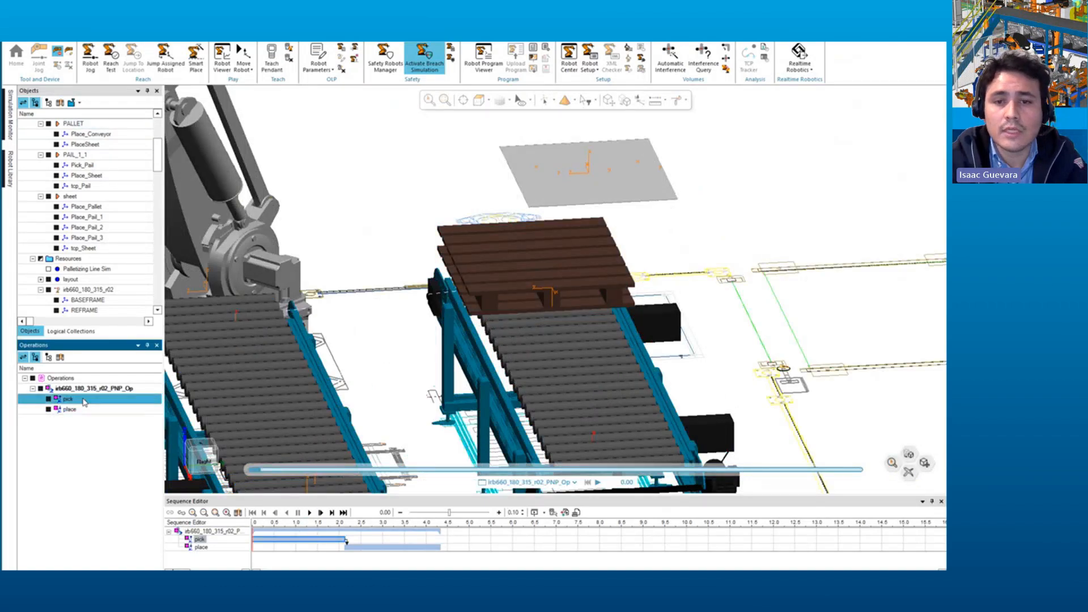
click(624, 100)
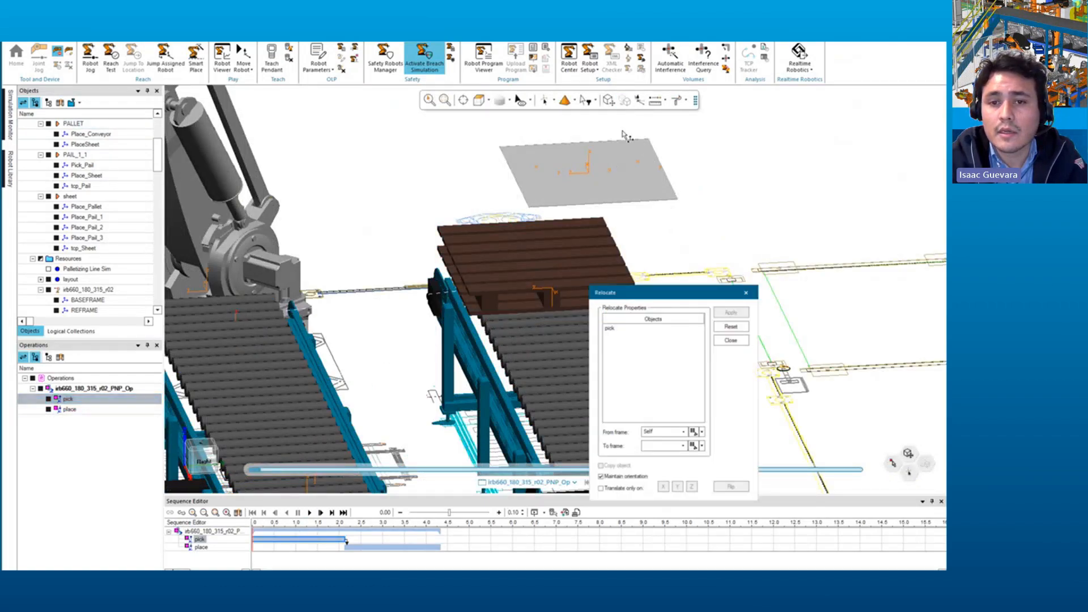
click(609, 100)
middle_drag(558, 391, 533, 335)
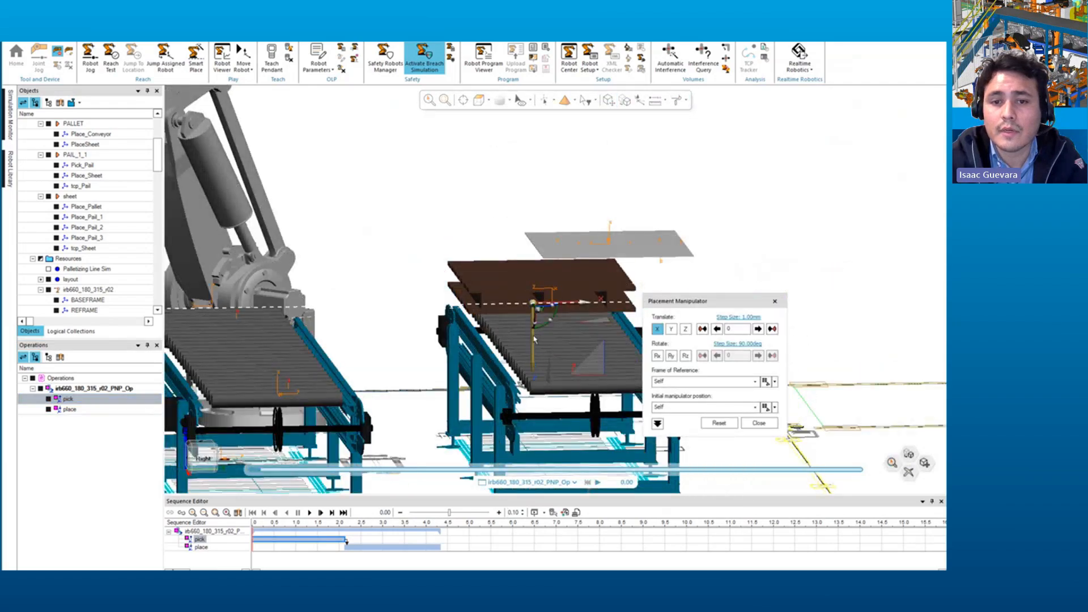
drag(534, 339, 535, 382)
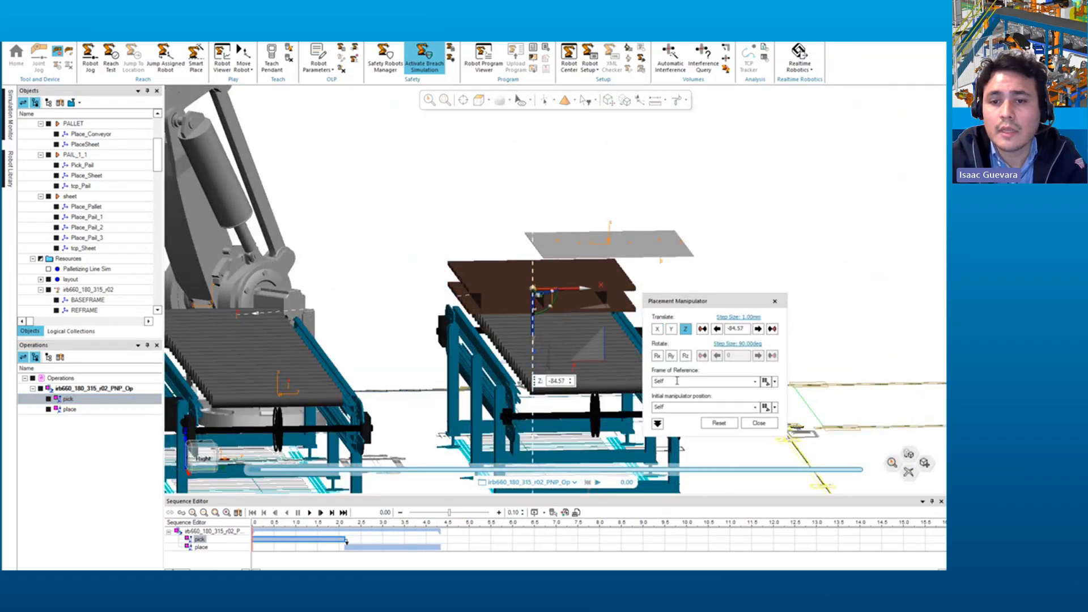
click(754, 423)
Step: Simulate the pick and place operation with the raised pick location, examine the robot's path, and rewind to the start
scroll(465, 296, down, 3)
middle_drag(462, 296, 478, 195)
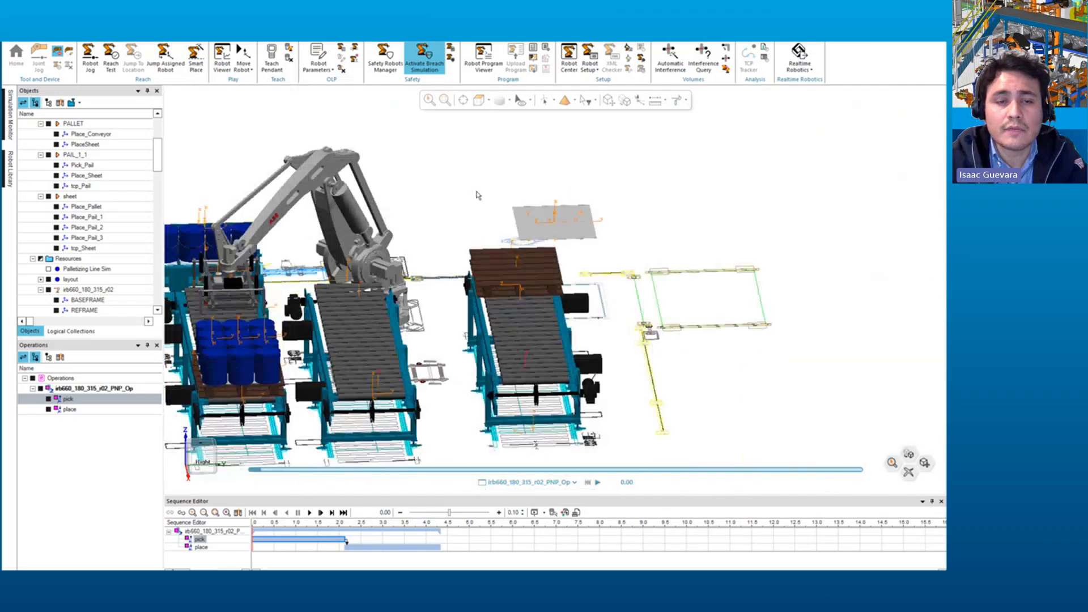
click(308, 512)
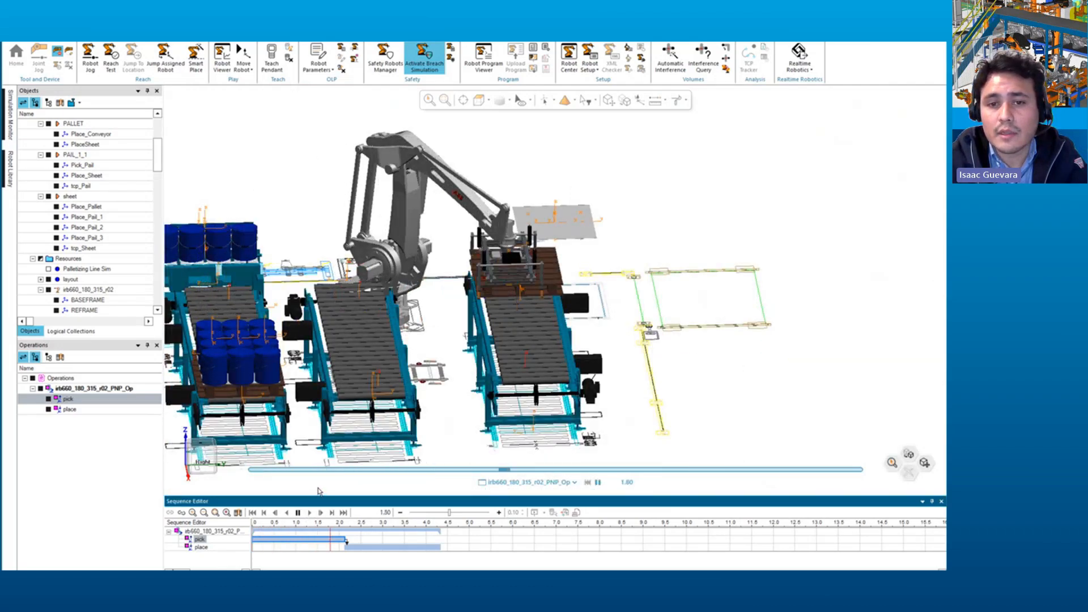
middle_drag(422, 346, 312, 314)
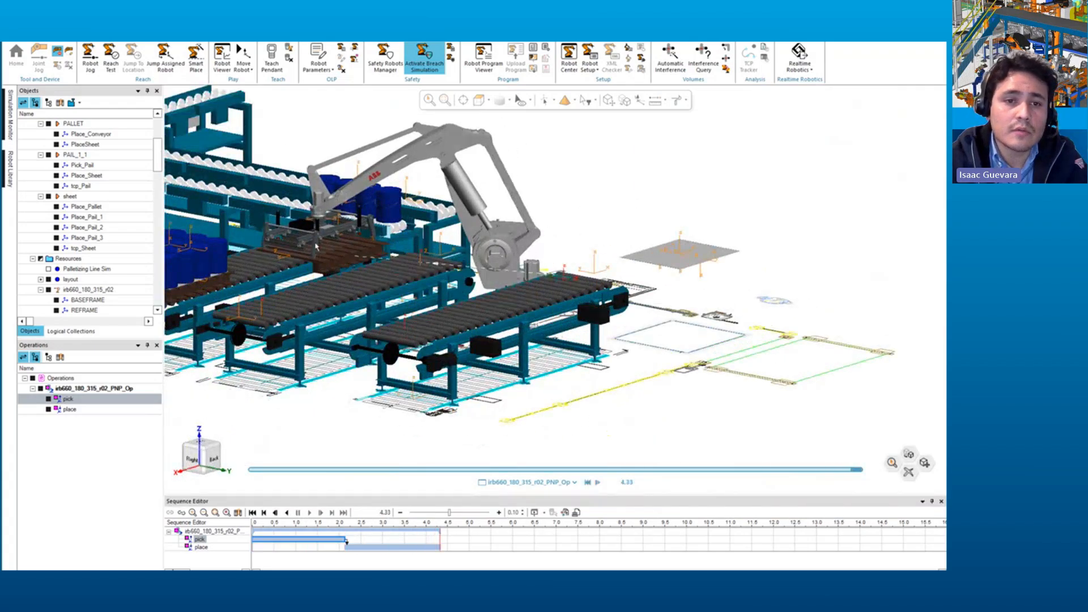
click(252, 512)
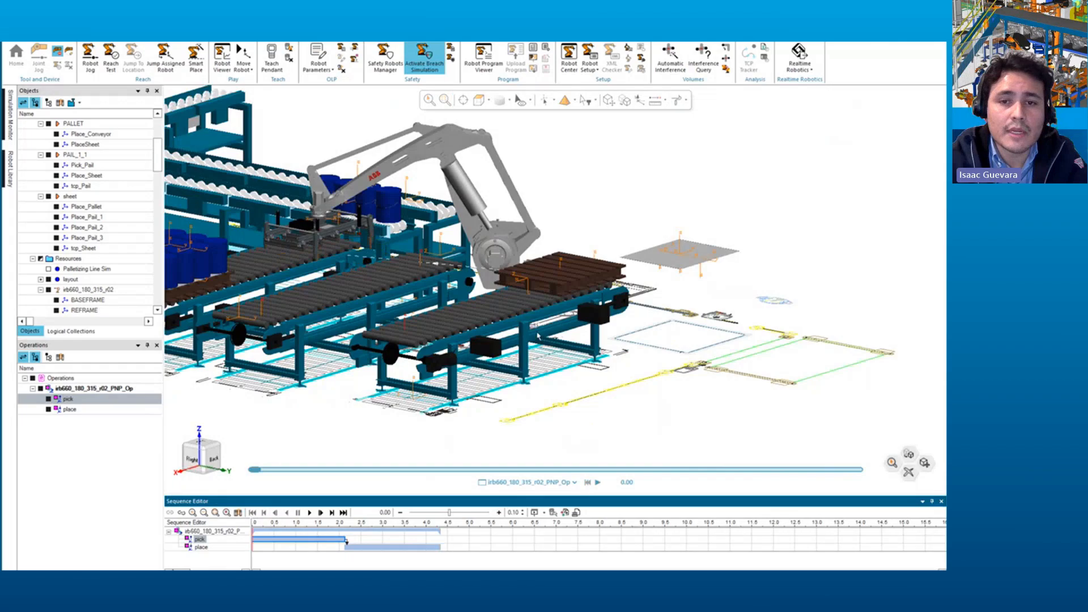
Step: Add a location before pick in irb660_180_315_r02_PNP_Op, offset it -300 mm along Z, and close Robot Jog
click(202, 541)
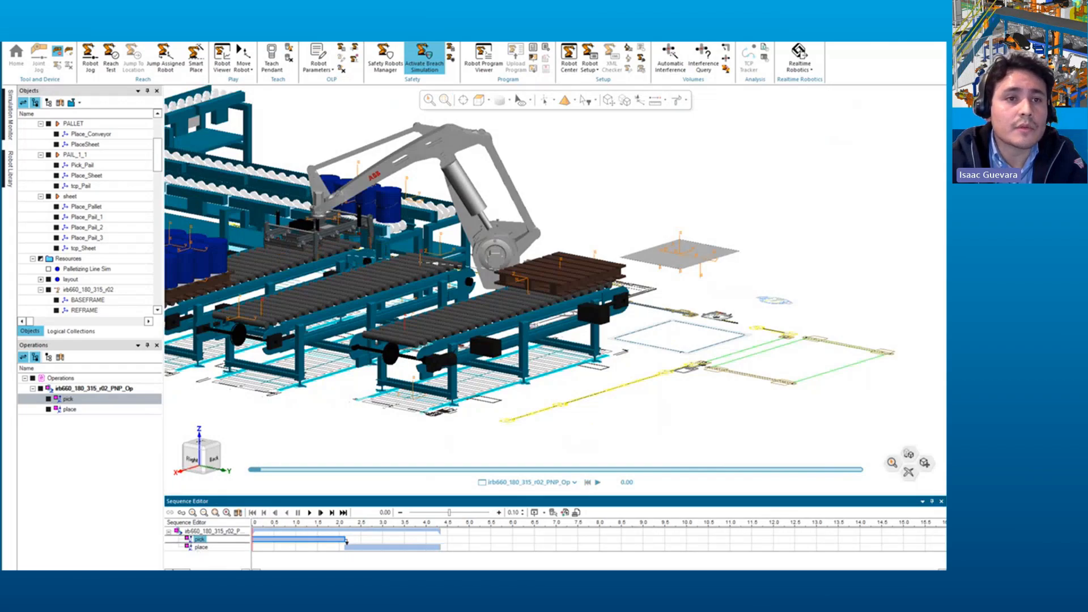
click(161, 37)
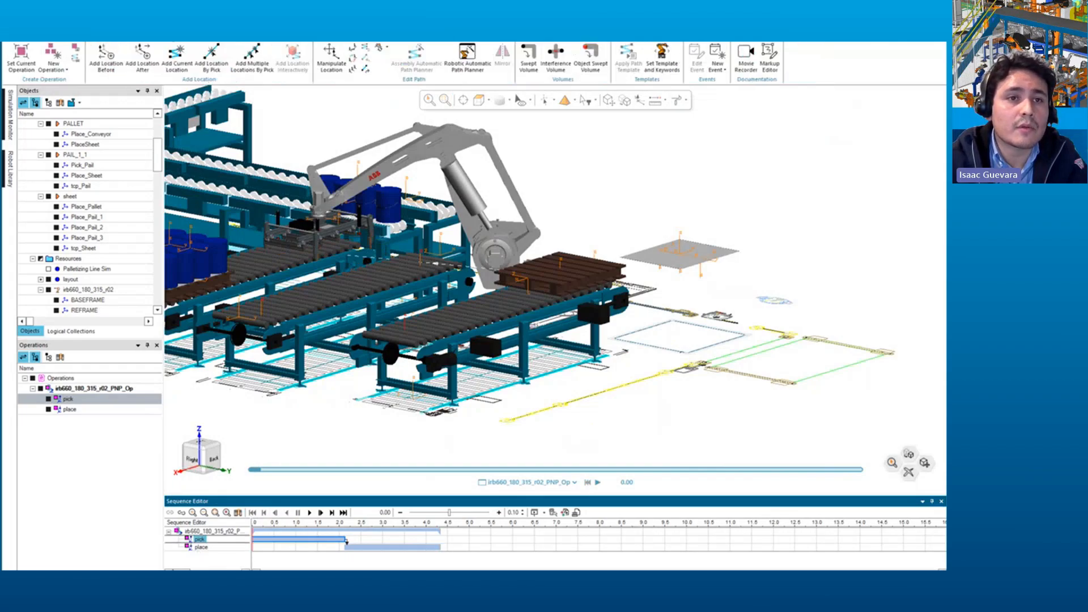
click(108, 57)
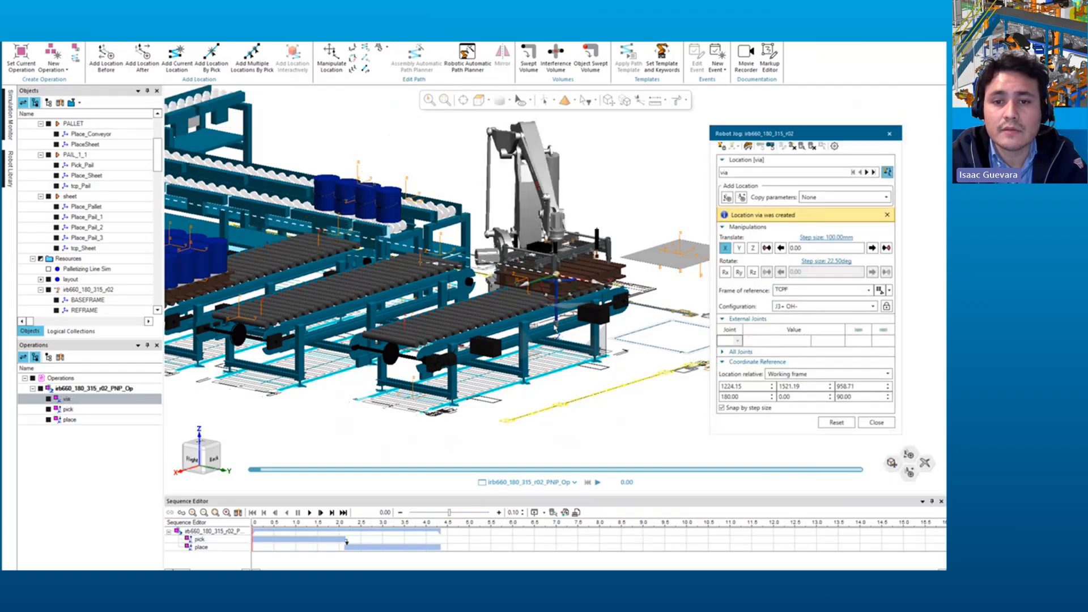
drag(556, 326, 565, 302)
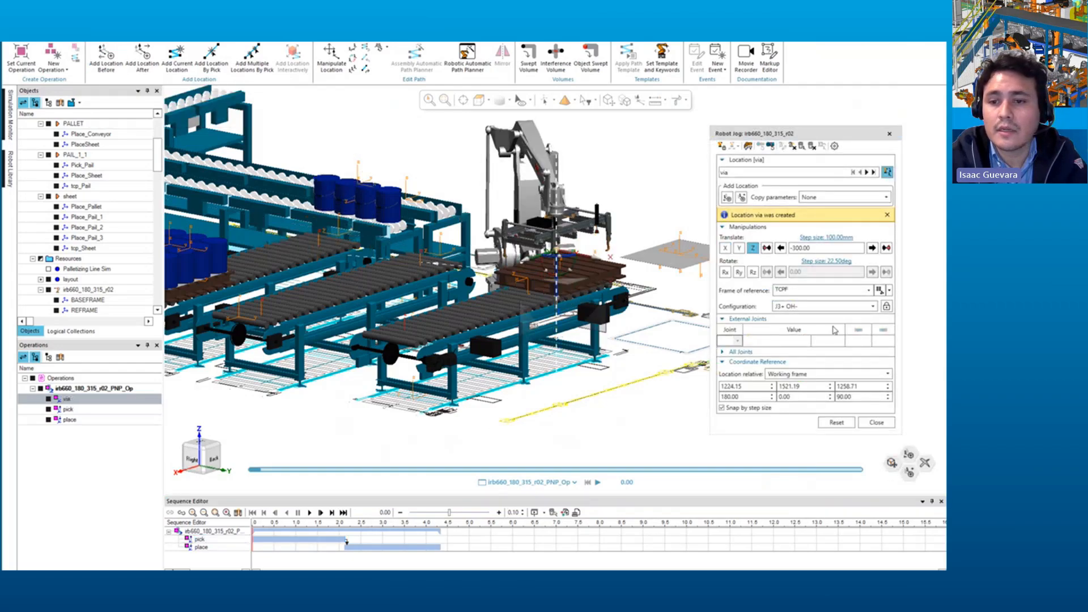
click(877, 422)
Step: Add a location before place in irb660_180_315_r02_PNP_Op and offset it -400 mm along Z in Robot Jog
middle_drag(623, 317, 475, 305)
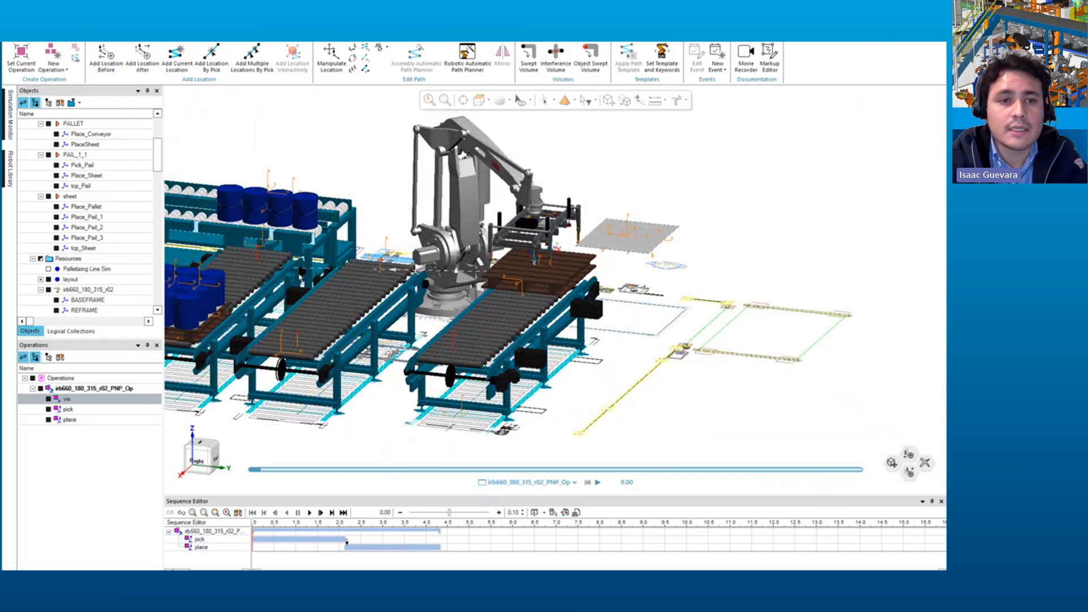
click(201, 547)
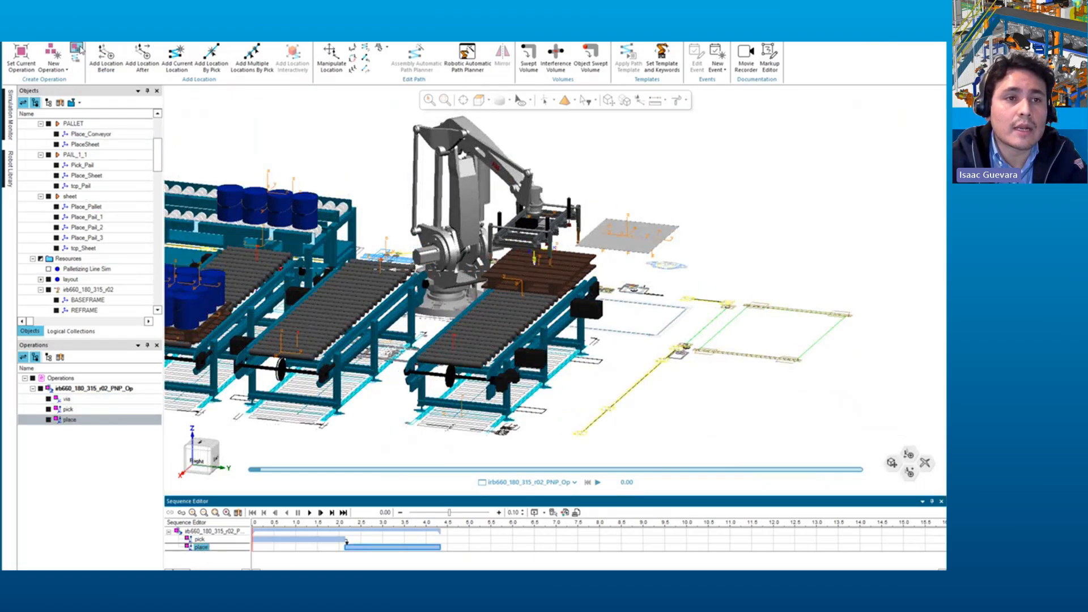
click(106, 56)
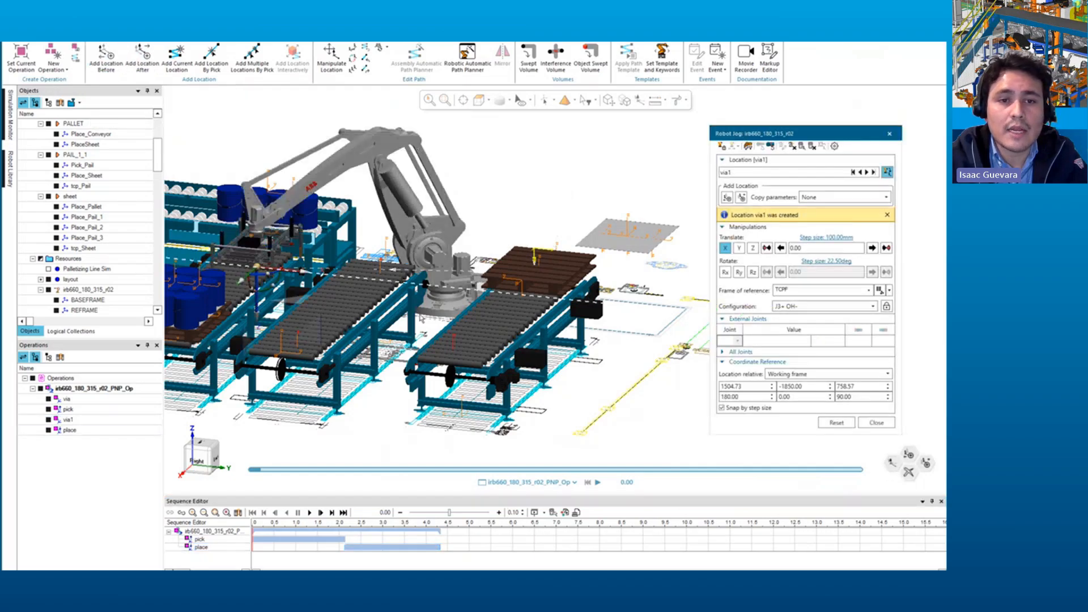
drag(258, 317, 268, 279)
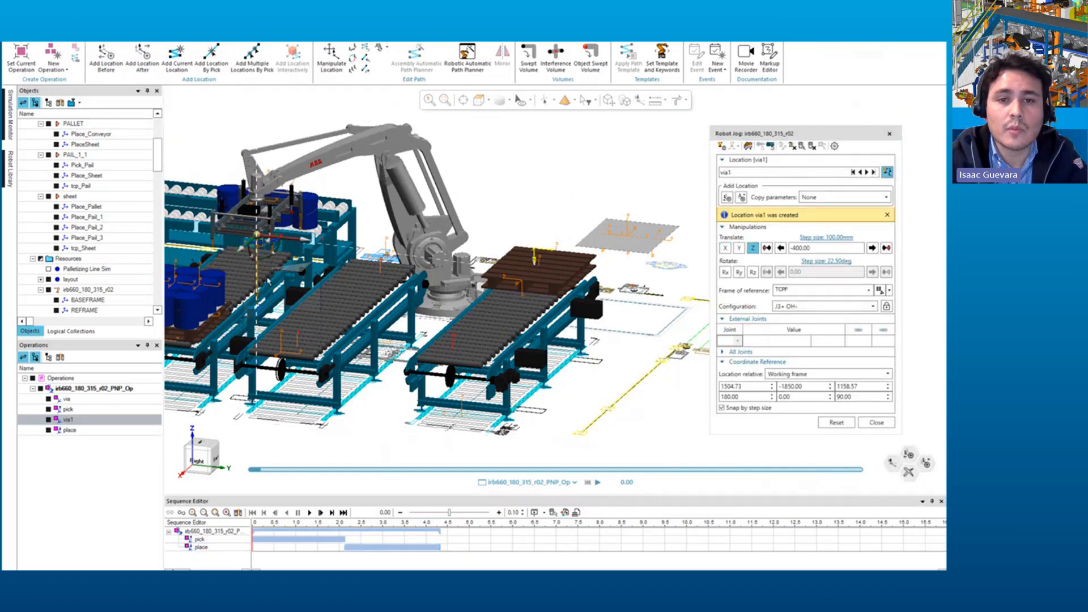
Step: Close Robot Jog, simulate the operation with the raised location before place, and rewind to the start
click(874, 422)
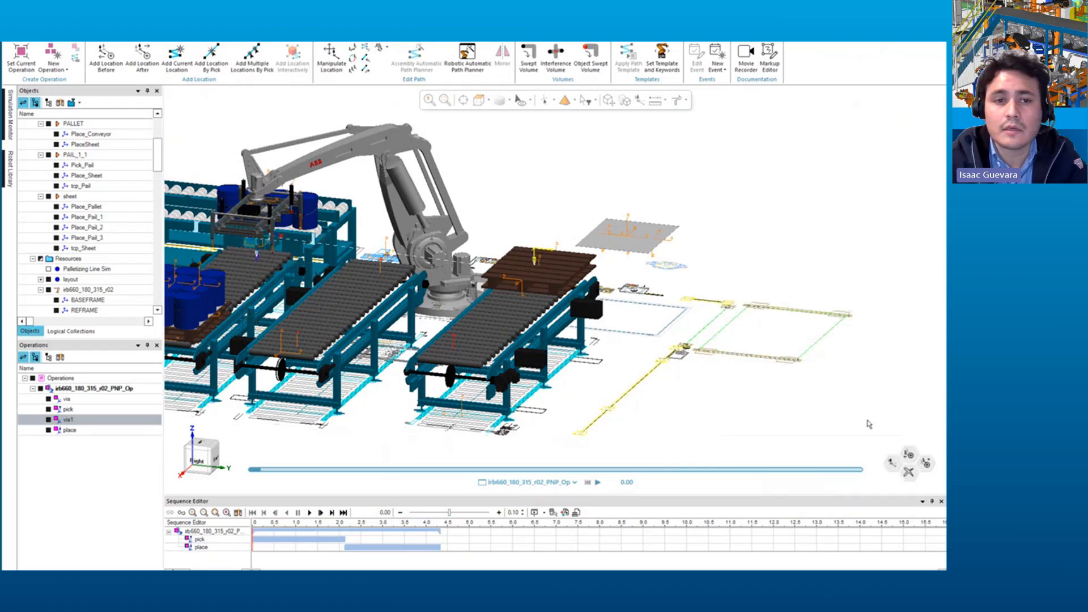
click(310, 513)
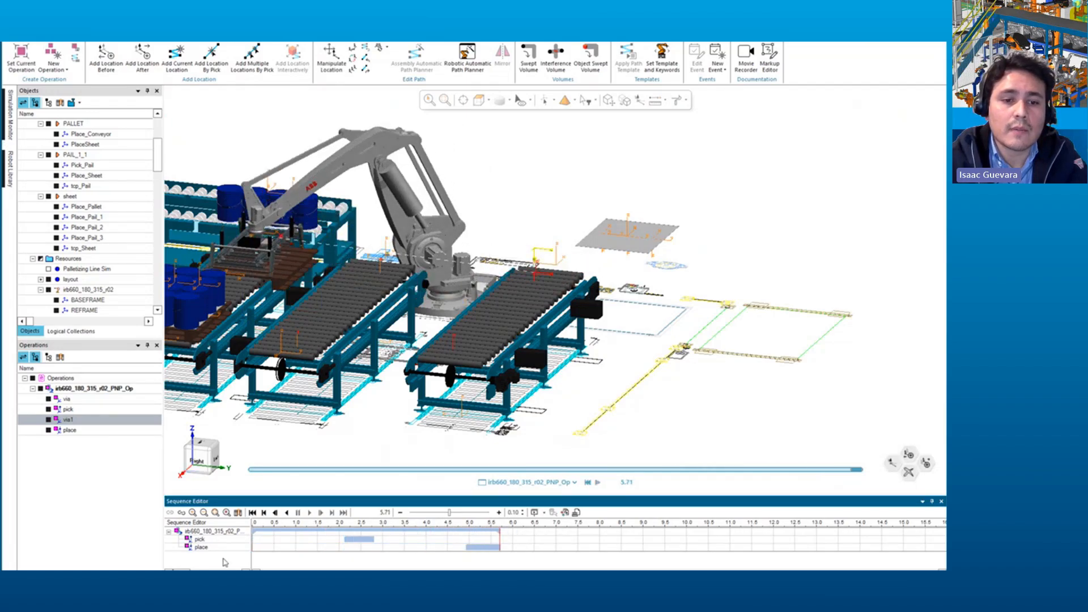
click(252, 512)
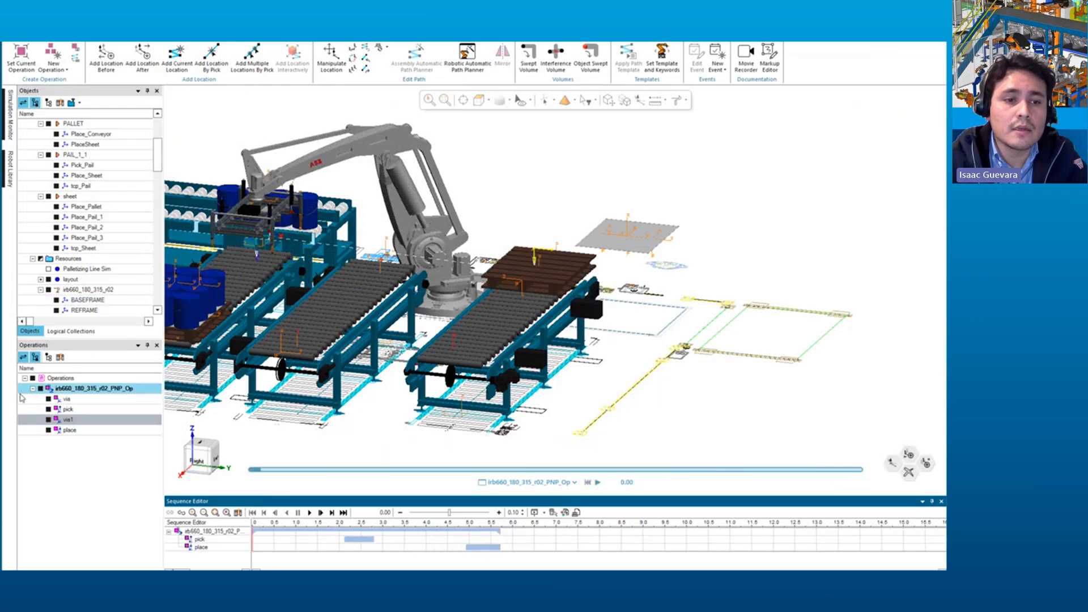
Step: Open the Path Editor and load irb660_180_315_r02_PNP_Op into it
click(73, 420)
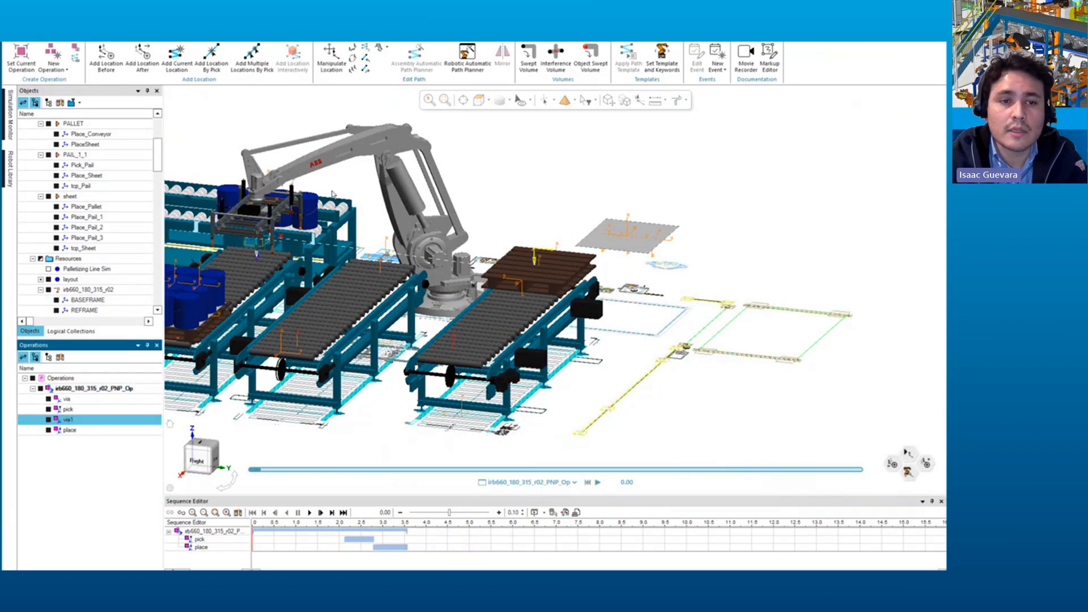
ctrl+click(94, 411)
ctrl+click(94, 410)
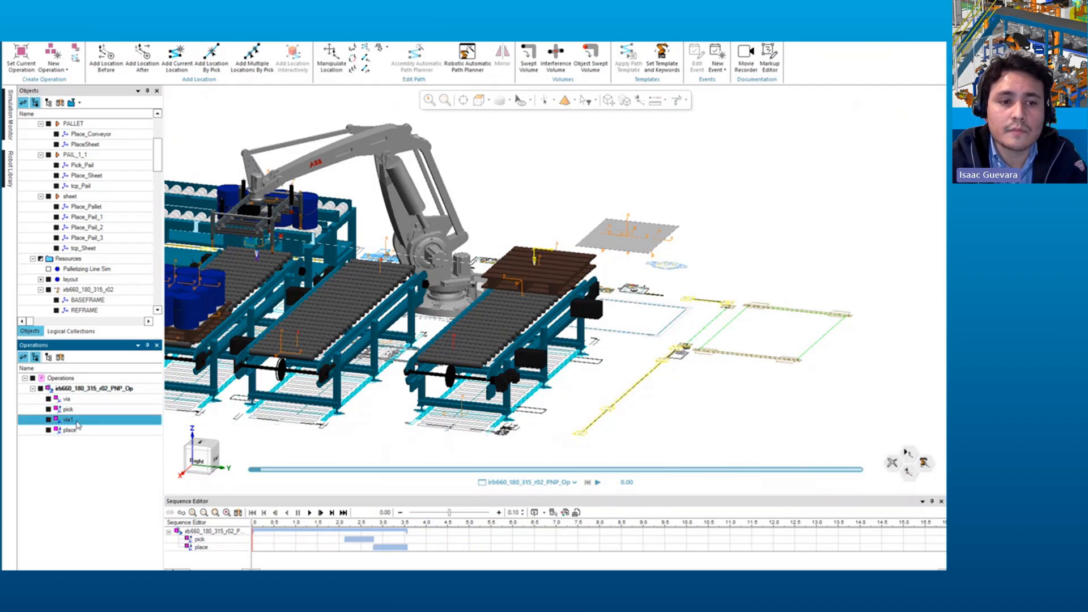
click(199, 577)
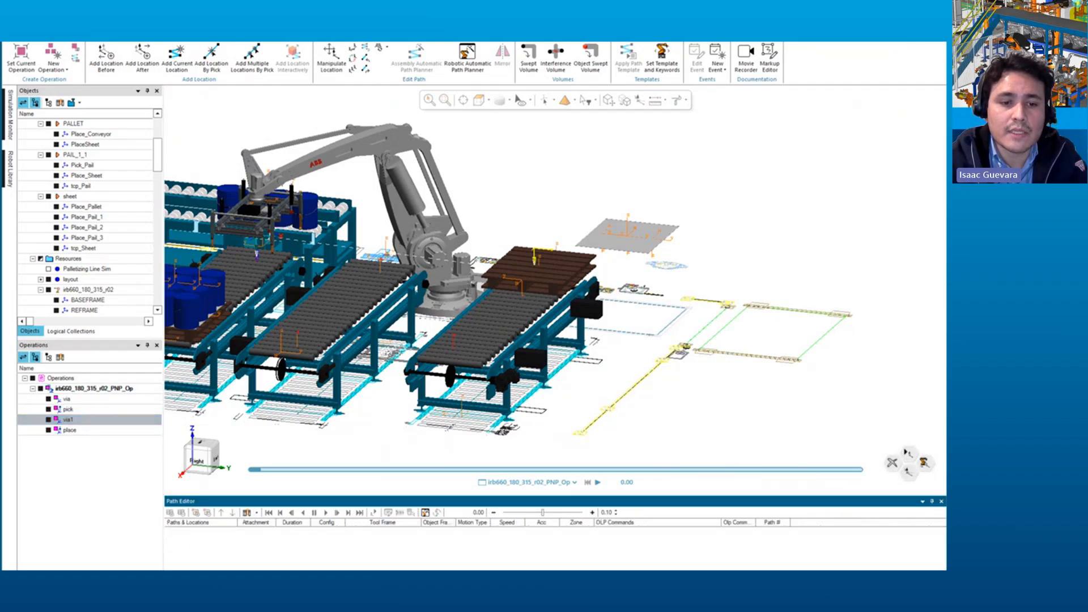
click(53, 390)
click(170, 514)
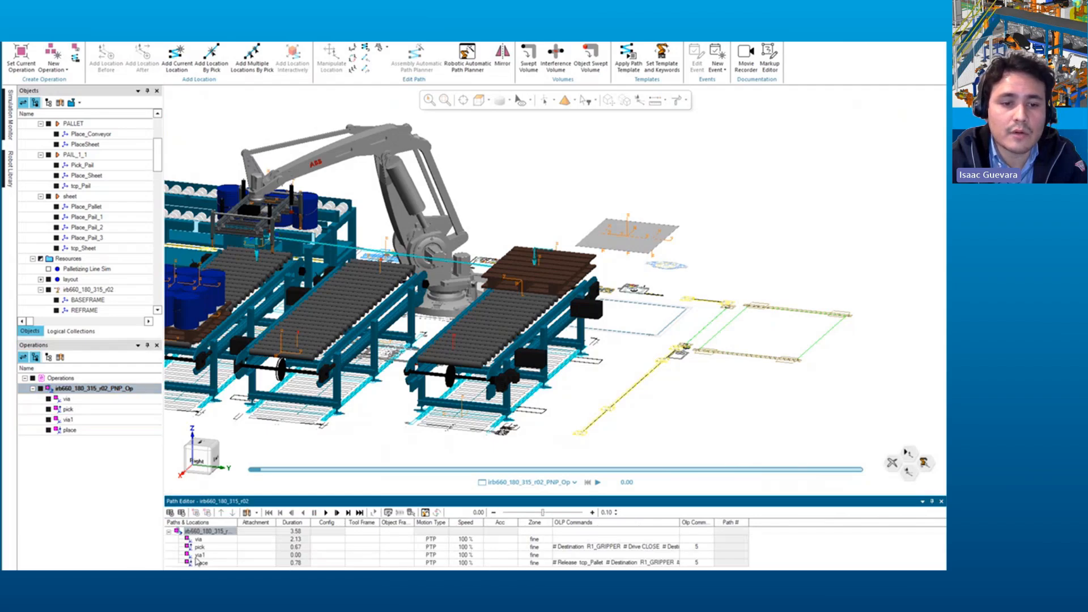
Step: Add a location before via in the operation and offset it -300 mm along Z and -1200 mm along X
click(197, 555)
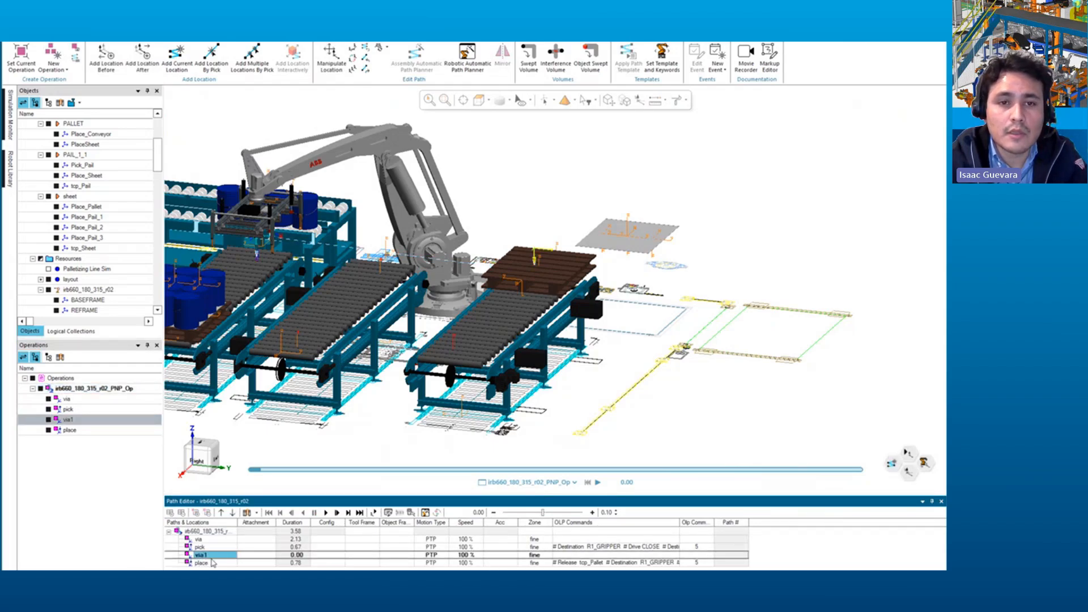
click(205, 562)
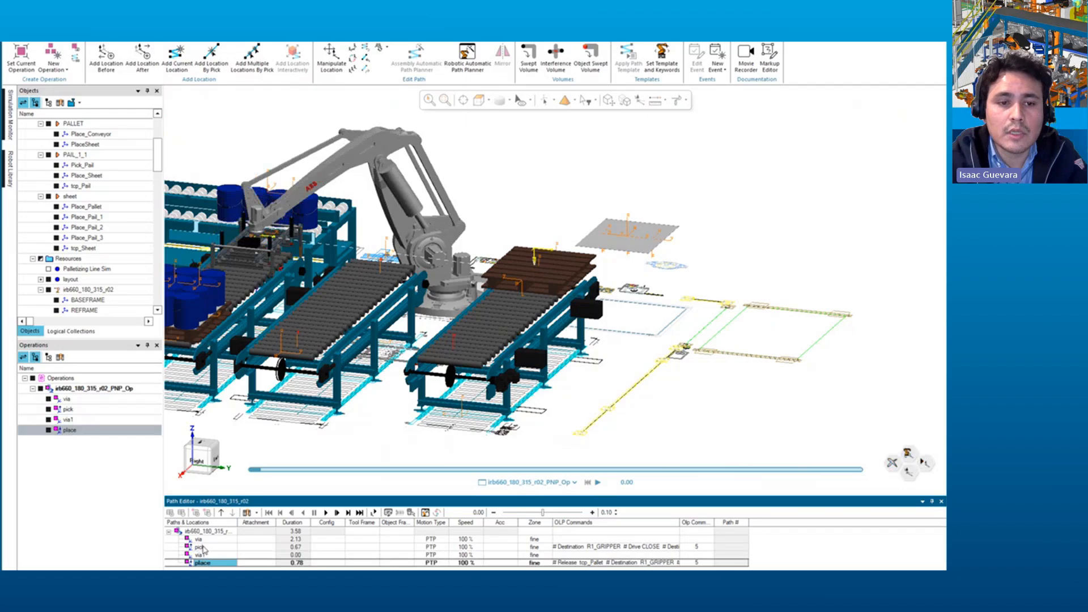
click(203, 547)
click(198, 540)
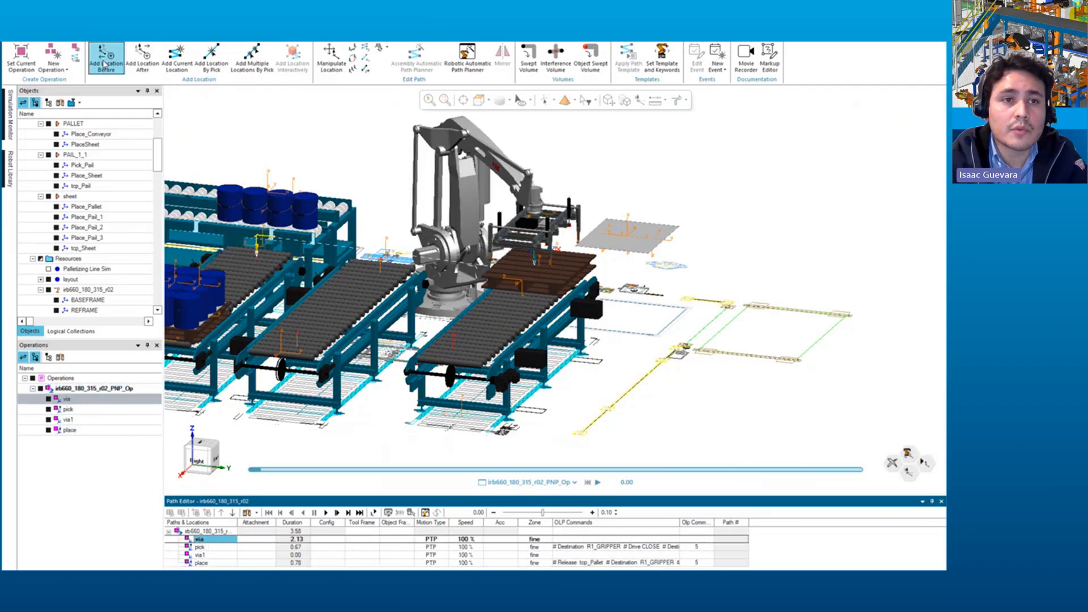
click(108, 59)
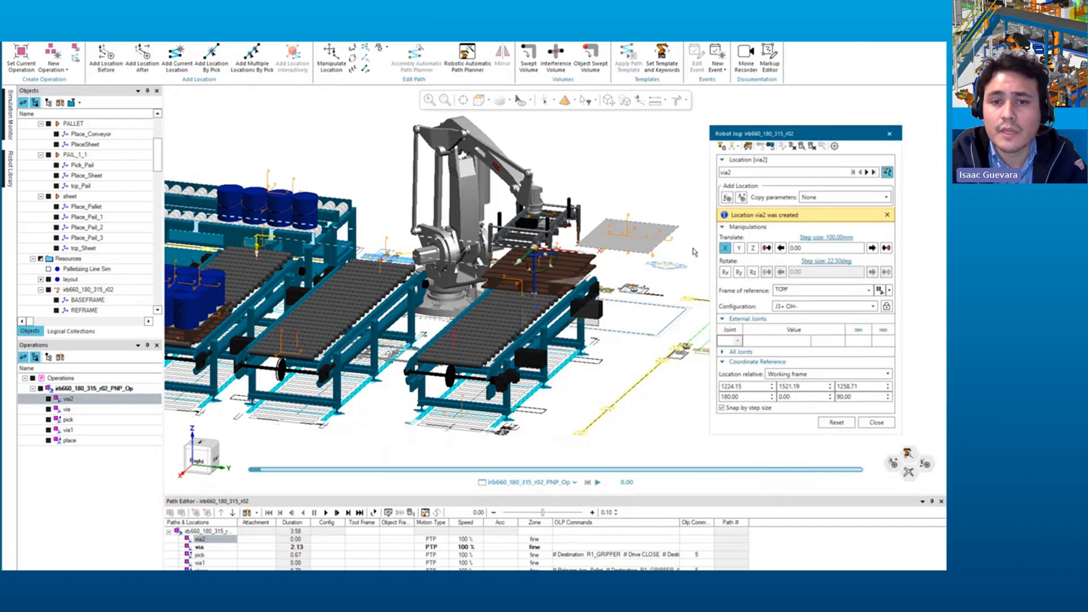
drag(534, 289, 540, 261)
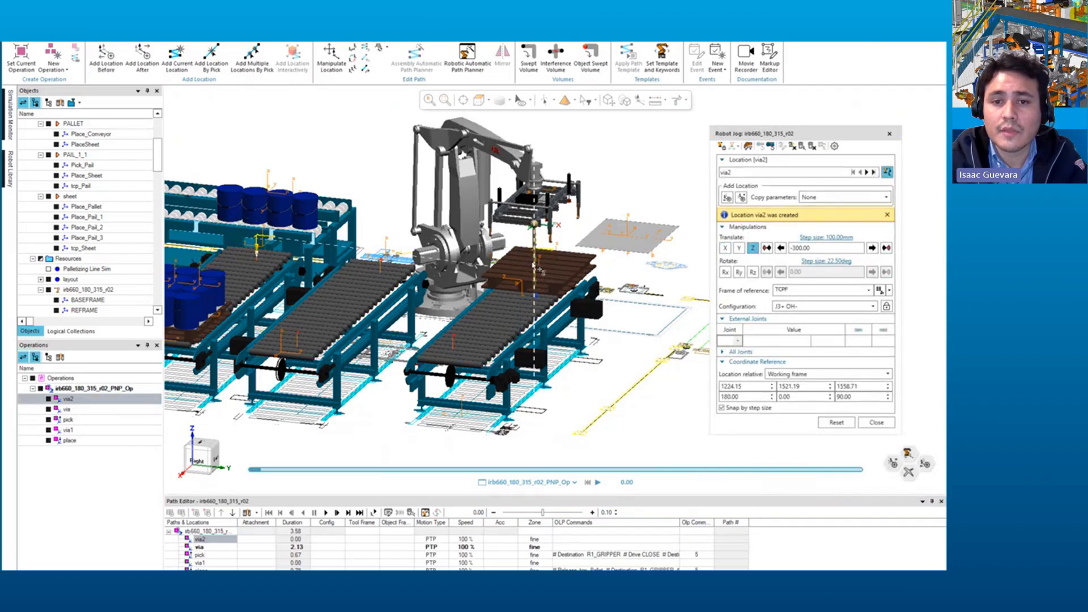
drag(583, 231, 493, 219)
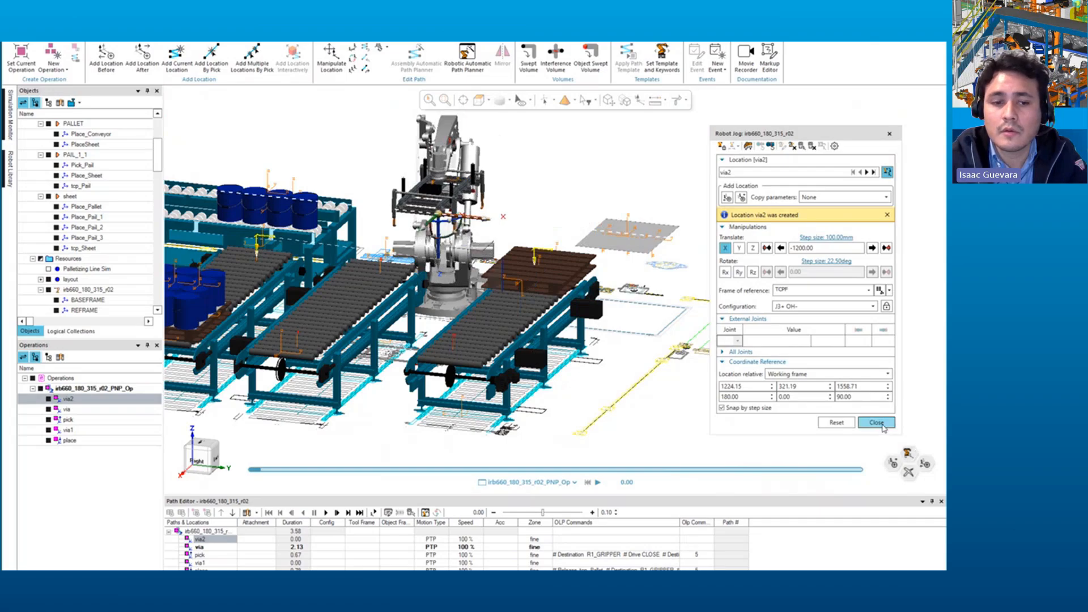
Step: Close Robot Jog, simulate the operation with the new starting location, and rewind it
click(877, 424)
click(325, 513)
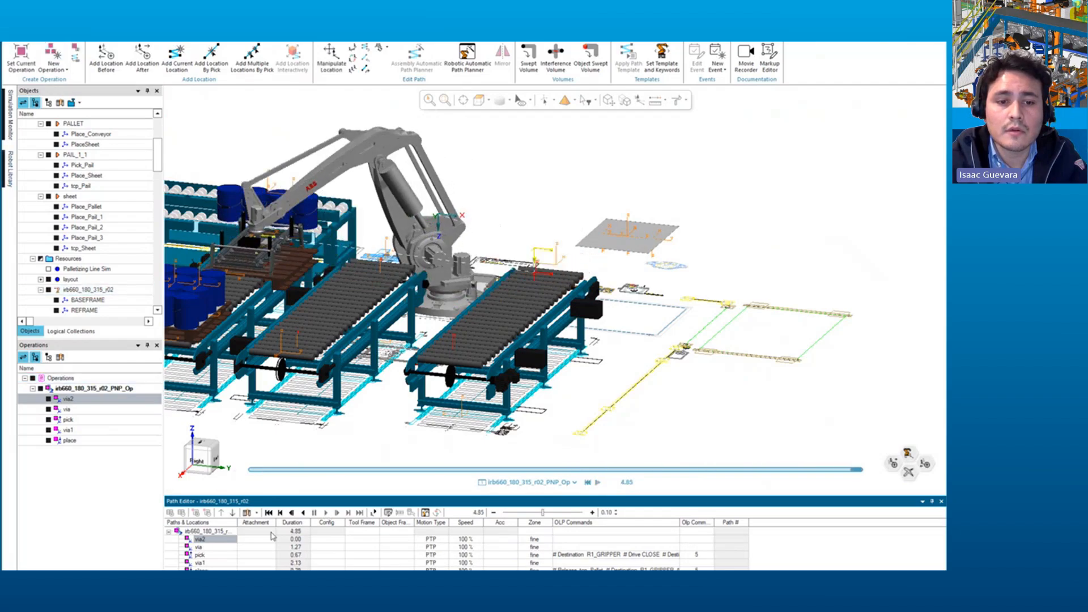
click(270, 513)
Step: Copy via2 into irb660_180_315_r02_PNP_Op and reorder the copy to sit between pick and via1
click(200, 539)
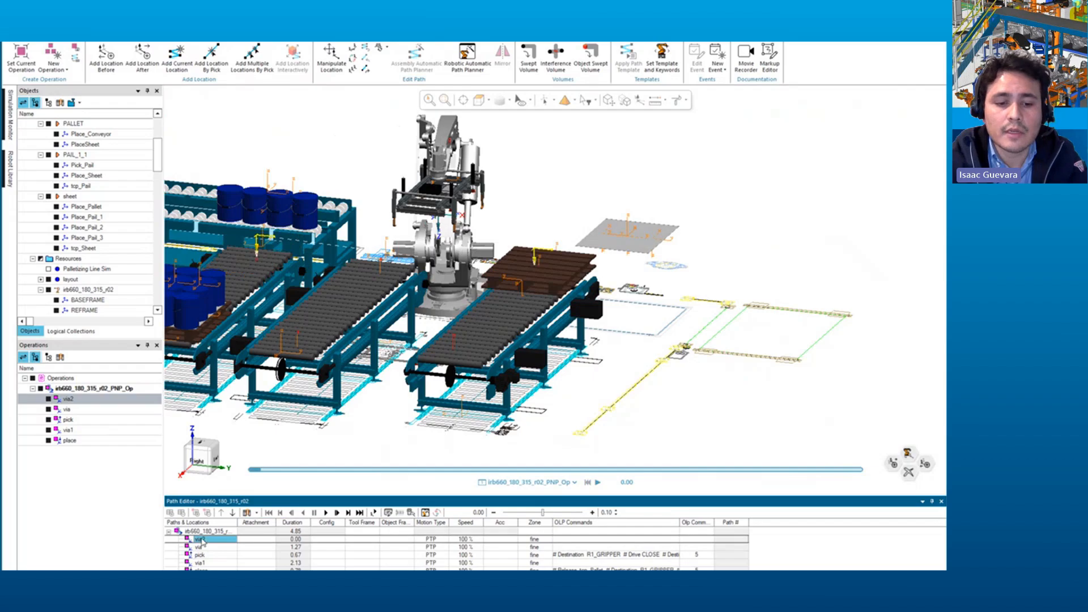
click(77, 390)
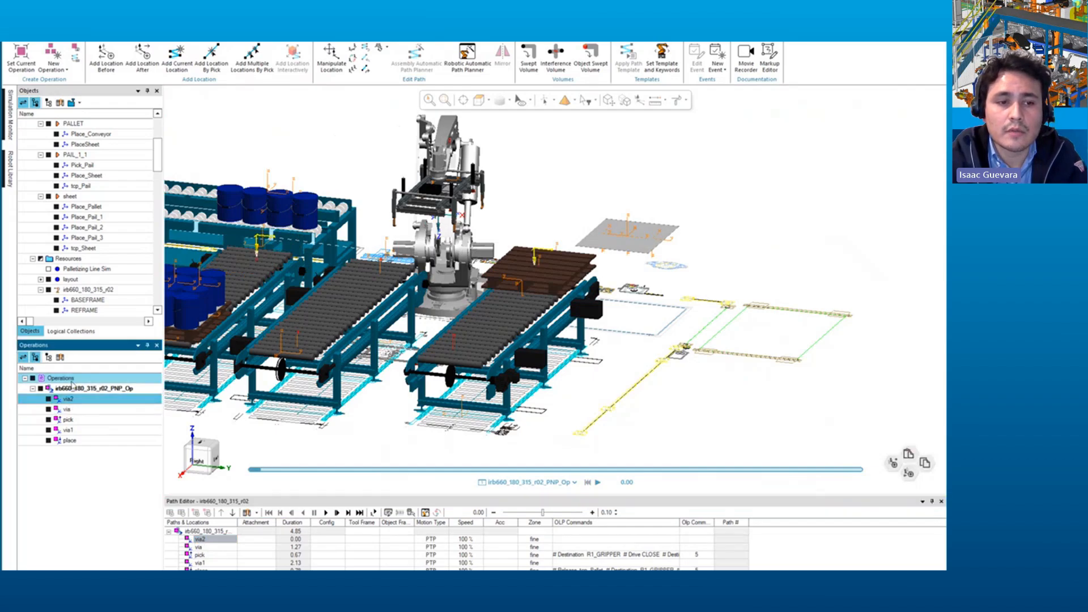
key(ctrl+v)
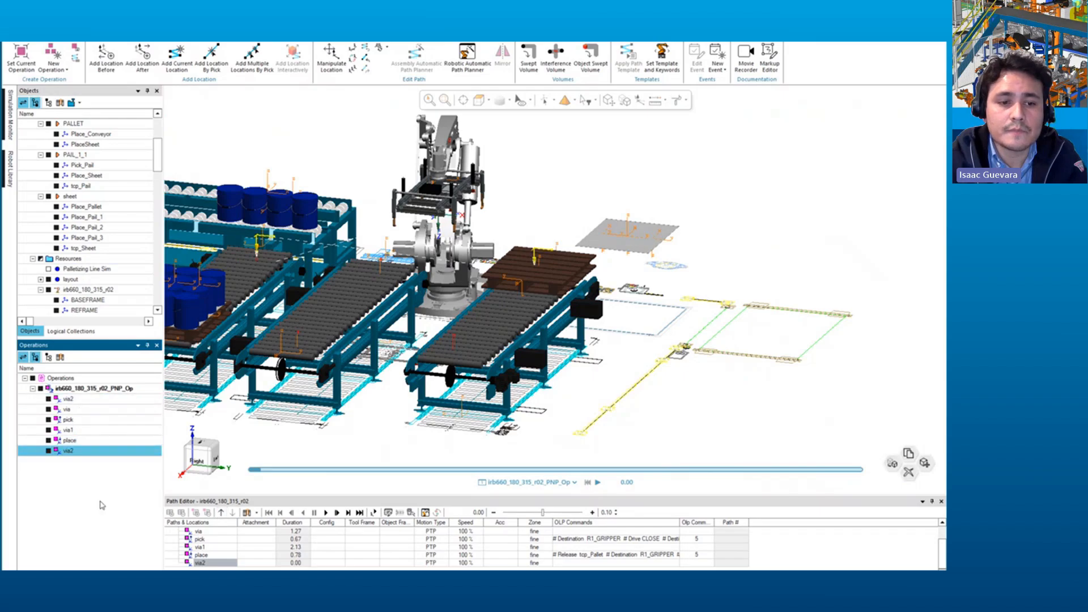
click(221, 513)
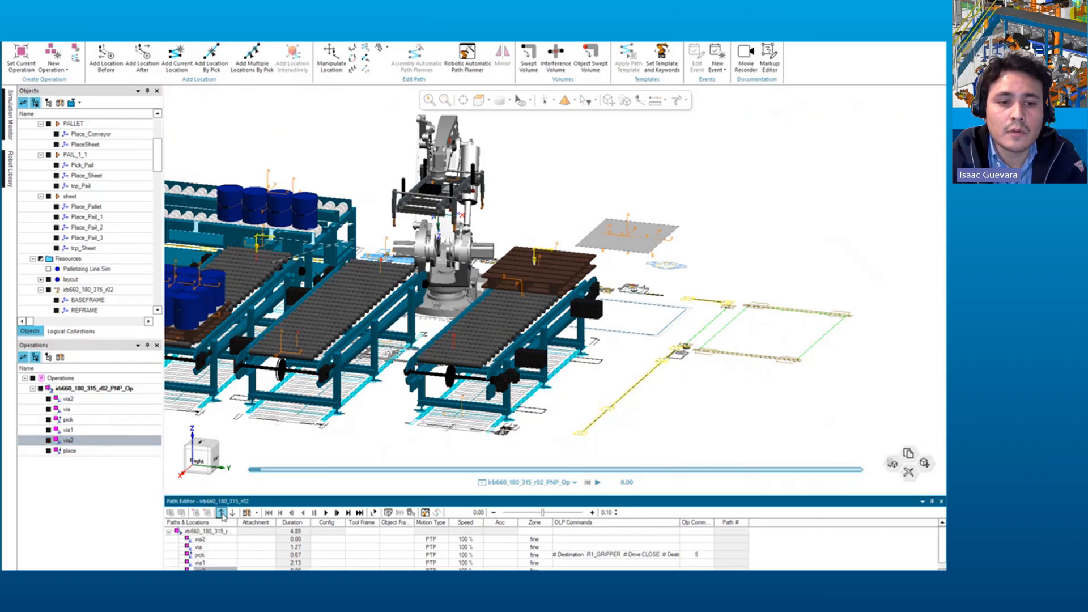
click(221, 512)
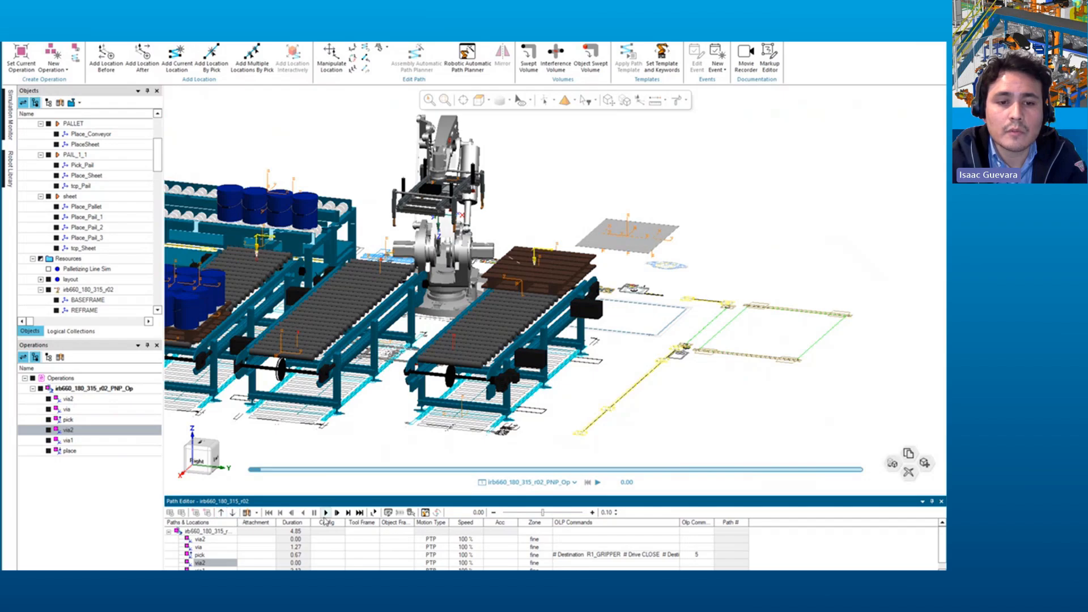
Step: Simulate the full path with the copied via2, examine the pallet's placement on the conveyor up close, and rewind
click(325, 512)
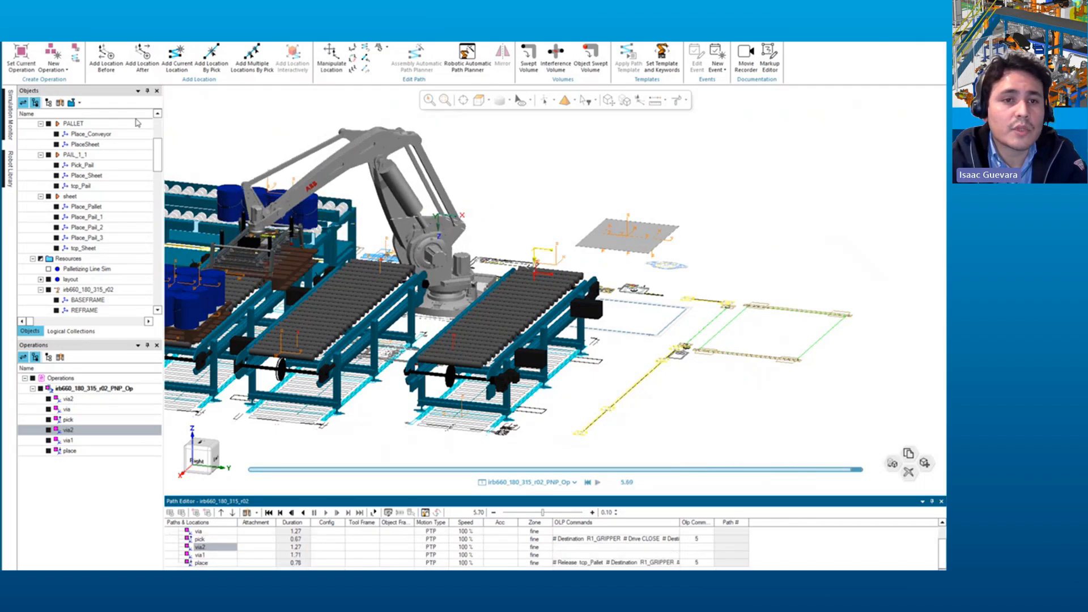
scroll(255, 285, up, 3)
right_drag(255, 284, 294, 315)
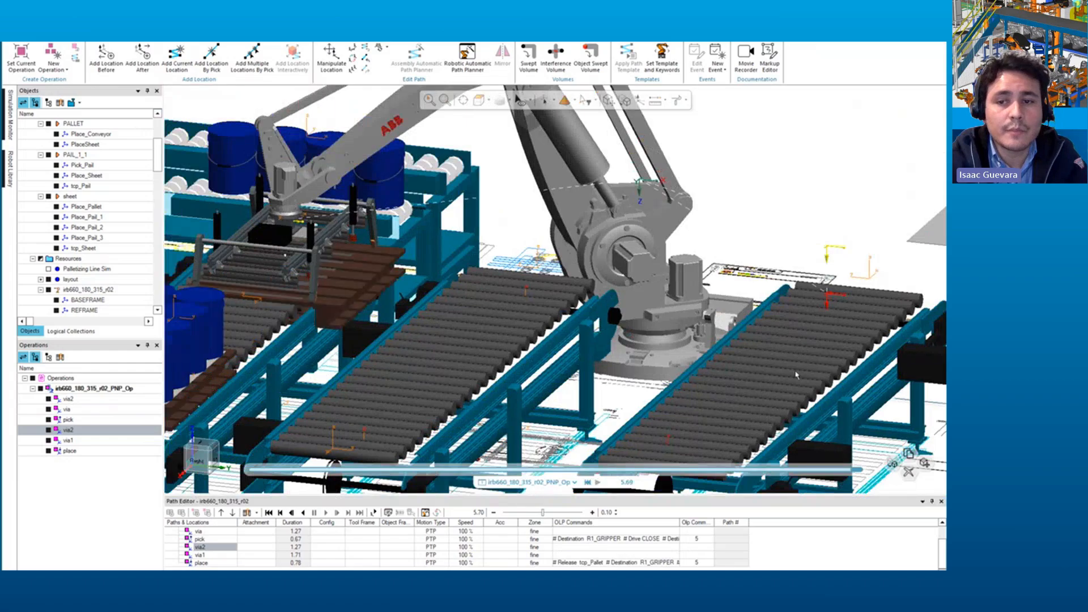
scroll(793, 366, up, 1)
scroll(429, 271, down, 3)
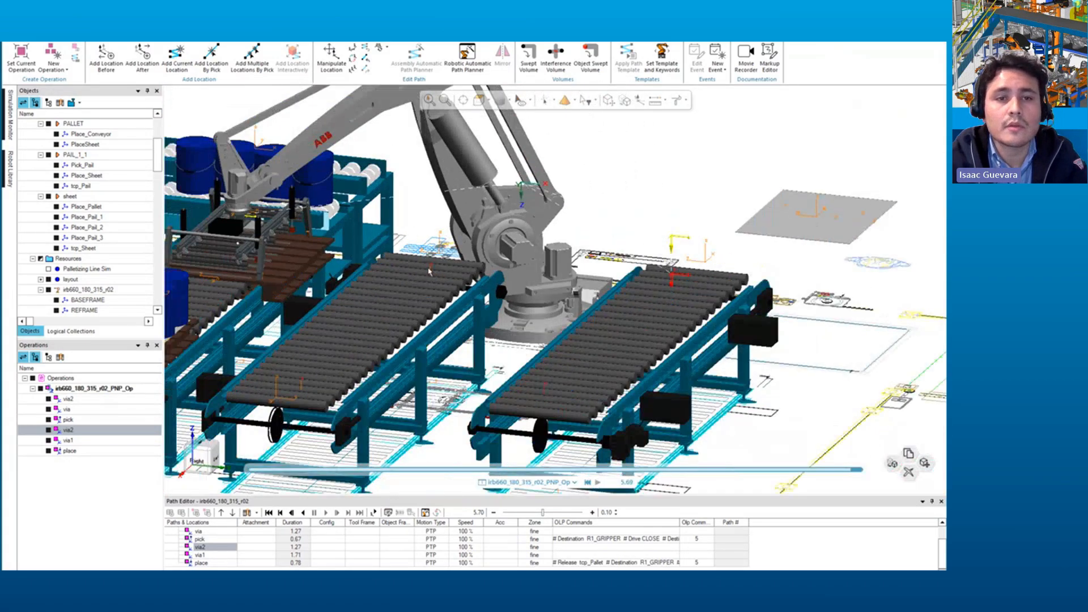
click(269, 513)
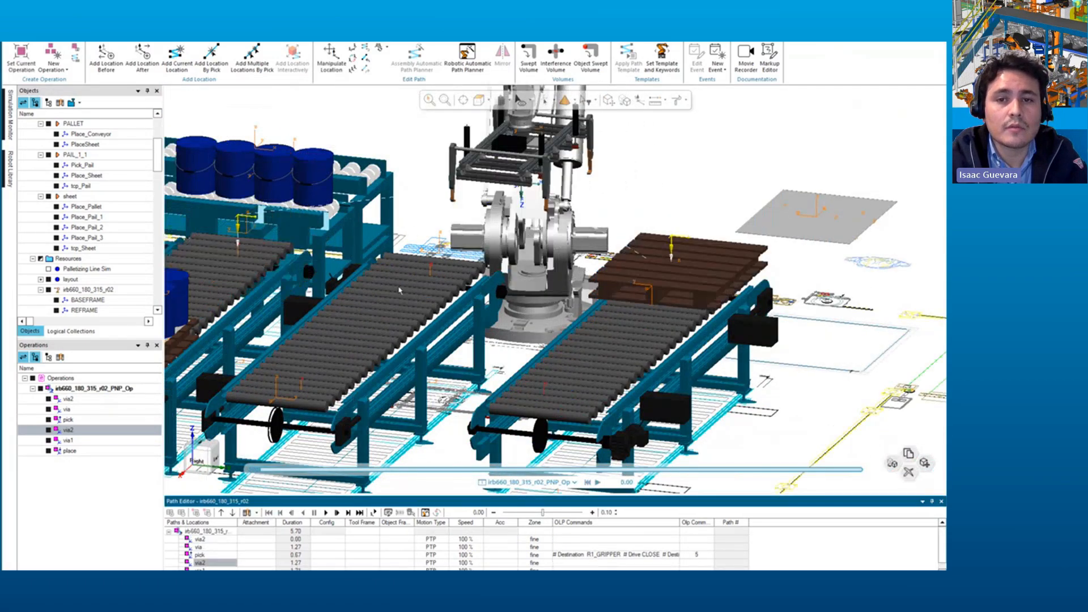
scroll(398, 290, down, 1)
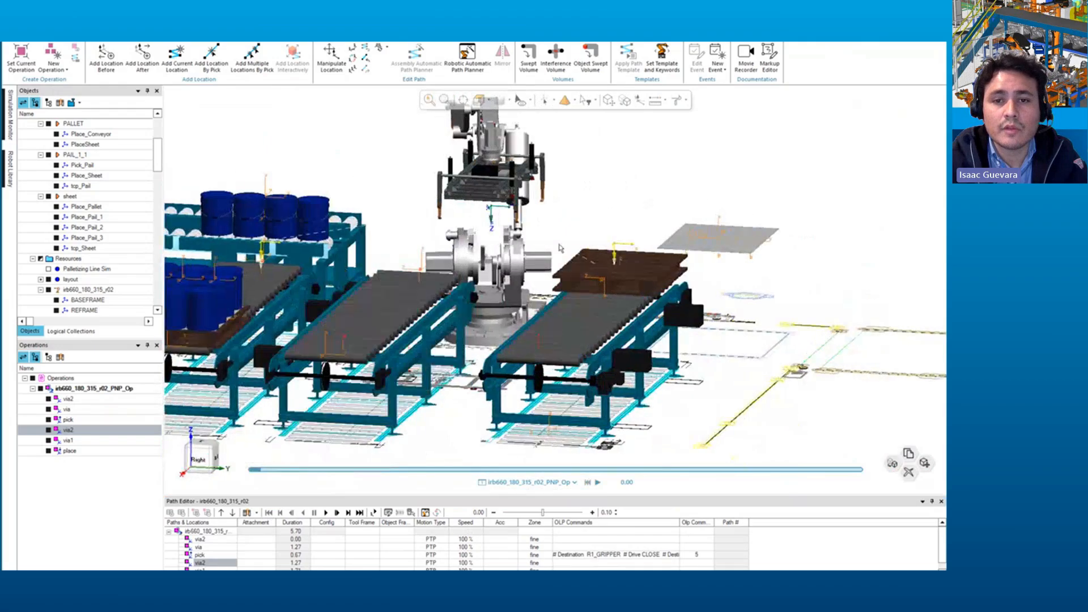